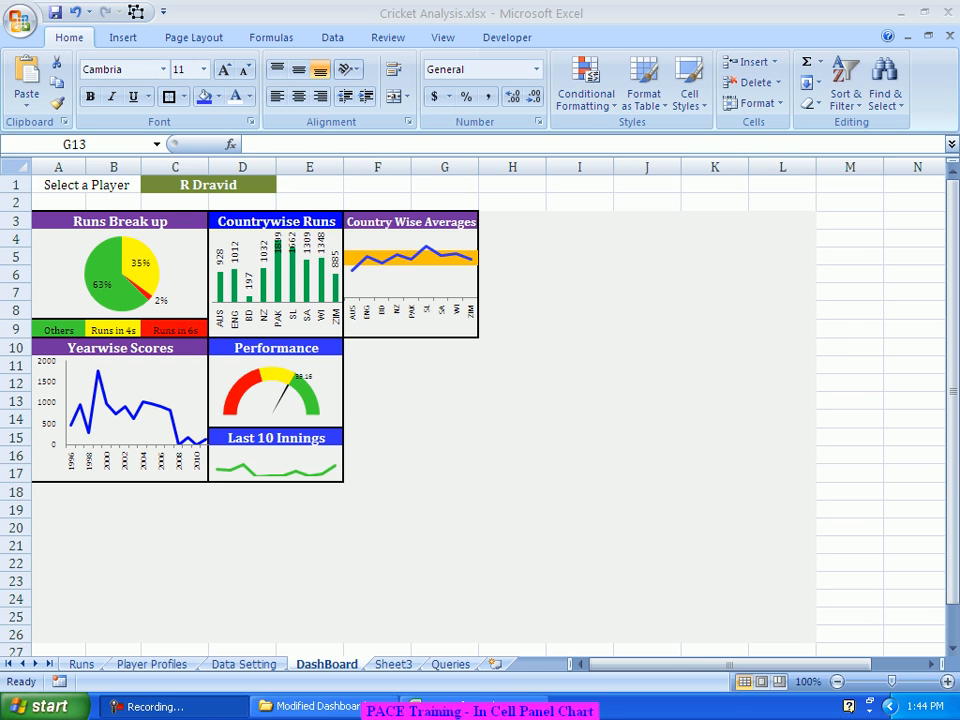
Add the bold heading "In Cell Panel Chart" in cell A35 of the Queries sheet
{"action": "key", "text": "ctrl+Down"}
{"action": "key", "text": "ctrl+Down"}
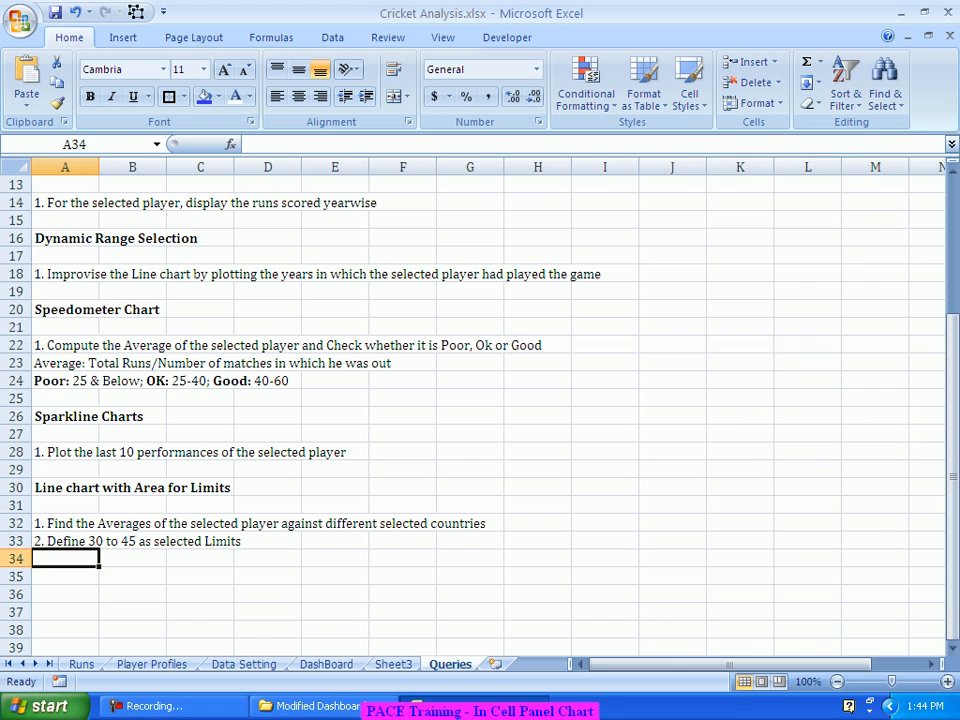
{"action": "key", "text": "Down"}
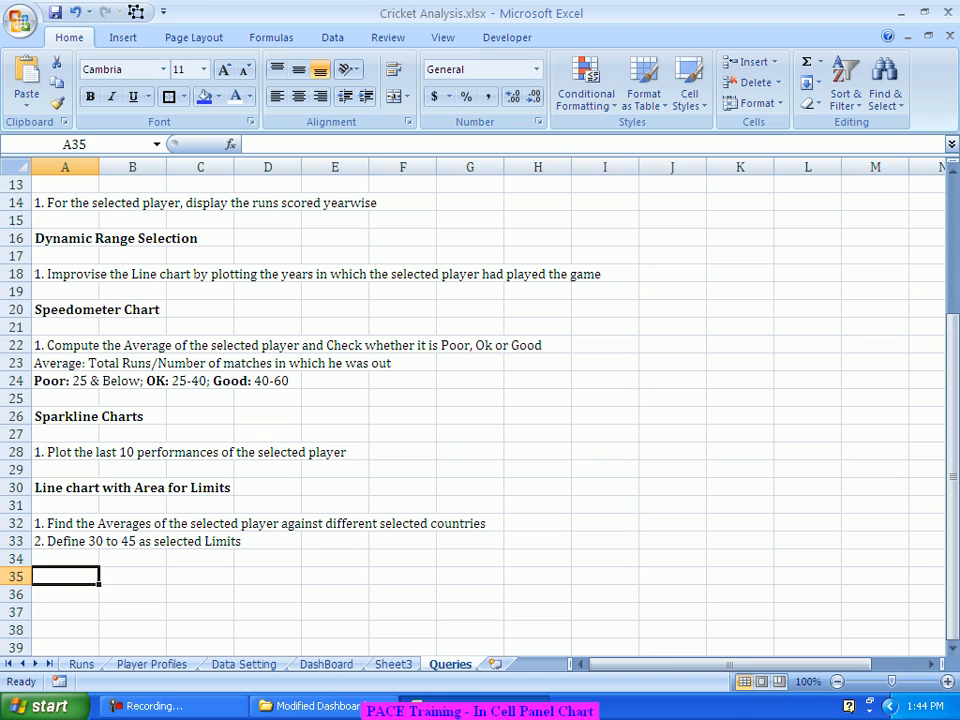
{"action": "key", "text": "ctrl+b"}
{"action": "type", "text": "In"}
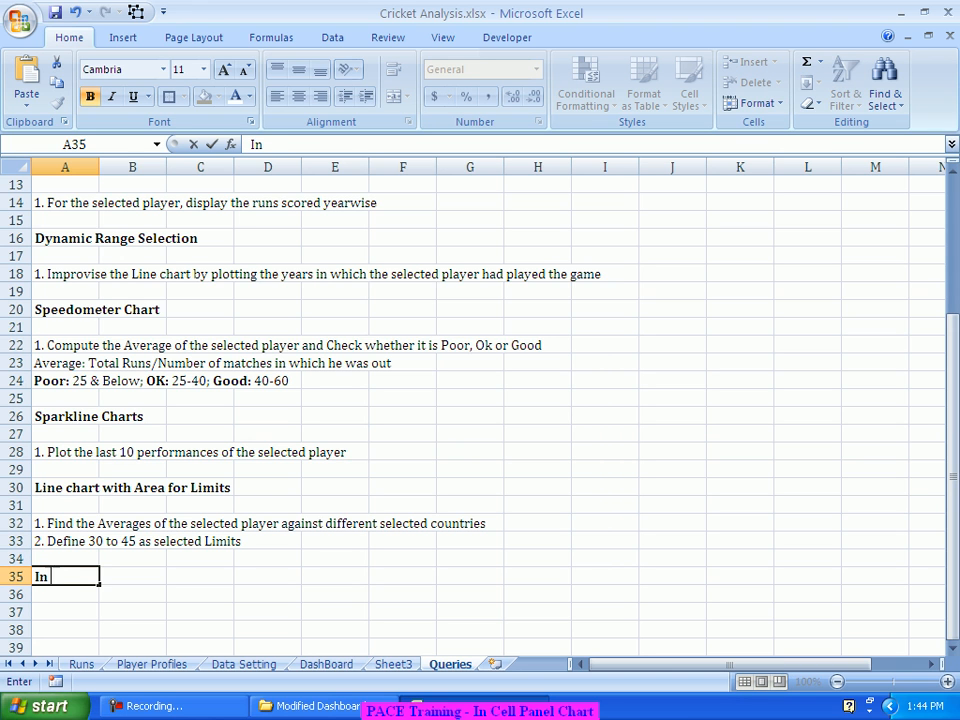
{"action": "type", "text": " Cell Pane"}
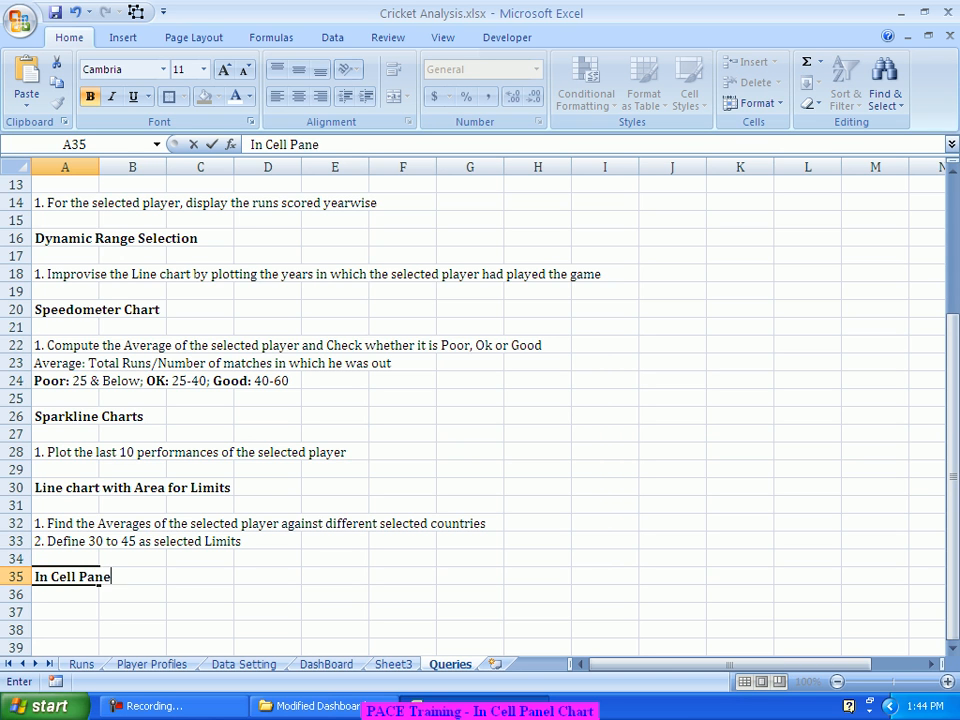
{"action": "type", "text": "l Chart"}
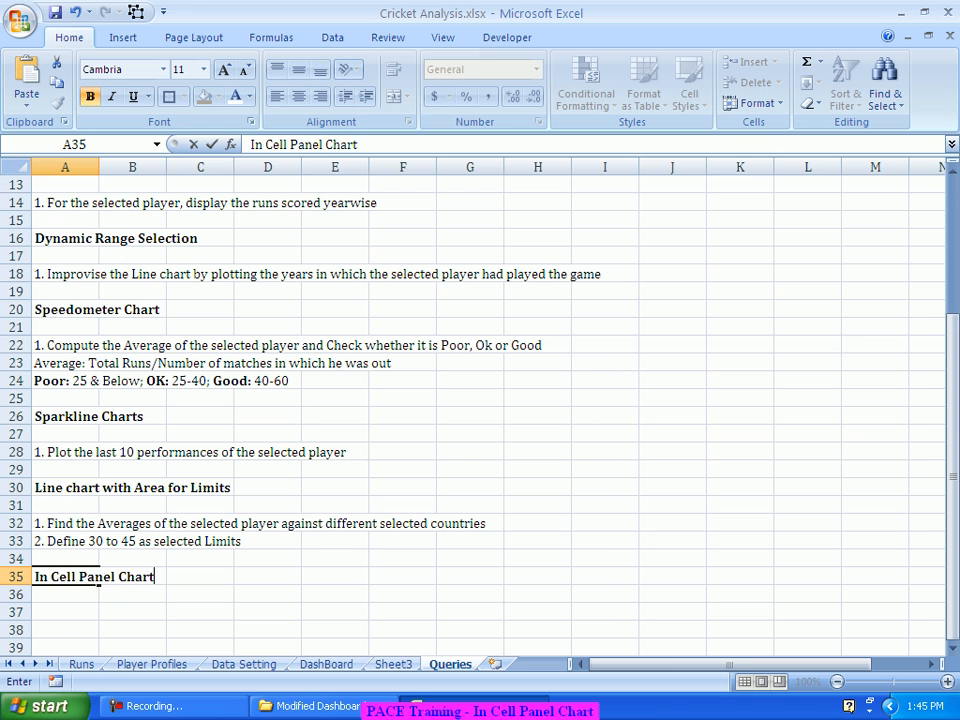
{"action": "key", "text": "Return"}
Enter the query "1. Compute the Index for the selected player for different parameters" in cell A37
{"action": "key", "text": "Return"}
{"action": "type", "text": "1."}
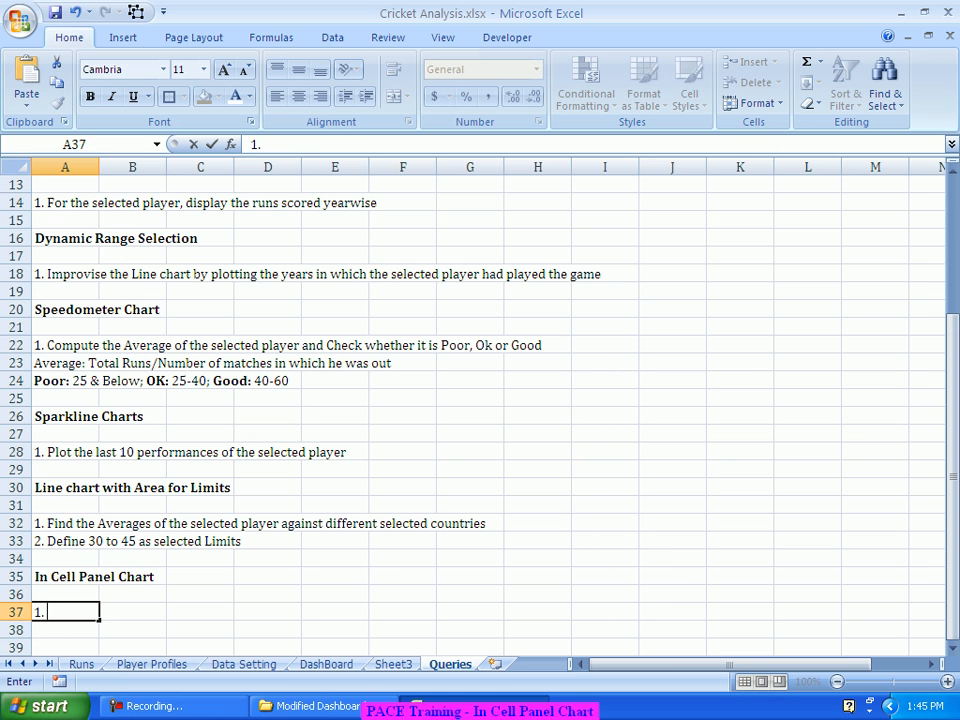
{"action": "type", "text": " Give"}
{"action": "key", "text": "BackSpace"}
{"action": "key", "text": "BackSpace"}
{"action": "key", "text": "BackSpace"}
{"action": "key", "text": "BackSpace"}
{"action": "key", "text": "BackSpace"}
{"action": "type", "text": "Compute"}
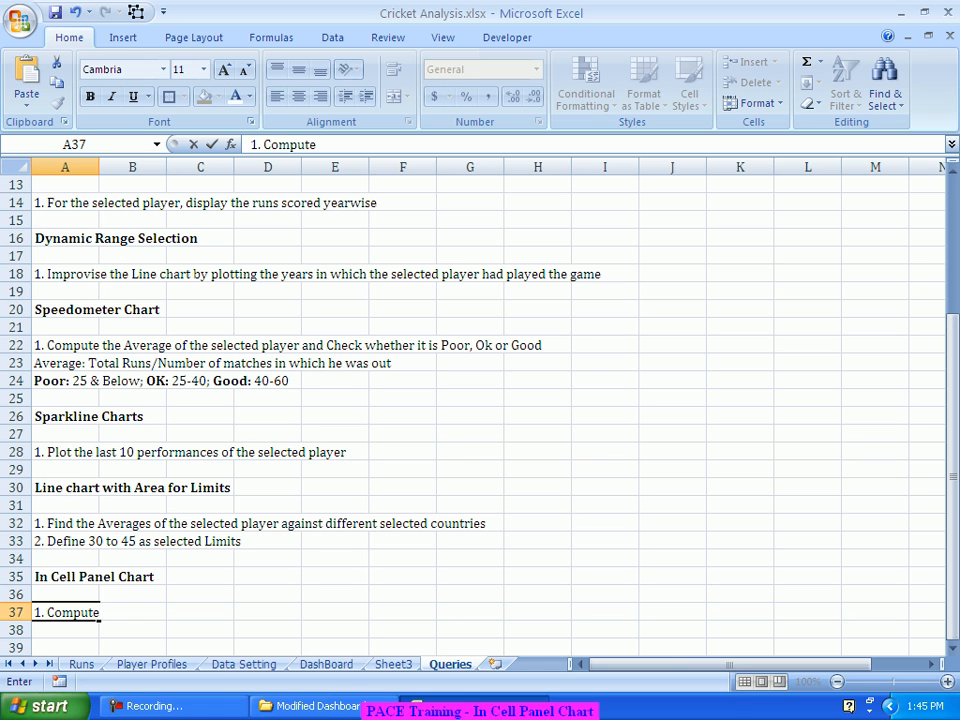
{"action": "type", "text": " the Score"}
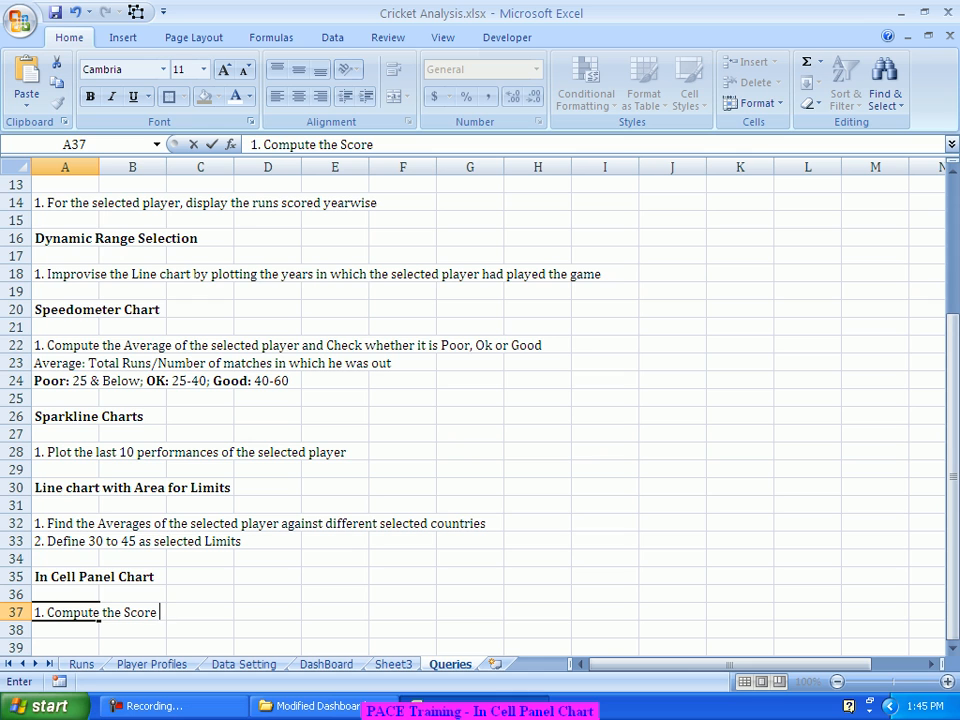
{"action": "key", "text": "BackSpace"}
{"action": "key", "text": "BackSpace"}
{"action": "key", "text": "BackSpace"}
{"action": "key", "text": "BackSpace"}
{"action": "key", "text": "BackSpace"}
{"action": "type", "text": "Index"}
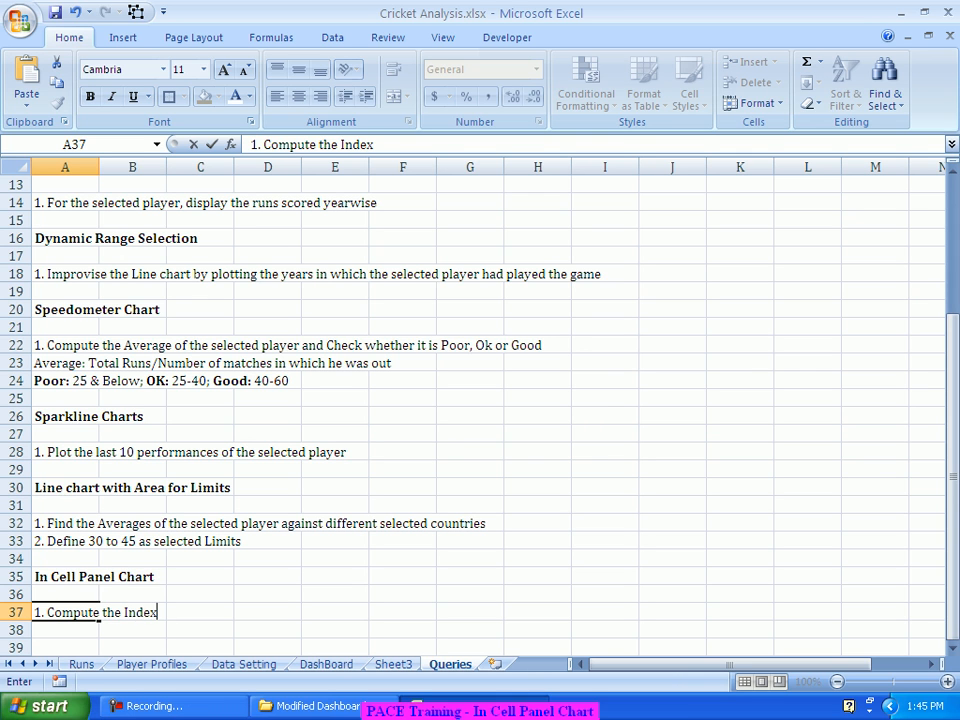
{"action": "type", "text": " for the selected player "}
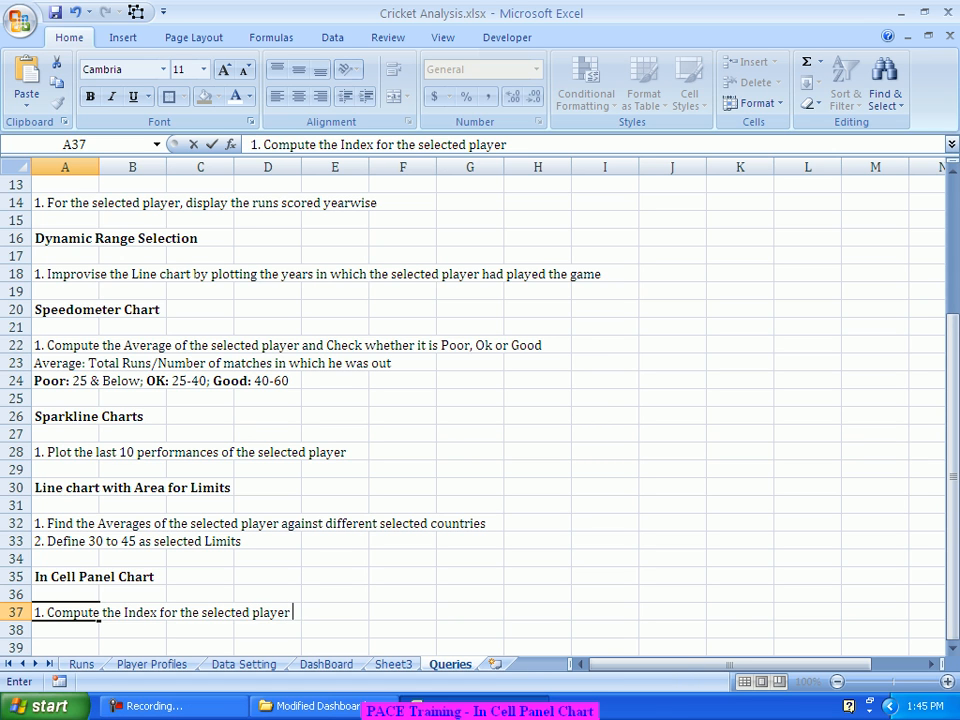
{"action": "type", "text": "for different parameters"}
{"action": "key", "text": "Return"}
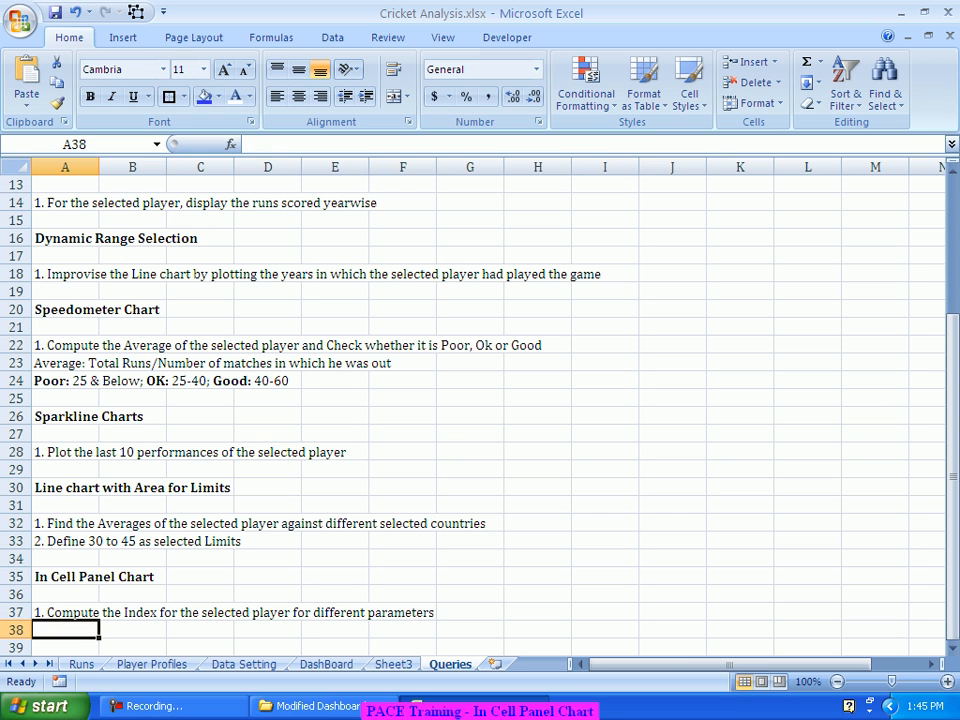
Enter in A38 "a. For each parameter index is computed as the Percent Rank of the palyers values with respect to the entire country players numbers"
{"action": "scroll", "coordinate": [480, 400], "scroll_direction": "down", "scroll_amount": 2}
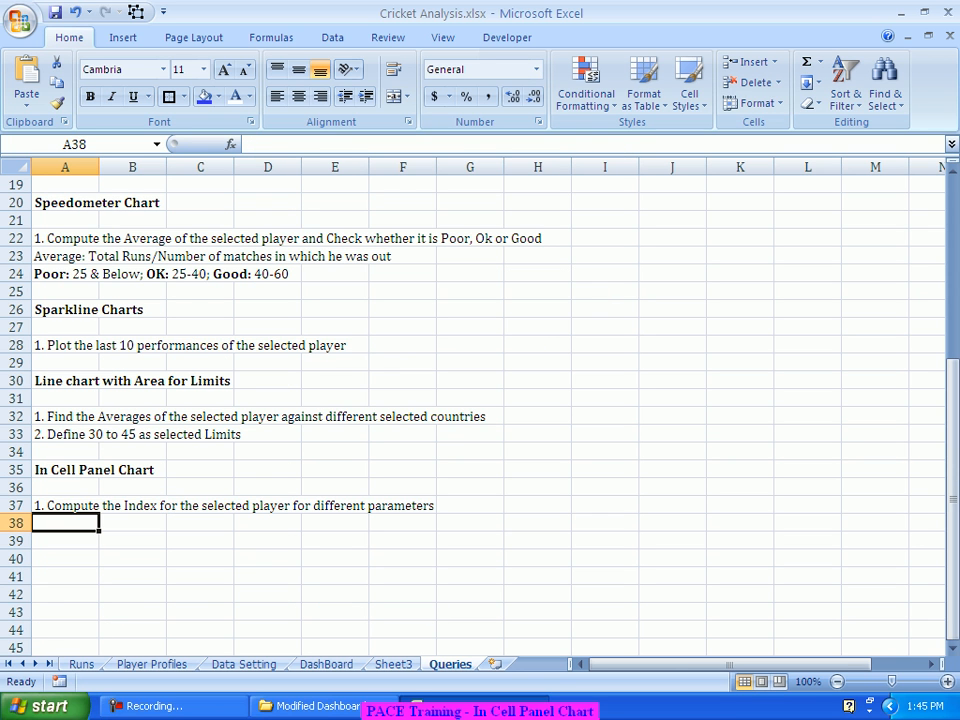
{"action": "type", "text": "a. For each parameter index is computed as "}
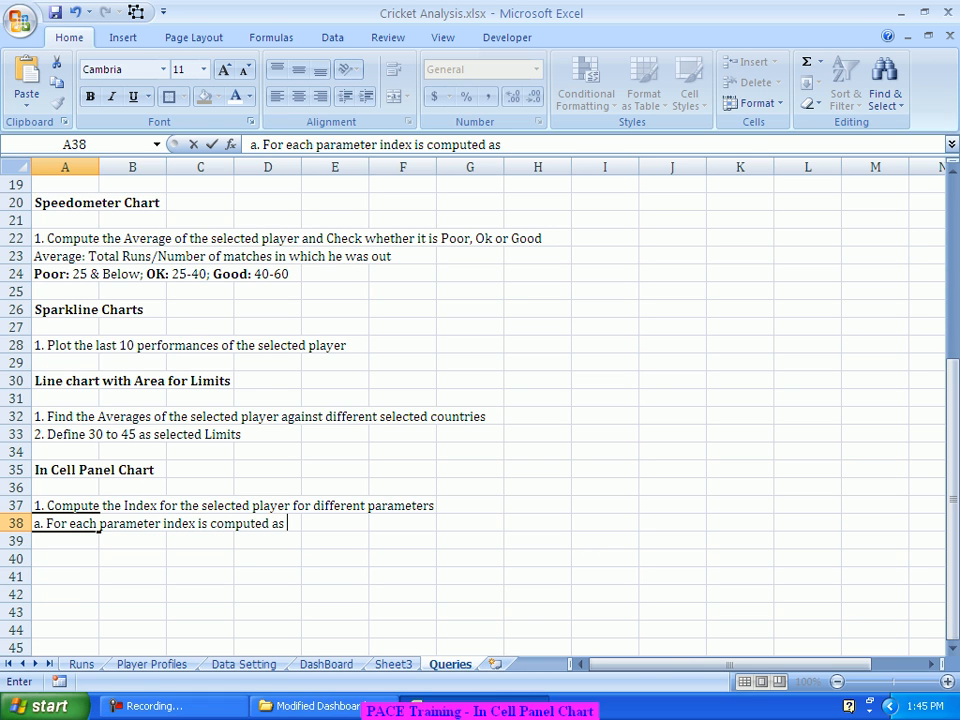
{"action": "type", "text": "the Percent Rank of the palyers values"}
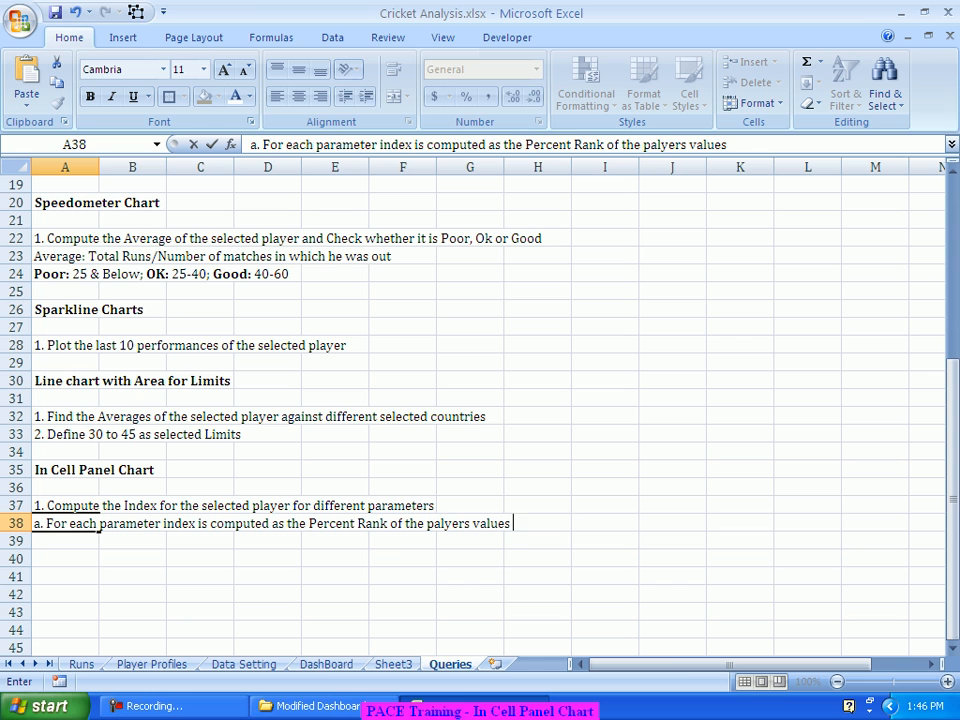
{"action": "type", "text": " with re"}
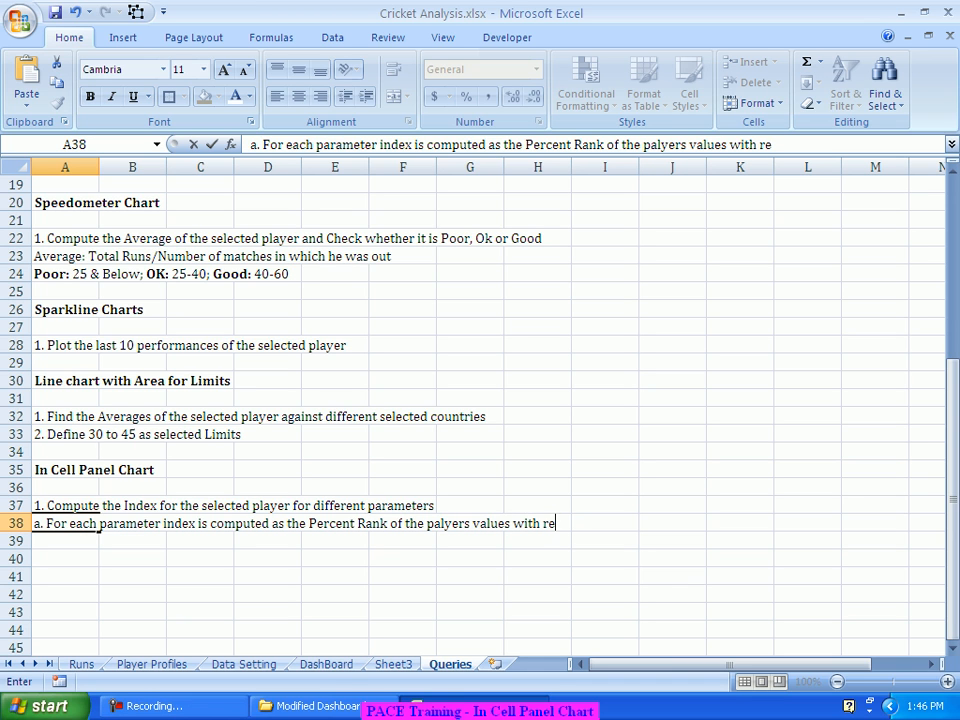
{"action": "type", "text": "spect to"}
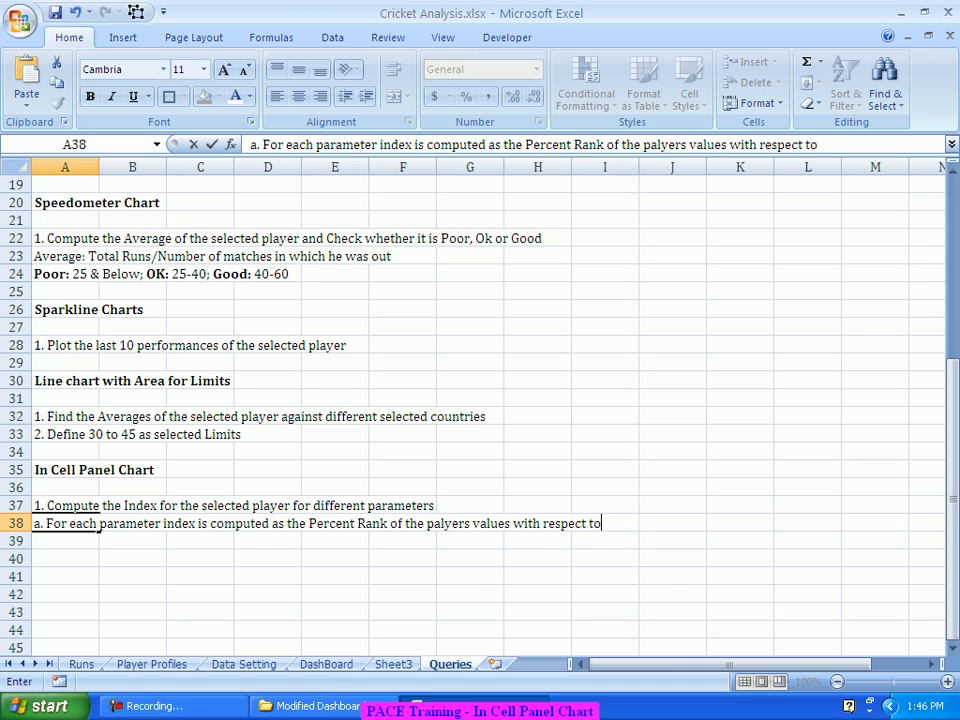
{"action": "type", "text": " the entire t"}
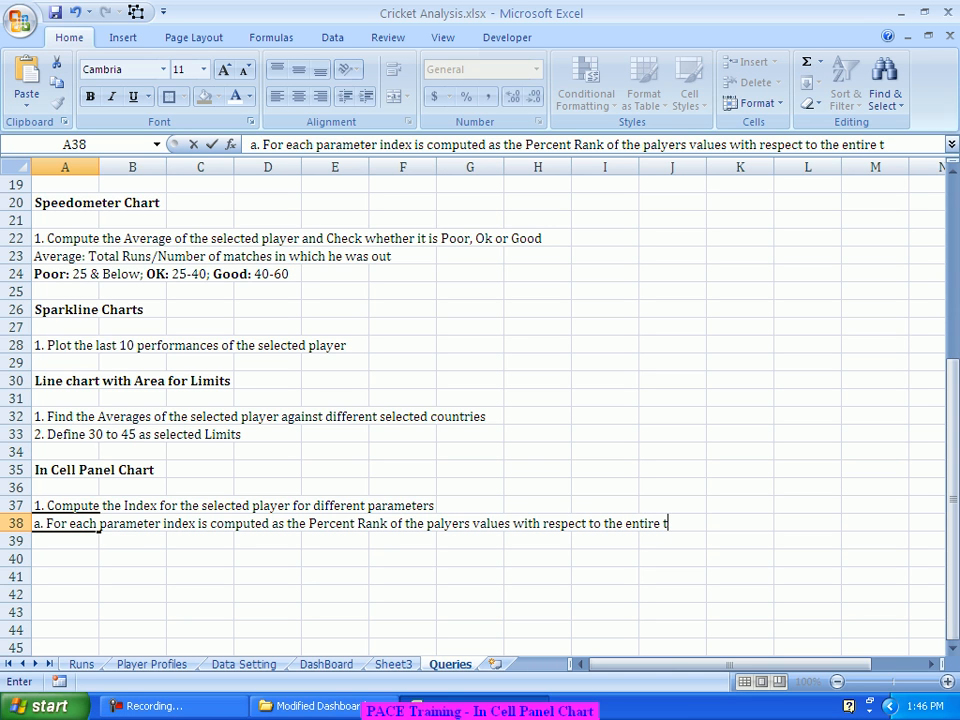
{"action": "key", "text": "BackSpace"}
{"action": "type", "text": "country players numbers"}
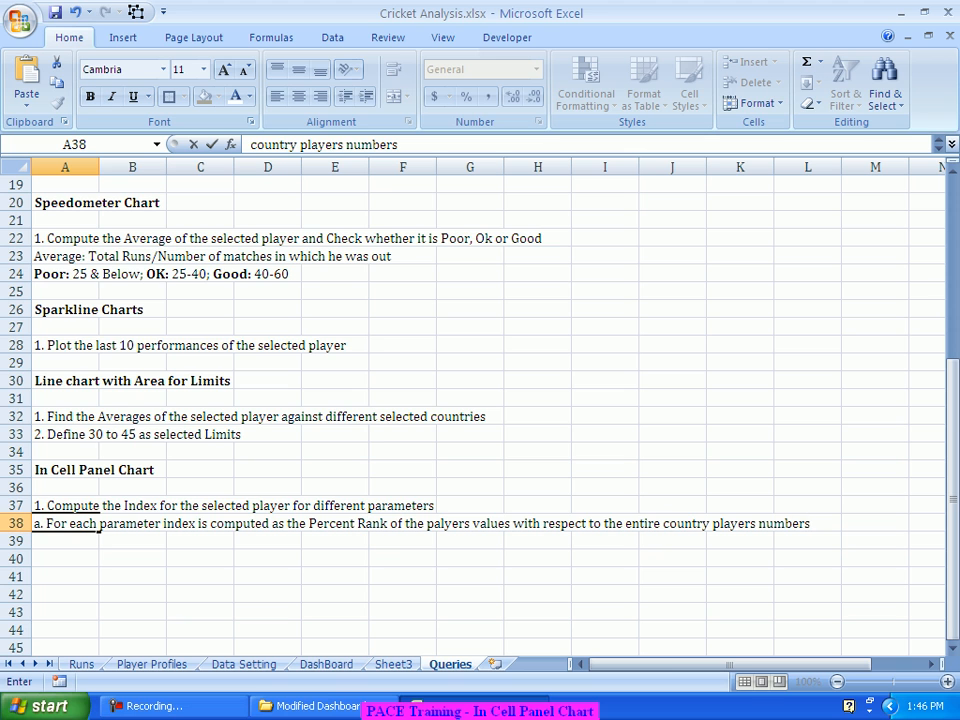
{"action": "key", "text": "Return"}
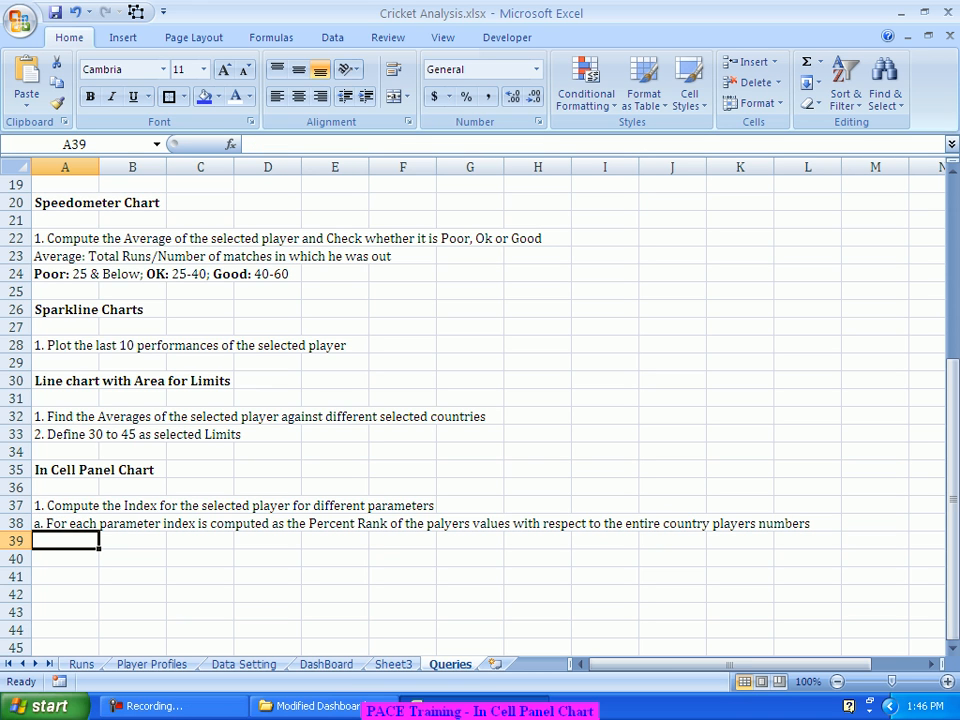
Enter the note "b. Use conditional formating to create different colors" in cell A39
{"action": "type", "text": "b."}
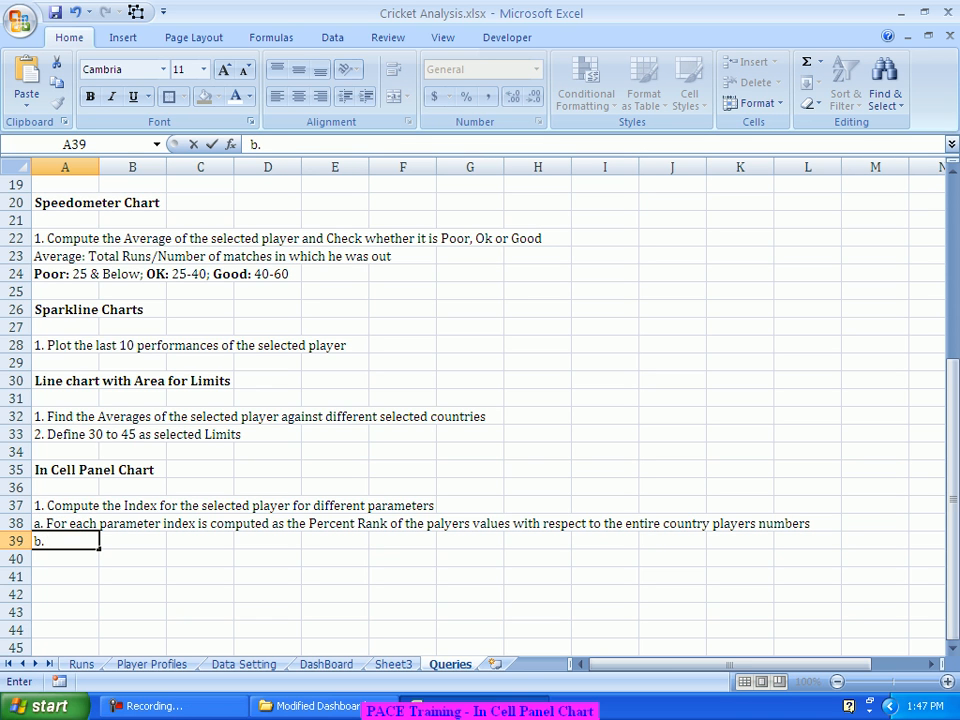
{"action": "type", "text": " Use conditional "}
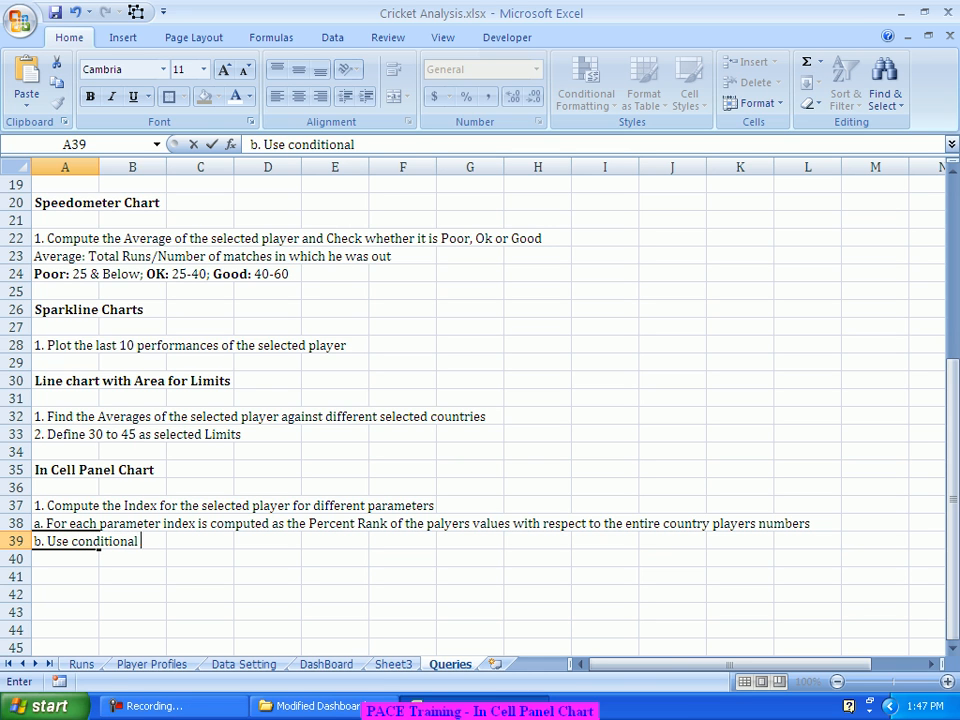
{"action": "type", "text": "formating t"}
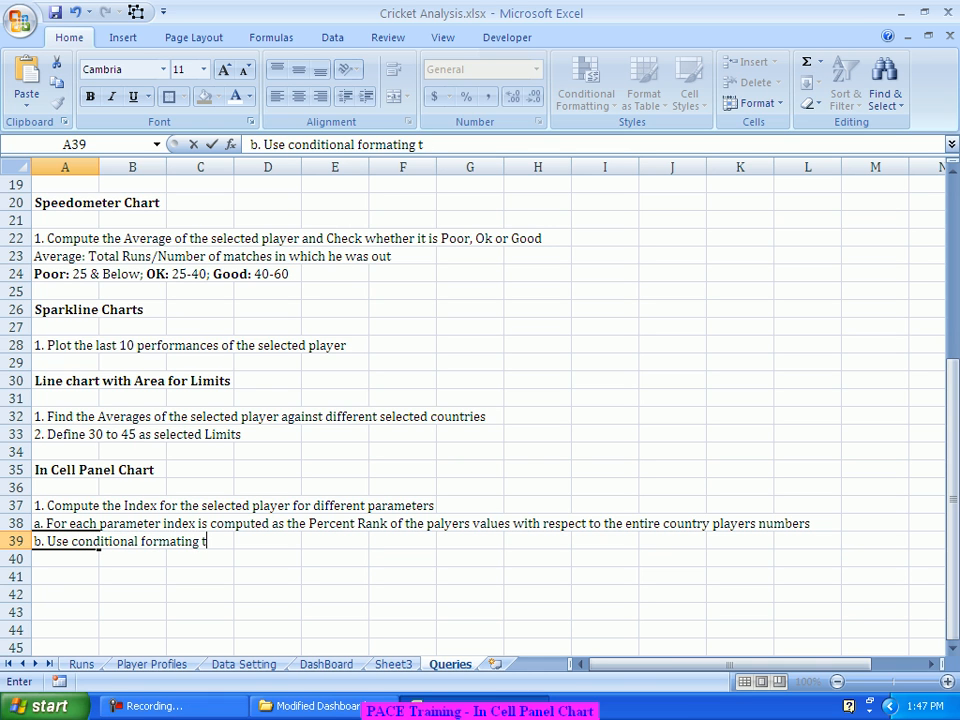
{"action": "type", "text": "o create "}
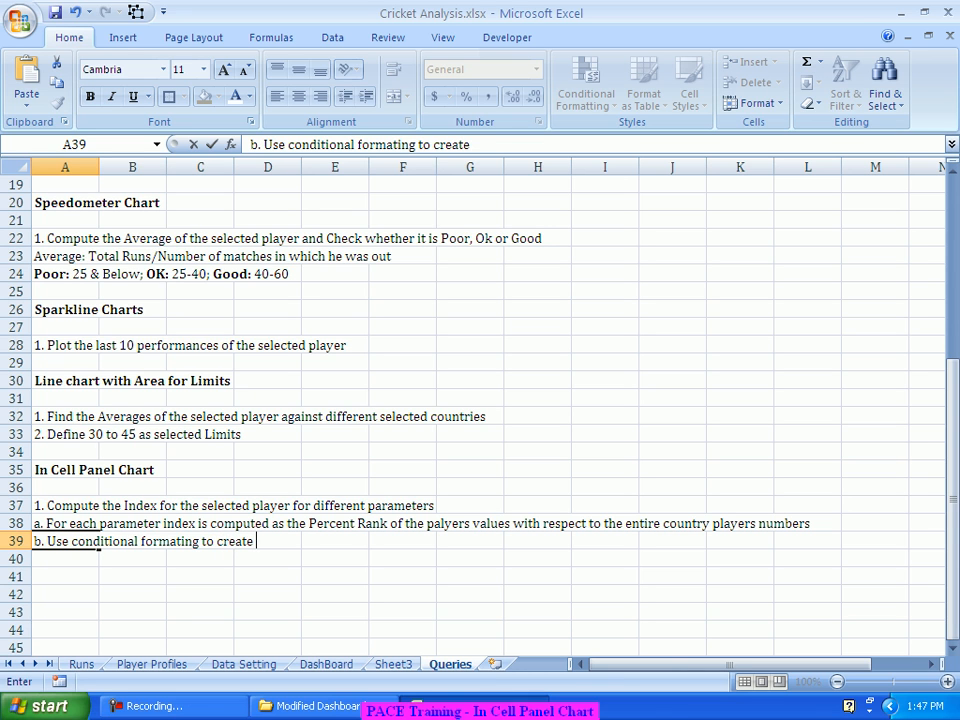
{"action": "type", "text": "different"}
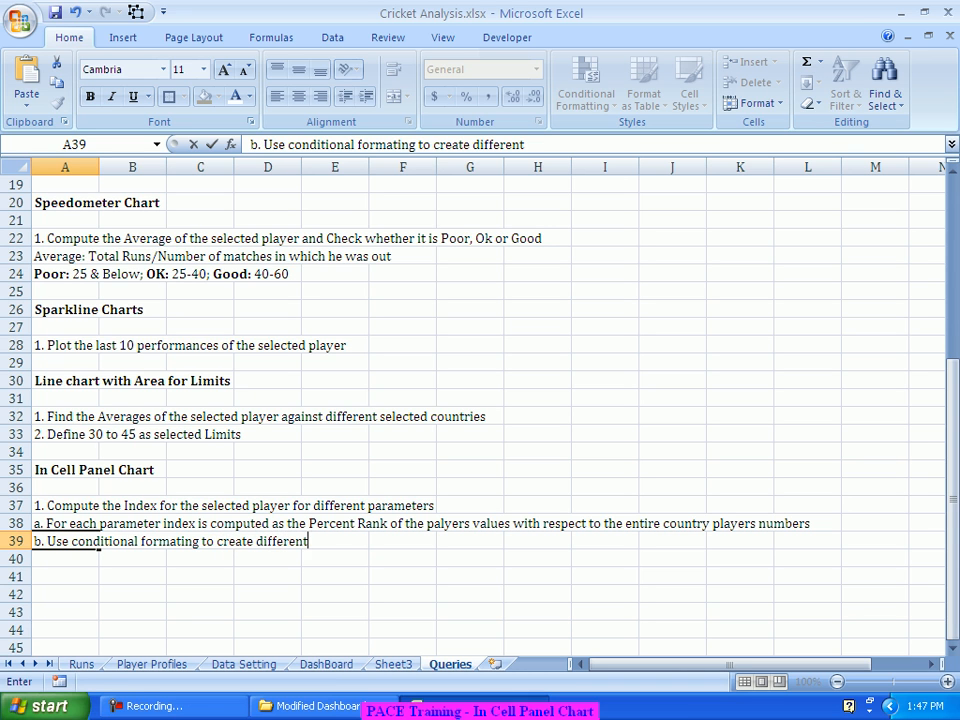
{"action": "type", "text": " colors"}
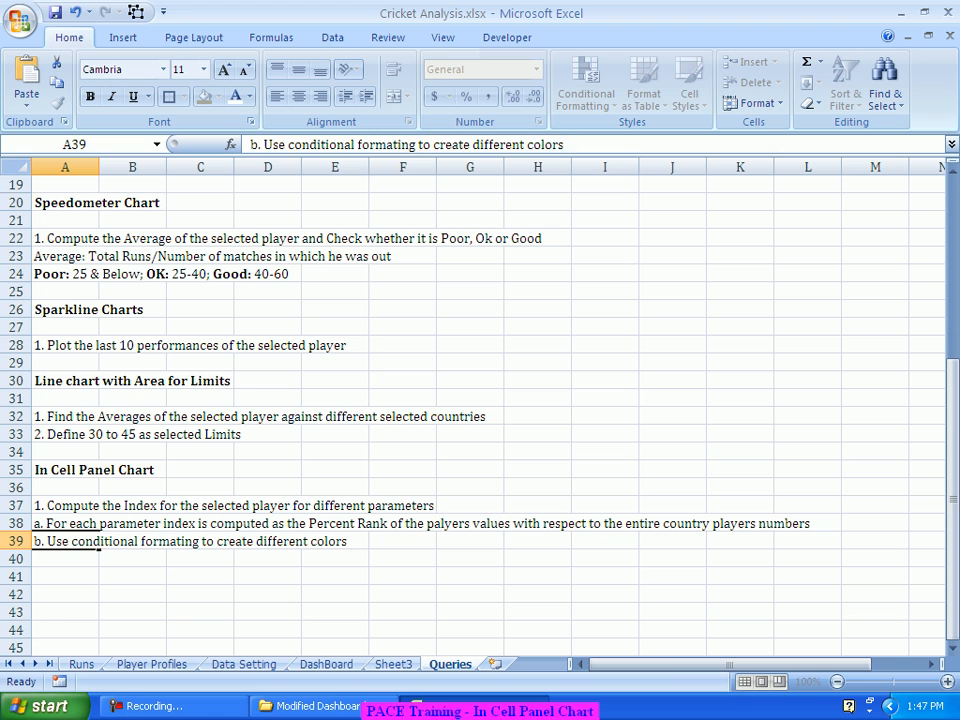
{"action": "key", "text": "Return"}
{"action": "key", "text": "Return"}
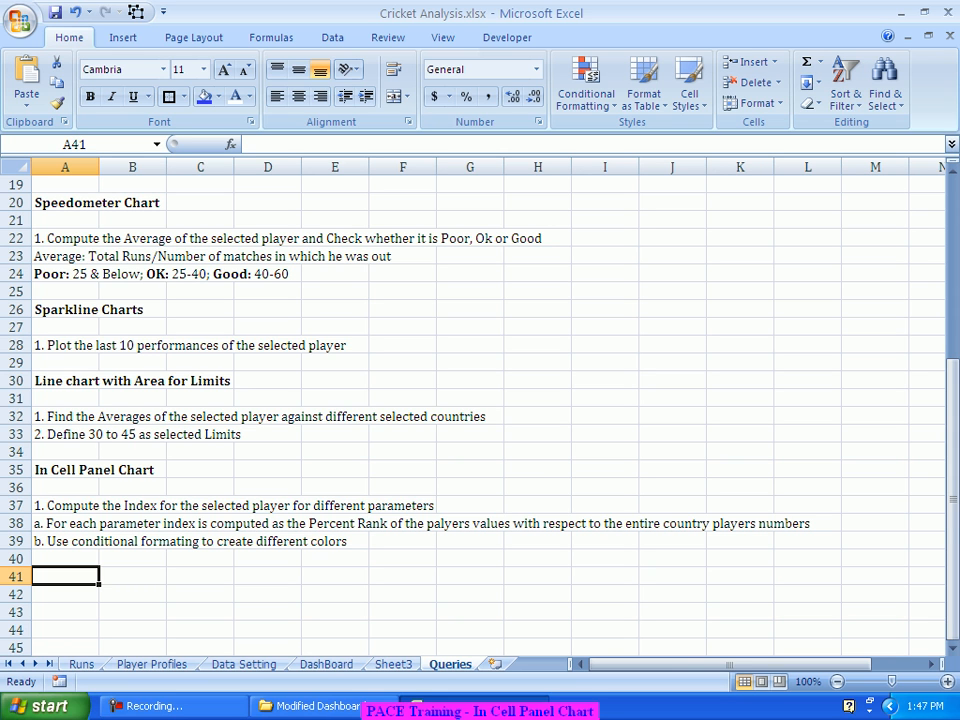
Add the bold heading "In Cell Charts" in cell A106 of the Data Setting sheet
{"action": "left_click", "coordinate": [244, 664]}
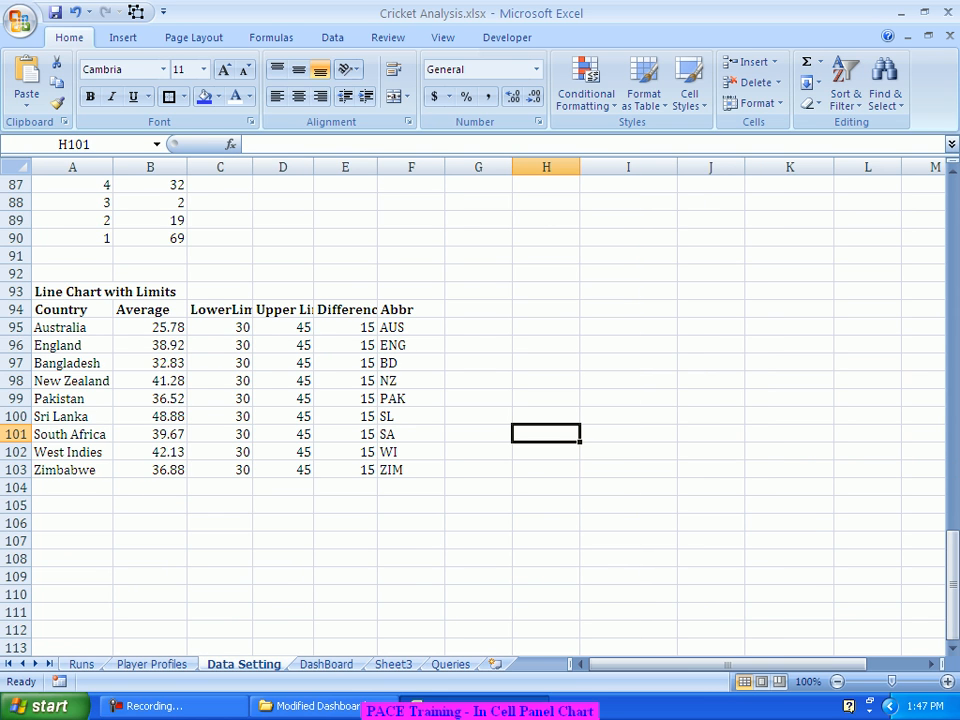
{"action": "left_click", "coordinate": [72, 523]}
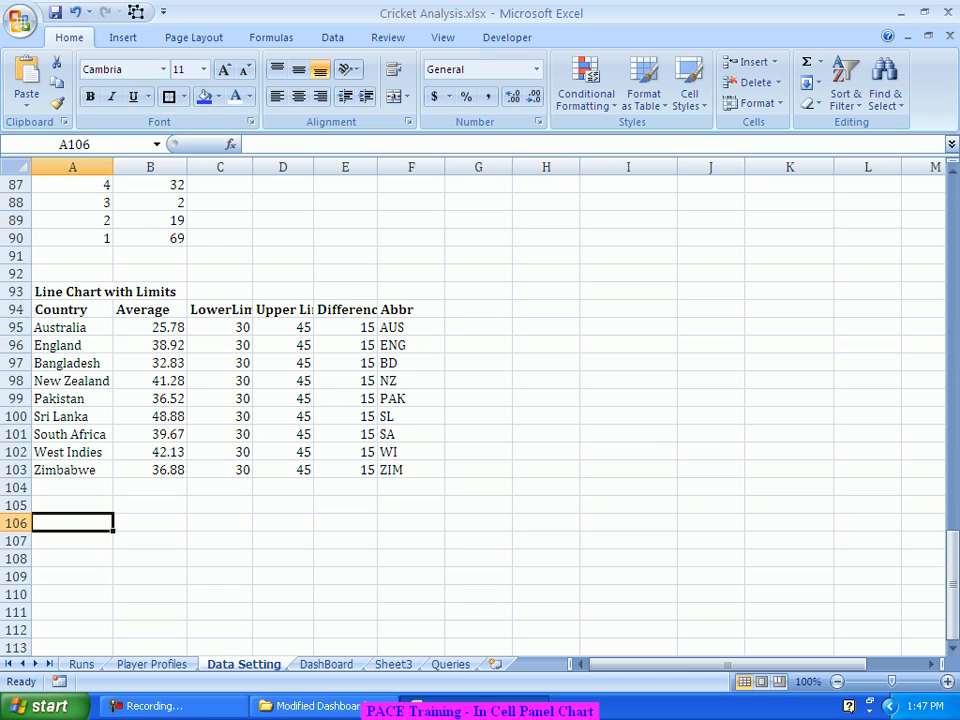
{"action": "type", "text": "In"}
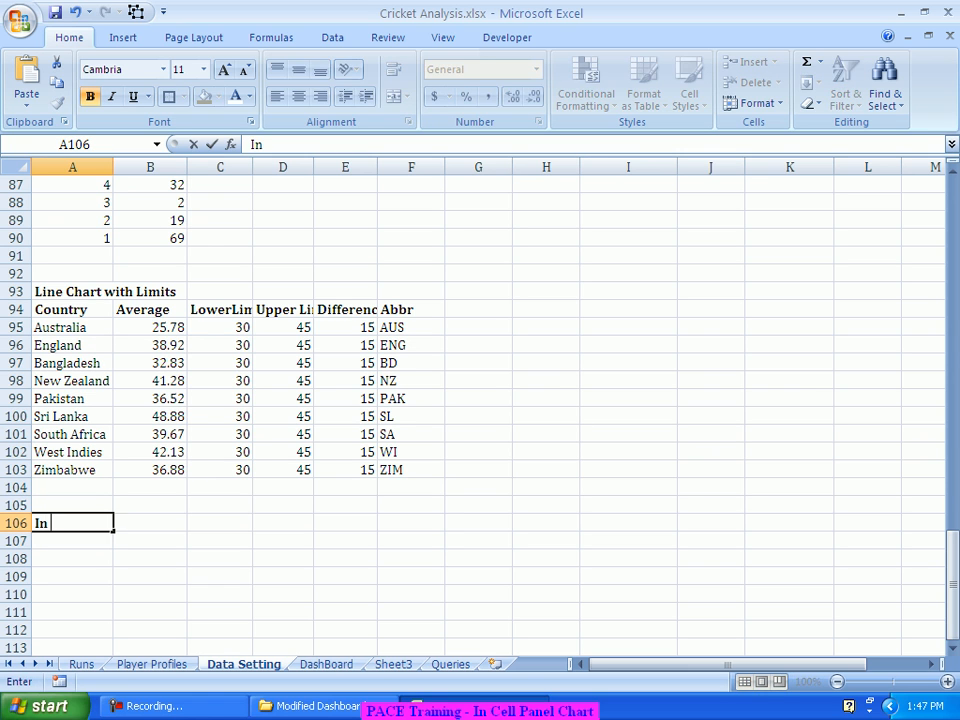
{"action": "type", "text": " Cell Charts"}
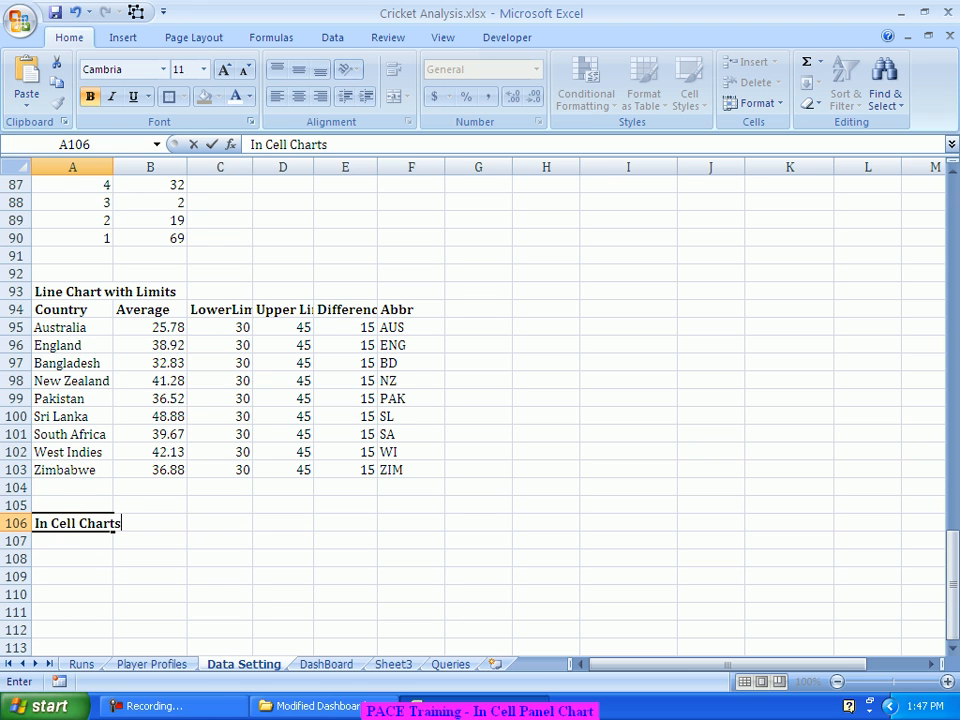
{"action": "key", "text": "Return"}
Enter the parameter labels Matches, Average and Strike Rate in cells A108 to A110 below the In Cell Charts heading
{"action": "key", "text": "Return"}
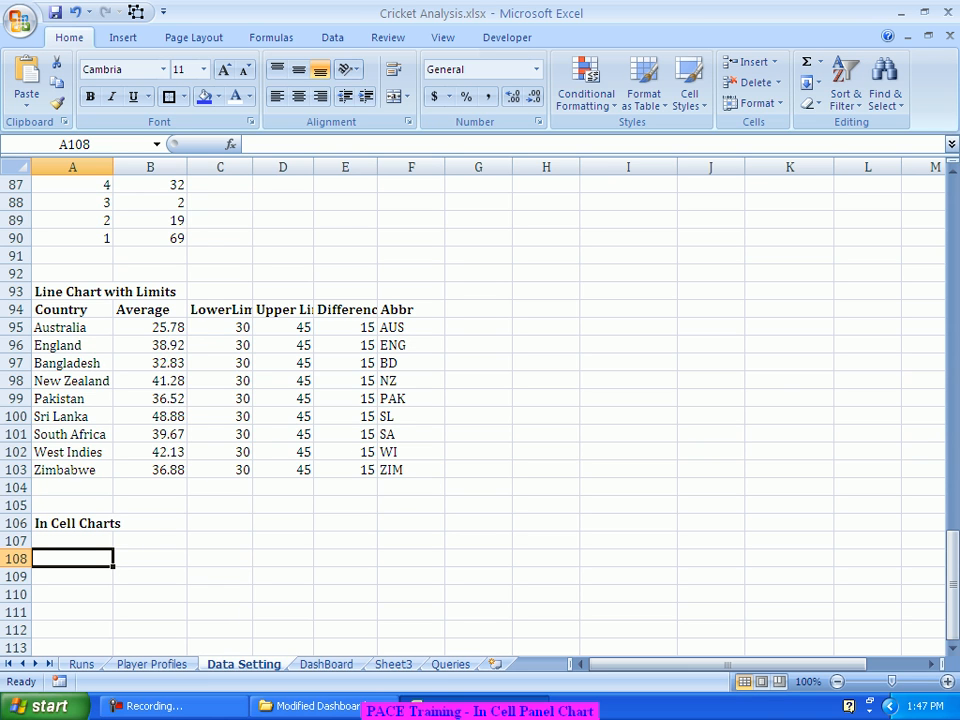
{"action": "type", "text": "Av"}
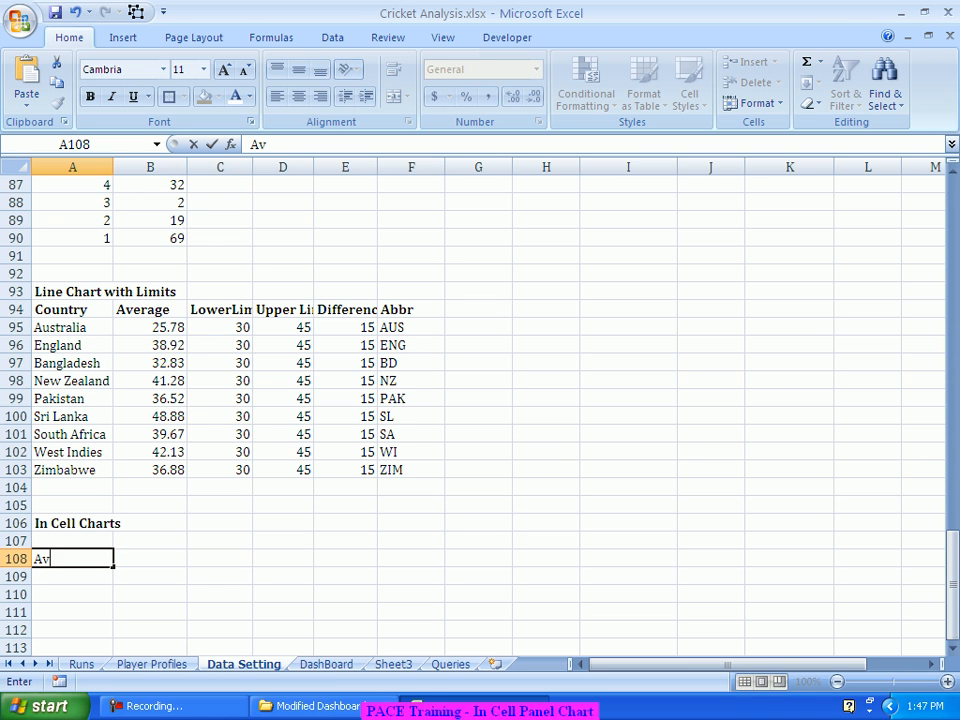
{"action": "key", "text": "BackSpace"}
{"action": "key", "text": "BackSpace"}
{"action": "type", "text": "Matches"}
{"action": "key", "text": "ctrl+Return"}
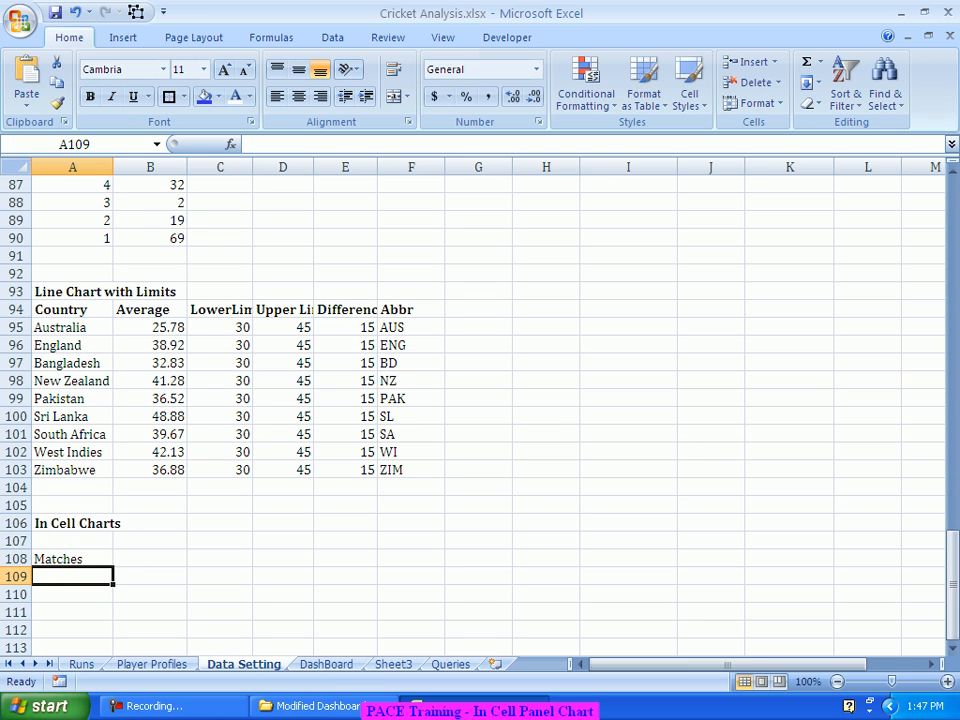
{"action": "type", "text": "Average"}
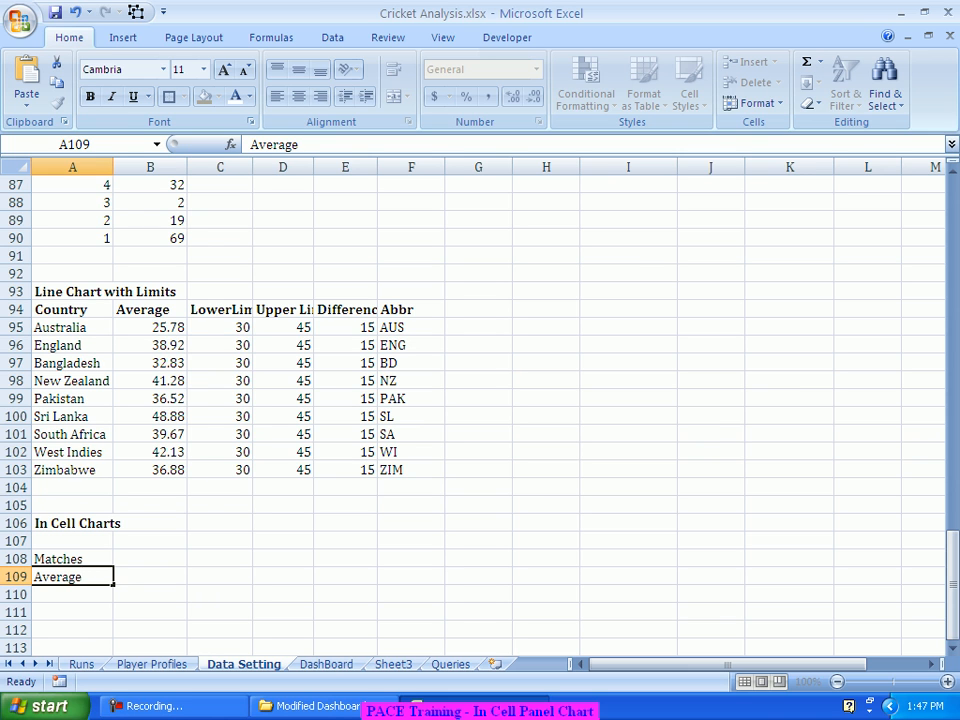
{"action": "key", "text": "Return"}
{"action": "type", "text": "Strike Rate"}
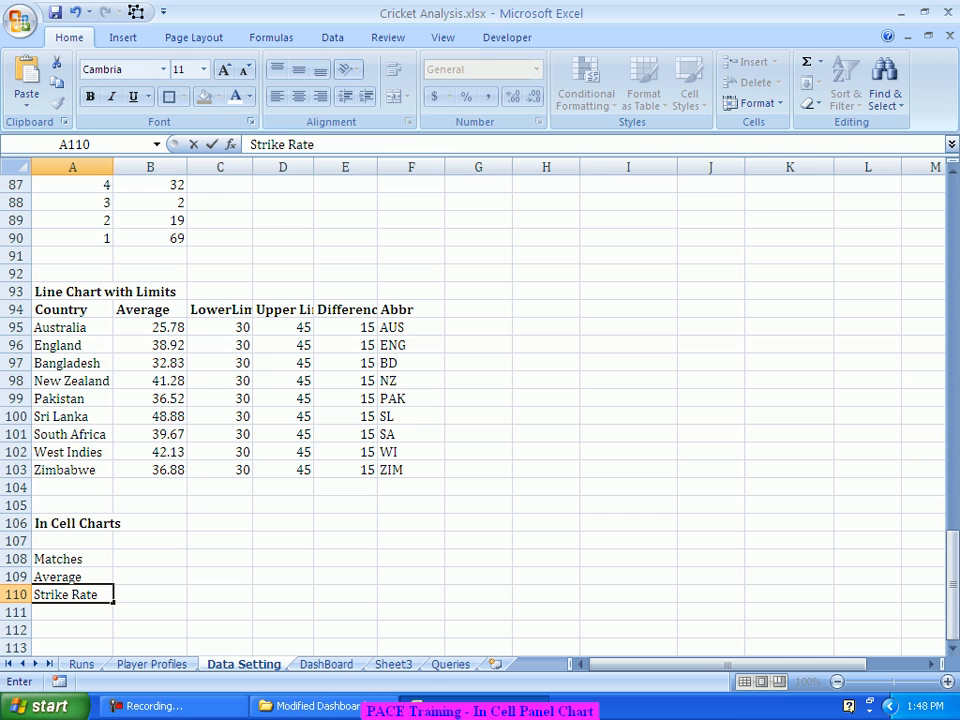
{"action": "key", "text": "Return"}
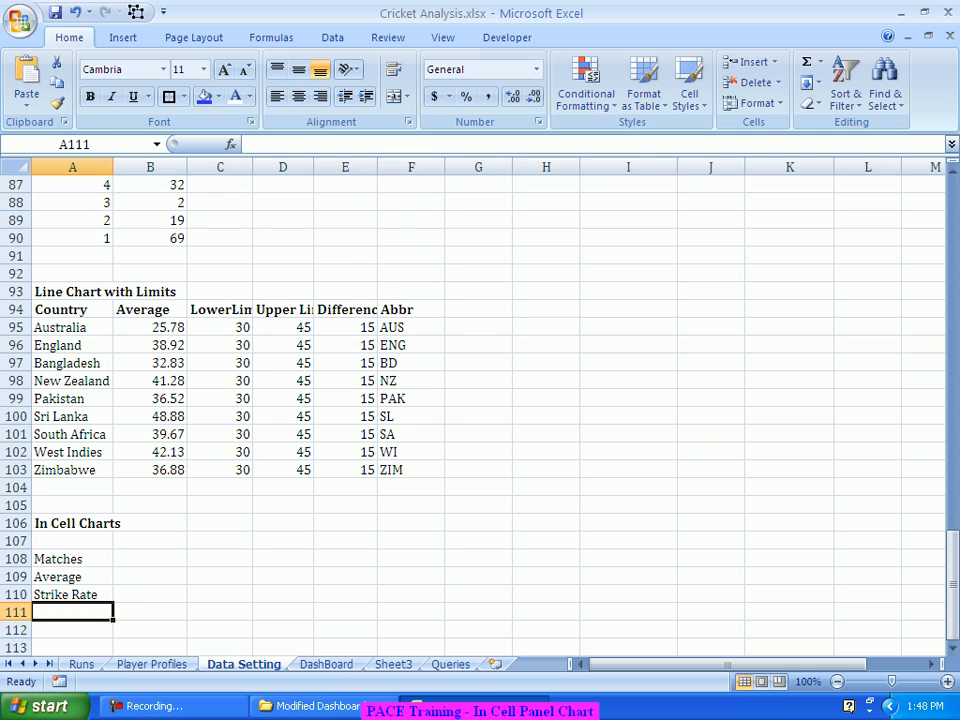
Continue the parameter list with Boundaries, Sixes and H/A Avg in cells A111 to A113
{"action": "scroll", "coordinate": [480, 400], "scroll_direction": "down", "scroll_amount": 2}
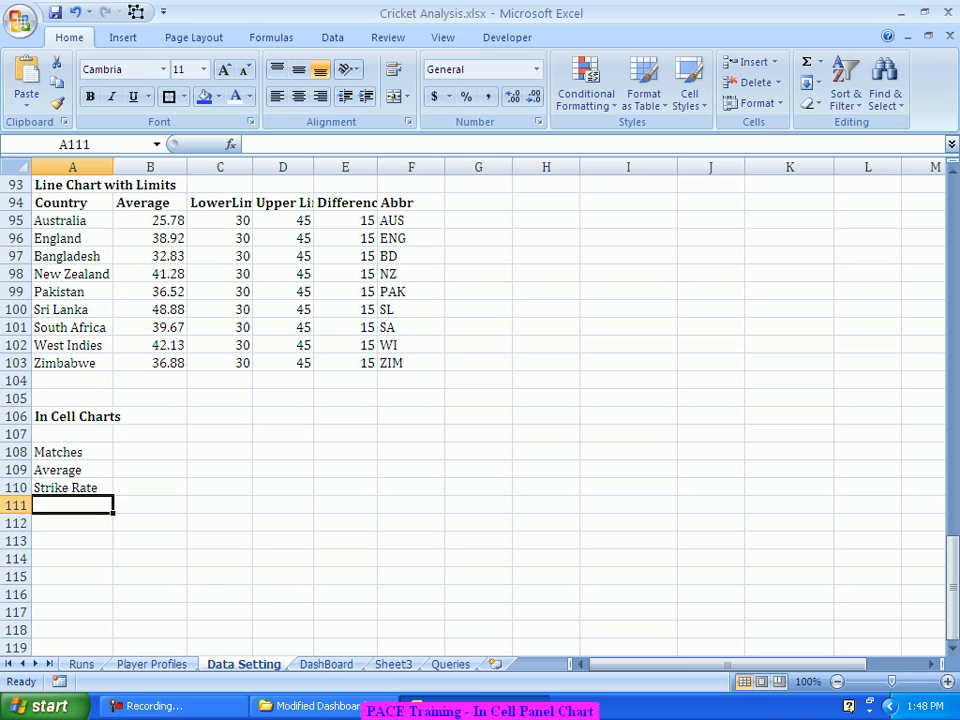
{"action": "type", "text": "B"}
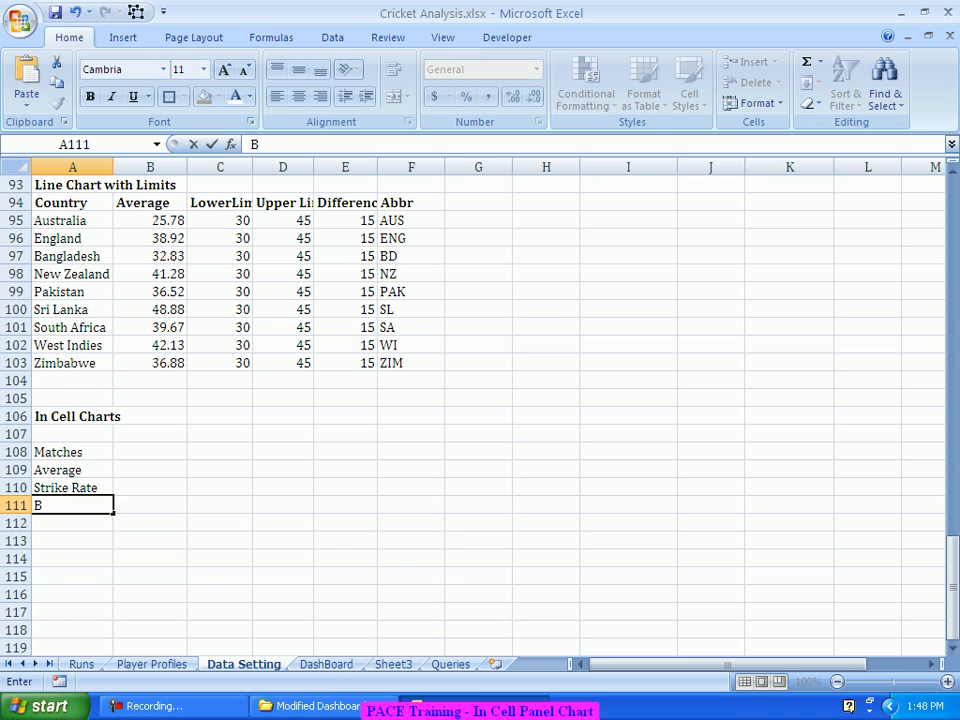
{"action": "type", "text": "oundaries"}
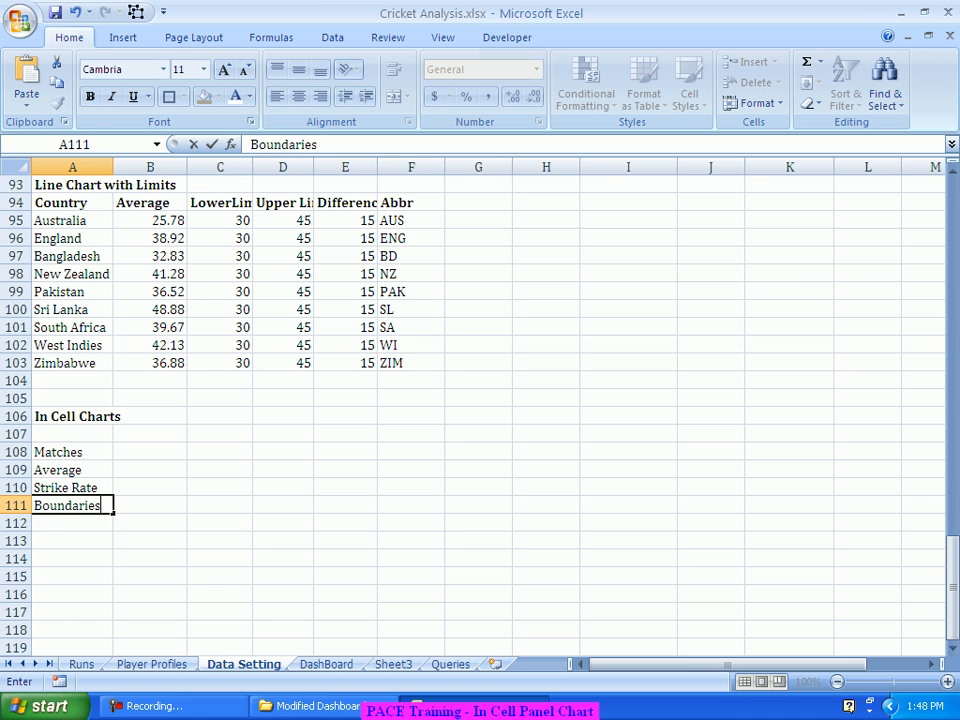
{"action": "key", "text": "Return"}
{"action": "type", "text": "Sixes"}
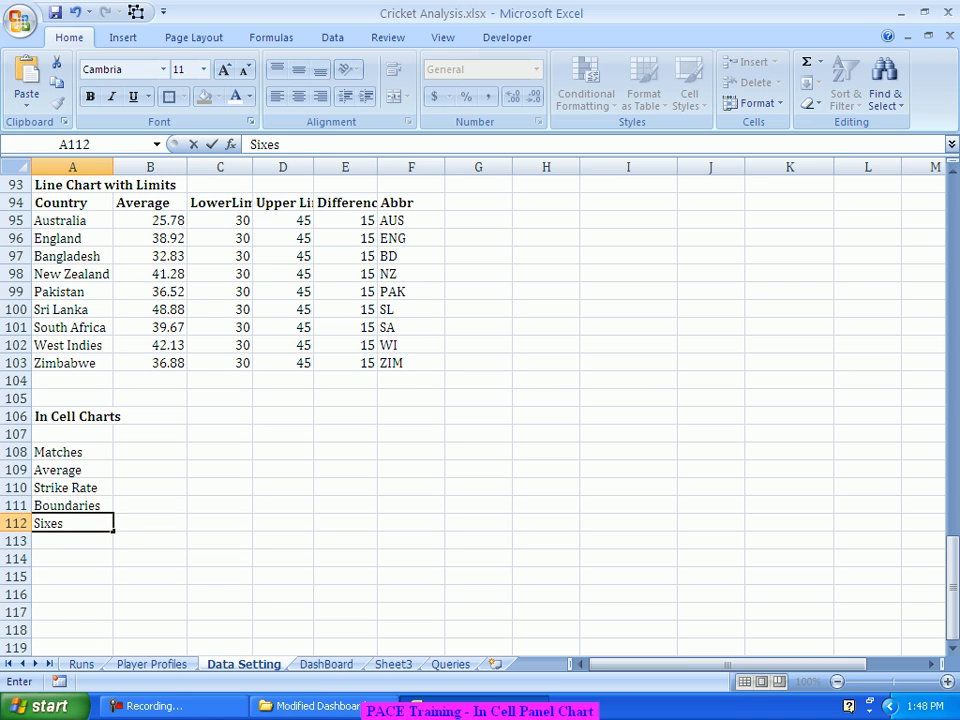
{"action": "key", "text": "Return"}
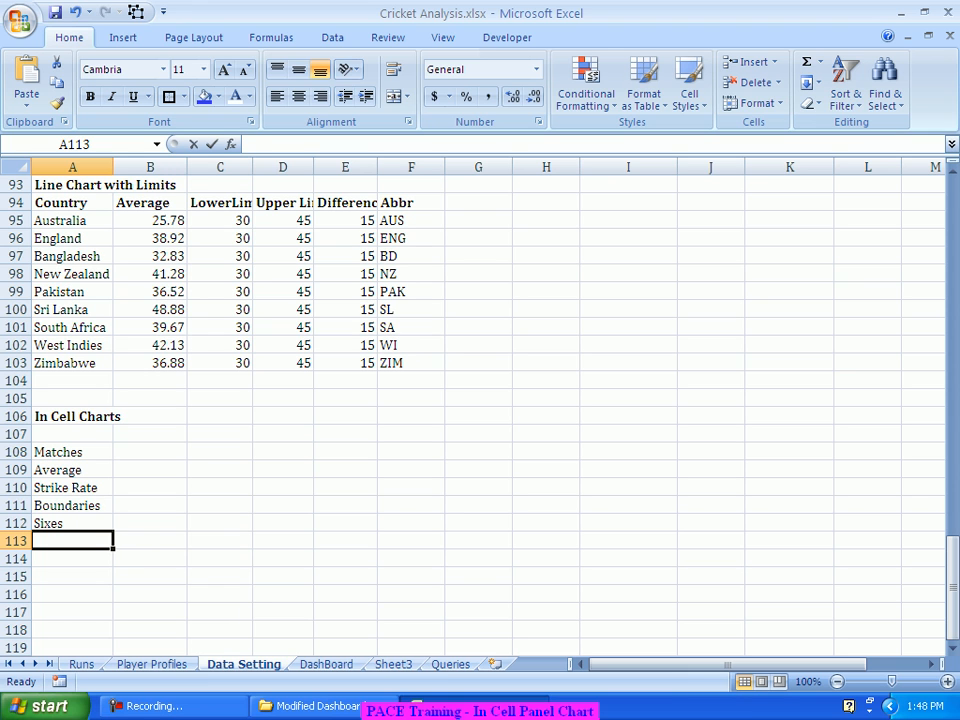
{"action": "type", "text": "H/A Avg"}
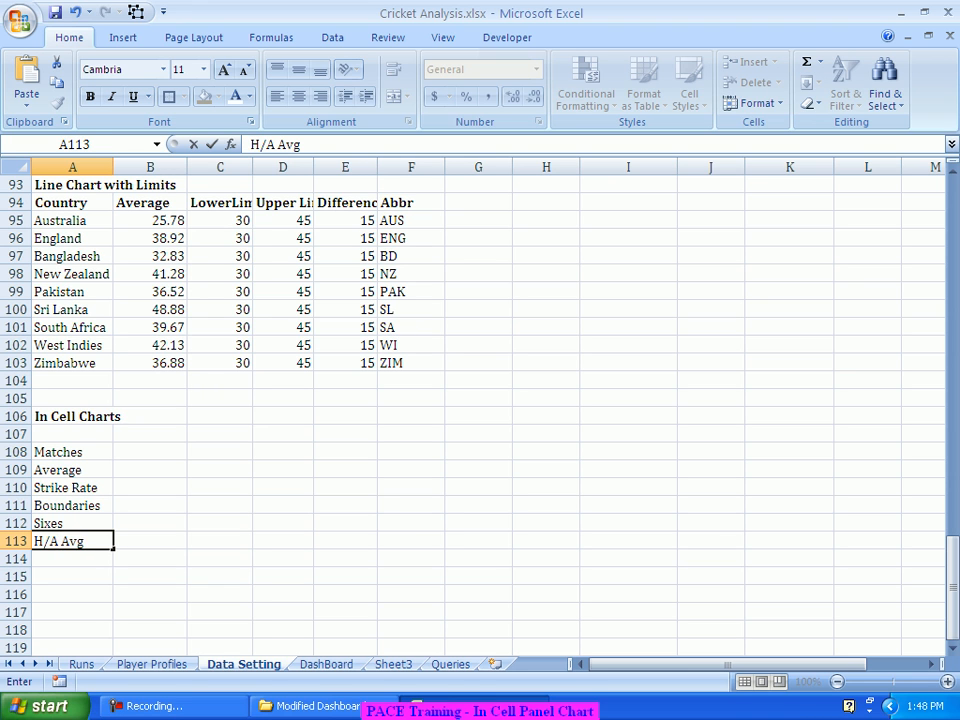
{"action": "key", "text": "Return"}
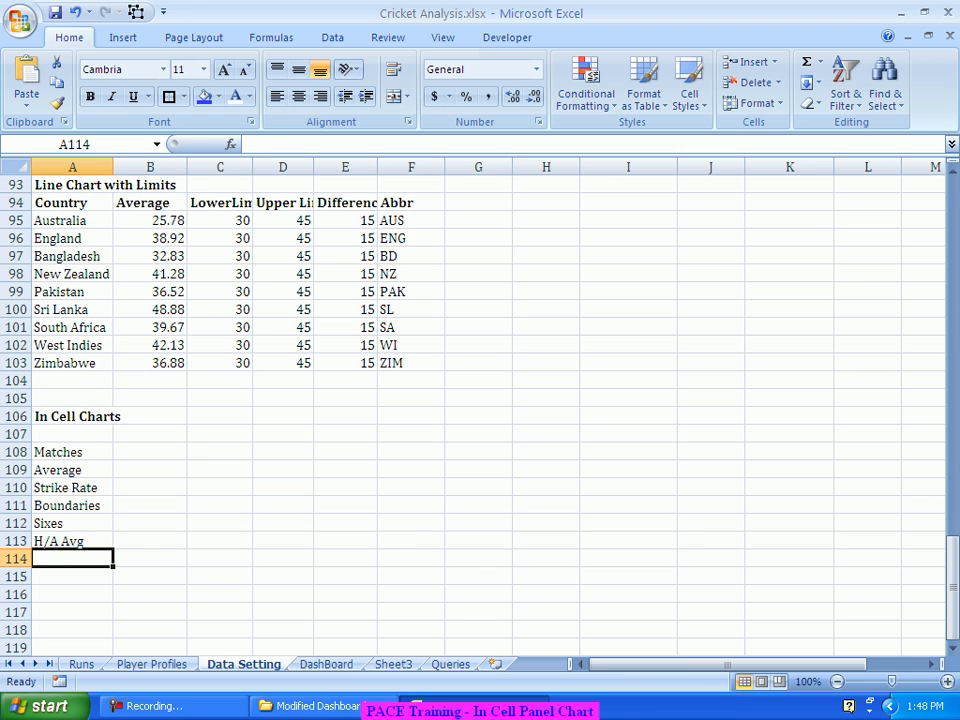
Finish the parameter list with the label Overall in cell A114
{"action": "type", "text": "Total"}
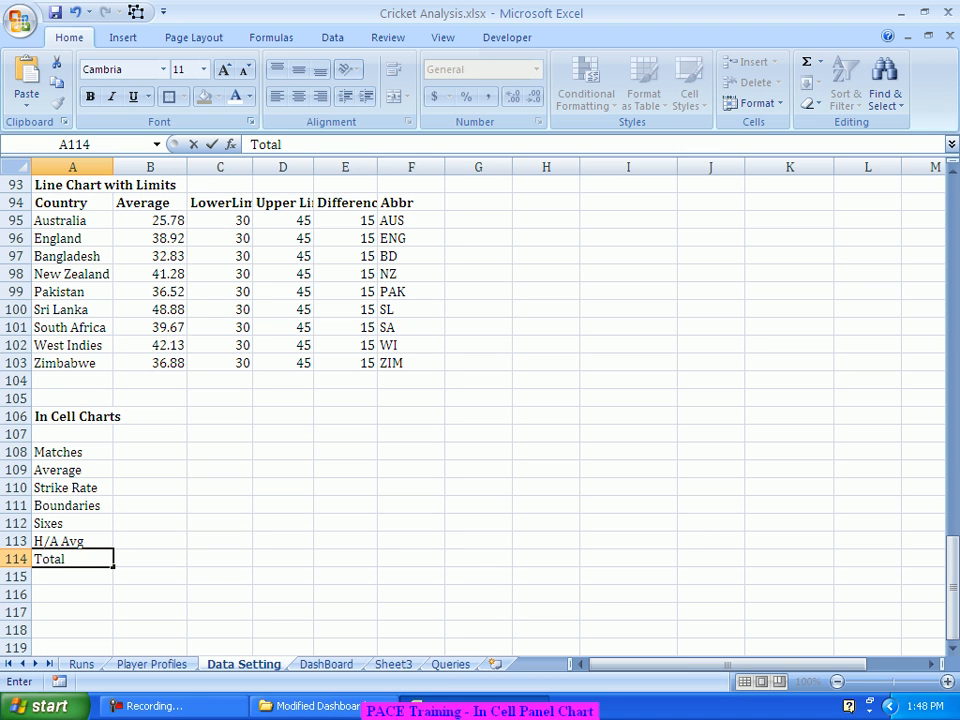
{"action": "key", "text": "BackSpace"}
{"action": "key", "text": "BackSpace"}
{"action": "key", "text": "BackSpace"}
{"action": "key", "text": "BackSpace"}
{"action": "key", "text": "BackSpace"}
{"action": "type", "text": "Overall"}
{"action": "key", "text": "Return"}
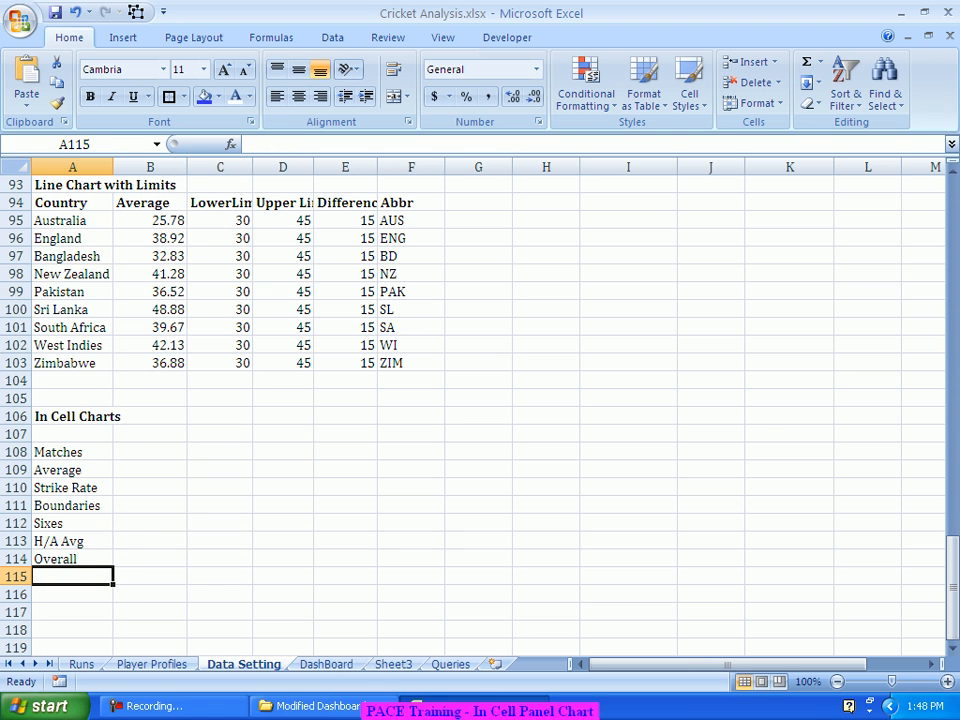
Start a PERCENTRANK formula in B108 beside Matches, with column D of the Player Profiles sheet as its array
{"action": "left_click", "coordinate": [150, 452]}
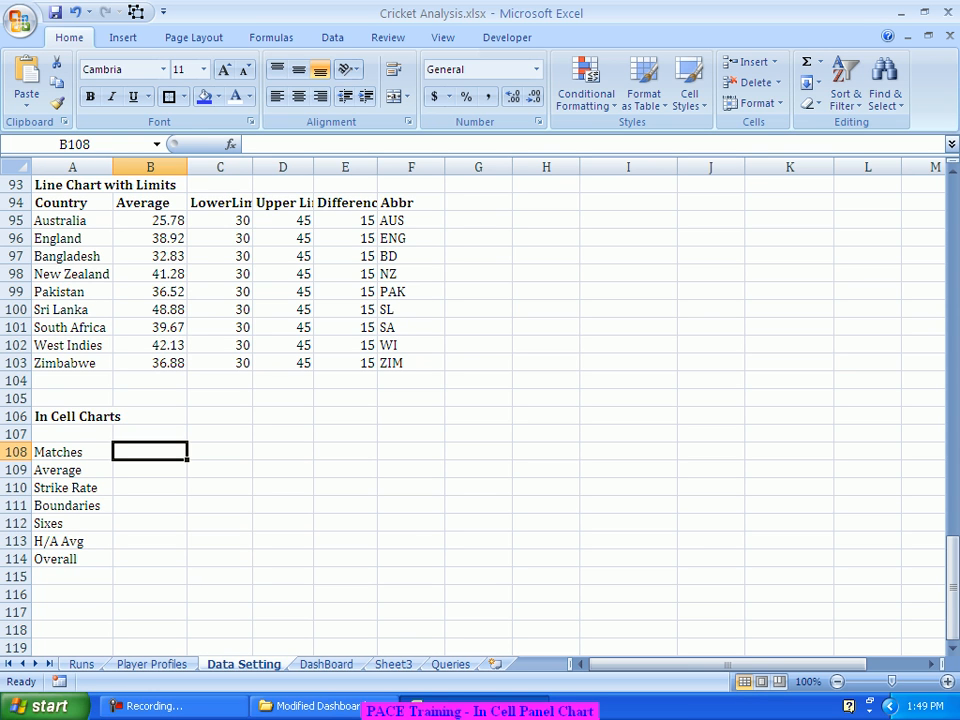
{"action": "type", "text": "=p"}
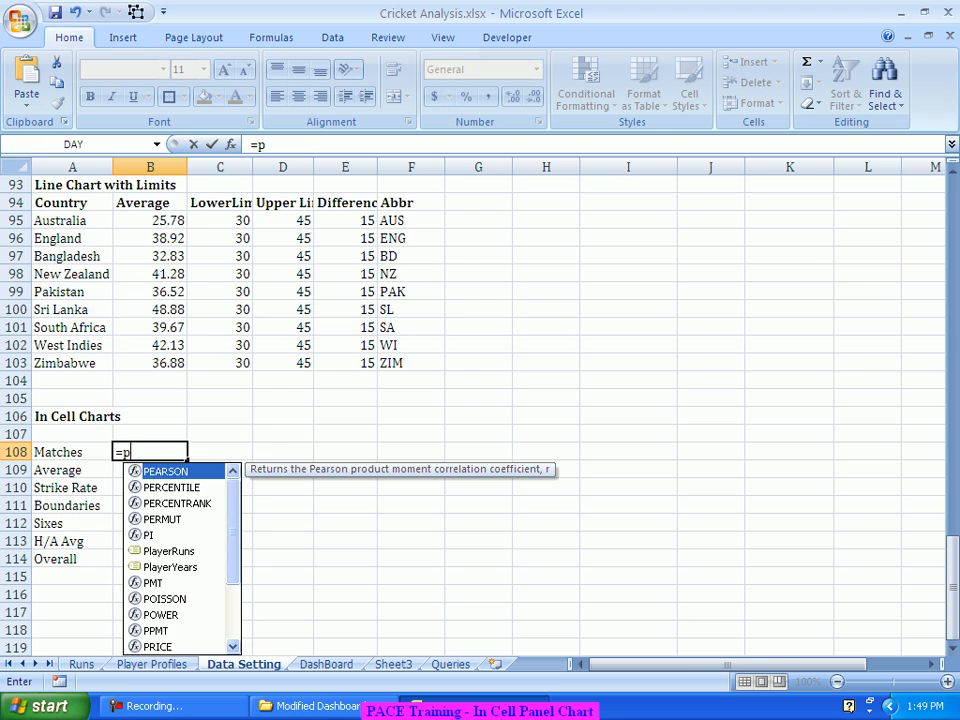
{"action": "type", "text": "ercentrank"}
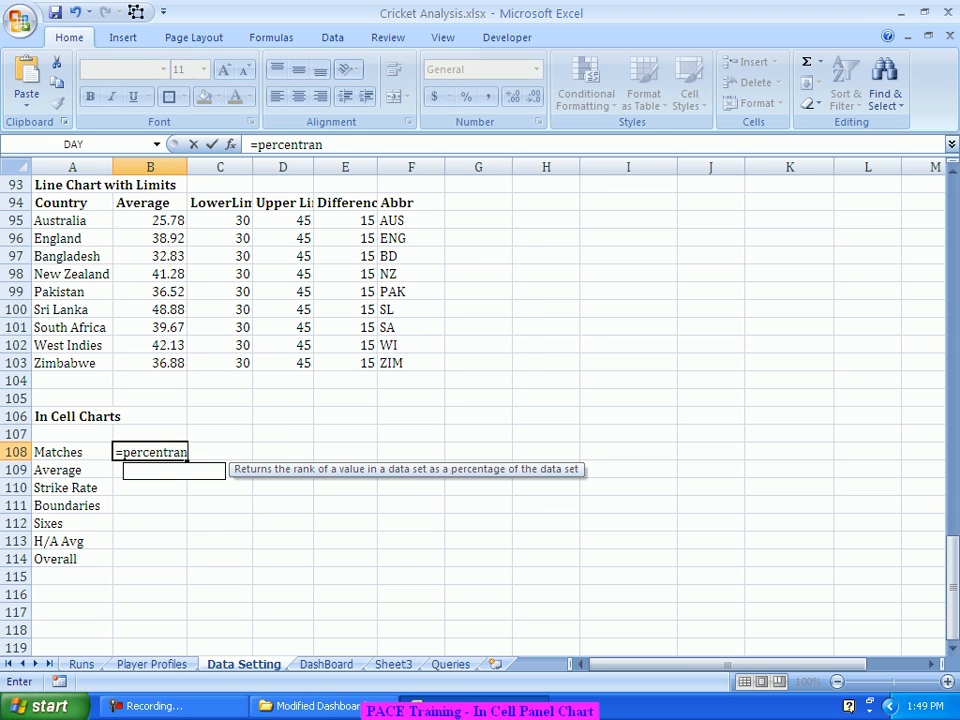
{"action": "key", "text": "Tab"}
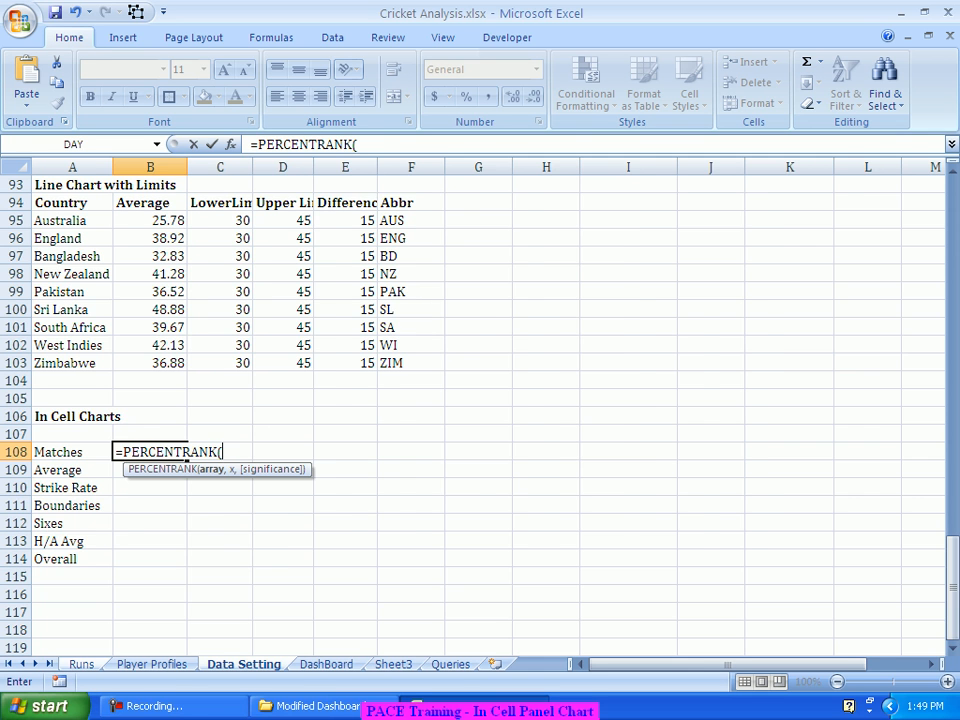
{"action": "left_click", "coordinate": [82, 664]}
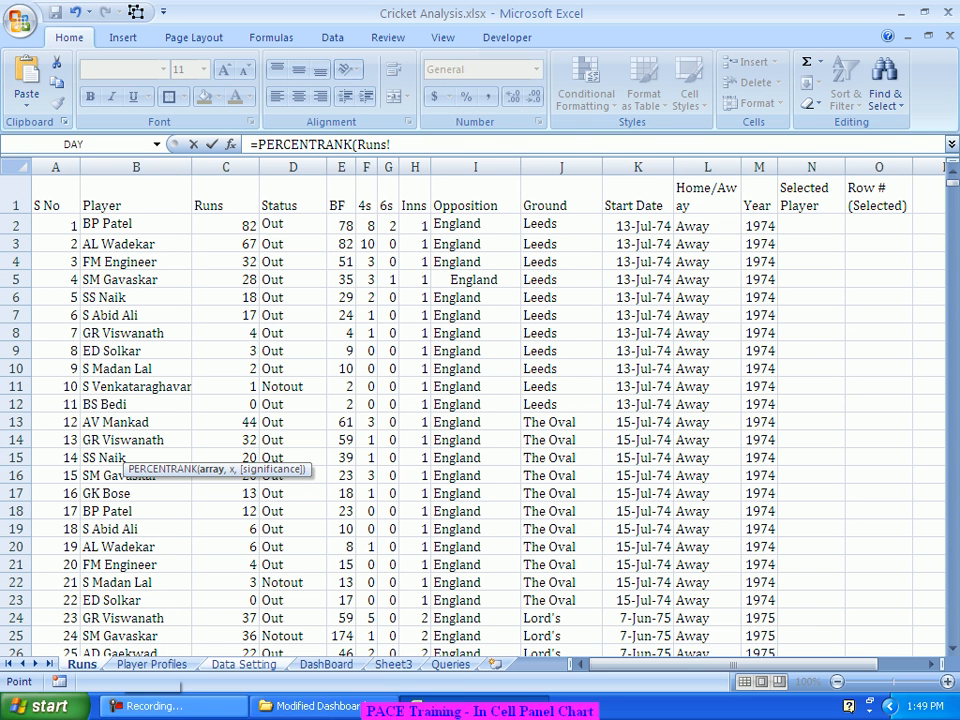
{"action": "left_click", "coordinate": [151, 664]}
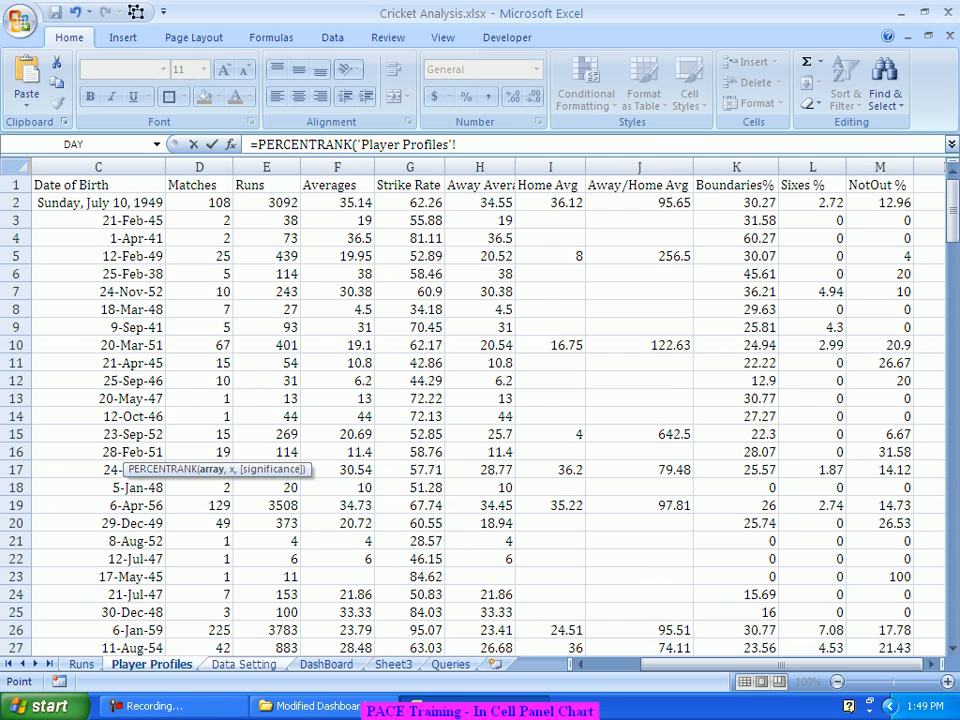
{"action": "left_click", "coordinate": [199, 167]}
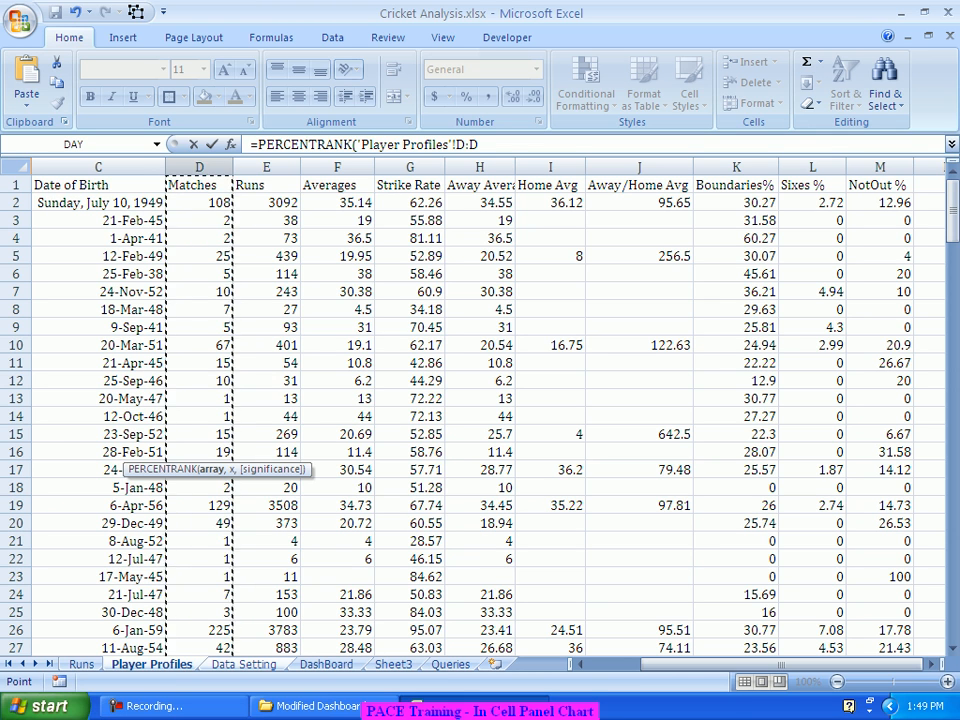
{"action": "type", "text": ","}
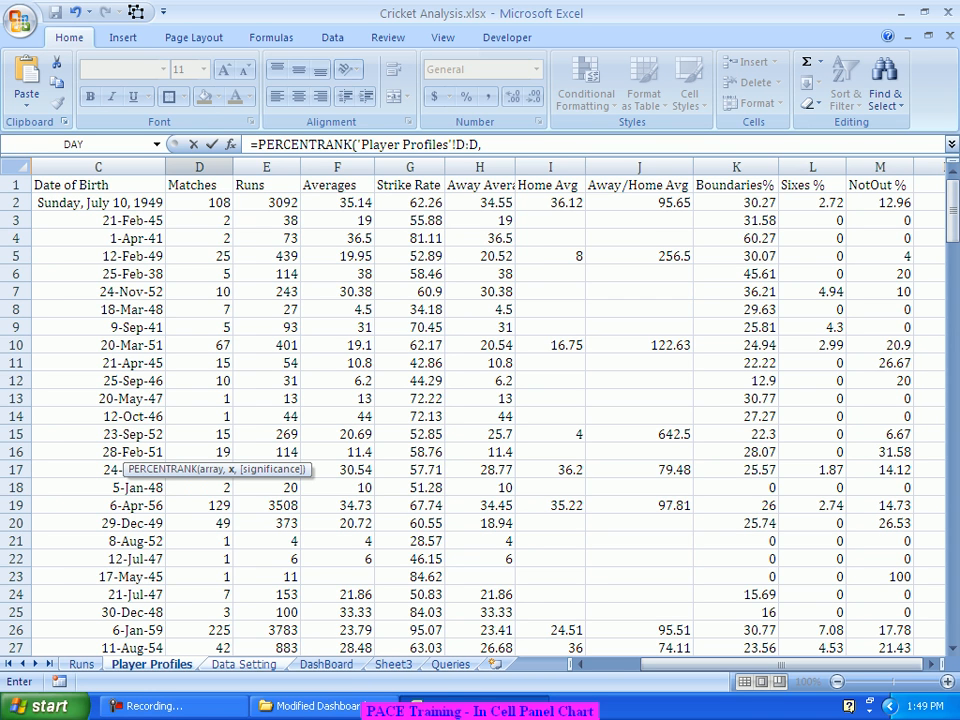
{"action": "type", "text": "Mat"}
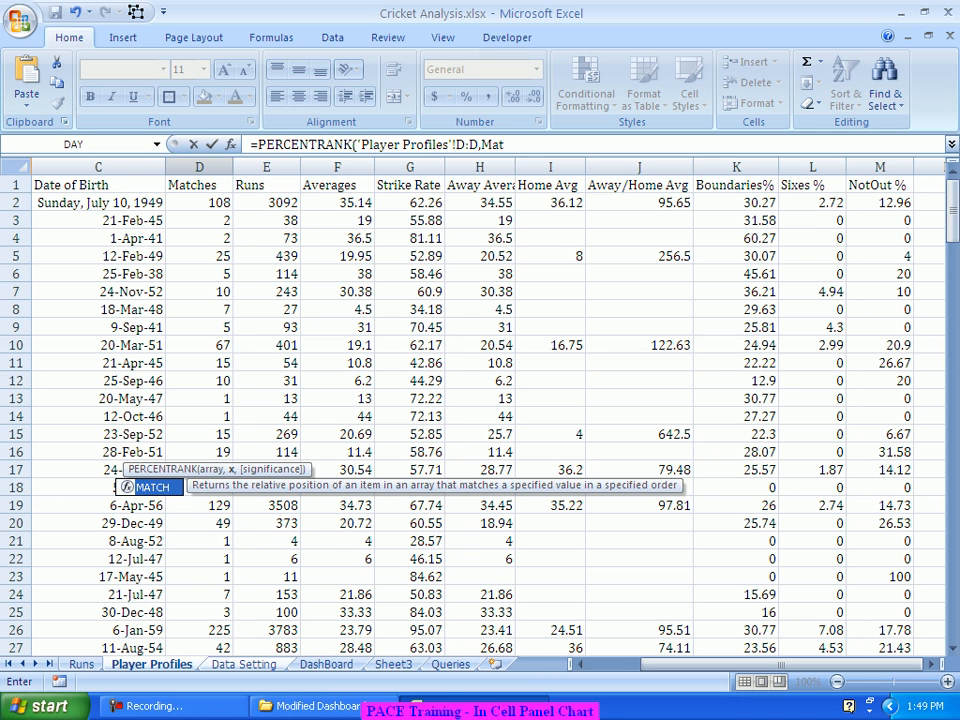
{"action": "key", "text": "Tab"}
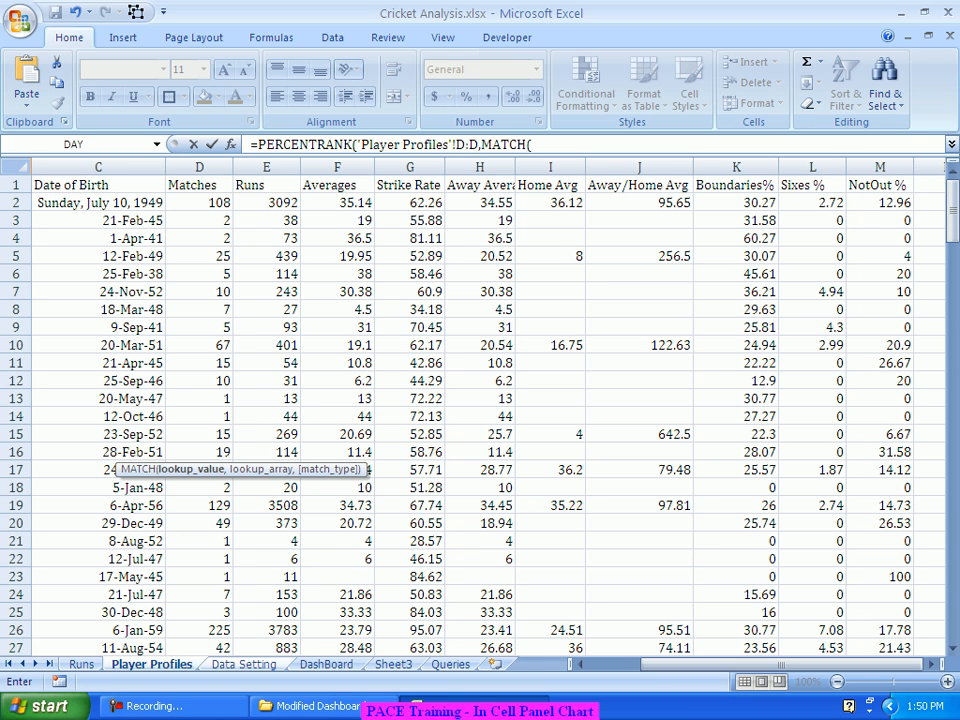
{"action": "left_click", "coordinate": [327, 664]}
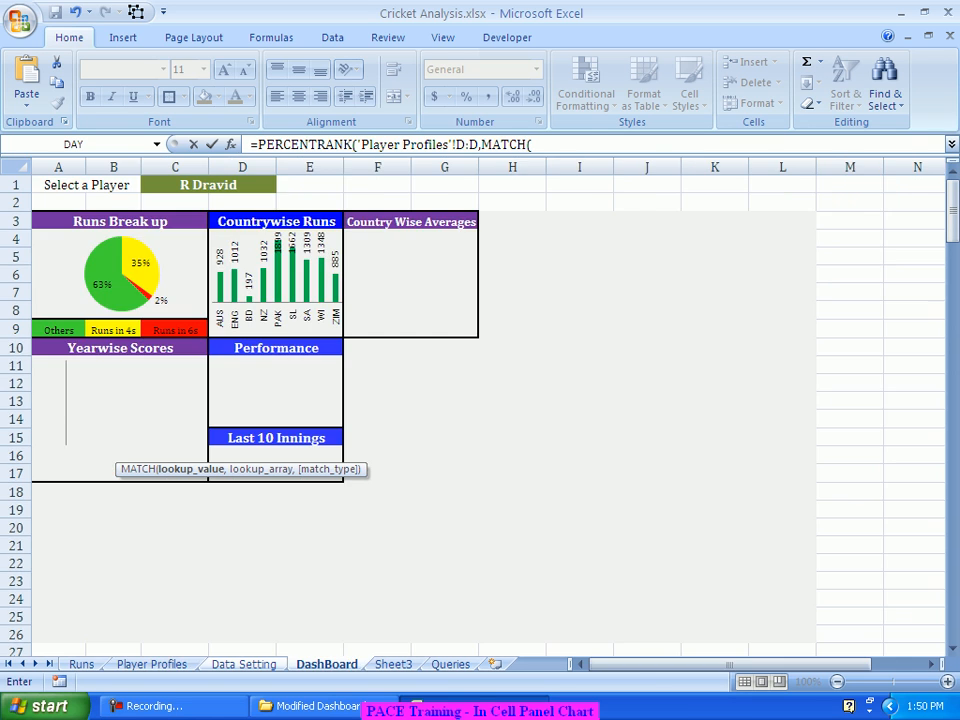
{"action": "type", "text": "C1"}
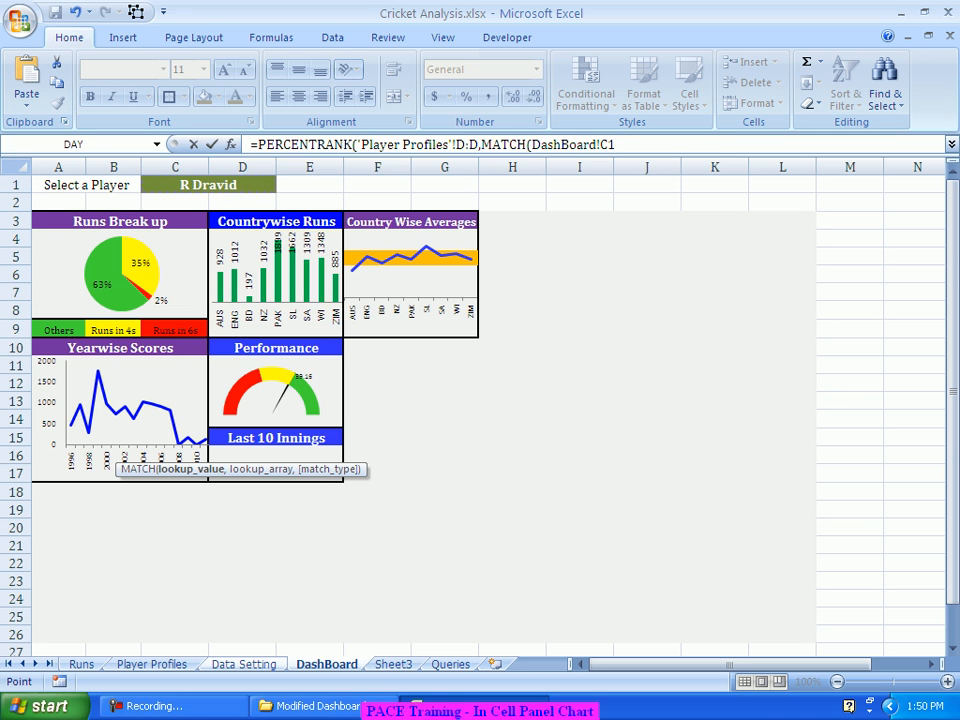
{"action": "key", "text": "F4"}
{"action": "left_click_drag", "start_coordinate": [482, 145], "coordinate": [634, 145]}
{"action": "key", "text": "BackSpace"}
Nest an INDEX function as the PERCENTRANK x argument, using Player Profiles column D as its array
{"action": "type", "text": "Index("}
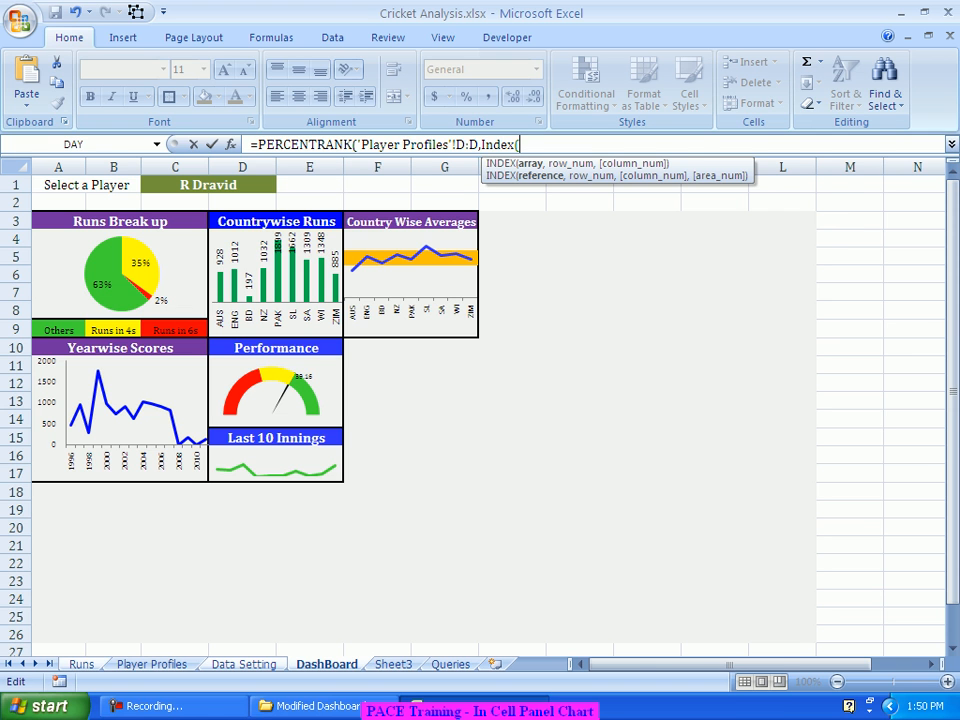
{"action": "left_click", "coordinate": [151, 664]}
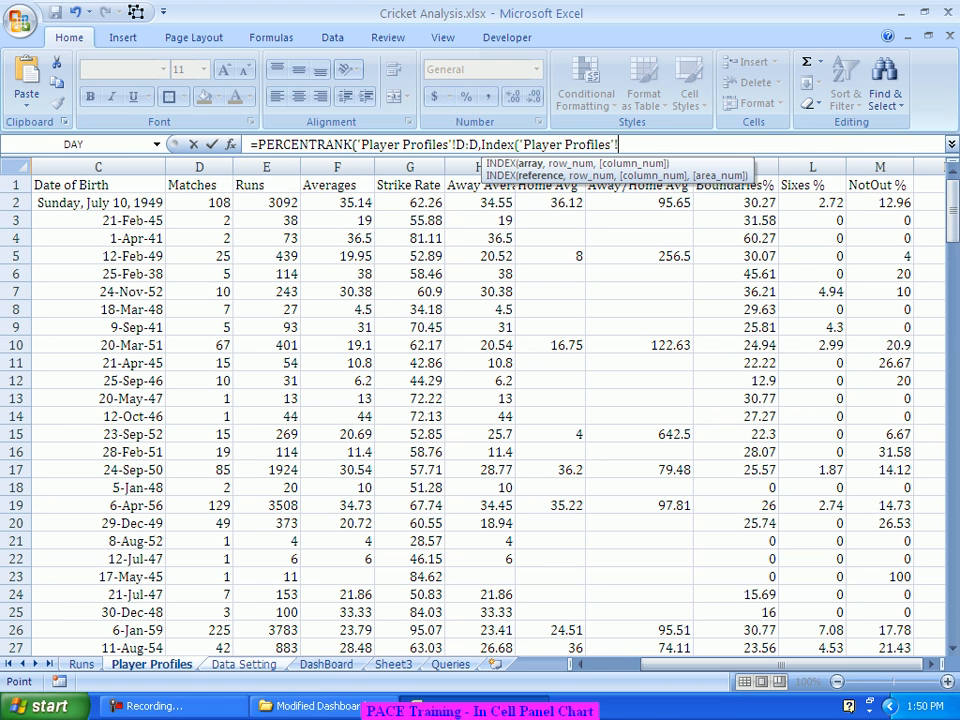
{"action": "left_click", "coordinate": [199, 167]}
{"action": "type", "text": ","}
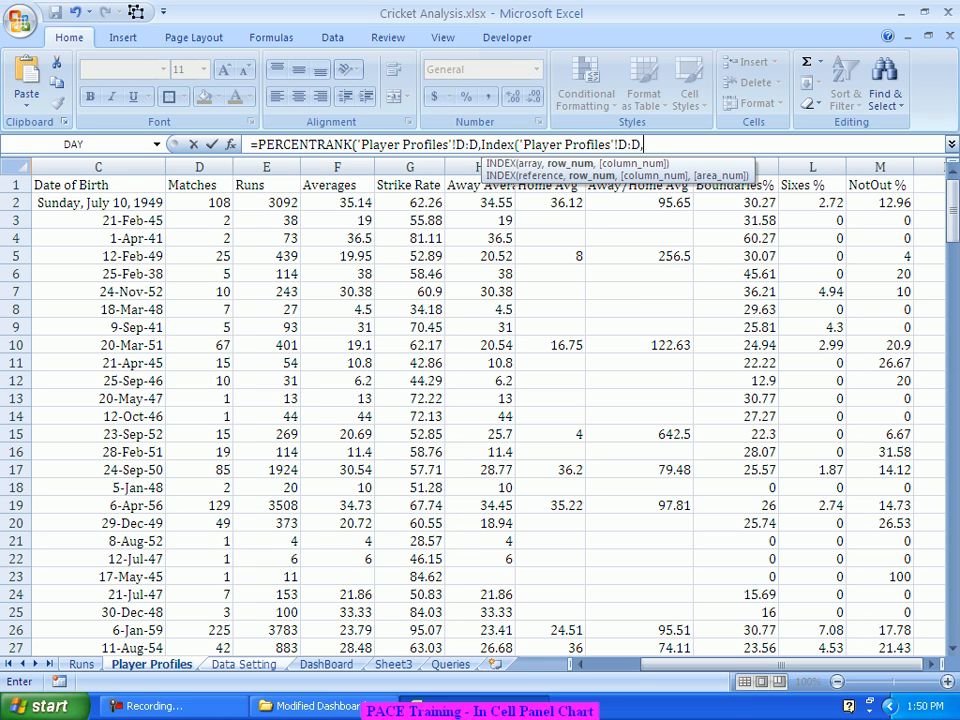
Nest a MATCH function as the INDEX row number, with the absolute reference DashBoard!$C$1 as its lookup value
{"action": "type", "text": "match"}
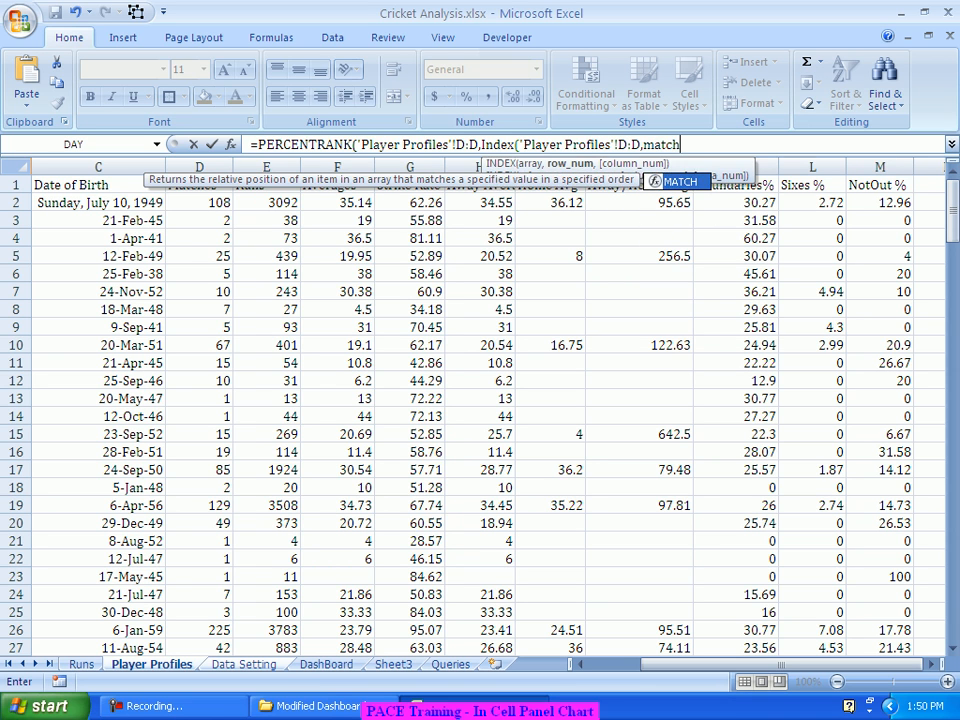
{"action": "key", "text": "Tab"}
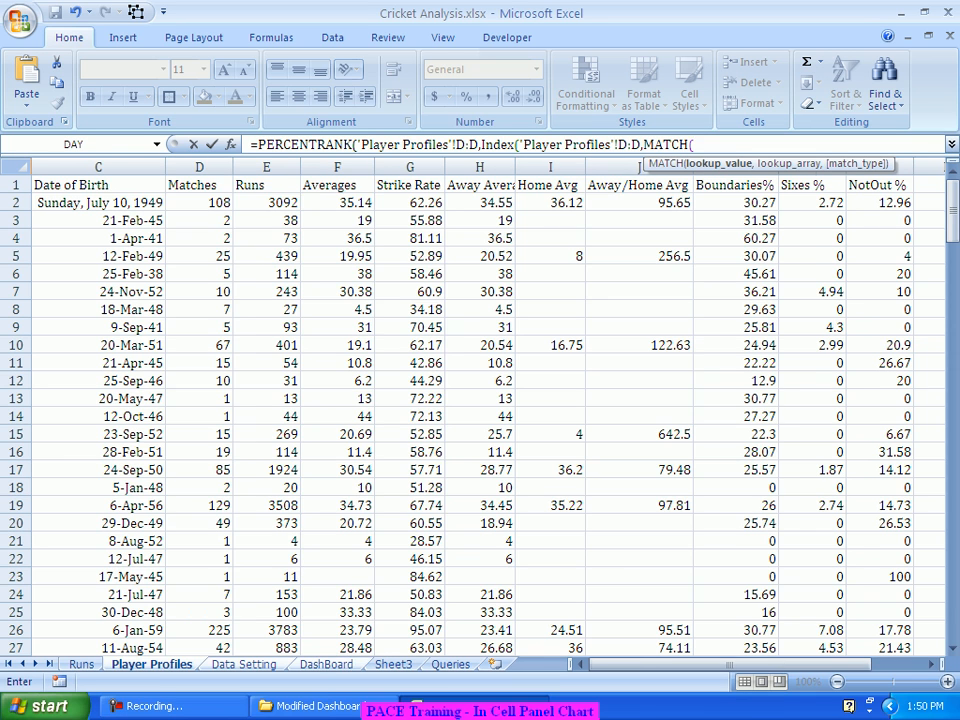
{"action": "left_click", "coordinate": [326, 664]}
{"action": "left_click", "coordinate": [208, 185]}
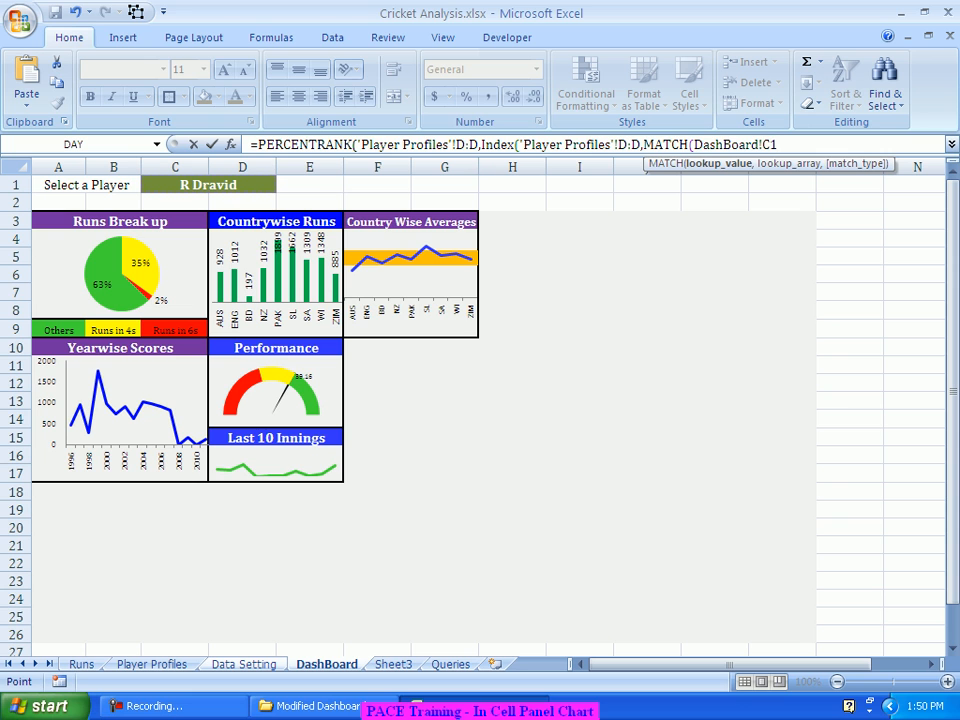
{"action": "key", "text": "F4"}
{"action": "type", "text": ","}
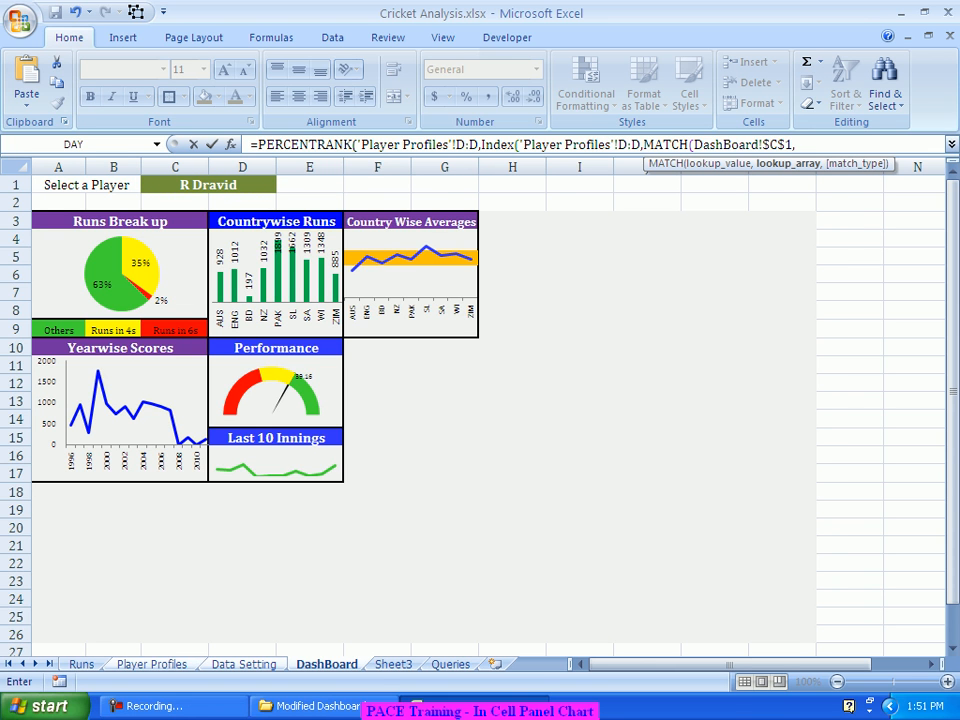
Complete the MATCH with Player Profiles column A as lookup array and exact match 0, and finish the PERCENTRANK formula in B108
{"action": "left_click", "coordinate": [152, 664]}
{"action": "left_click_drag", "start_coordinate": [700, 664], "coordinate": [640, 664]}
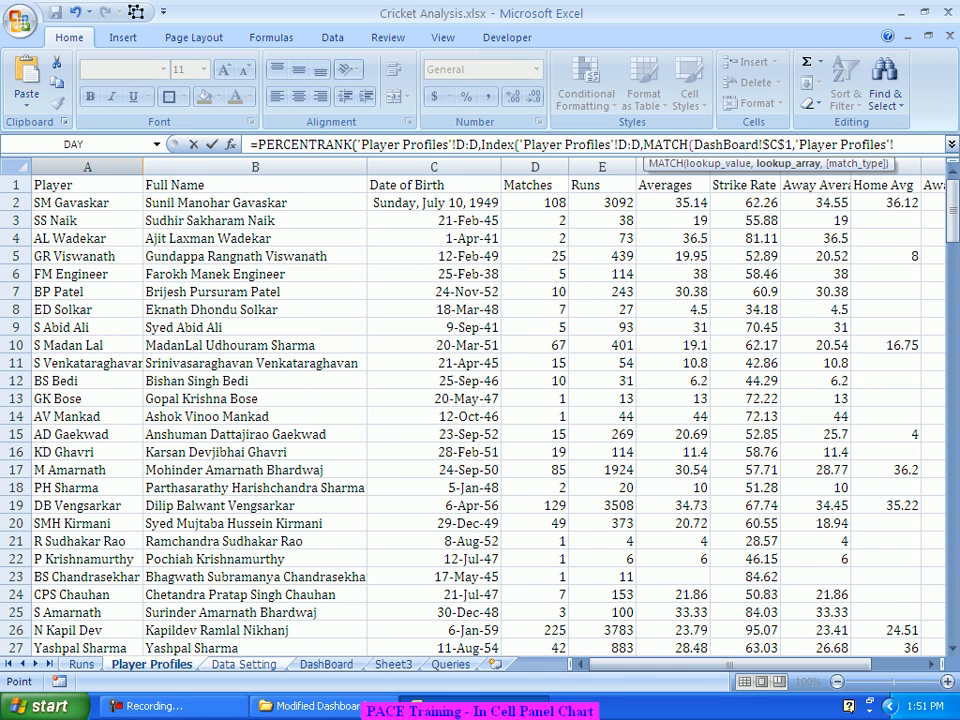
{"action": "left_click", "coordinate": [87, 167]}
{"action": "type", "text": ","}
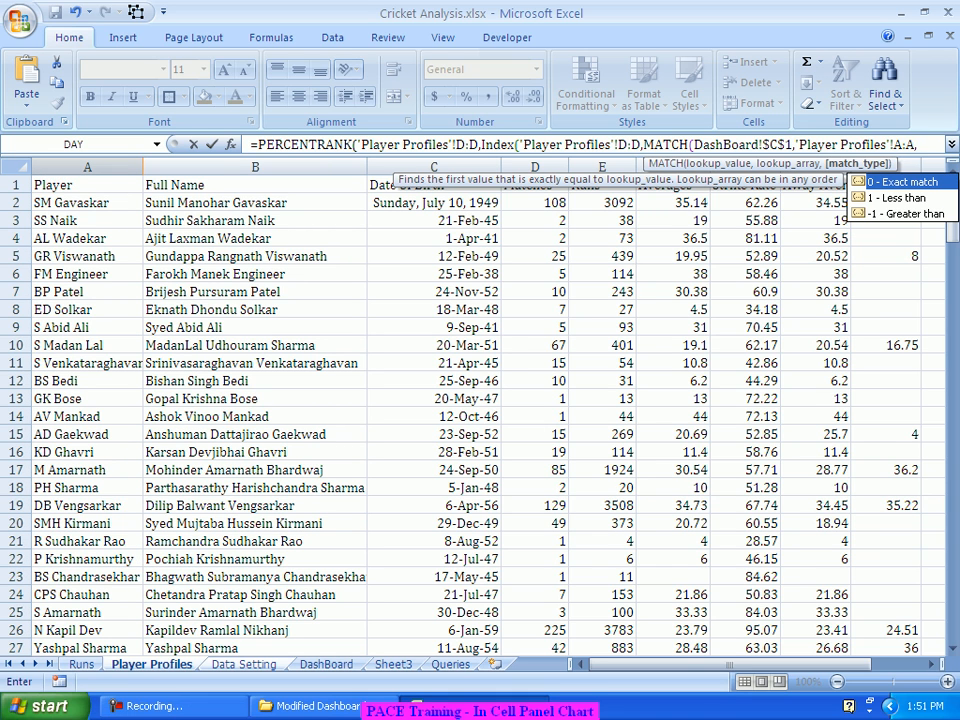
{"action": "type", "text": "0)"}
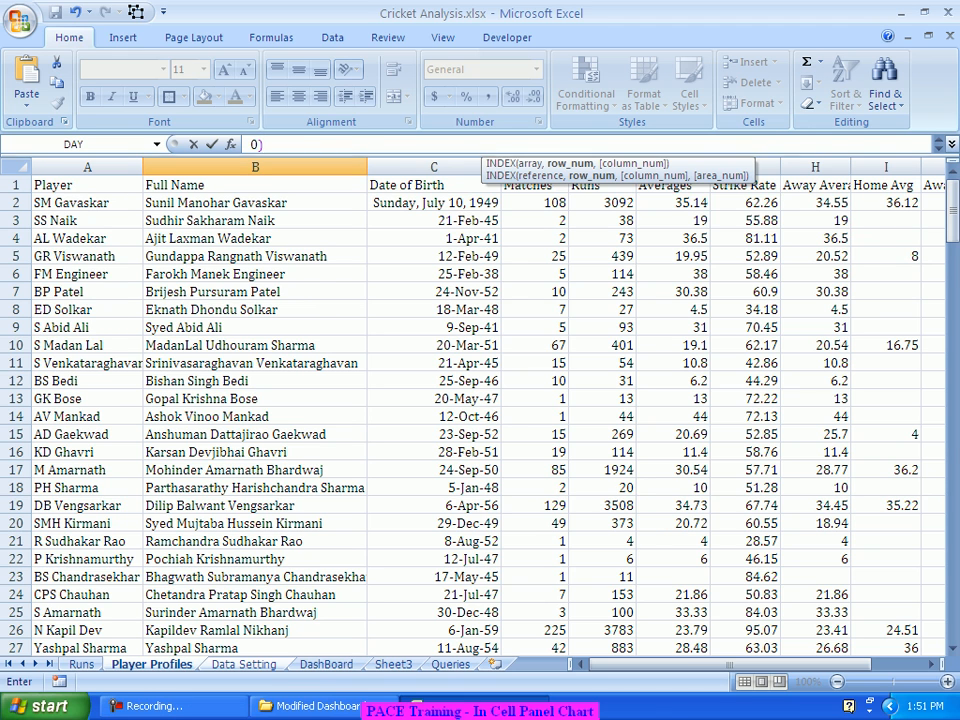
{"action": "left_click_drag", "start_coordinate": [600, 156], "coordinate": [600, 192]}
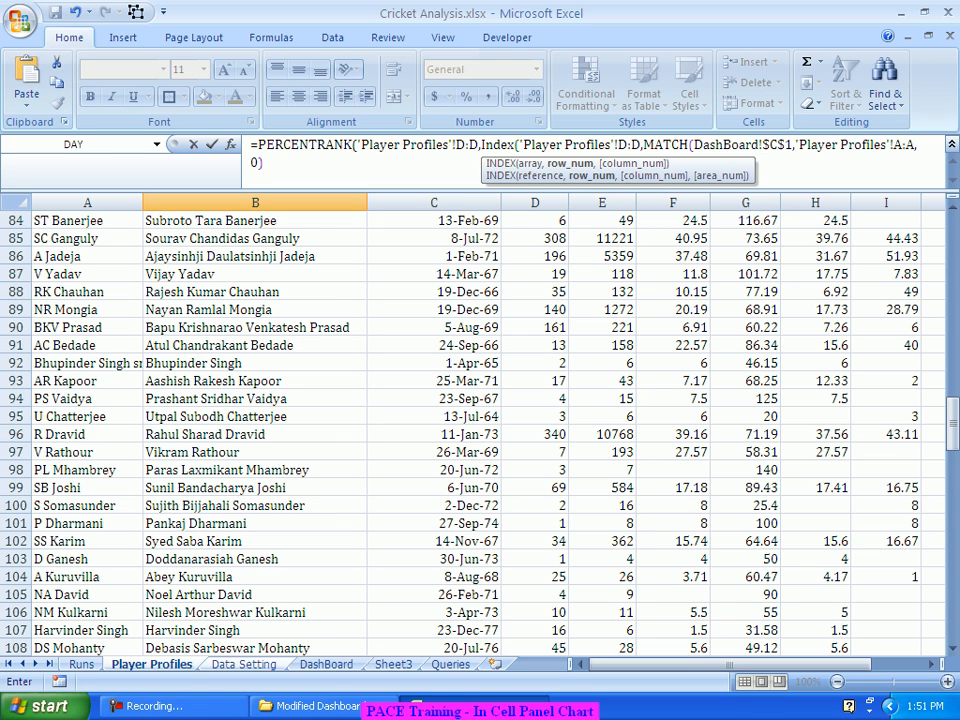
{"action": "type", "text": ")"}
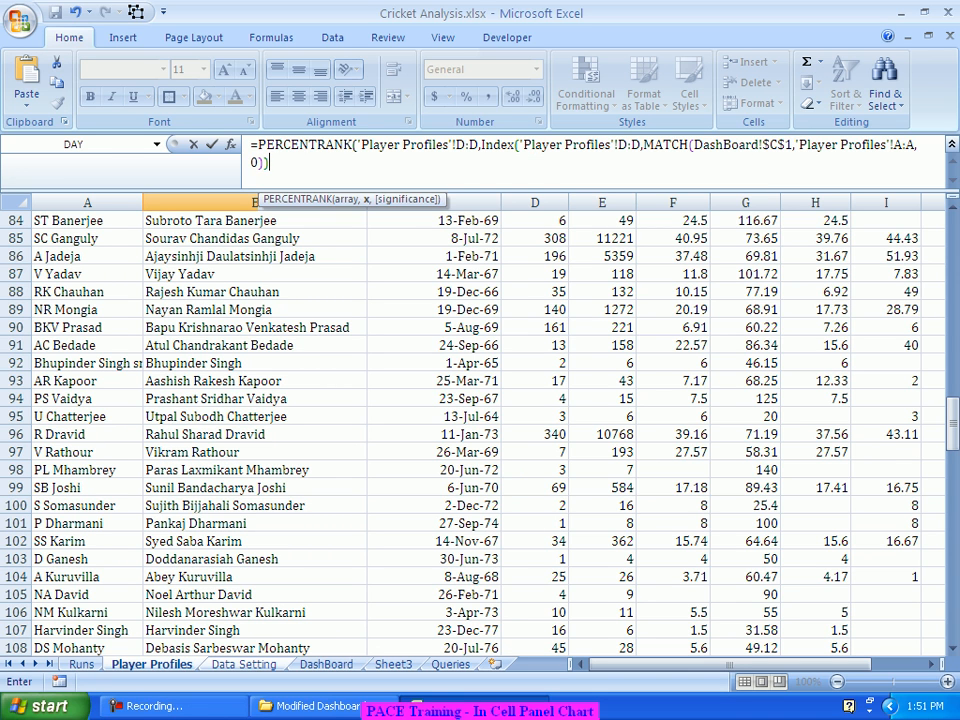
{"action": "type", "text": ")"}
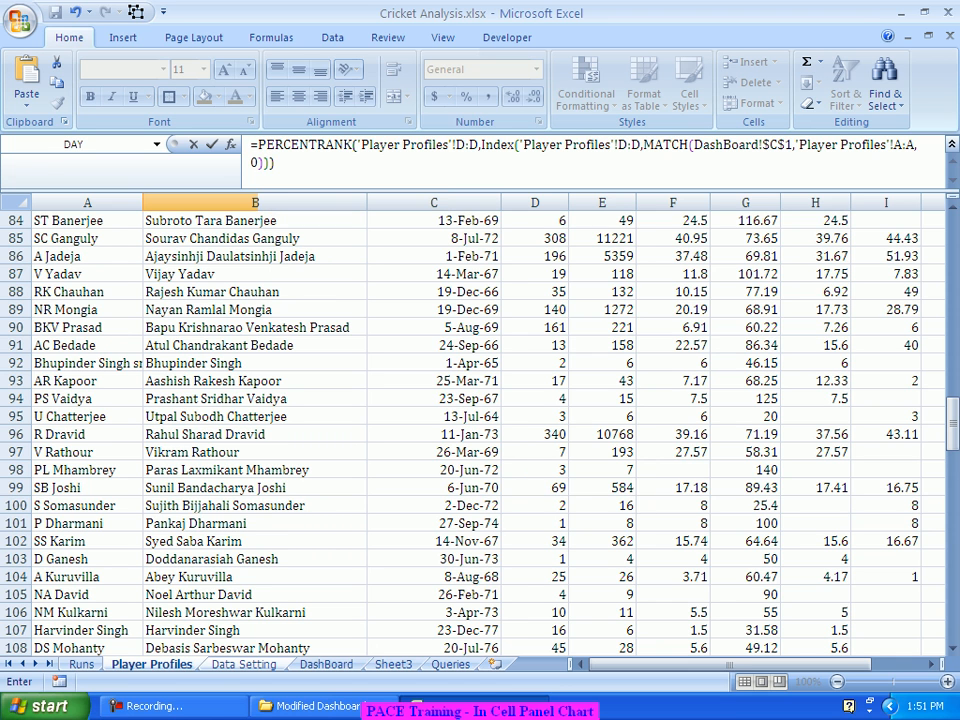
{"action": "key", "text": "Return"}
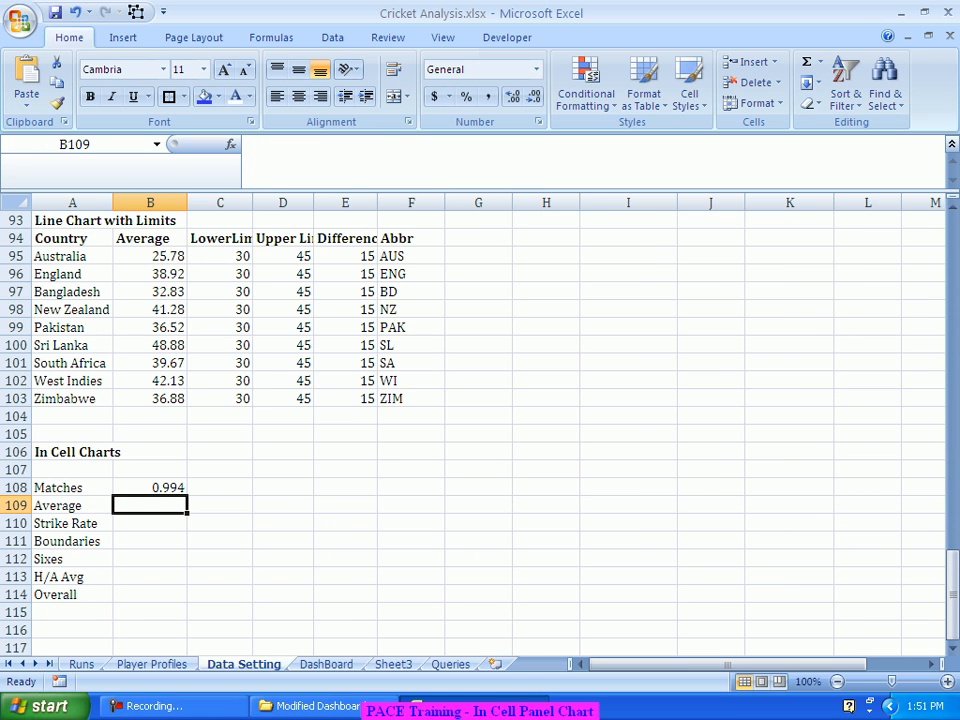
Multiply the PERCENTRANK formula in B108 by 100 and wrap it in ROUND with 2 digits
{"action": "left_click", "coordinate": [150, 488]}
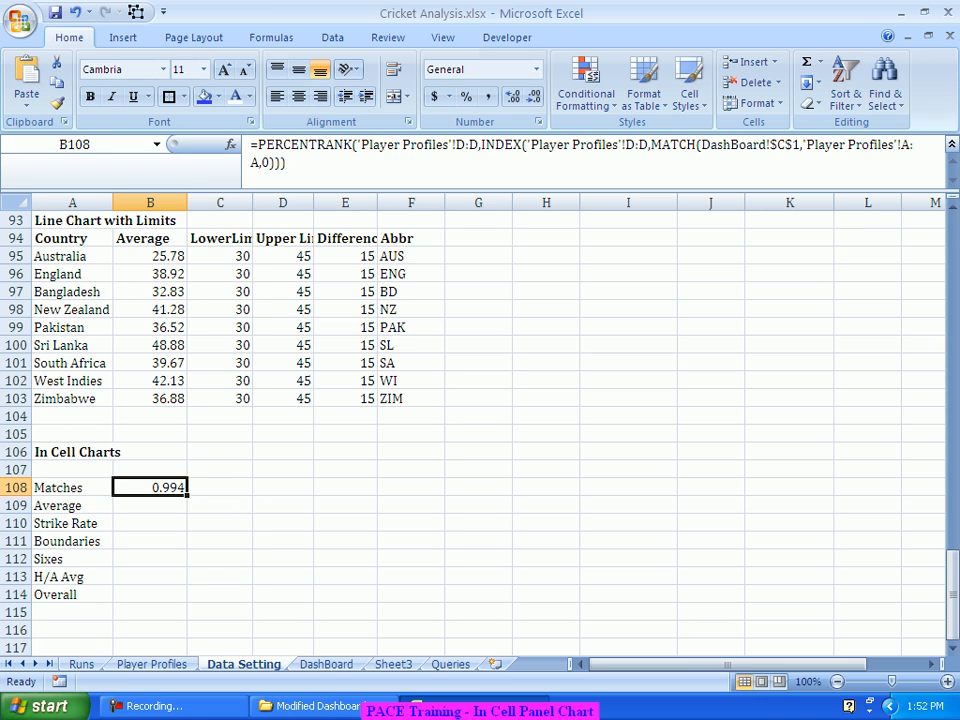
{"action": "key", "text": "F2"}
{"action": "type", "text": "*100"}
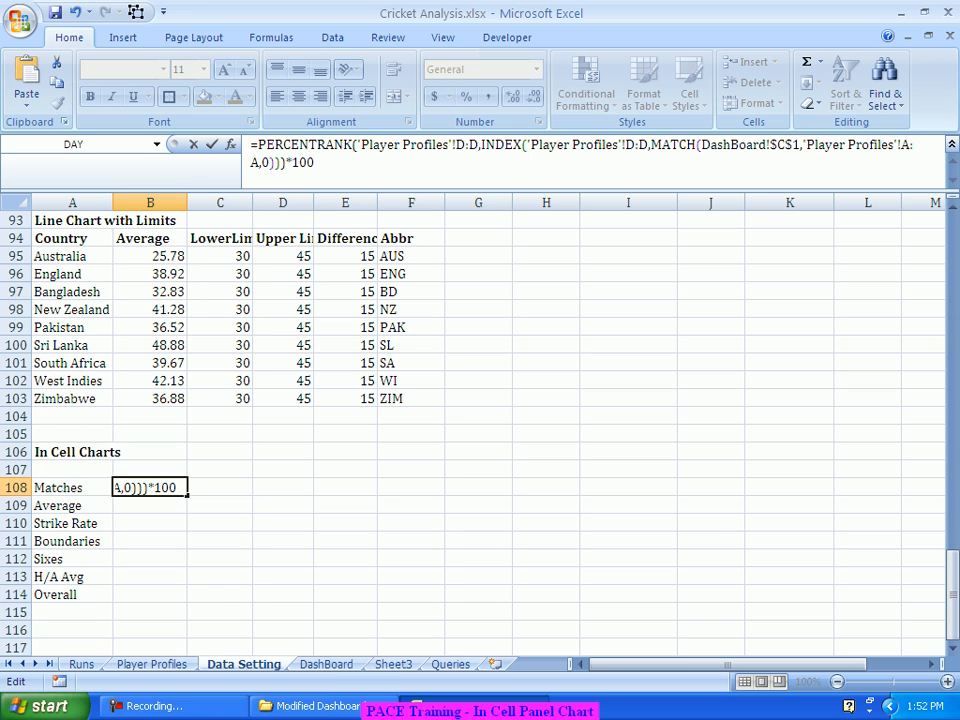
{"action": "key", "text": "Home"}
{"action": "key", "text": "Right"}
{"action": "type", "text": "Round("}
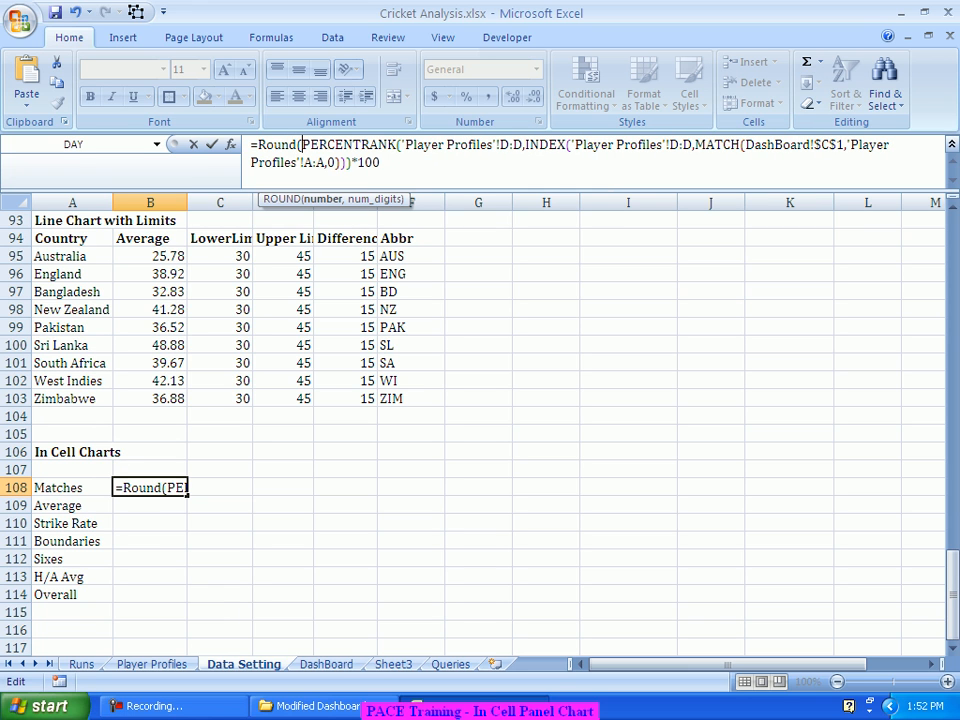
{"action": "key", "text": "End"}
{"action": "type", "text": ",2)"}
{"action": "key", "text": "Return"}
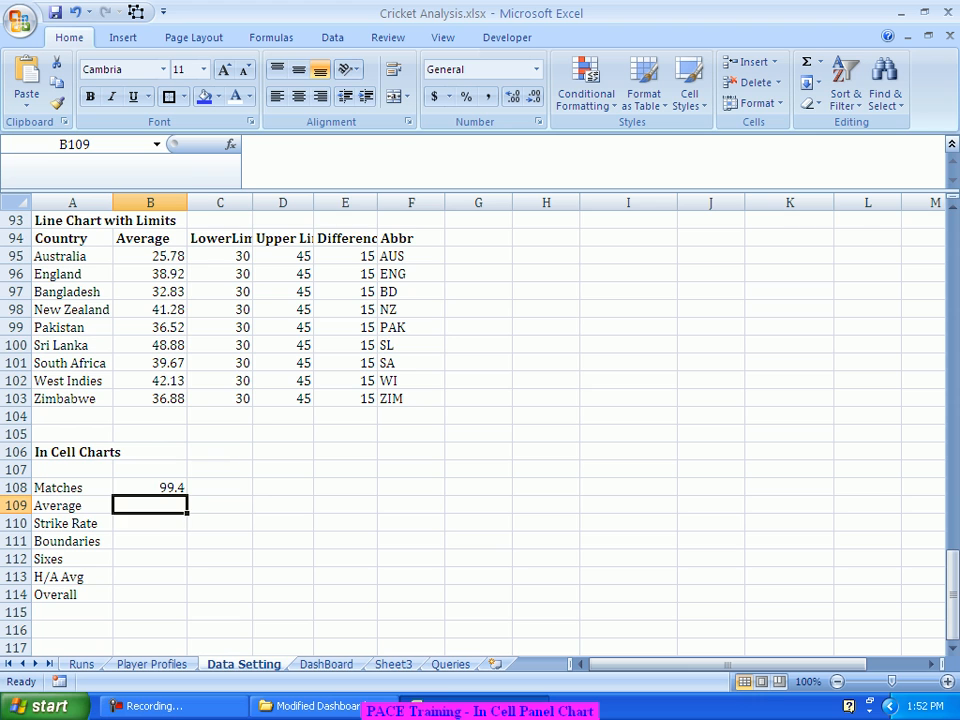
Enter the bold header Parameter in cell A107 above the parameter list
{"action": "key", "text": "Up"}
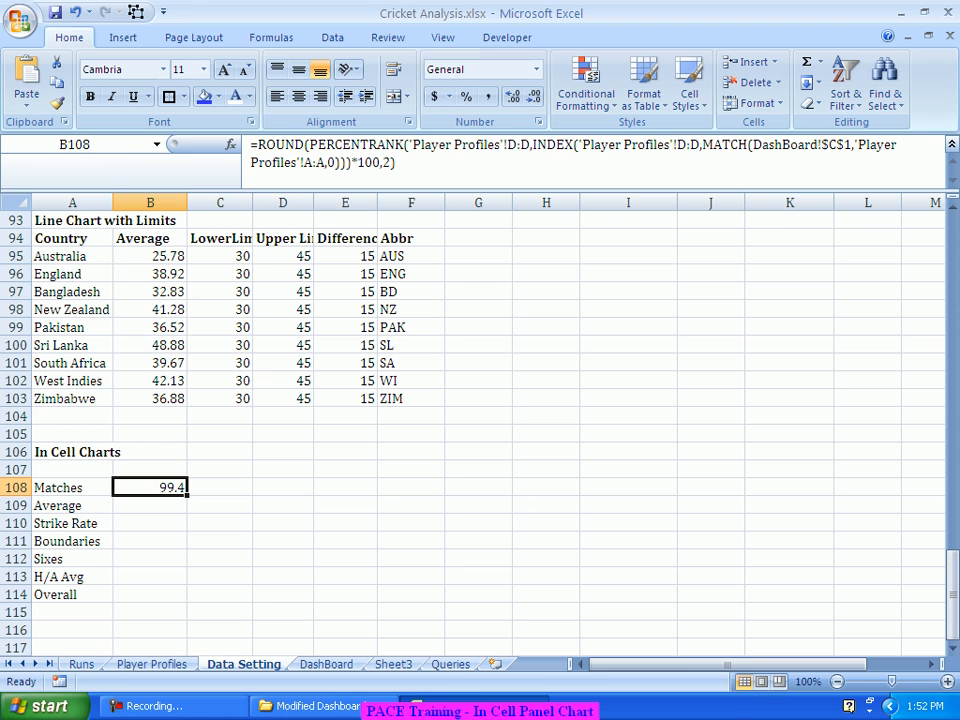
{"action": "key", "text": "Up"}
{"action": "key", "text": "Left"}
{"action": "key", "text": "ctrl+b"}
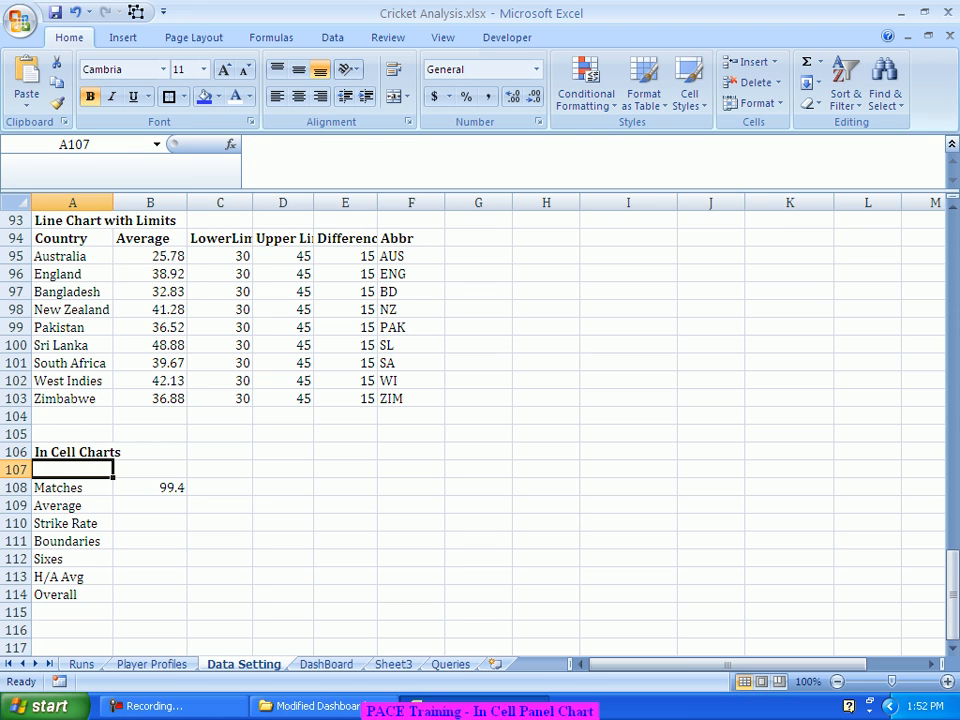
{"action": "type", "text": "Parameter"}
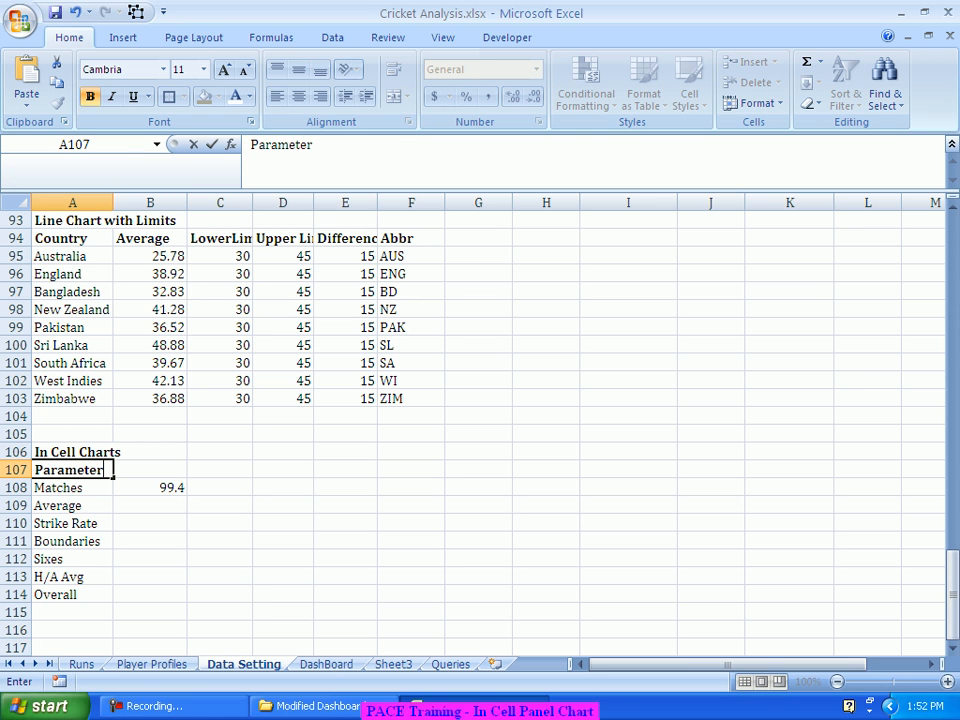
{"action": "key", "text": "Tab"}
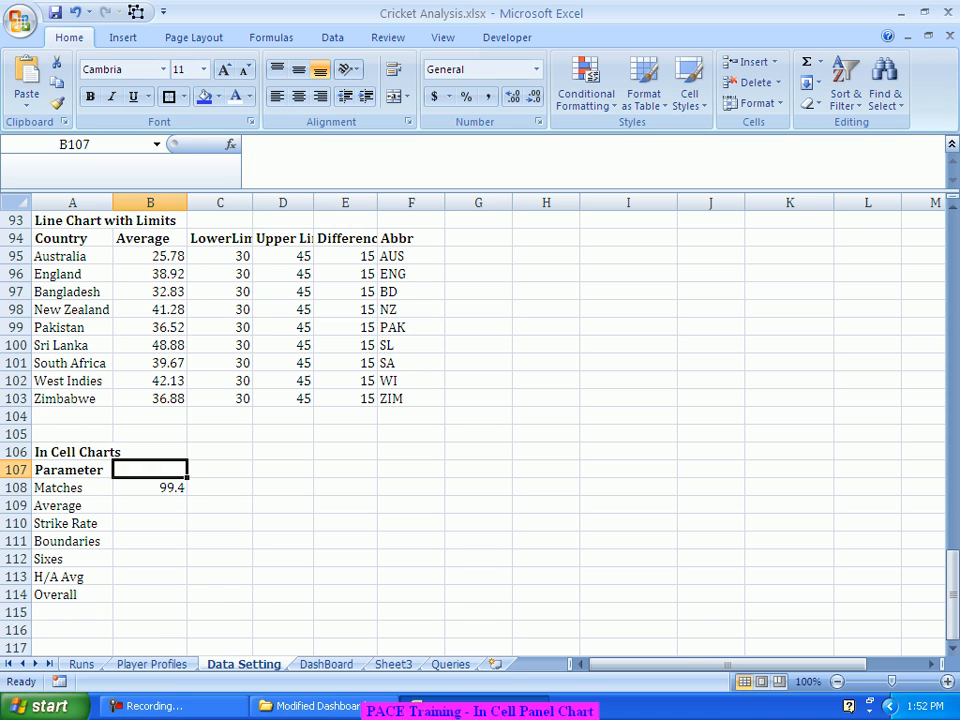
Enter the bold header Index in cell B107
{"action": "key", "text": "ctrl+b"}
{"action": "type", "text": "Indr"}
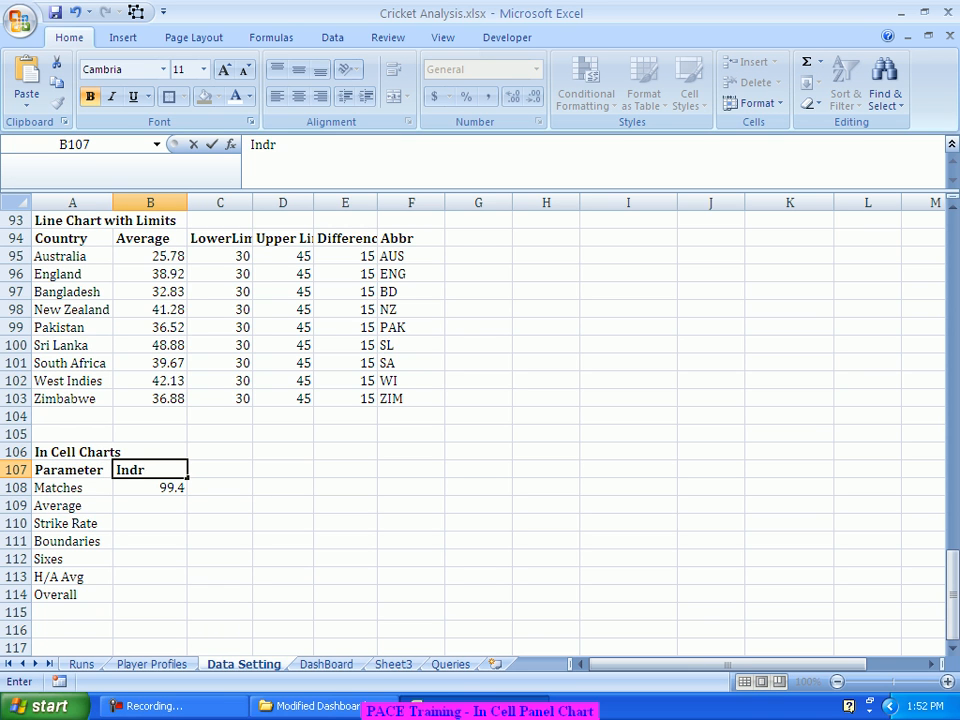
{"action": "key", "text": "BackSpace"}
{"action": "type", "text": "ex"}
{"action": "key", "text": "Return"}
Copy the full formula text of B108 and paste it with unchanged references into B109 beside Average
{"action": "key", "text": "Right"}
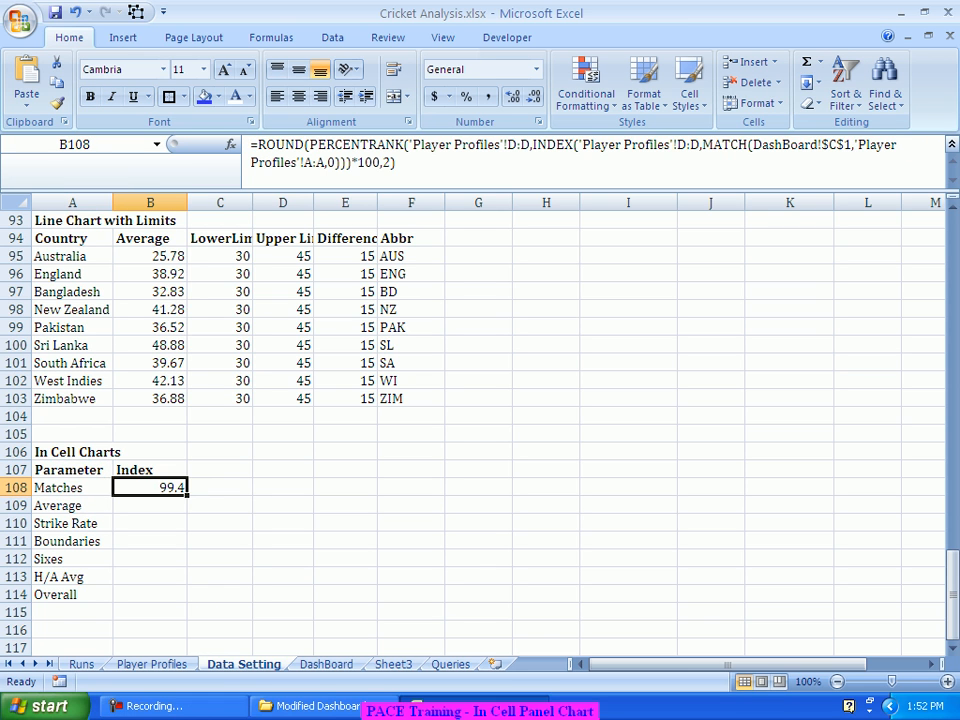
{"action": "key", "text": "Down"}
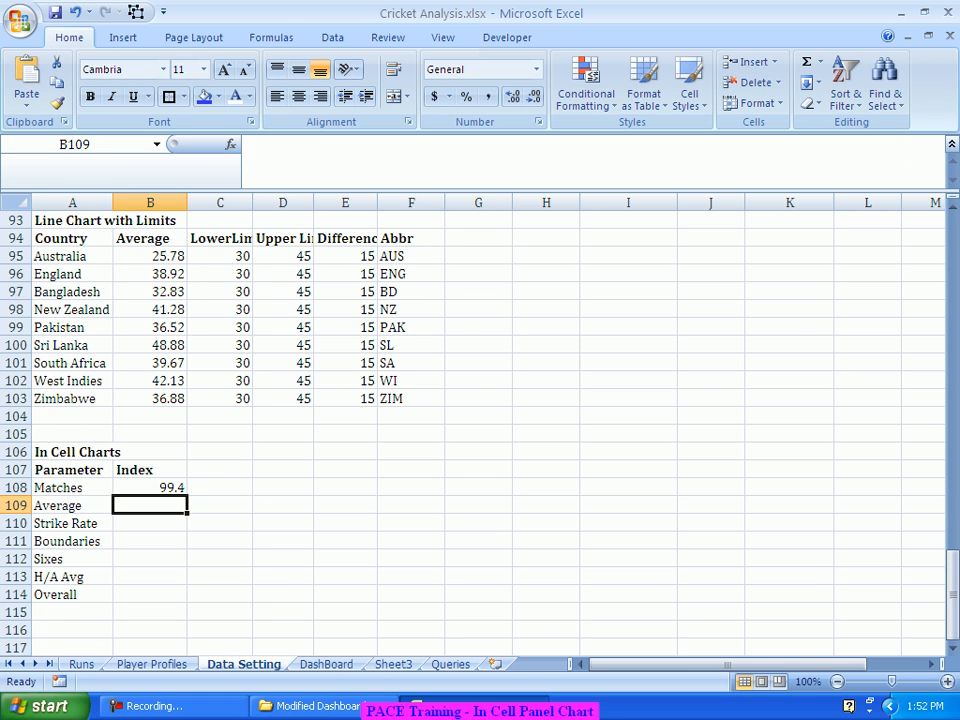
{"action": "key", "text": "Up"}
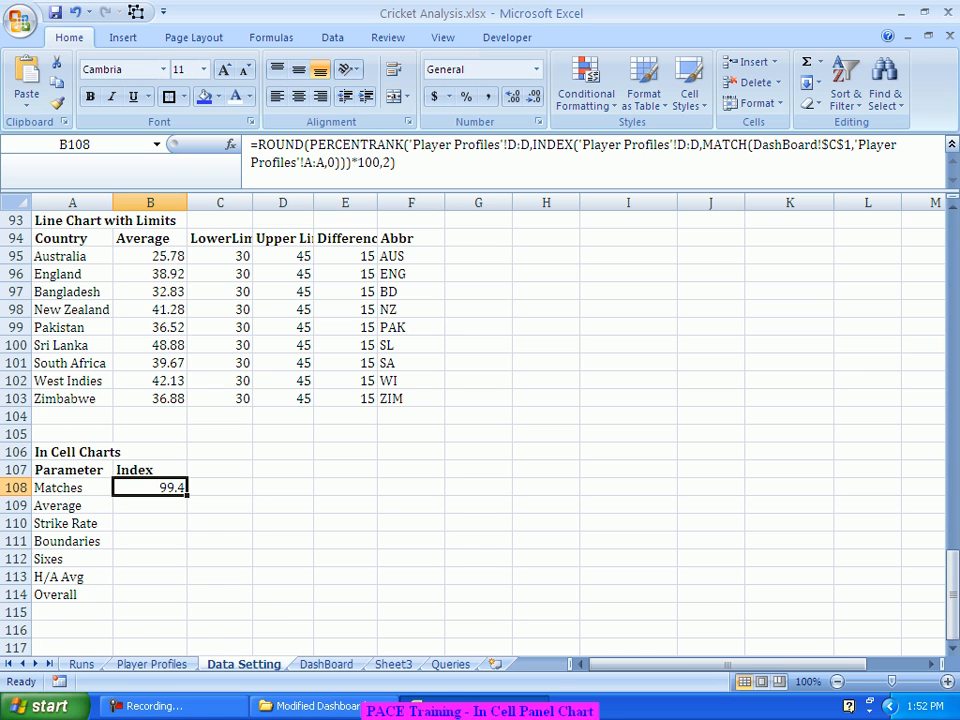
{"action": "left_click_drag", "start_coordinate": [400, 163], "coordinate": [251, 145]}
{"action": "key", "text": "ctrl+c"}
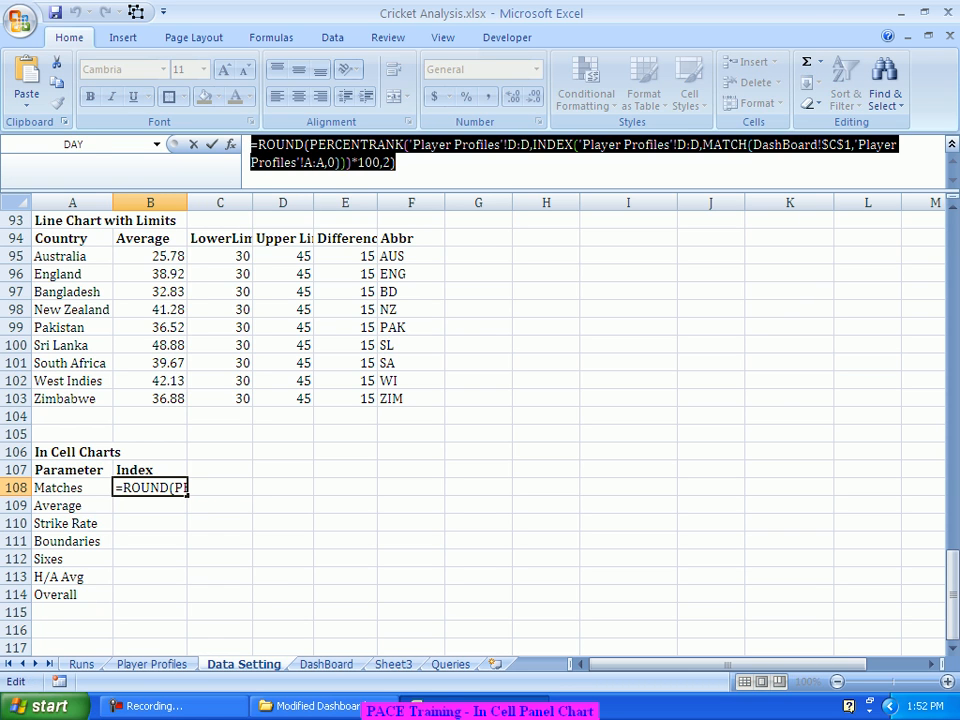
{"action": "key", "text": "Escape"}
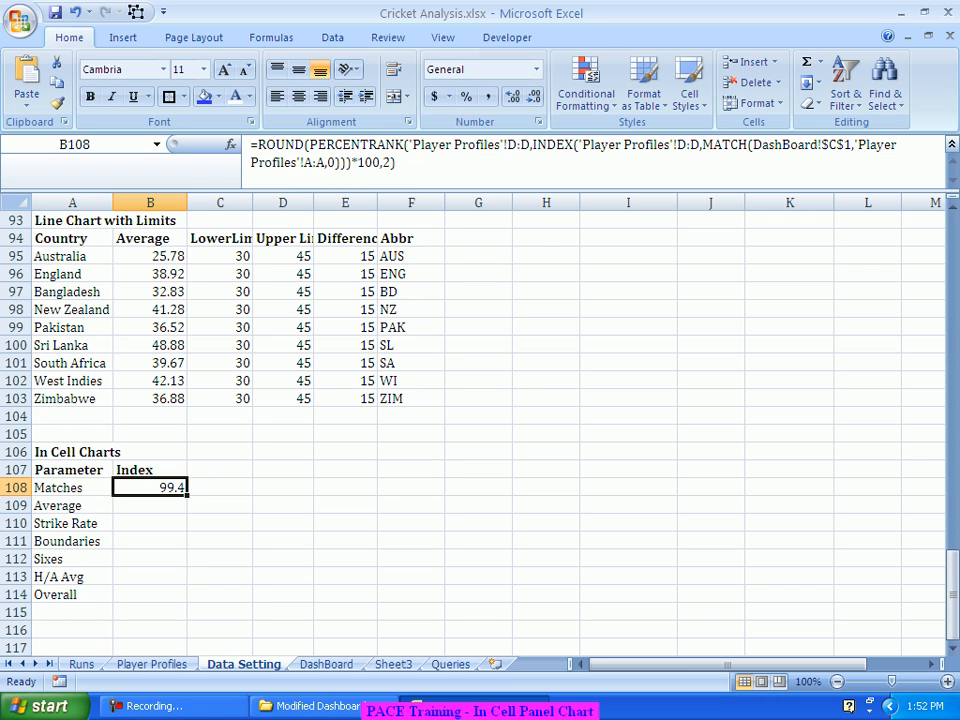
{"action": "key", "text": "Down"}
{"action": "key", "text": "ctrl+v"}
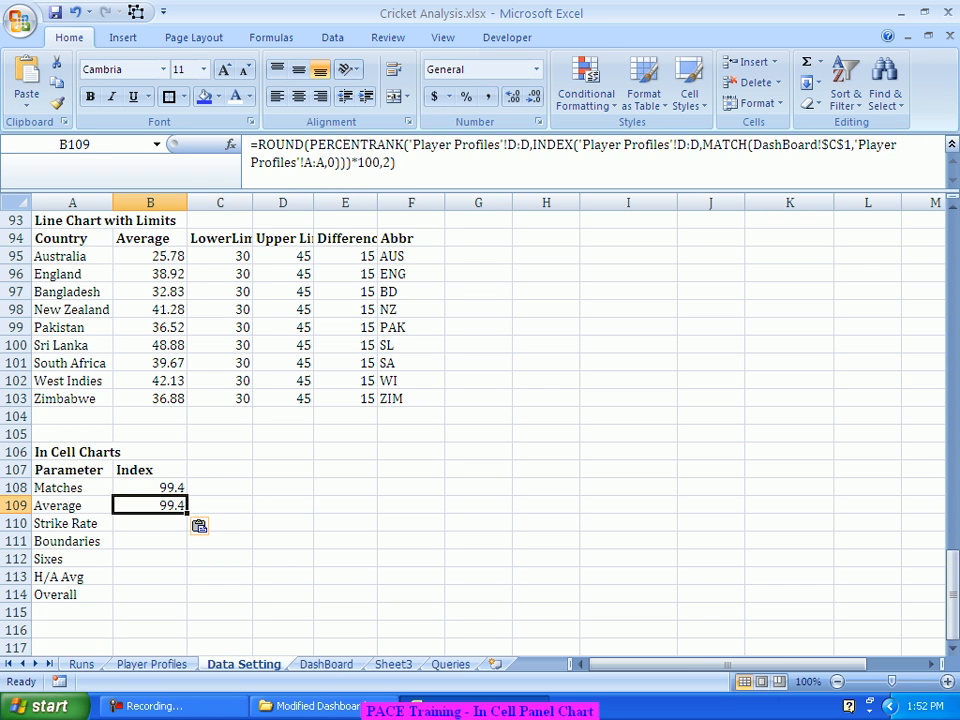
Paste the same formula text into B110 to B113 for Strike Rate, Boundaries, Sixes and H/A Avg
{"action": "key", "text": "Down"}
{"action": "key", "text": "ctrl+v"}
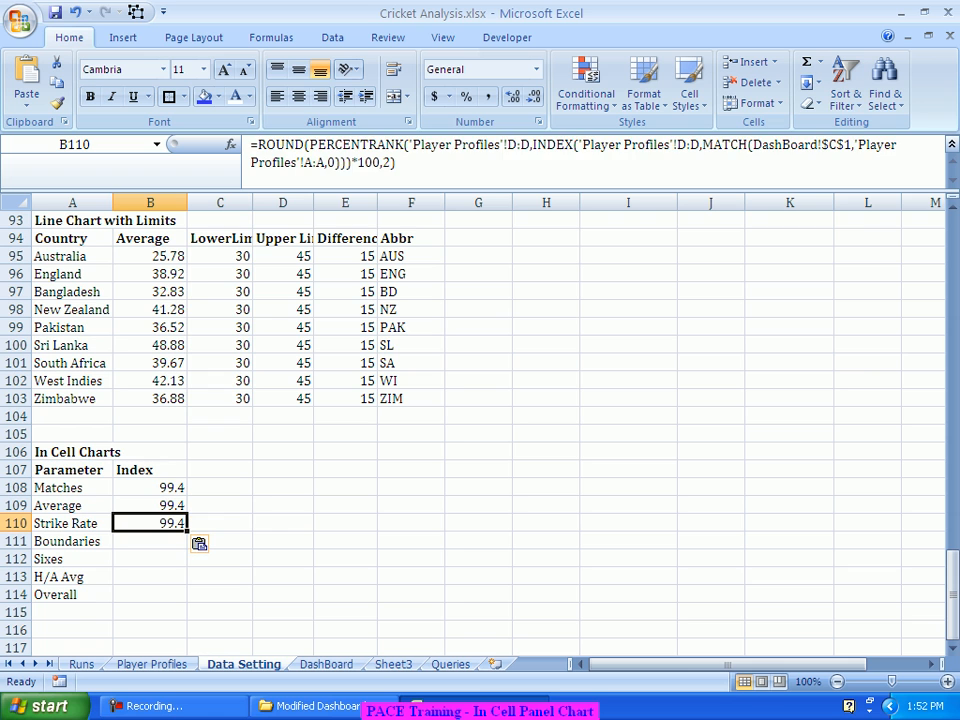
{"action": "key", "text": "Down"}
{"action": "key", "text": "ctrl+v"}
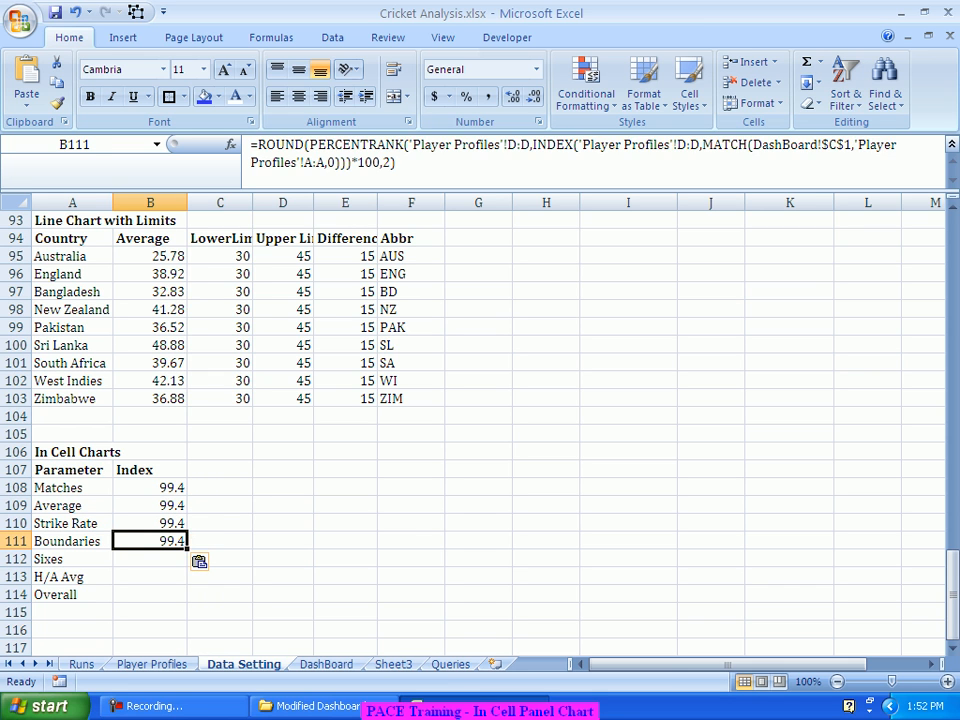
{"action": "key", "text": "Down"}
{"action": "key", "text": "ctrl+v"}
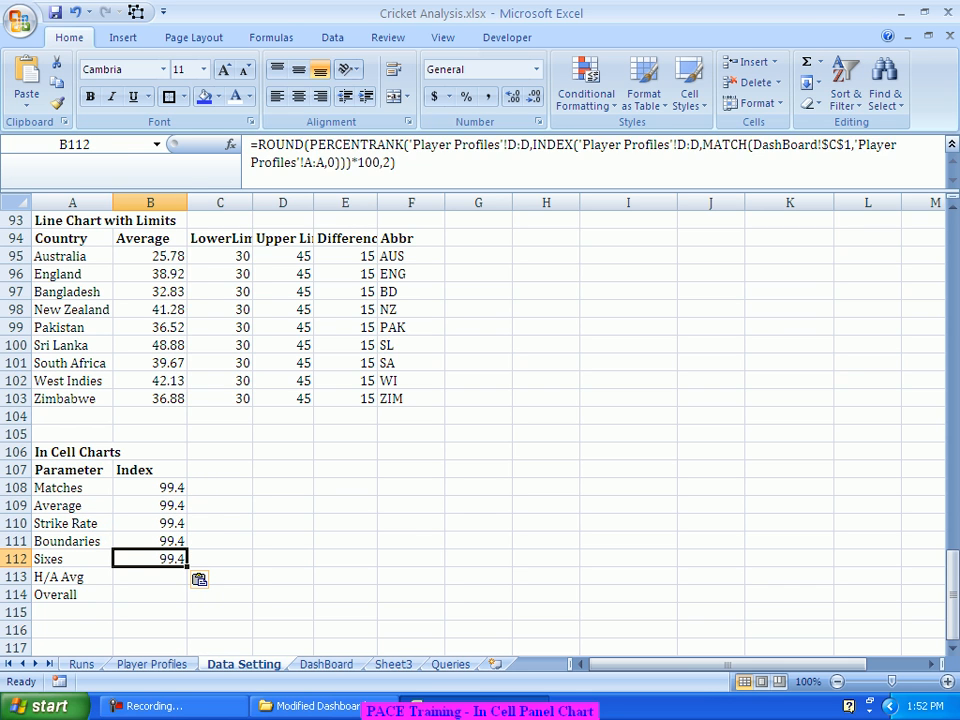
{"action": "key", "text": "Down"}
{"action": "key", "text": "ctrl+v"}
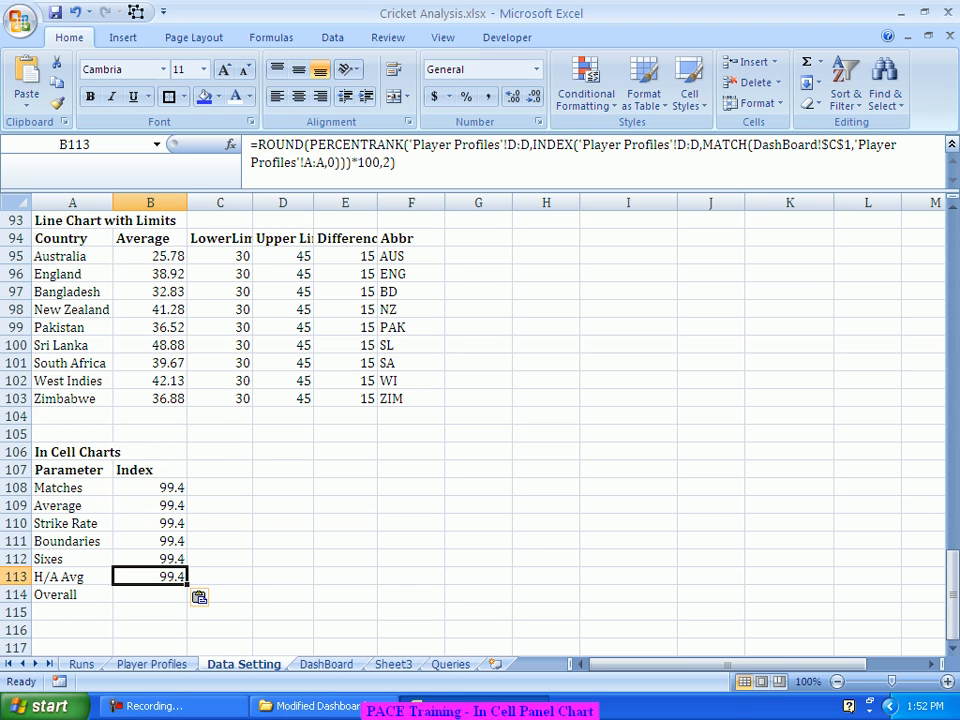
Check which column of the Player Profiles sheet holds Averages, and return to the Data Setting sheet
{"action": "left_click", "coordinate": [345, 523]}
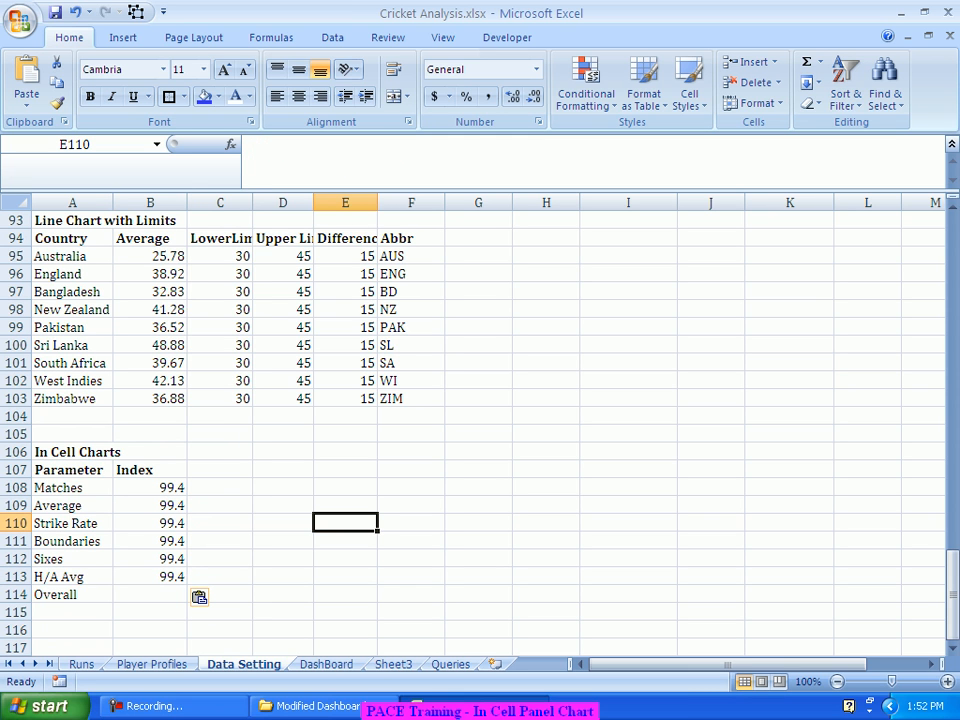
{"action": "key", "text": "ctrl+Page_Up"}
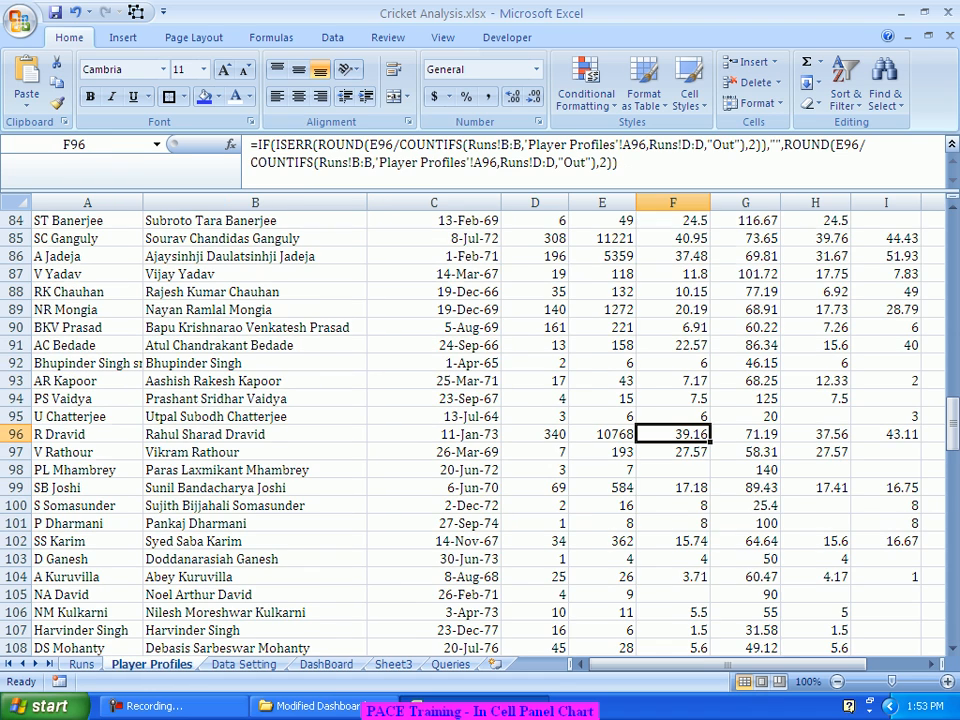
{"action": "left_click_drag", "start_coordinate": [953, 424], "coordinate": [953, 241]}
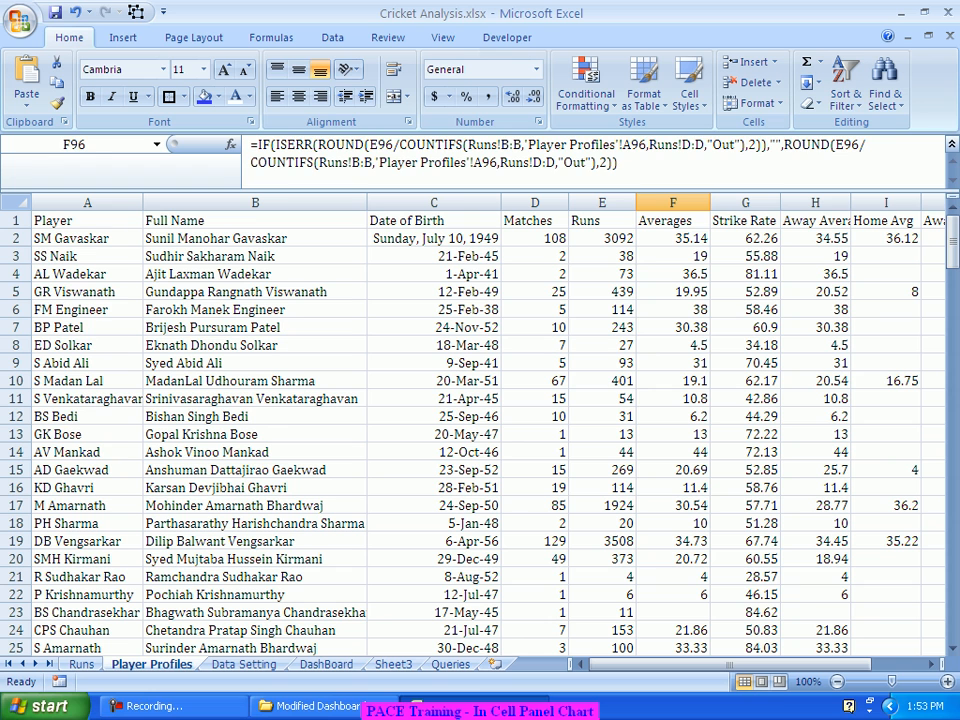
{"action": "left_click", "coordinate": [673, 221]}
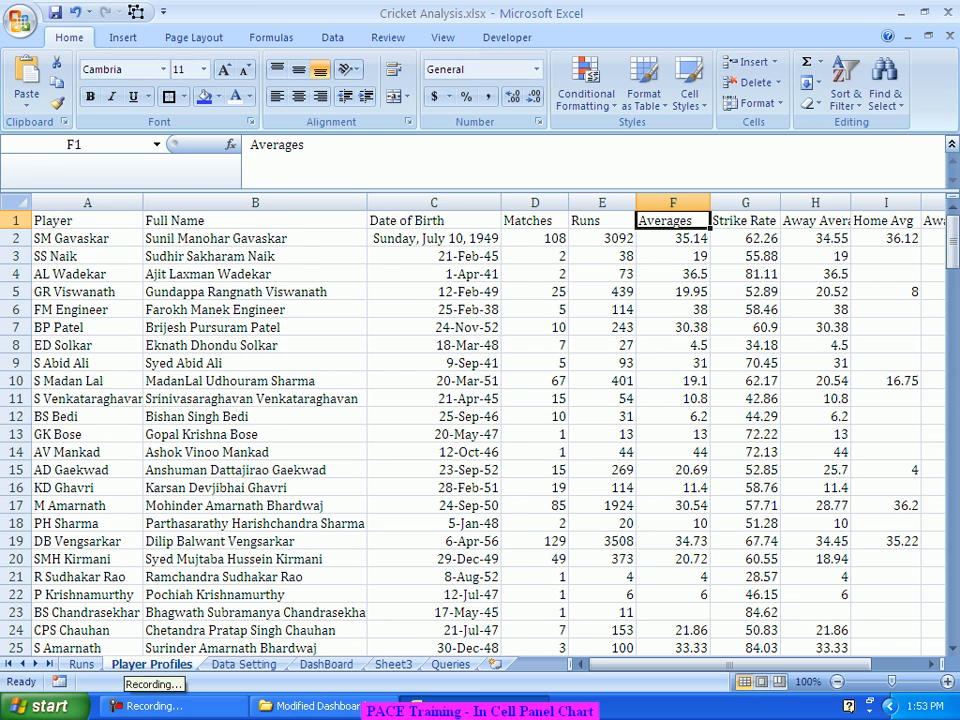
{"action": "key", "text": "ctrl+Page_Down"}
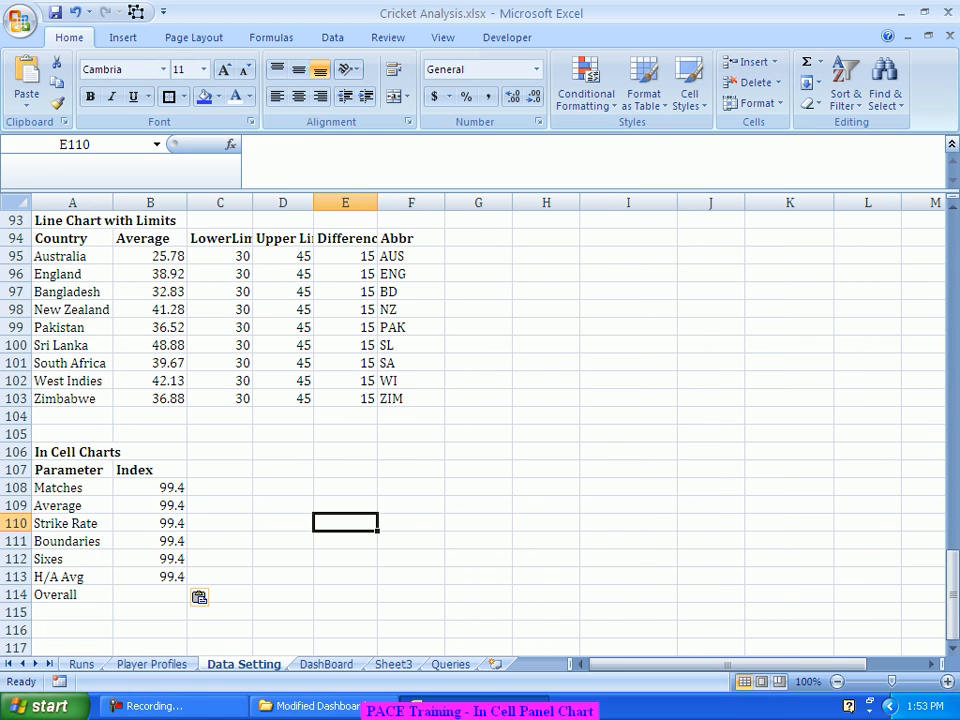
Change both Player Profiles D:D references in the Average index formula in B109 to F:F
{"action": "left_click", "coordinate": [150, 506]}
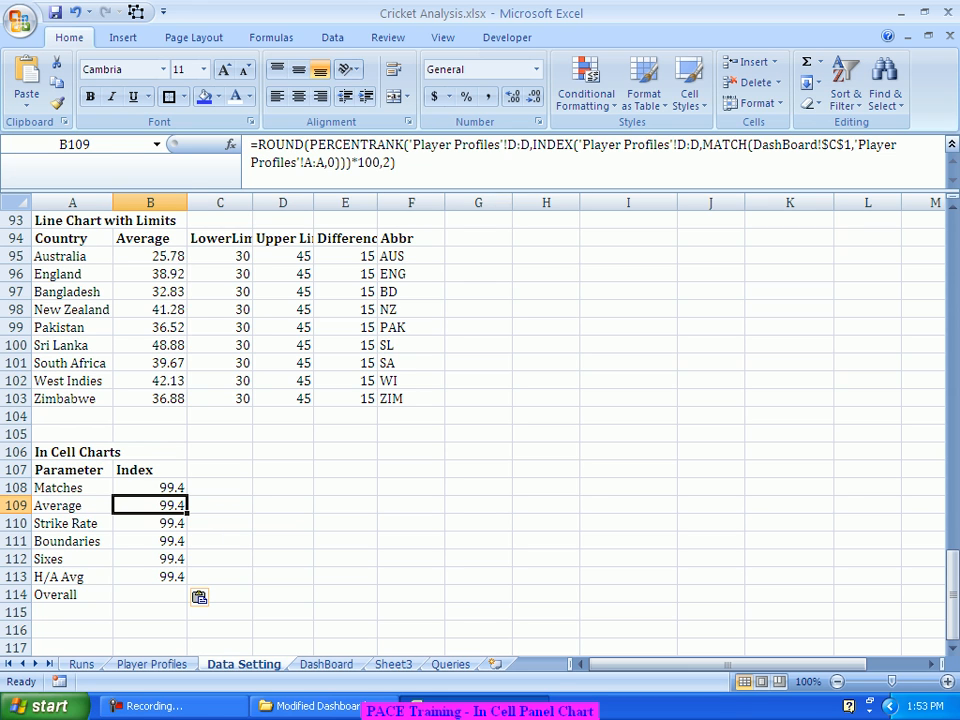
{"action": "left_click_drag", "start_coordinate": [507, 145], "coordinate": [530, 145]}
{"action": "key", "text": "BackSpace"}
{"action": "type", "text": "F:F"}
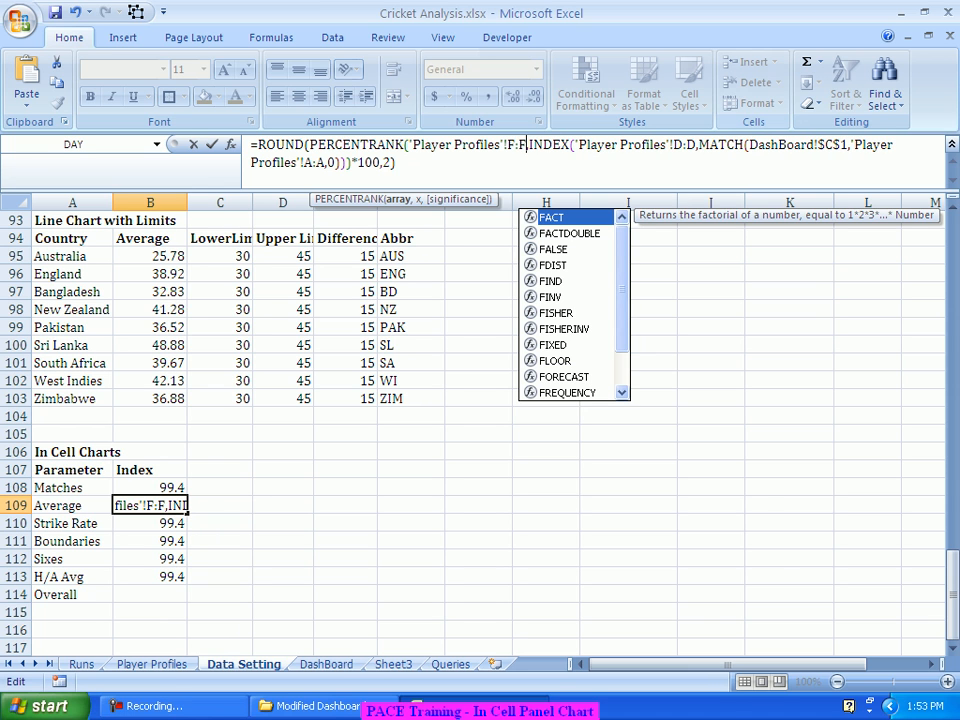
{"action": "left_click_drag", "start_coordinate": [672, 145], "coordinate": [695, 145]}
{"action": "type", "text": "F:F"}
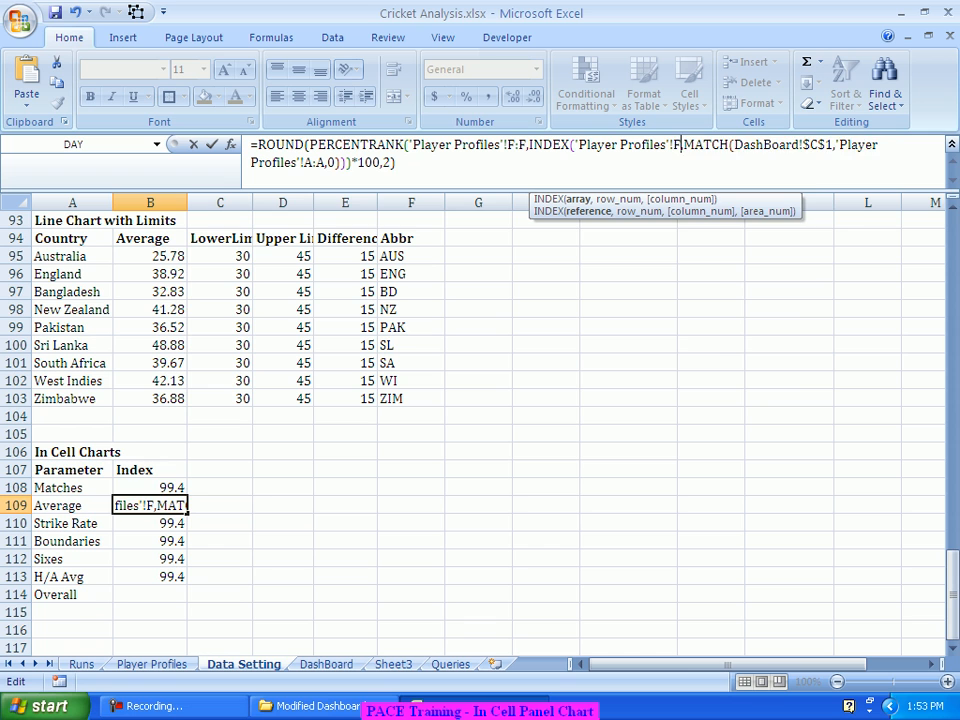
{"action": "key", "text": "Return"}
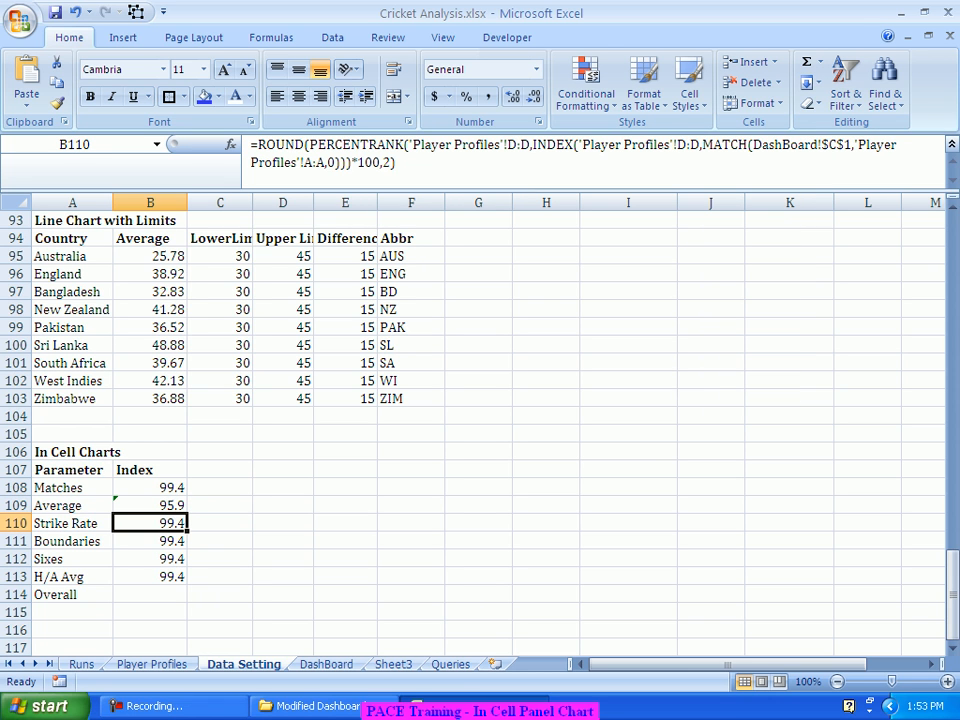
{"action": "left_click", "coordinate": [150, 506]}
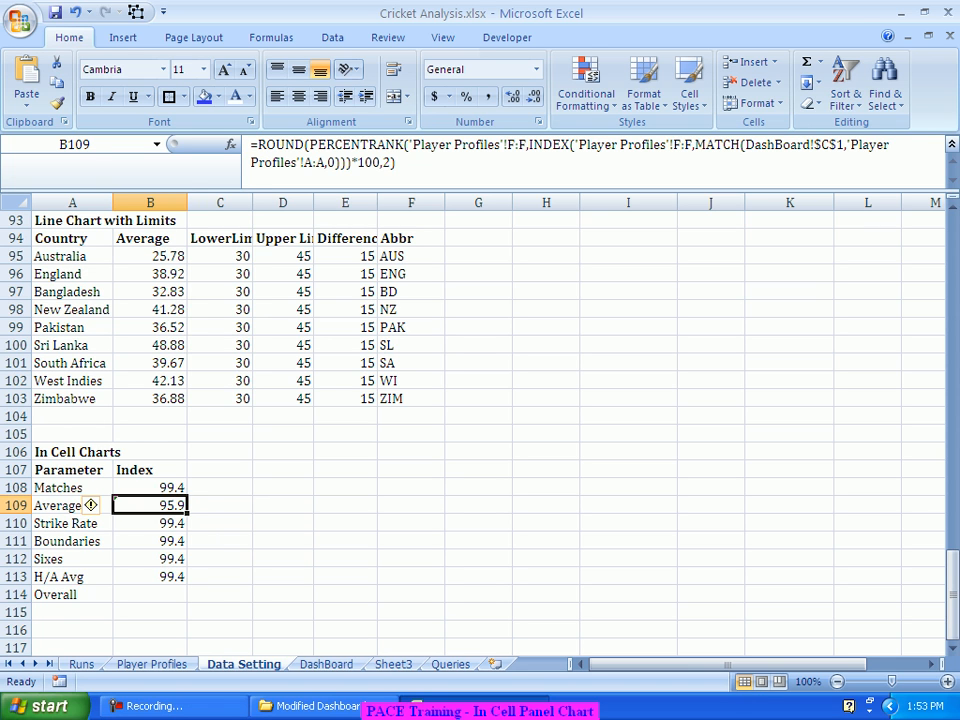
Look up the Strike Rate column in Player Profiles and change both D:D references in the B110 formula to G:G
{"action": "left_click", "coordinate": [150, 523]}
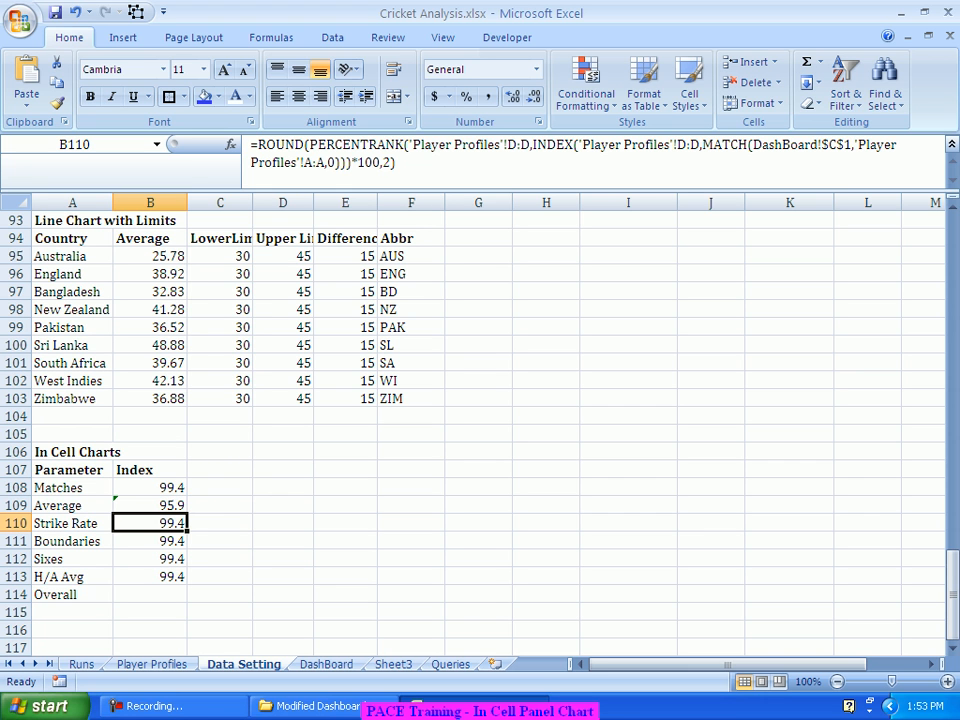
{"action": "key", "text": "ctrl+Page_Up"}
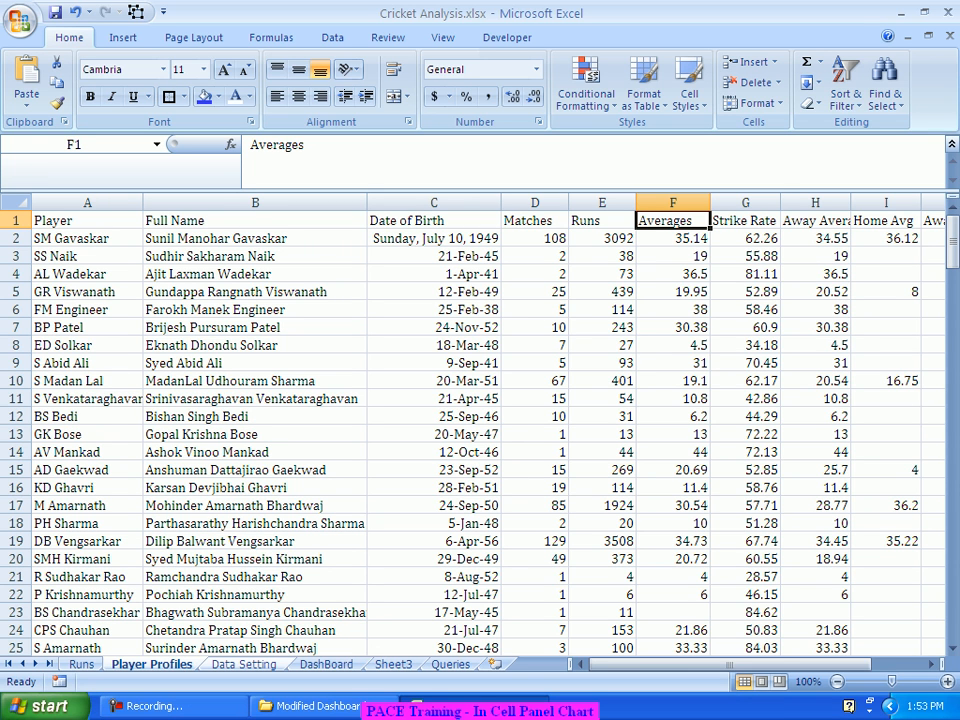
{"action": "key", "text": "ctrl+Page_Down"}
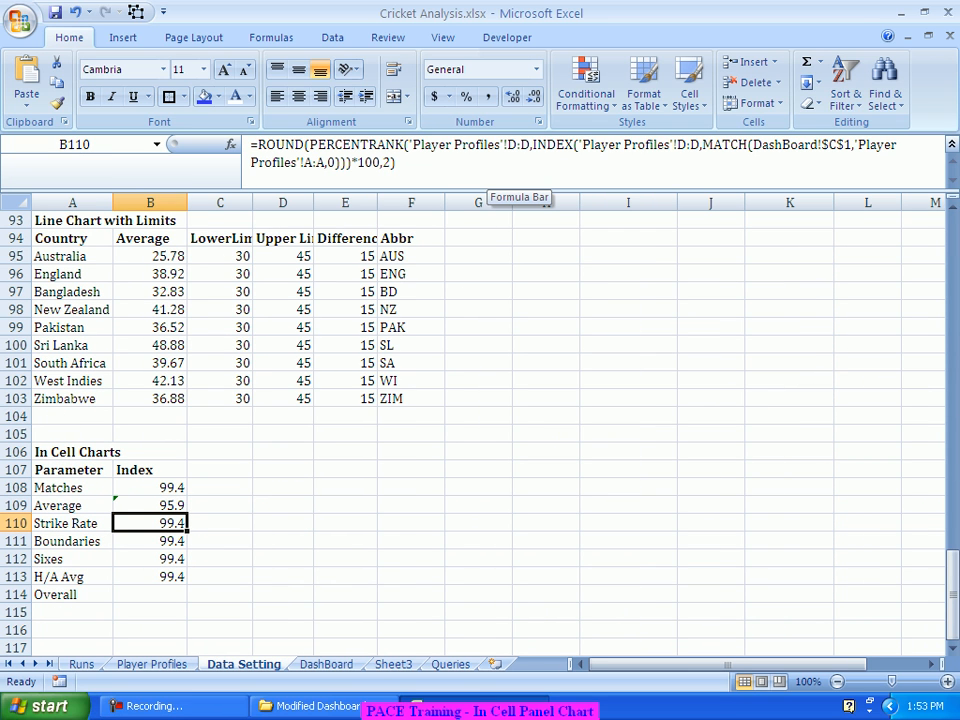
{"action": "left_click_drag", "start_coordinate": [507, 145], "coordinate": [530, 145]}
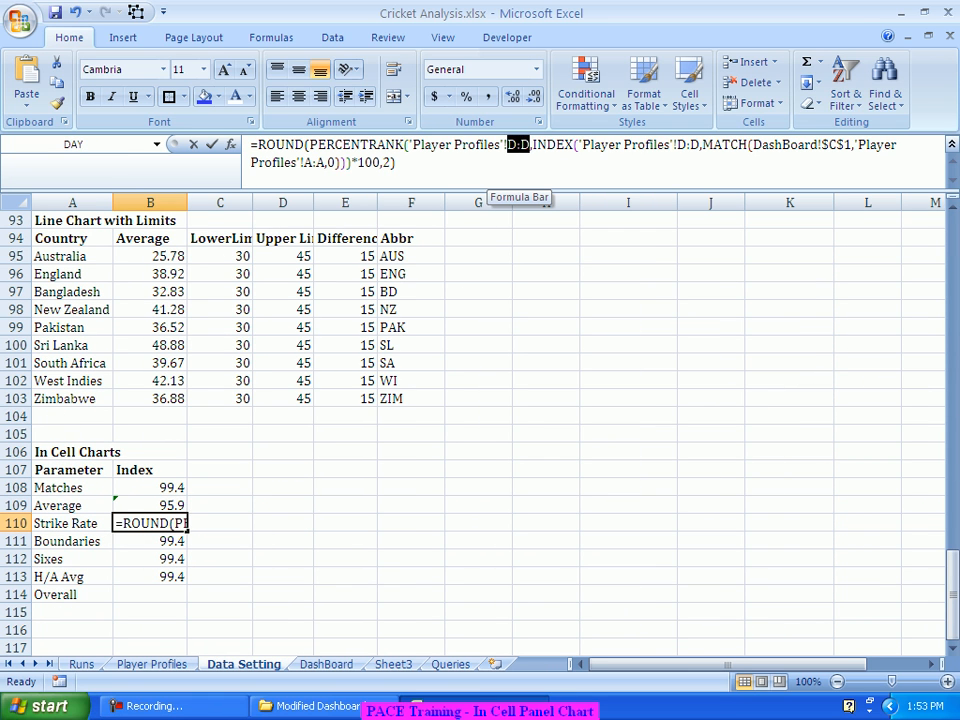
{"action": "type", "text": "G:G"}
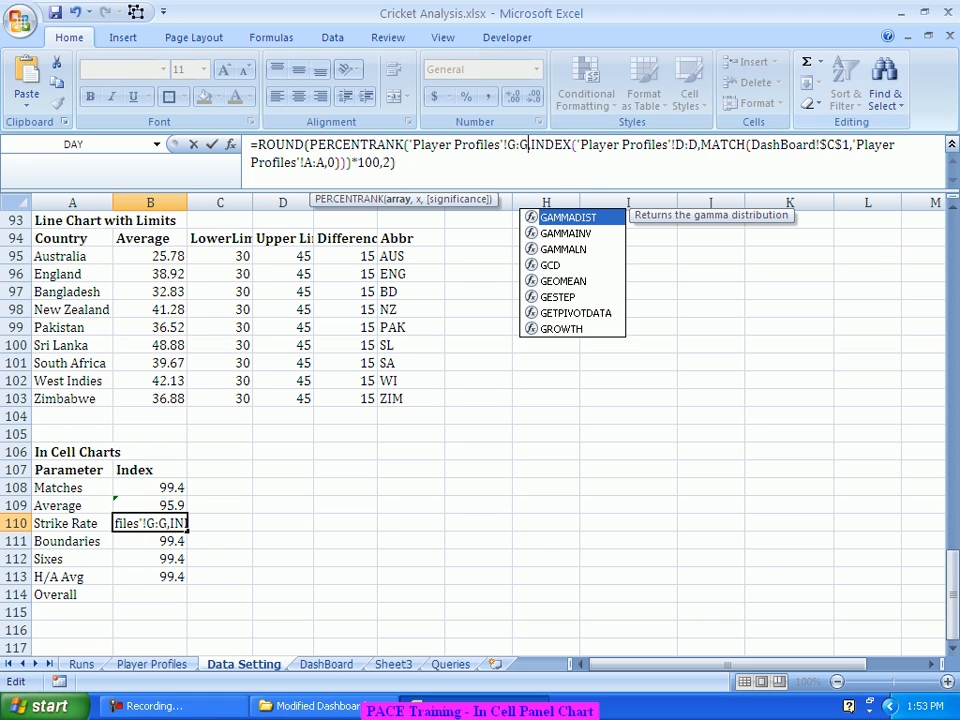
{"action": "left_click_drag", "start_coordinate": [676, 145], "coordinate": [697, 145]}
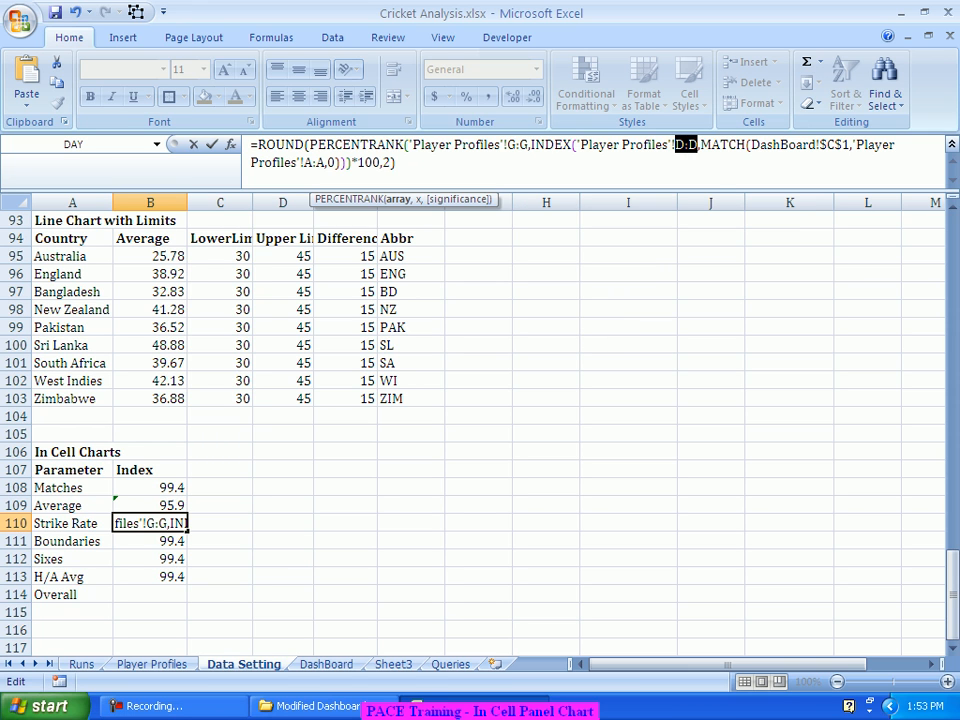
{"action": "type", "text": "G:"}
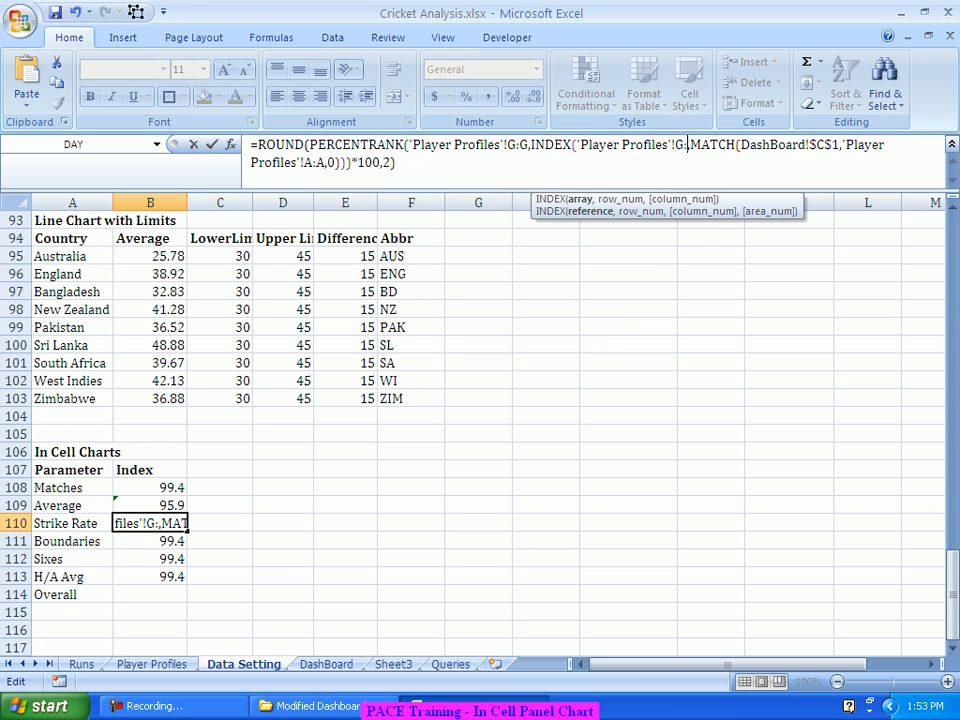
{"action": "type", "text": "G"}
{"action": "key", "text": "Return"}
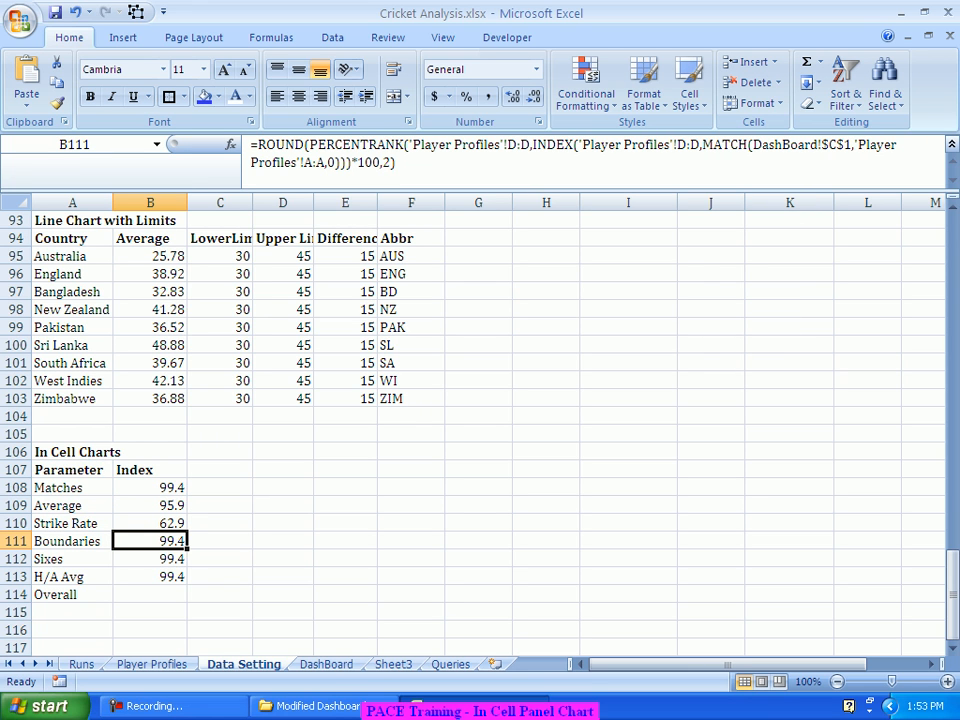
{"action": "left_click", "coordinate": [150, 523]}
{"action": "key", "text": "Up"}
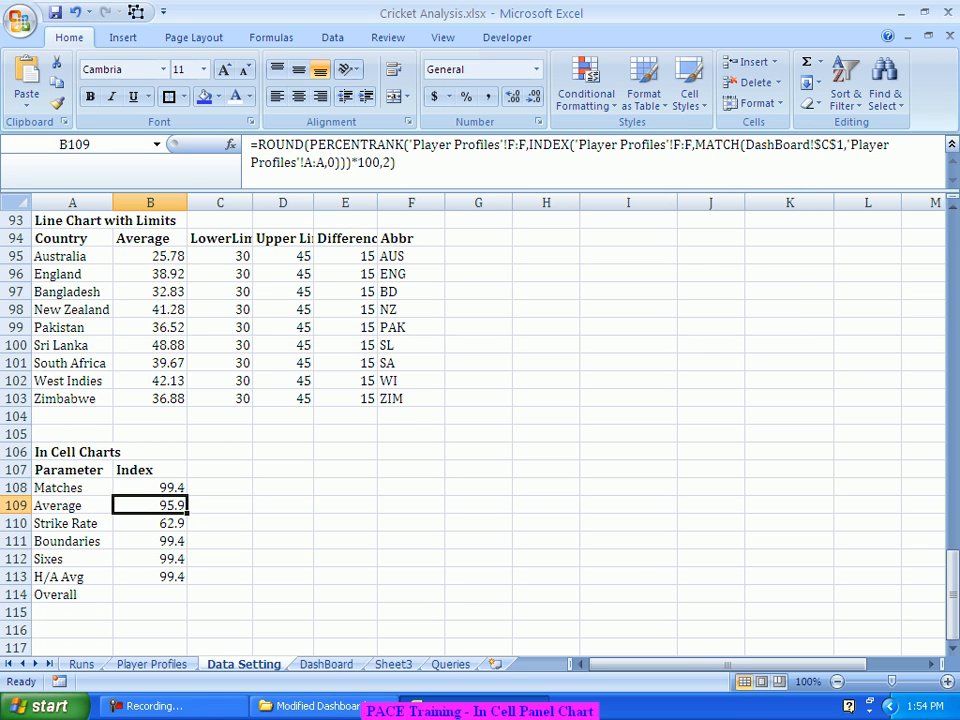
Rename the H/A Avg parameter label in A113 to A/H Avg
{"action": "key", "text": "Down"}
{"action": "key", "text": "Down"}
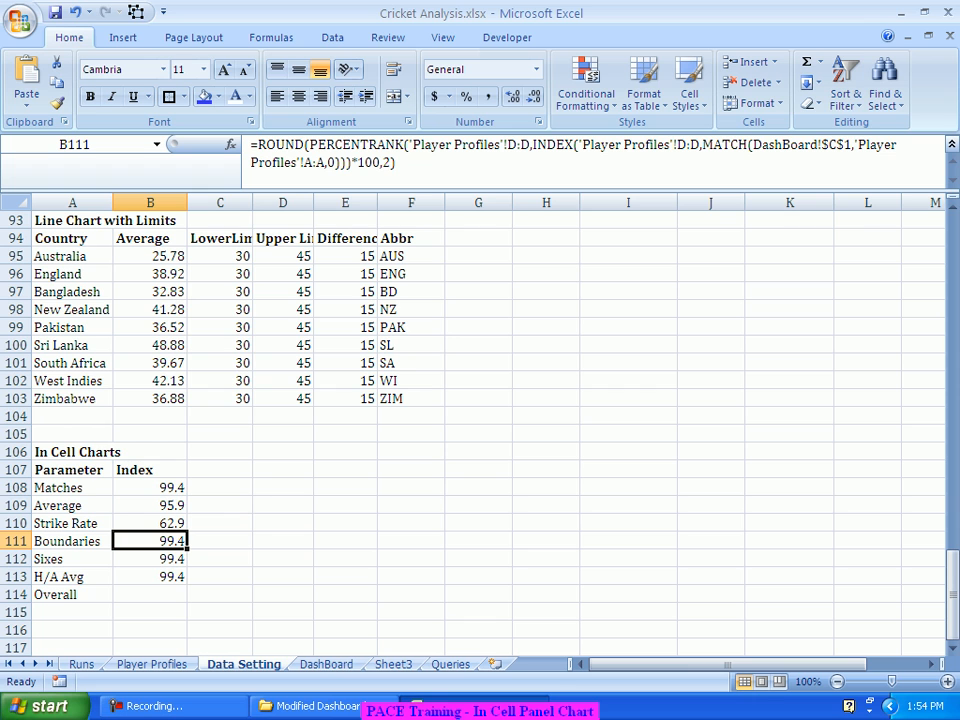
{"action": "key", "text": "Down"}
{"action": "key", "text": "Down"}
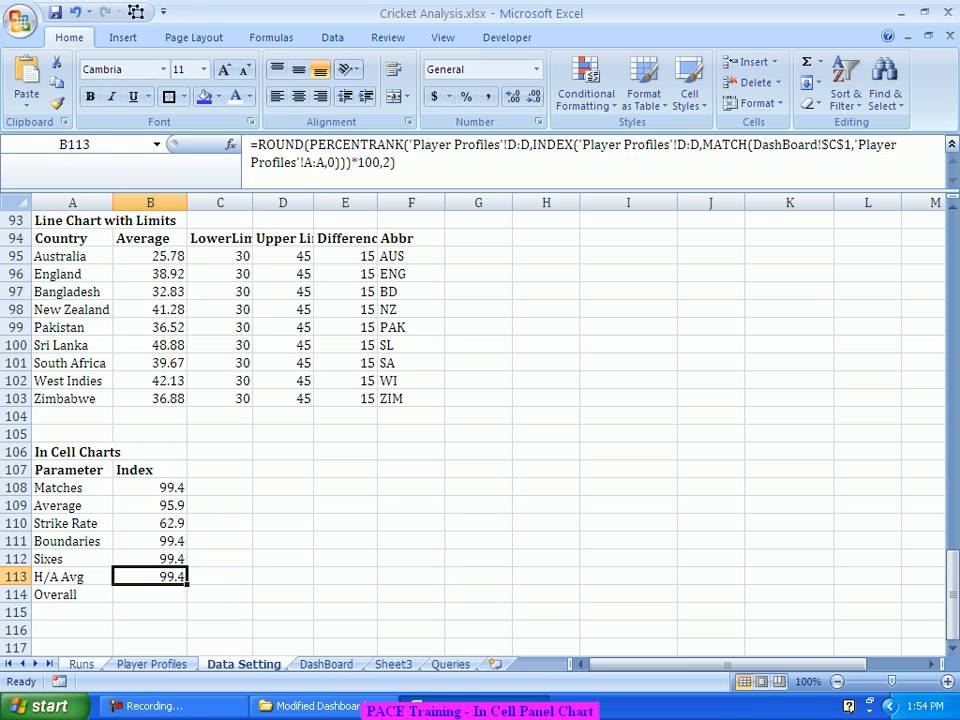
{"action": "key", "text": "Left"}
{"action": "double_click", "coordinate": [57, 577]}
{"action": "left_click_drag", "start_coordinate": [57, 577], "coordinate": [34, 577]}
{"action": "type", "text": "A/H"}
{"action": "key", "text": "Return"}
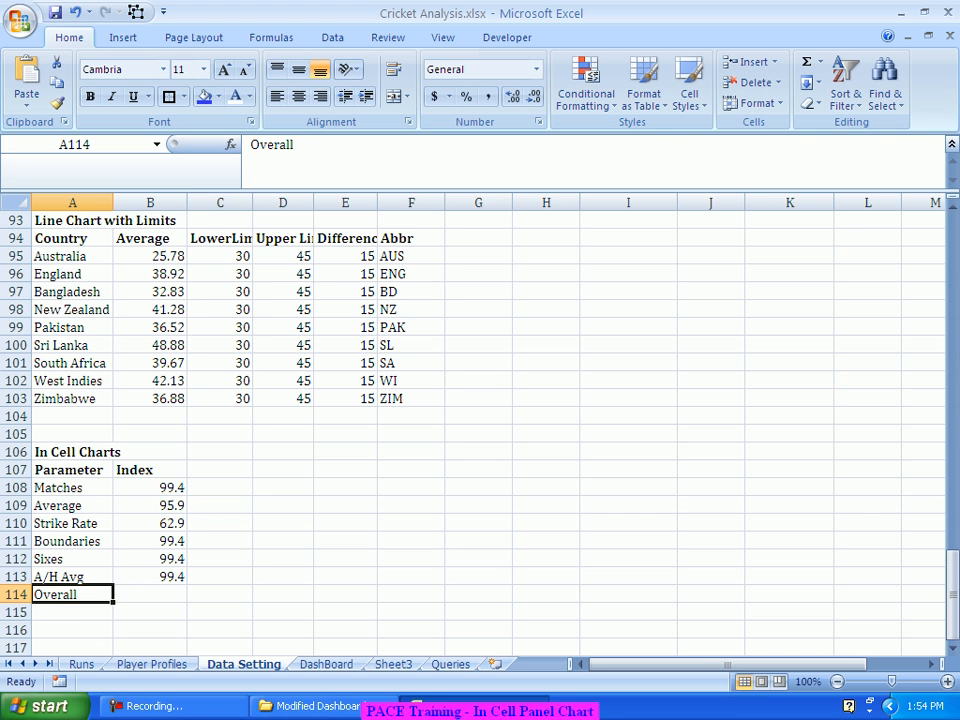
Look up the Away/Home Avg column in Player Profiles and change both D:D references in the B113 formula to J:J
{"action": "left_click", "coordinate": [150, 577]}
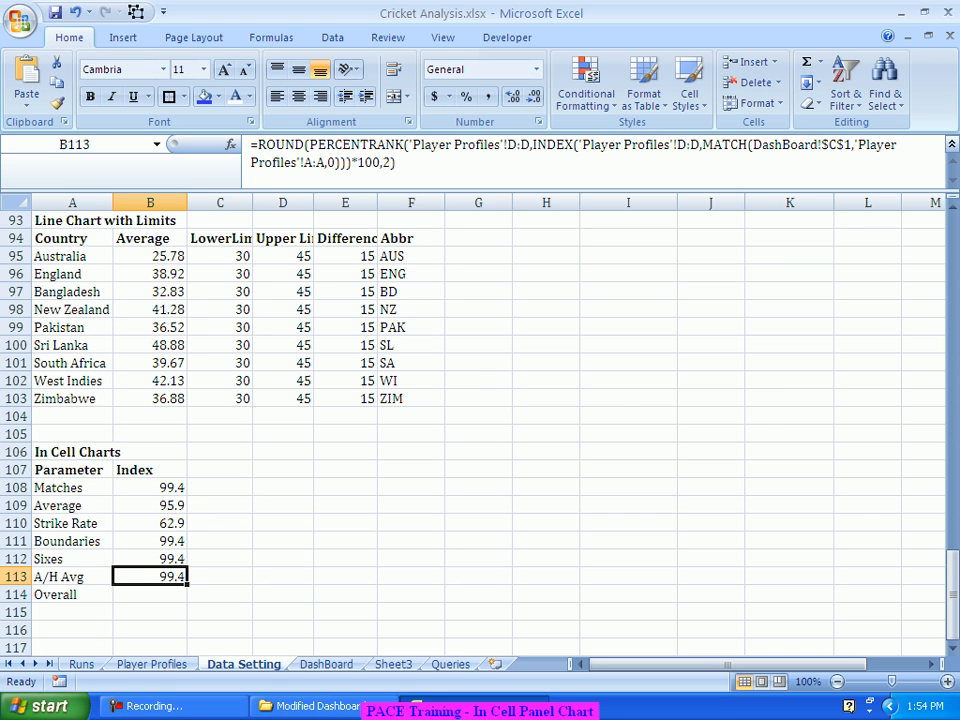
{"action": "key", "text": "ctrl+Page_Up"}
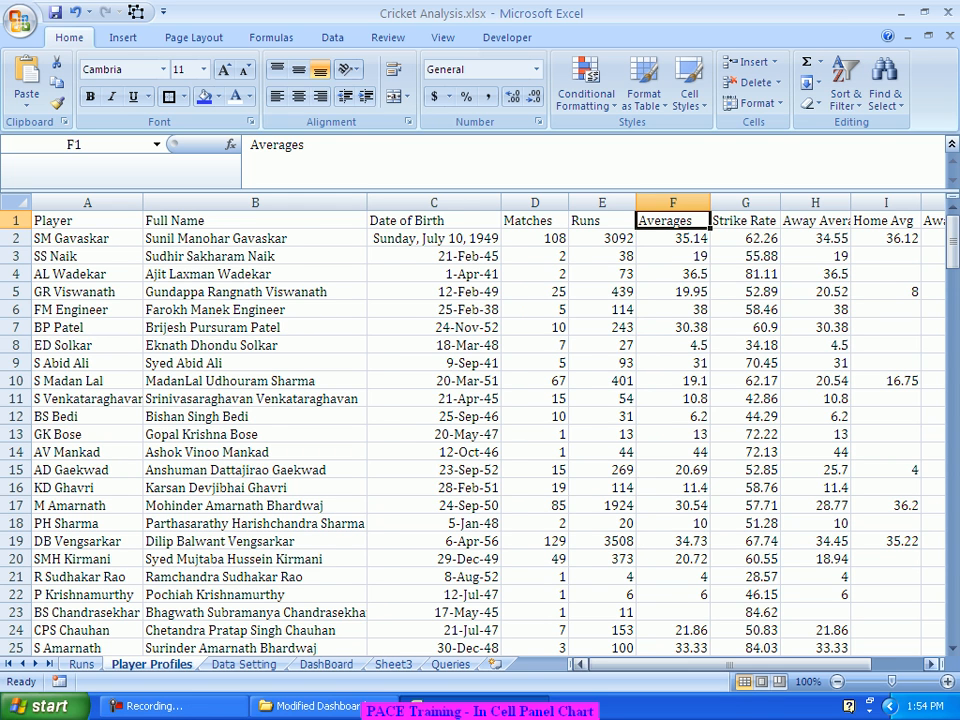
{"action": "scroll", "coordinate": [480, 420], "scroll_direction": "right", "scroll_amount": 2}
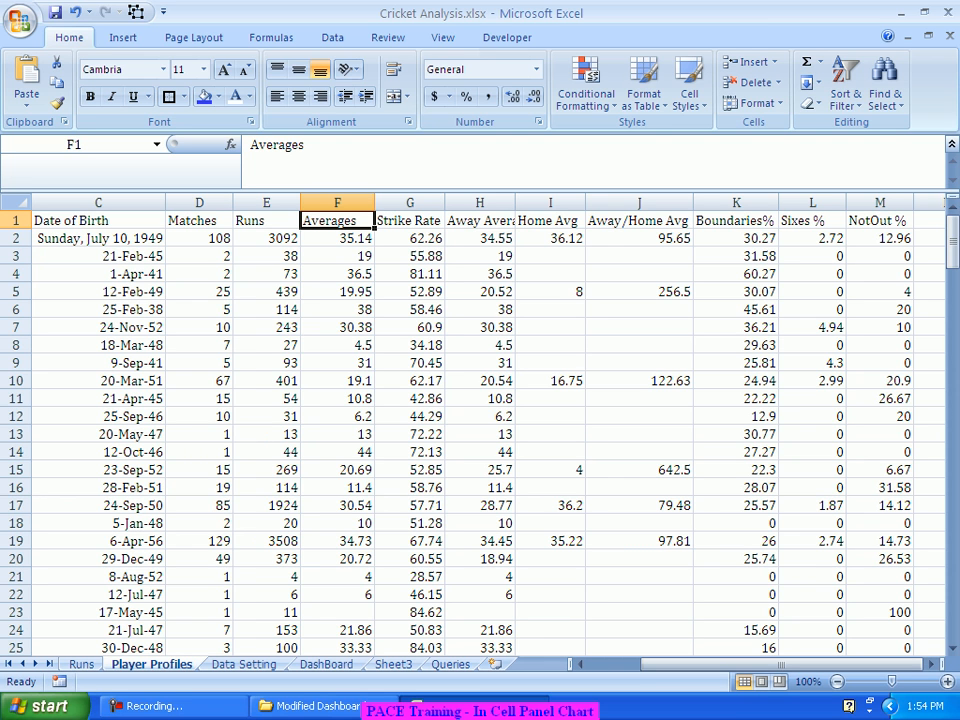
{"action": "key", "text": "ctrl+Page_Down"}
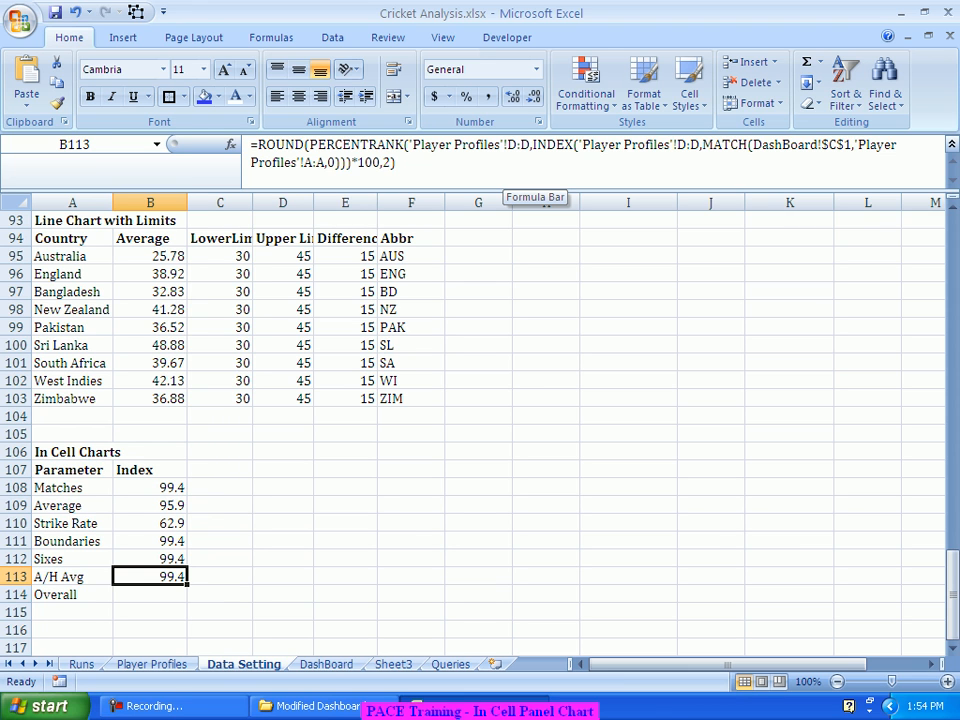
{"action": "left_click", "coordinate": [512, 145]}
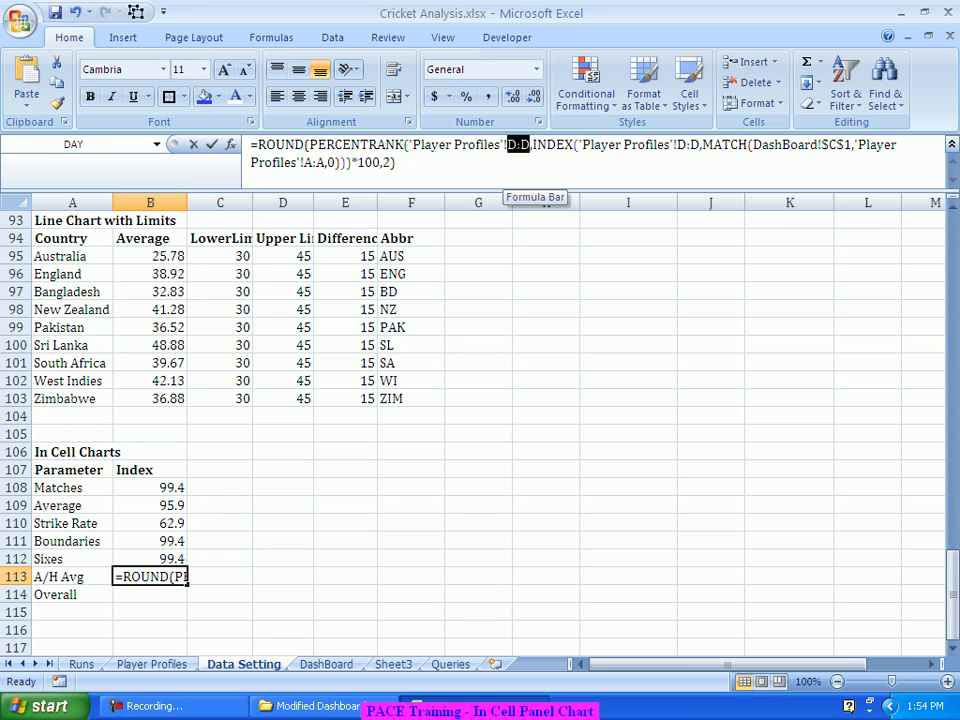
{"action": "left_click_drag", "start_coordinate": [512, 146], "coordinate": [530, 146]}
{"action": "key", "text": "Delete"}
{"action": "type", "text": "J:J"}
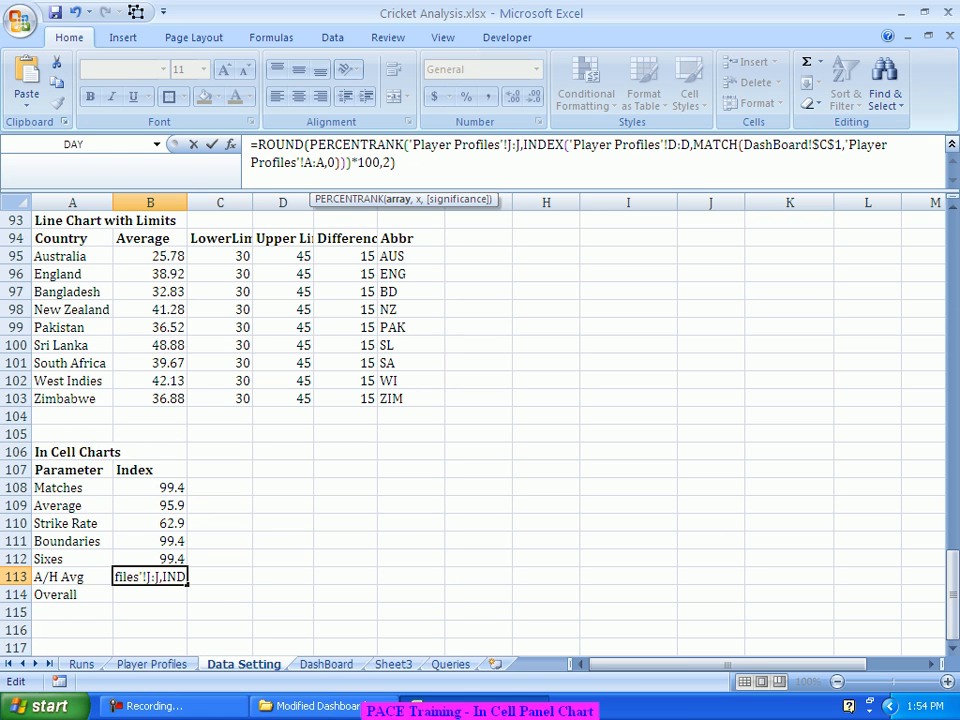
{"action": "left_click_drag", "start_coordinate": [668, 146], "coordinate": [690, 146]}
{"action": "type", "text": "J:J"}
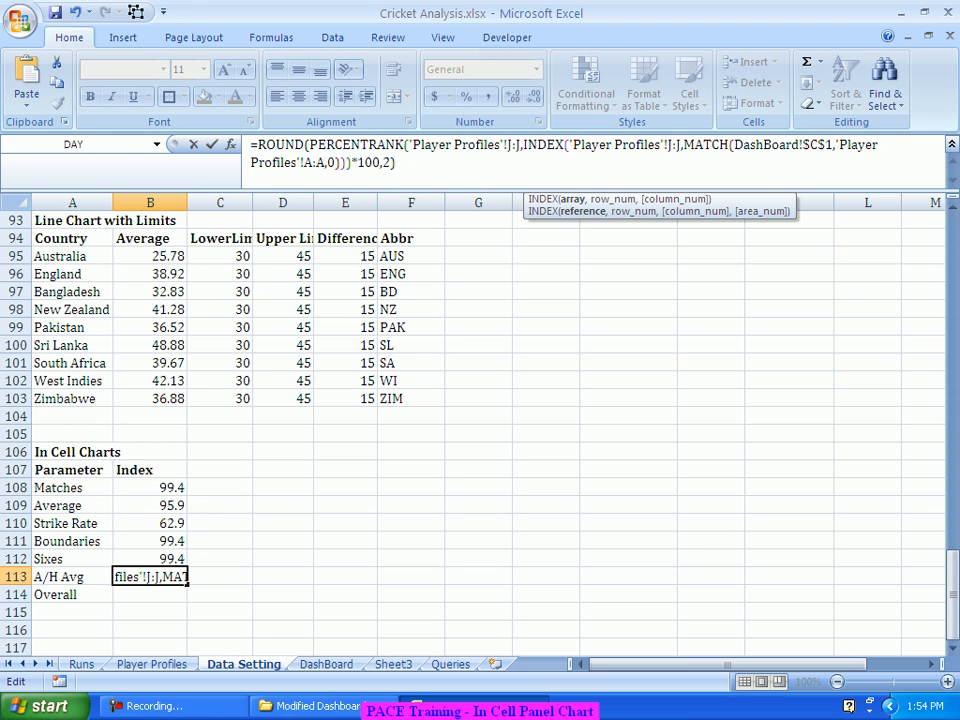
{"action": "key", "text": "Return"}
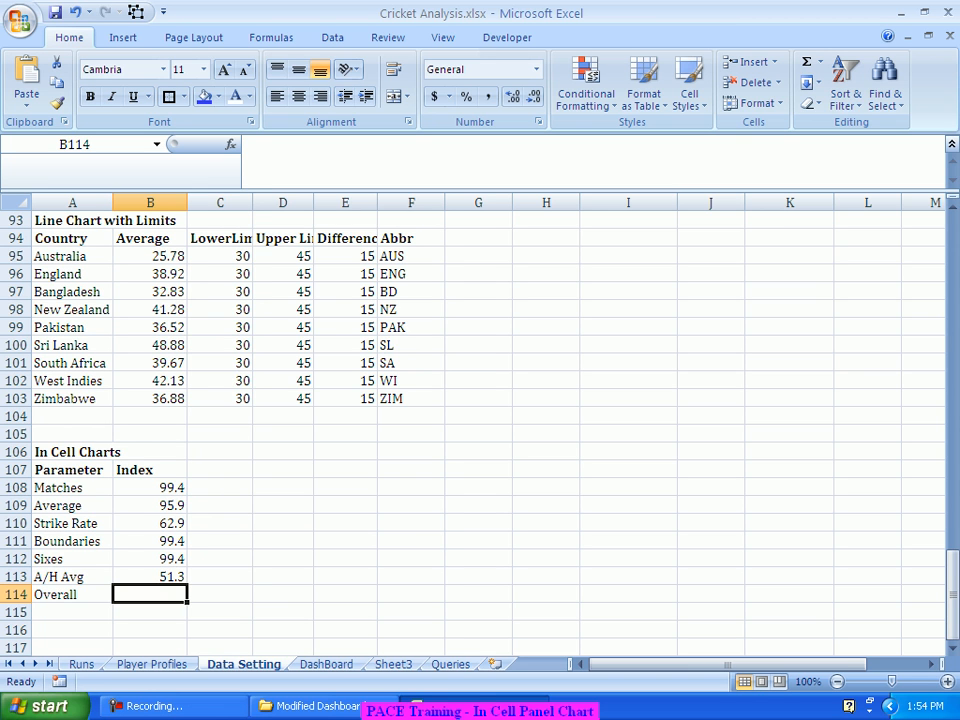
Look up the Boundaries% column in Player Profiles and change both D:D references in the B111 formula to K:K
{"action": "left_click", "coordinate": [150, 541]}
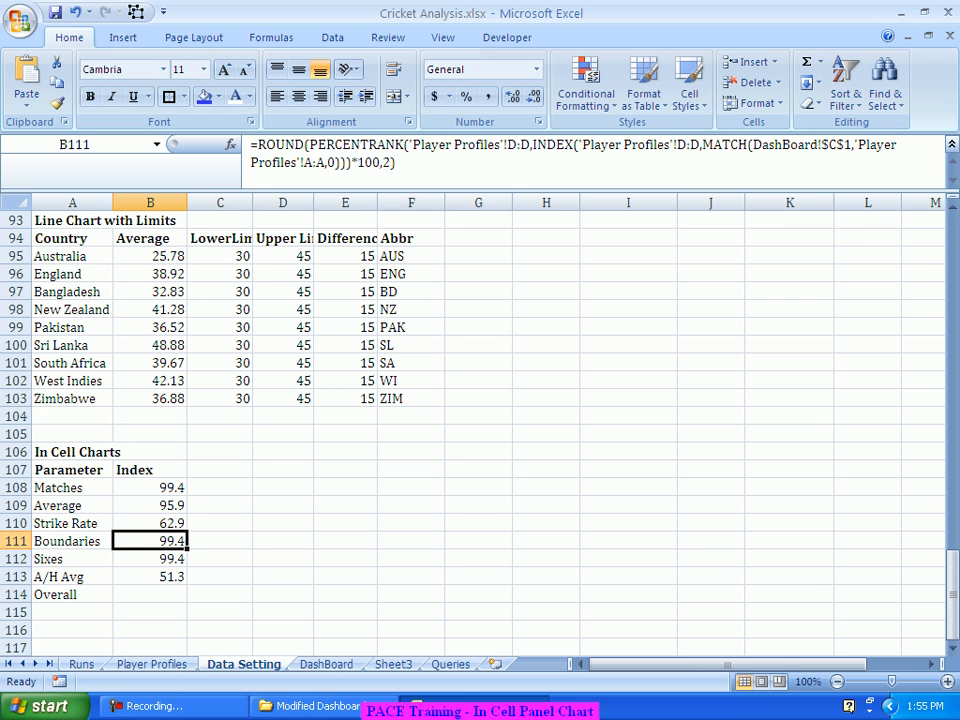
{"action": "key", "text": "ctrl+Page_Up"}
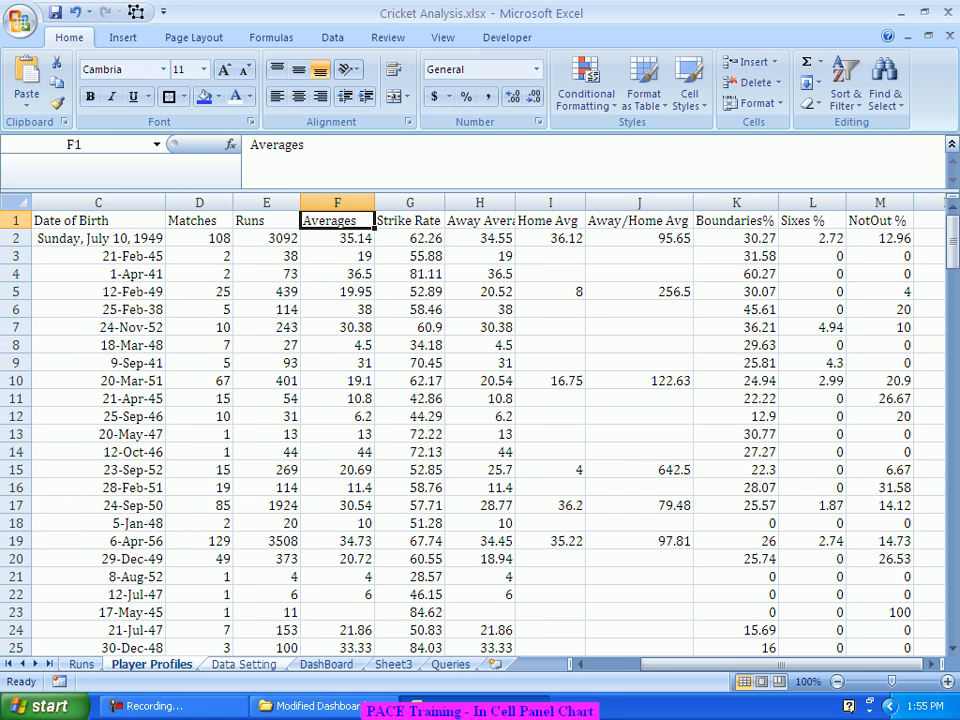
{"action": "key", "text": "ctrl+Page_Down"}
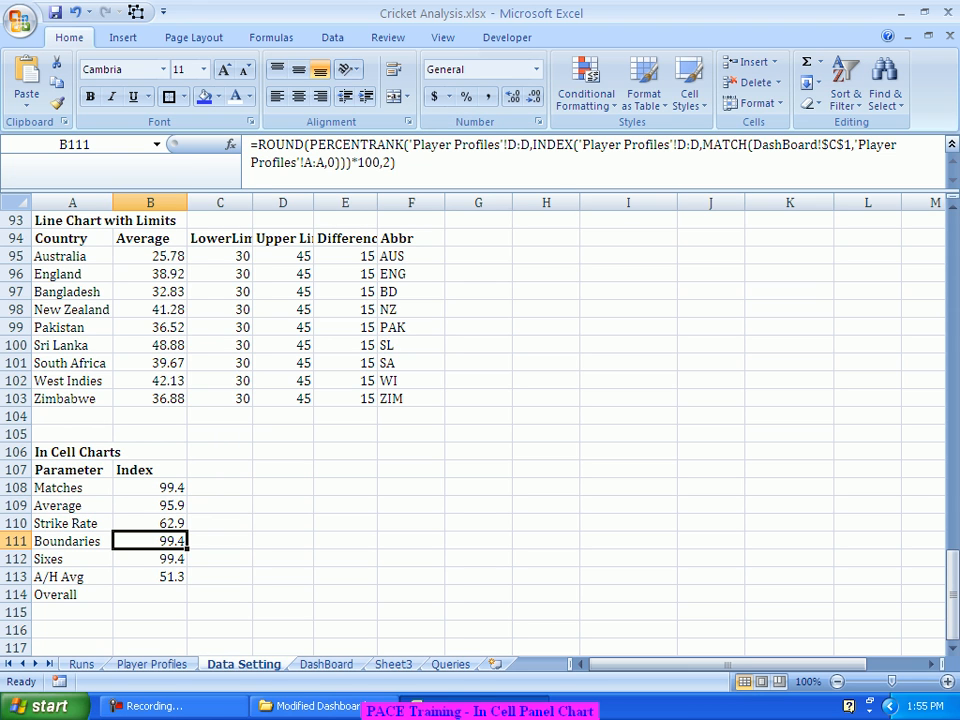
{"action": "double_click", "coordinate": [514, 145]}
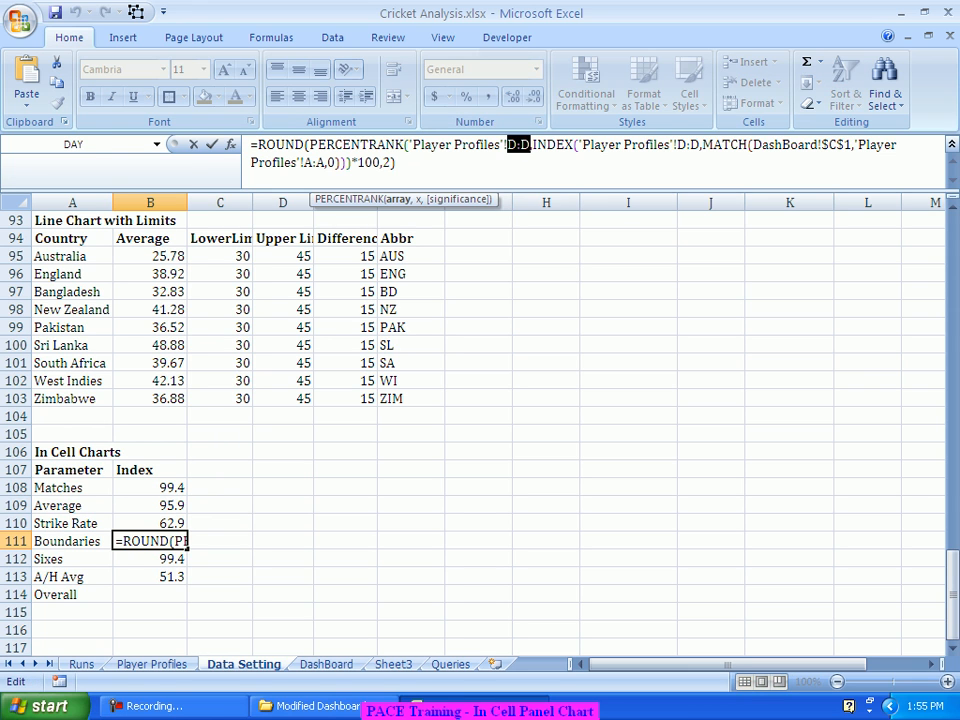
{"action": "type", "text": "K:K"}
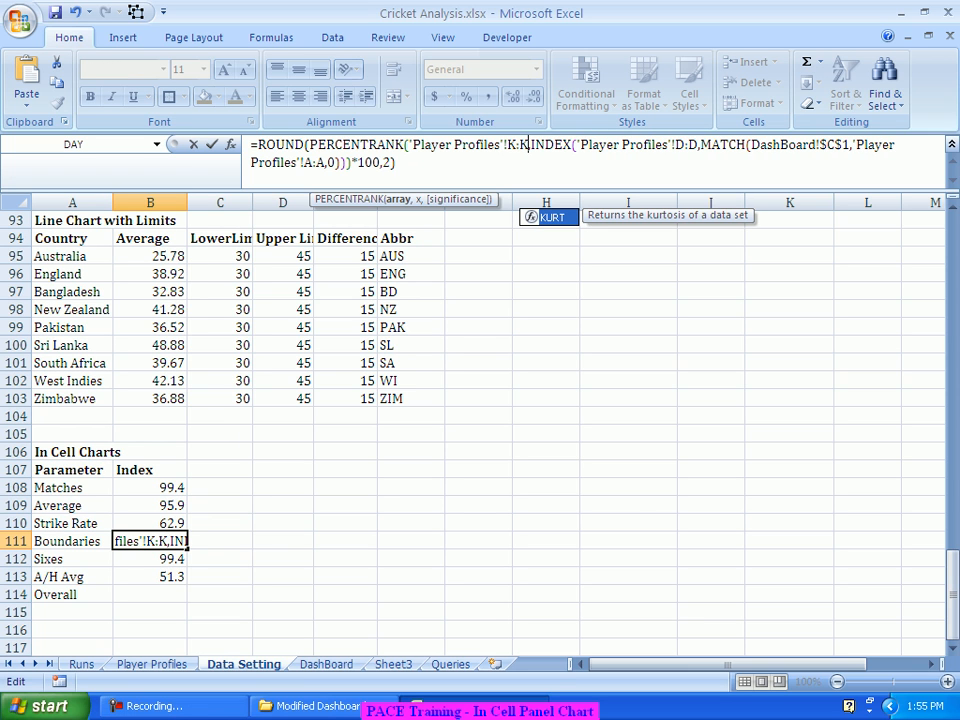
{"action": "left_click", "coordinate": [686, 146]}
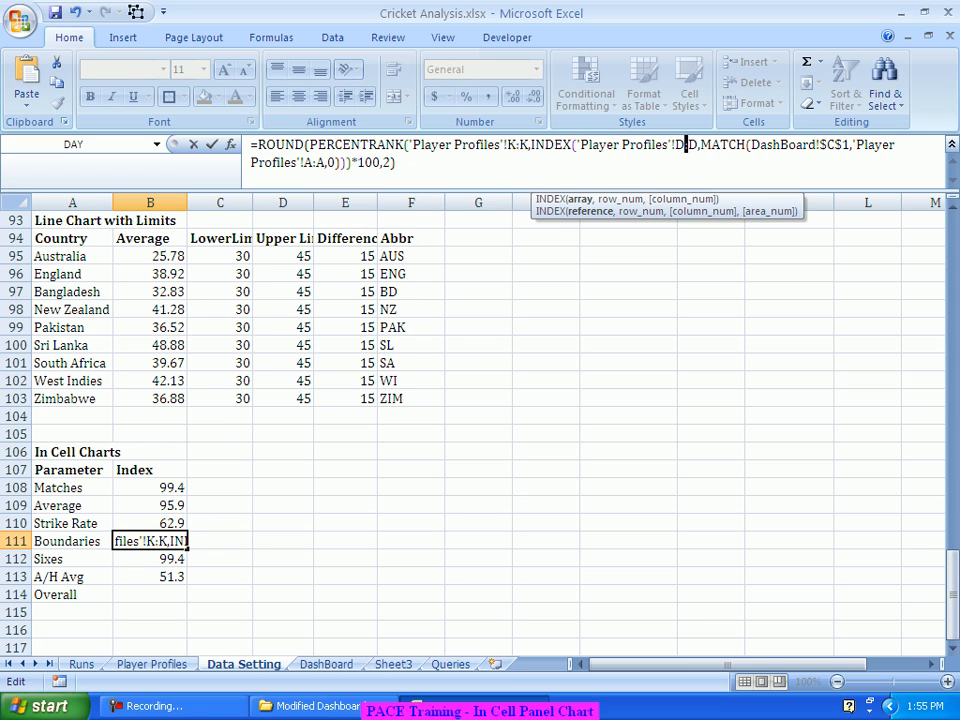
{"action": "left_click", "coordinate": [689, 146]}
{"action": "left_click_drag", "start_coordinate": [676, 146], "coordinate": [700, 146]}
{"action": "type", "text": "K:K"}
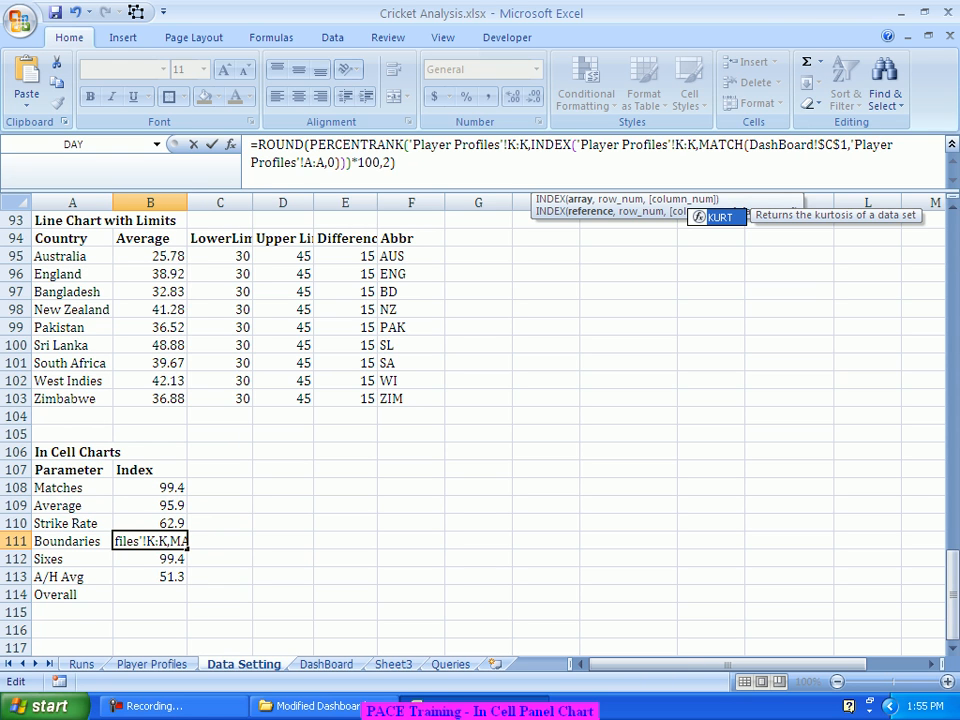
{"action": "key", "text": "Return"}
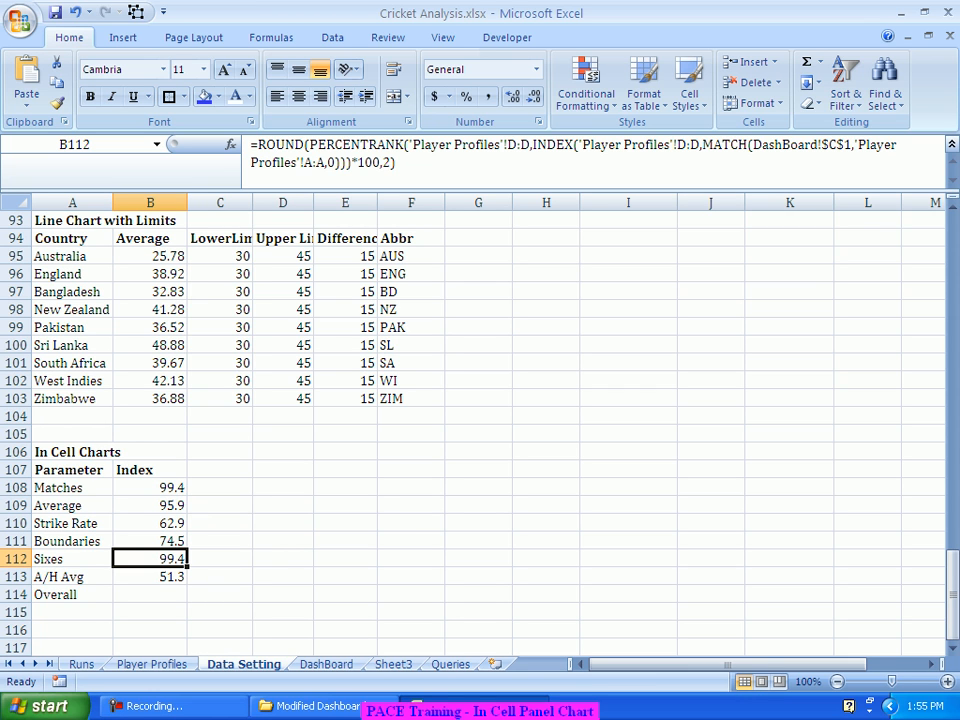
Change both D:D references in the Sixes index formula in B112 to L:L
{"action": "left_click_drag", "start_coordinate": [508, 145], "coordinate": [530, 145]}
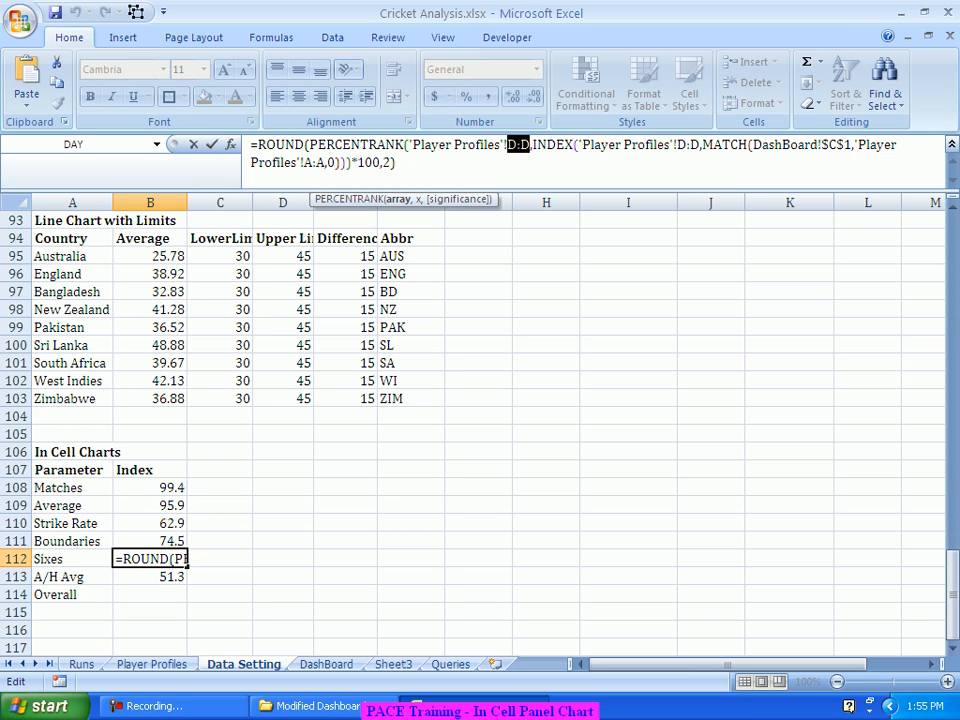
{"action": "type", "text": "L:L"}
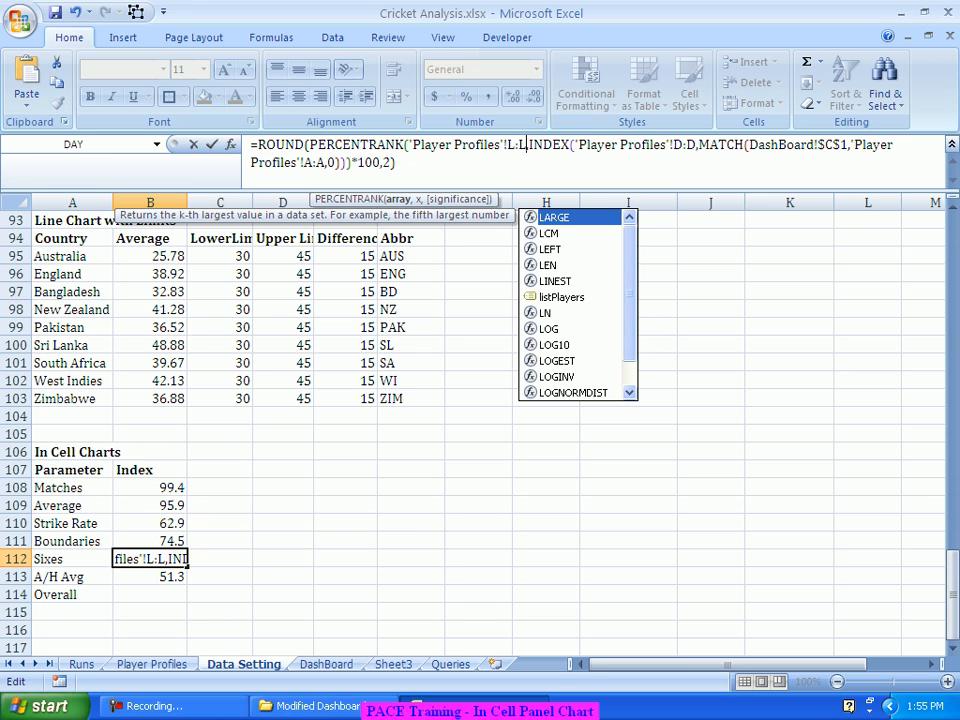
{"action": "left_click_drag", "start_coordinate": [674, 145], "coordinate": [696, 145]}
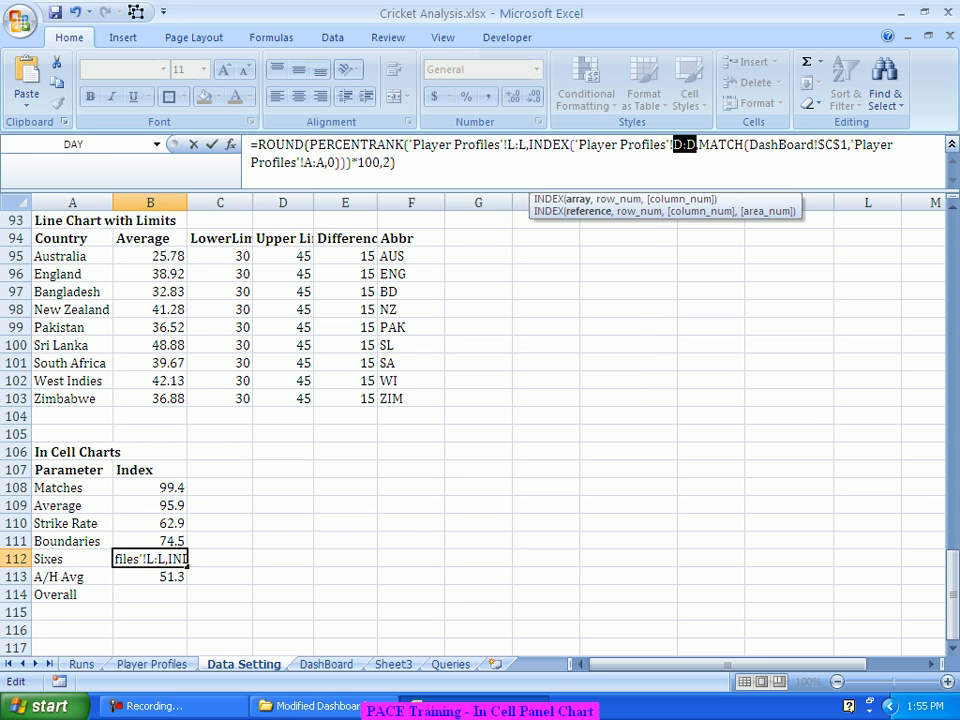
{"action": "type", "text": "L:L"}
{"action": "key", "text": "Return"}
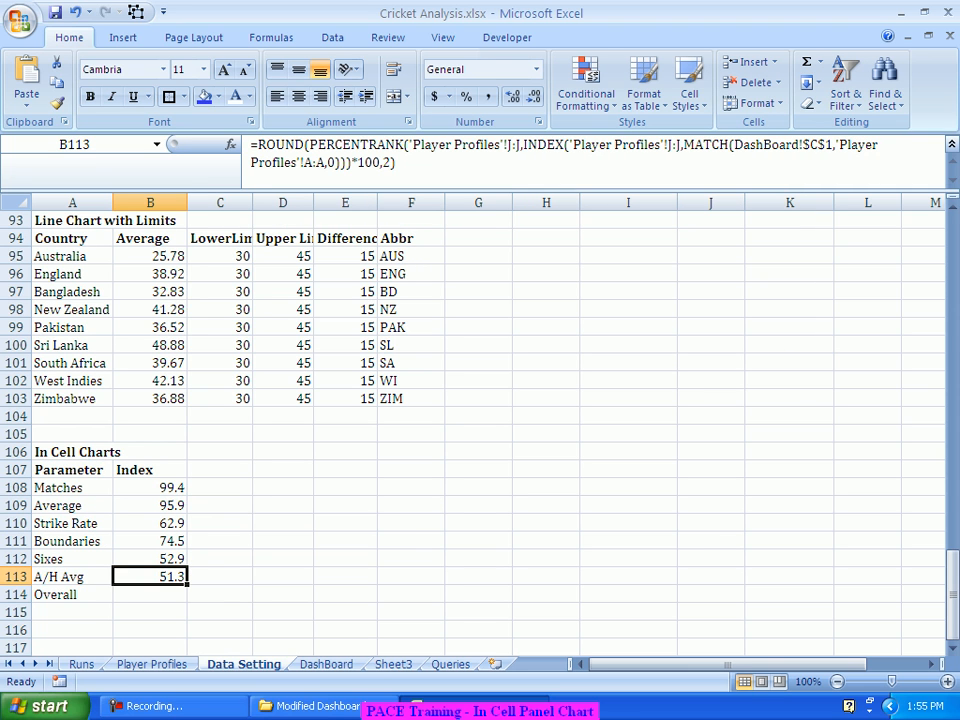
Enter an AVERAGE formula over B108:B113 as the Overall index in B114
{"action": "key", "text": "Down"}
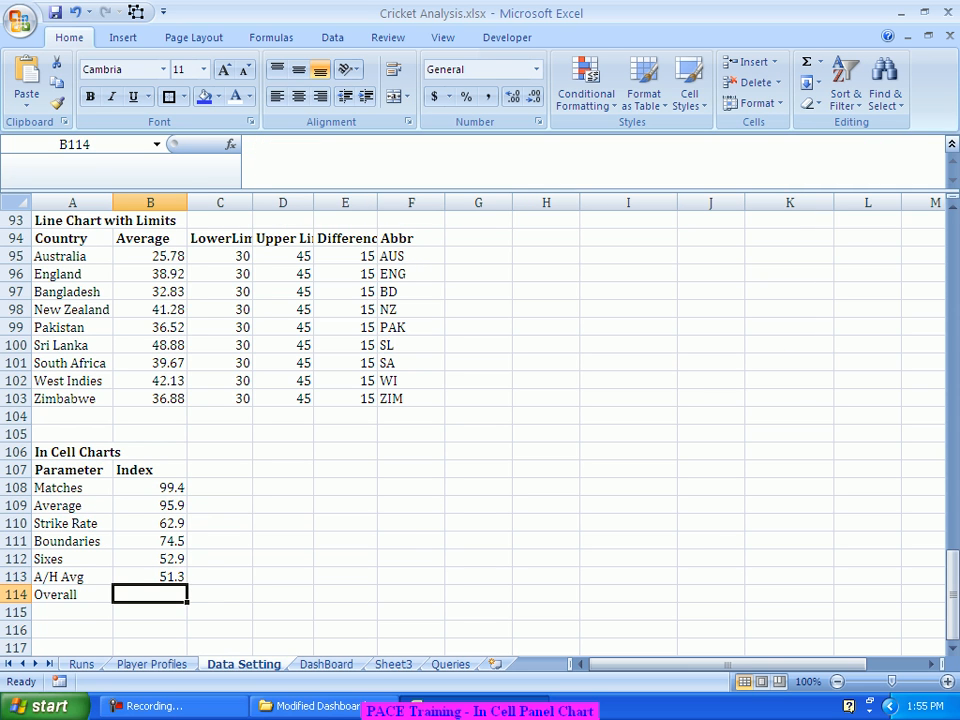
{"action": "type", "text": "=Aver"}
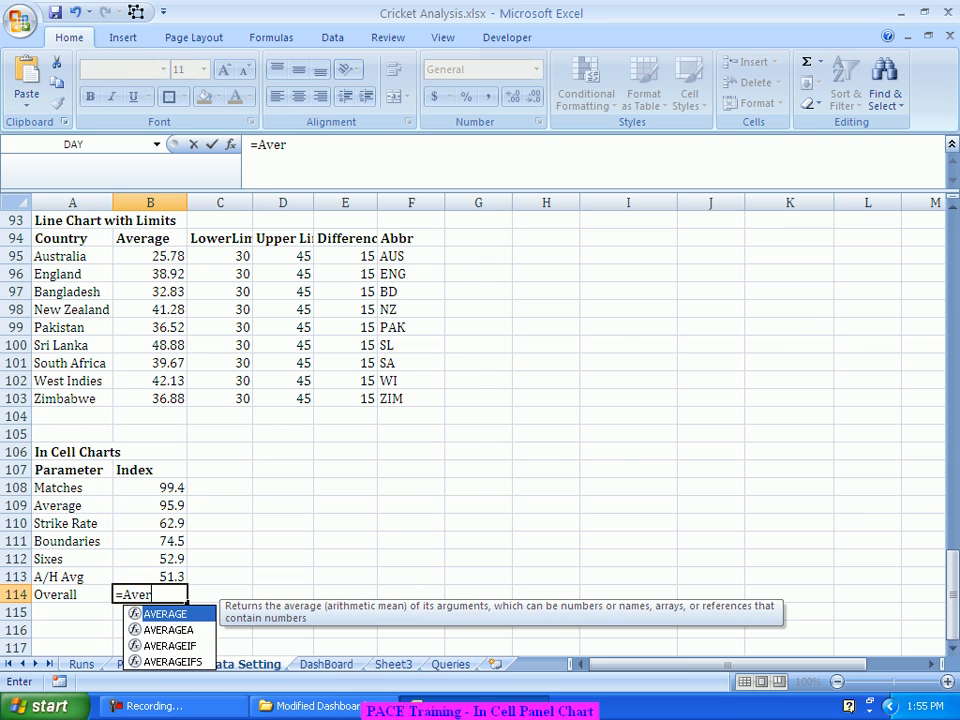
{"action": "key", "text": "Tab"}
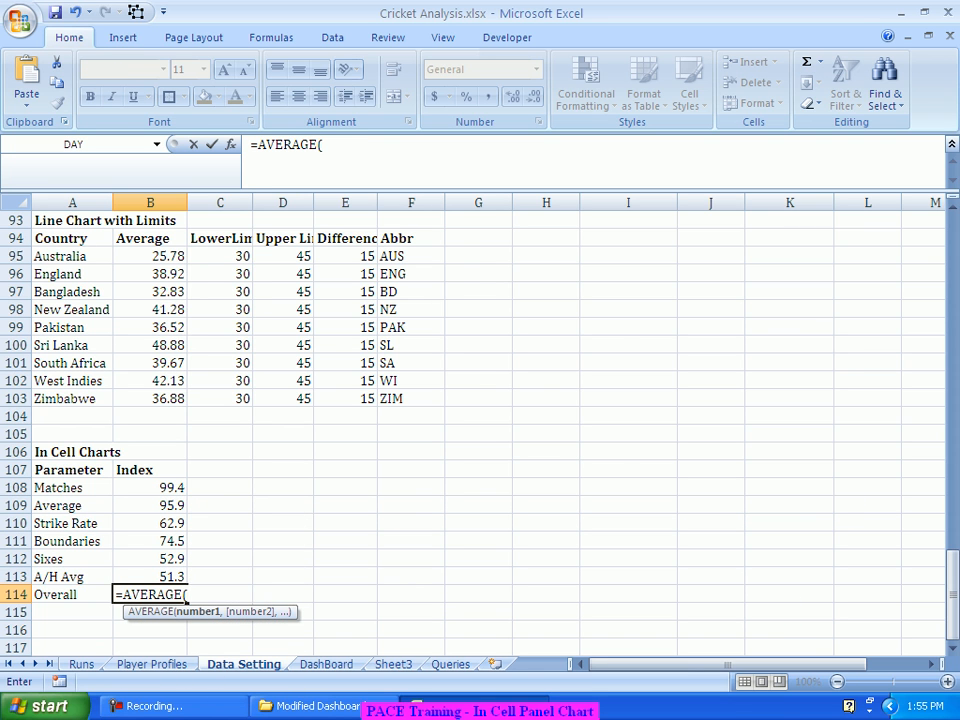
{"action": "left_click_drag", "start_coordinate": [150, 577], "coordinate": [155, 487]}
{"action": "key", "text": "Return"}
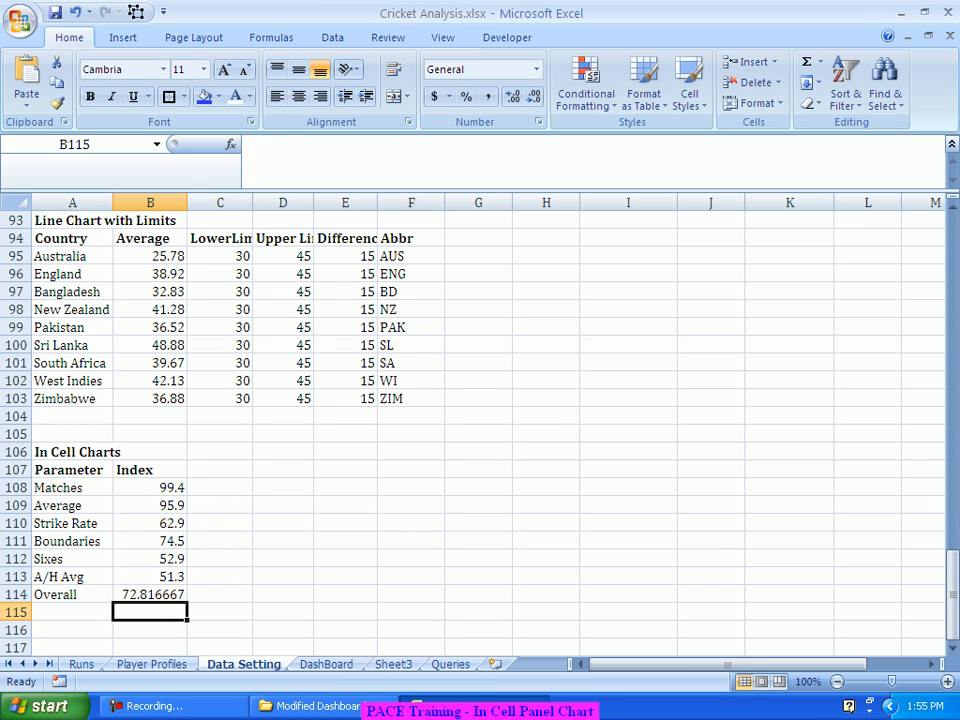
Wrap the Overall average formula in B114 in ROUND with 2 decimal digits
{"action": "key", "text": "Up"}
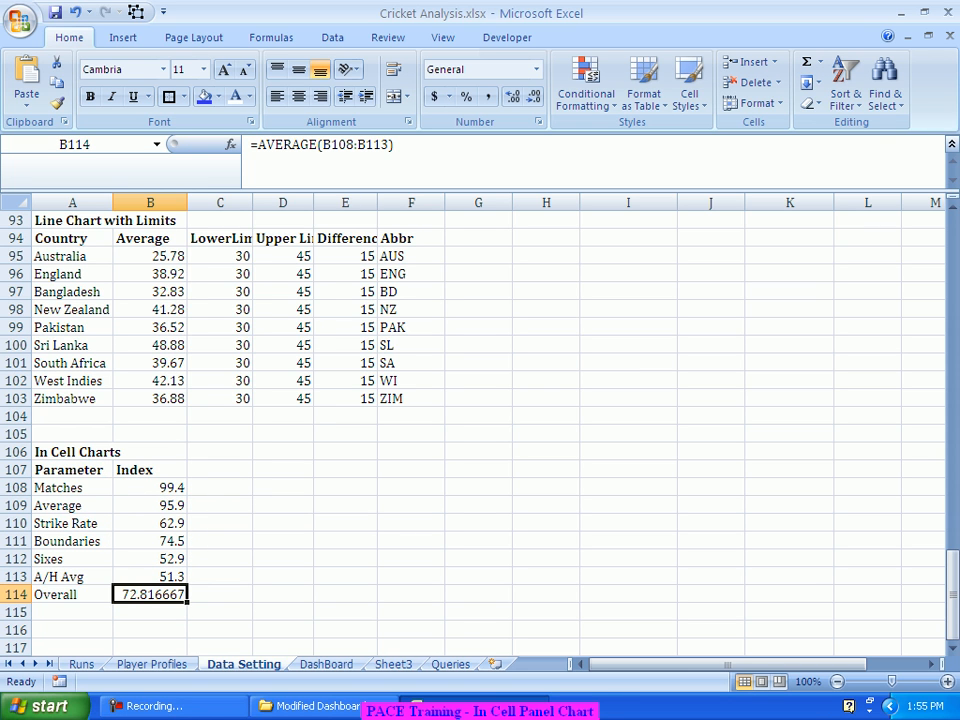
{"action": "left_click", "coordinate": [256, 144]}
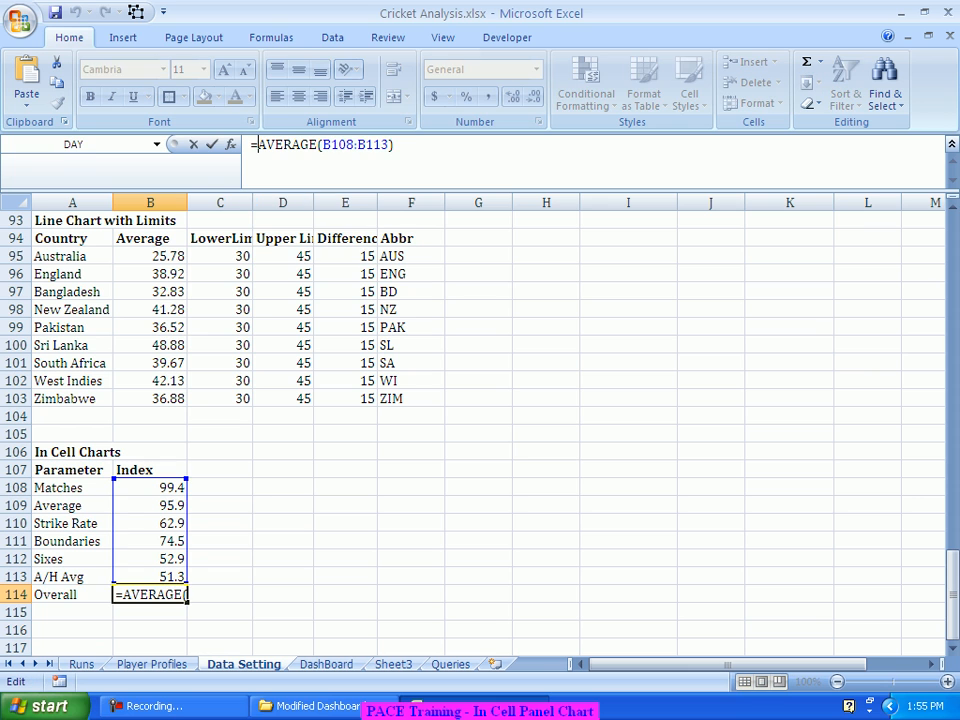
{"action": "type", "text": "Round"}
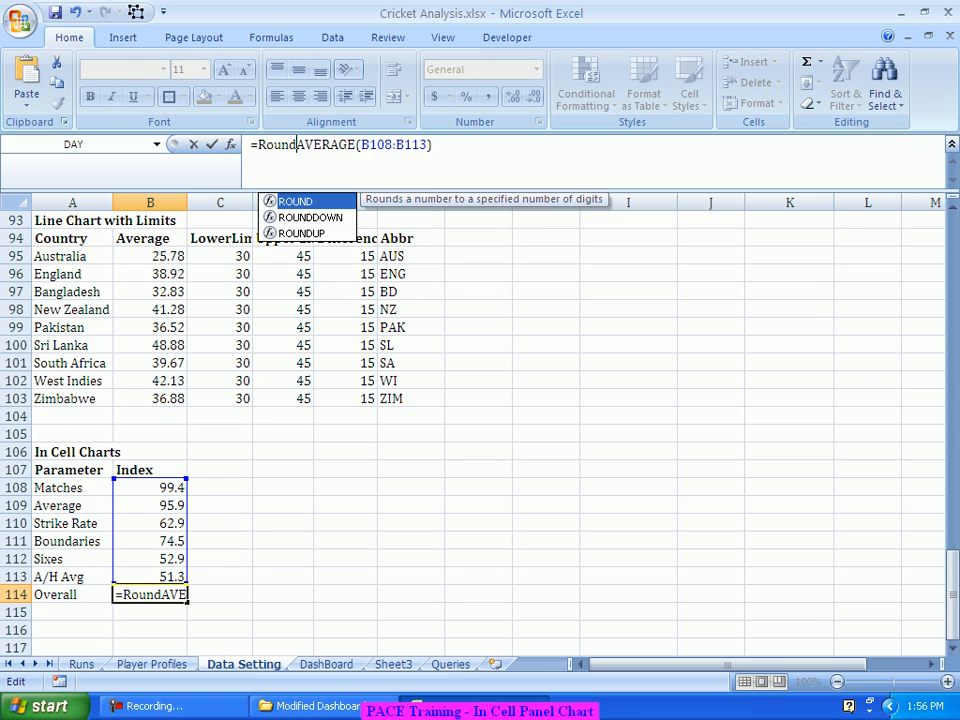
{"action": "key", "text": "Tab"}
{"action": "key", "text": "End"}
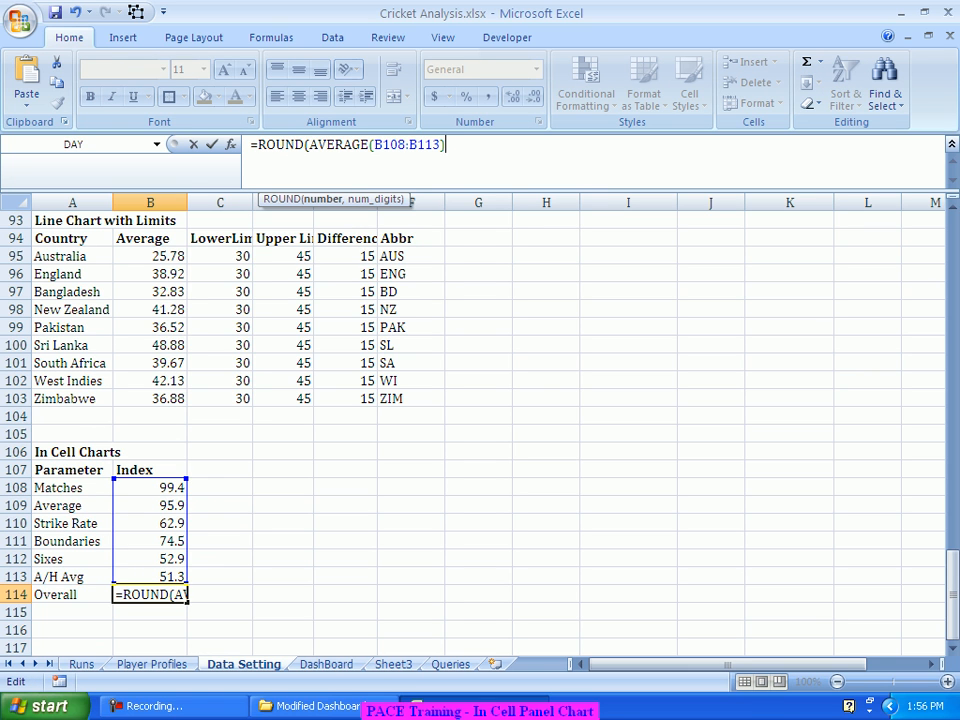
{"action": "type", "text": ")"}
{"action": "key", "text": "Return"}
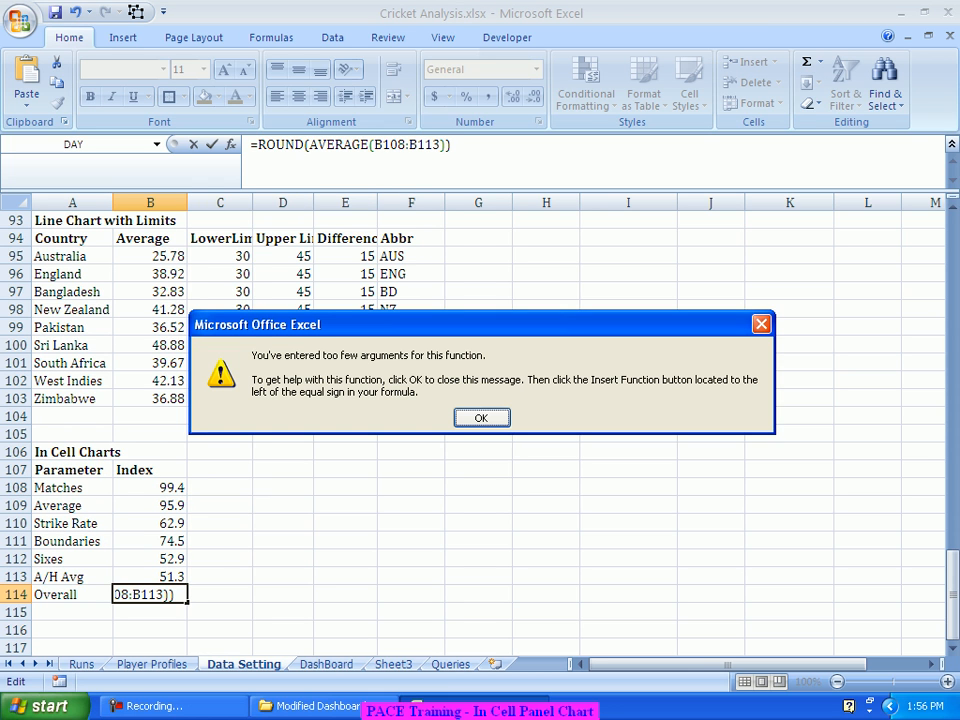
{"action": "key", "text": "Return"}
{"action": "key", "text": "BackSpace"}
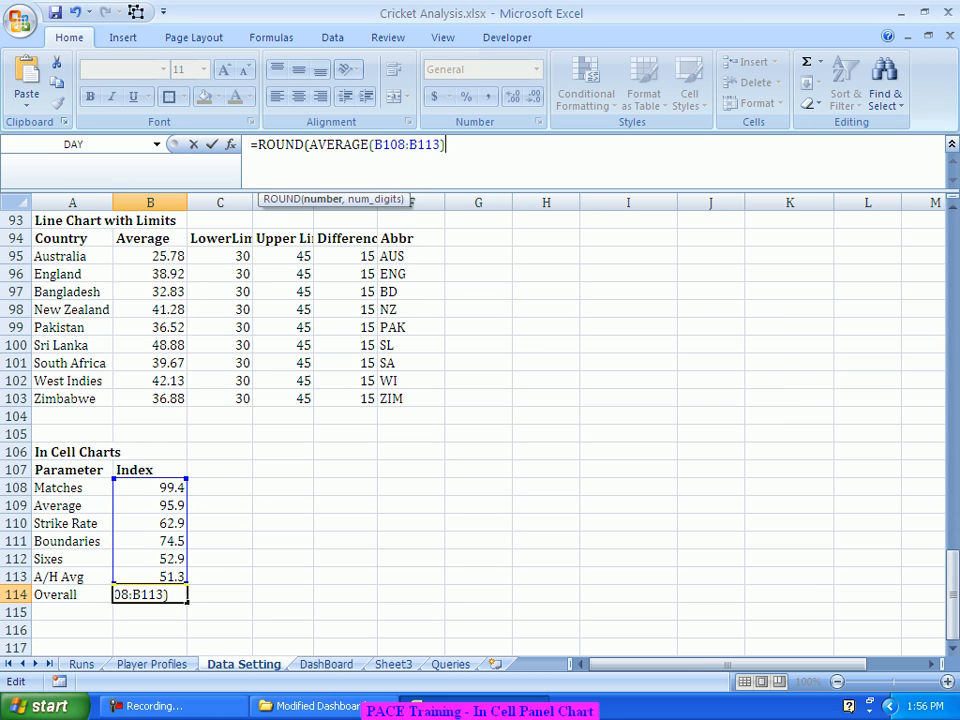
{"action": "type", "text": ",2)"}
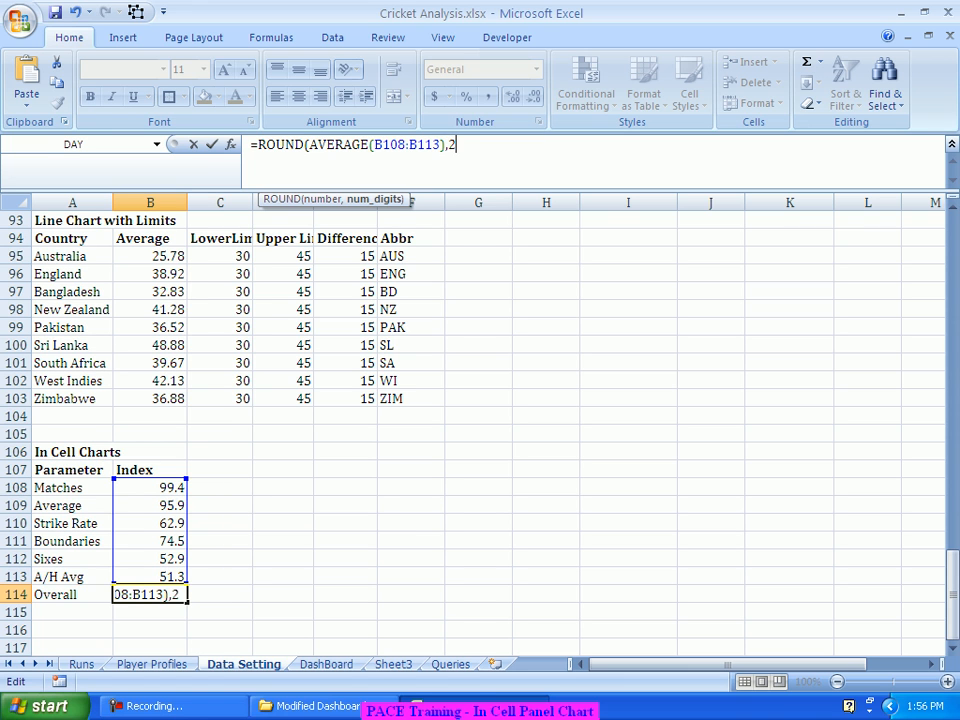
{"action": "key", "text": "Return"}
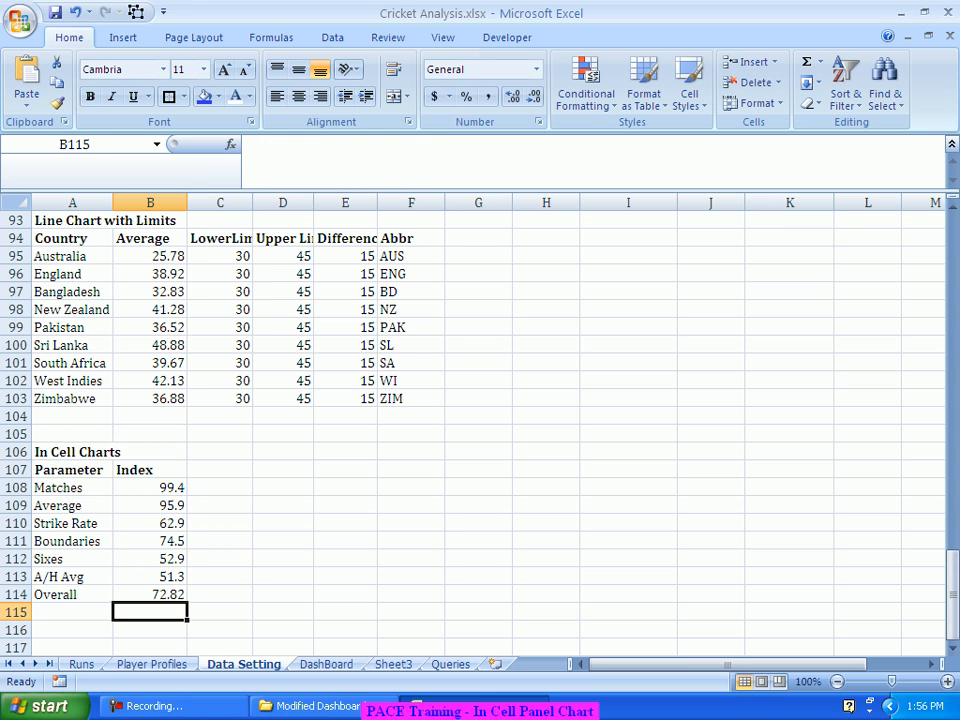
{"action": "left_click", "coordinate": [283, 523]}
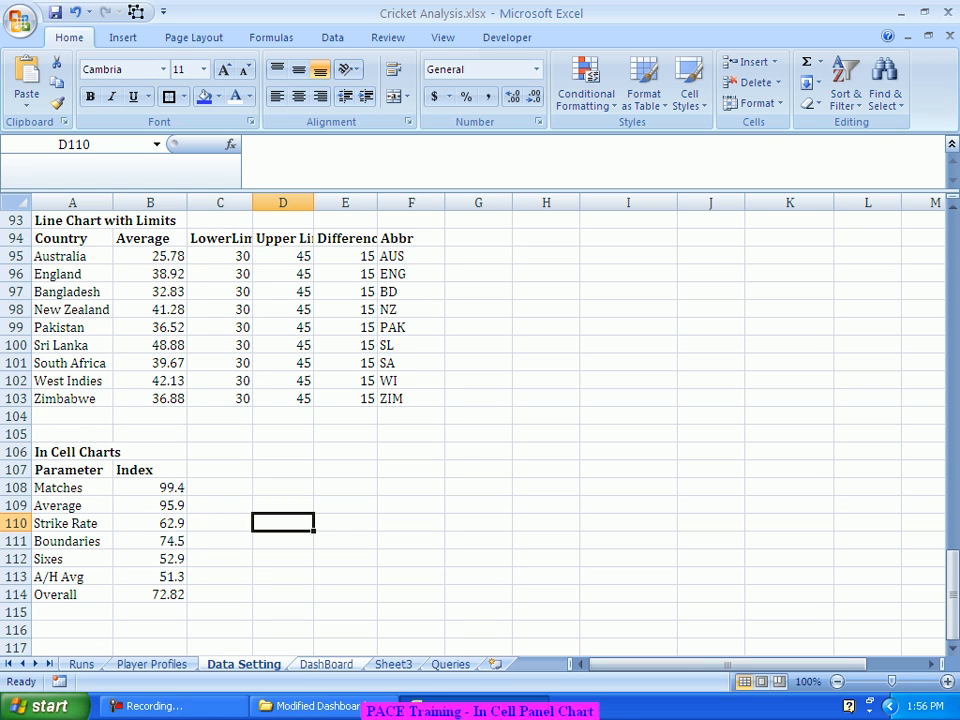
On the DashBoard sheet, copy the Country Wise Averages header formatting onto F10:G10 below that chart
{"action": "key", "text": "ctrl+Page_Down"}
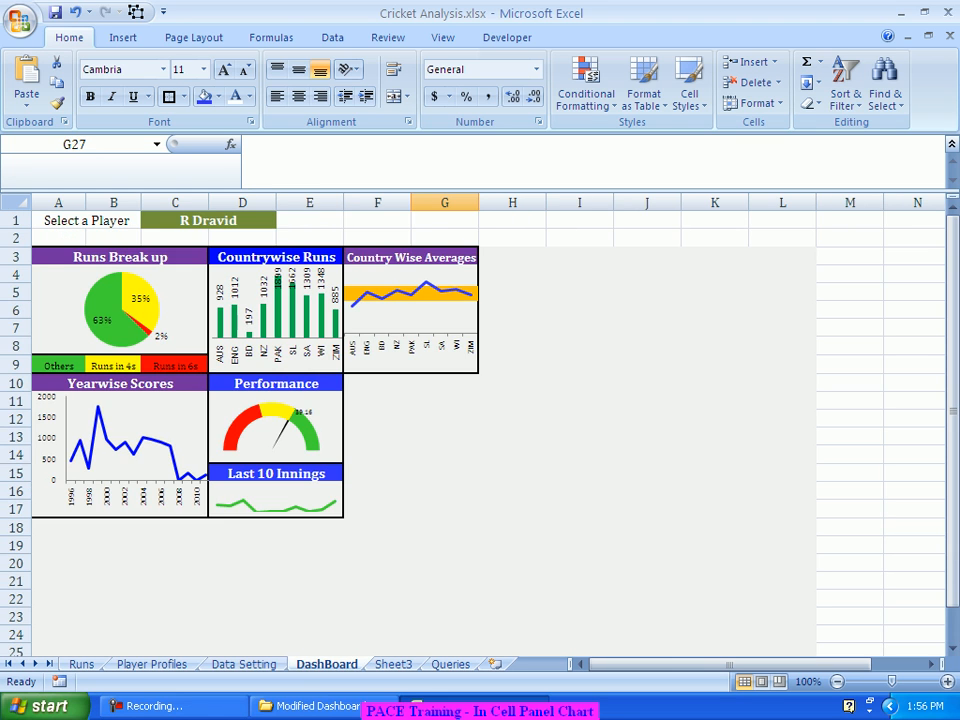
{"action": "left_click_drag", "start_coordinate": [377, 383], "coordinate": [444, 383]}
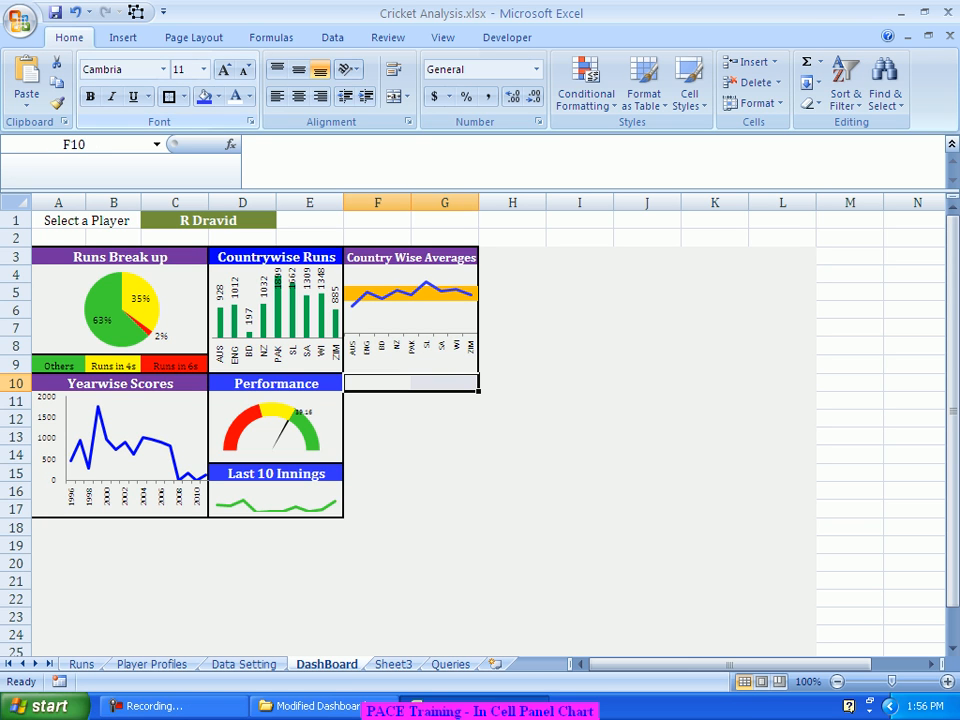
{"action": "left_click", "coordinate": [411, 257]}
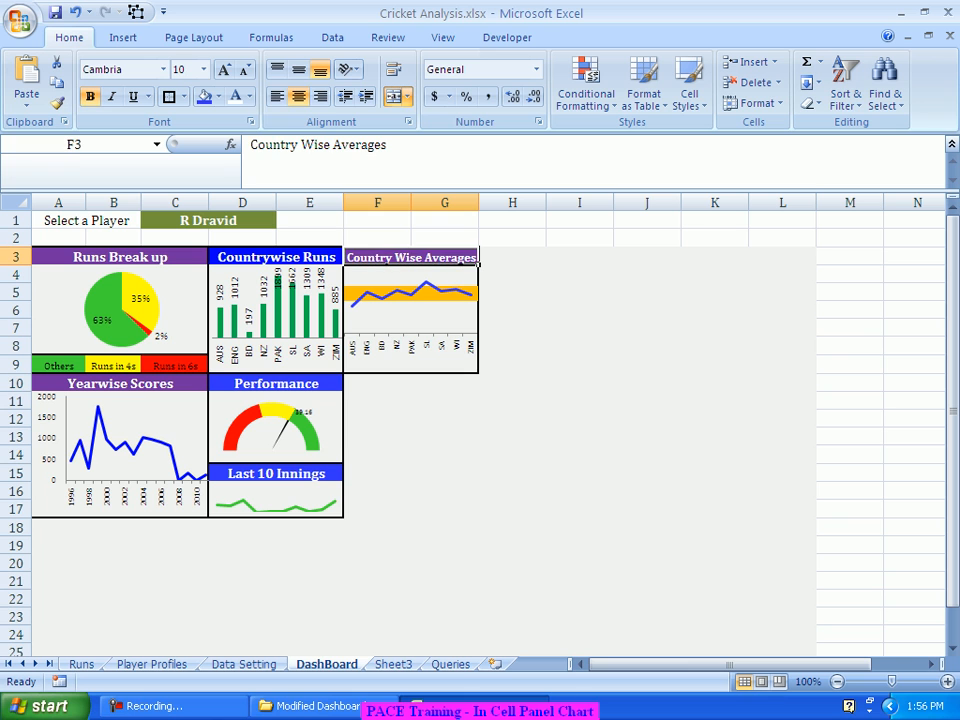
{"action": "left_click", "coordinate": [57, 103]}
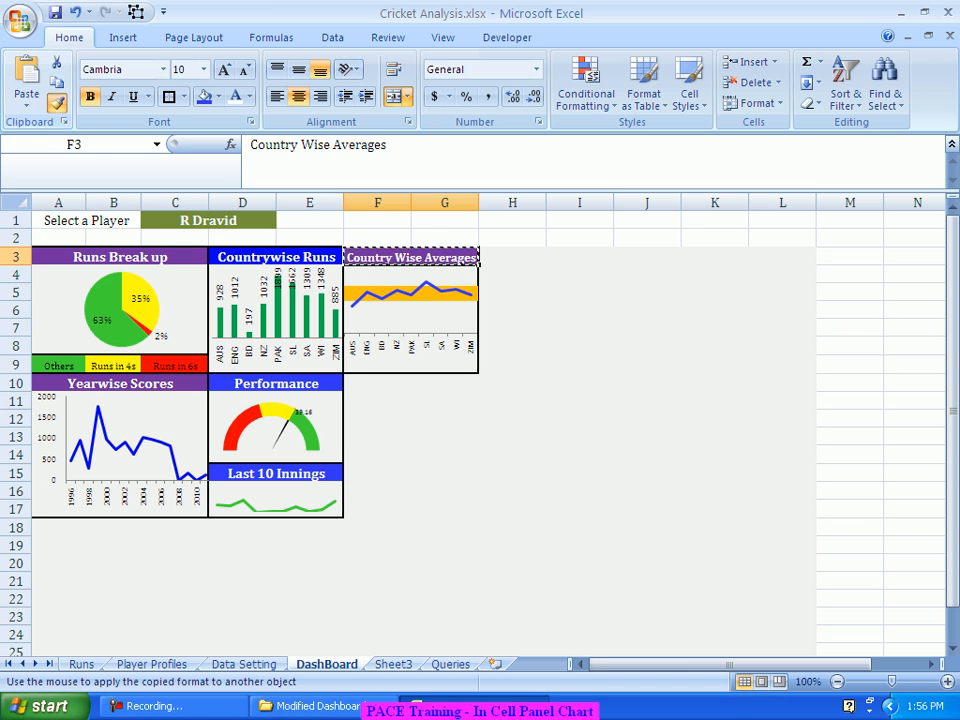
{"action": "left_click", "coordinate": [377, 383]}
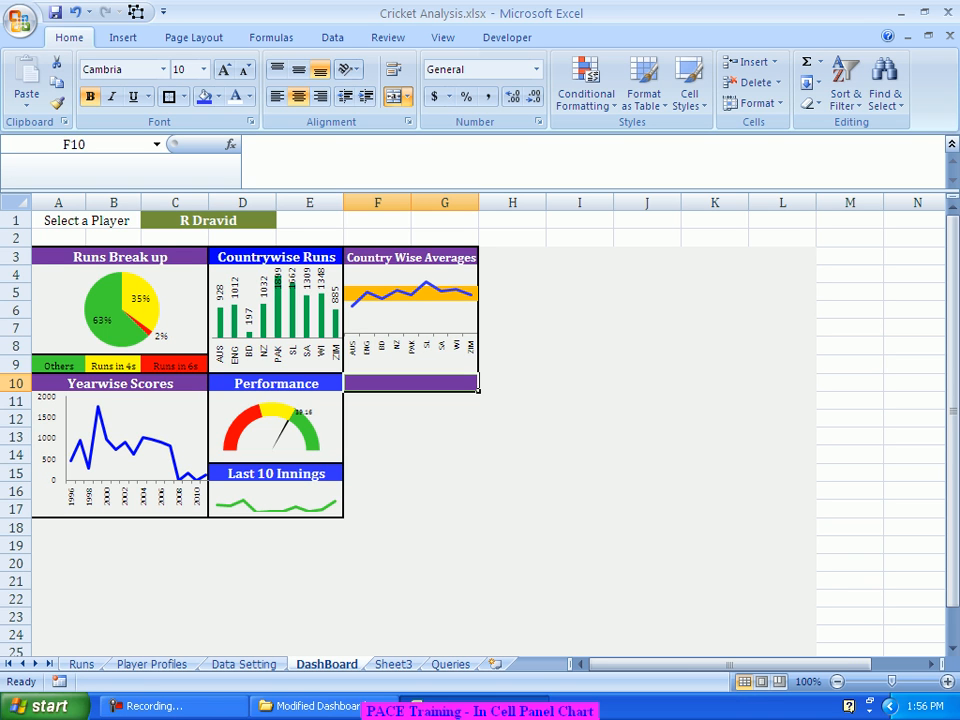
Enter the title Performance Scorecard in the newly formatted header cell F10
{"action": "type", "text": "P"}
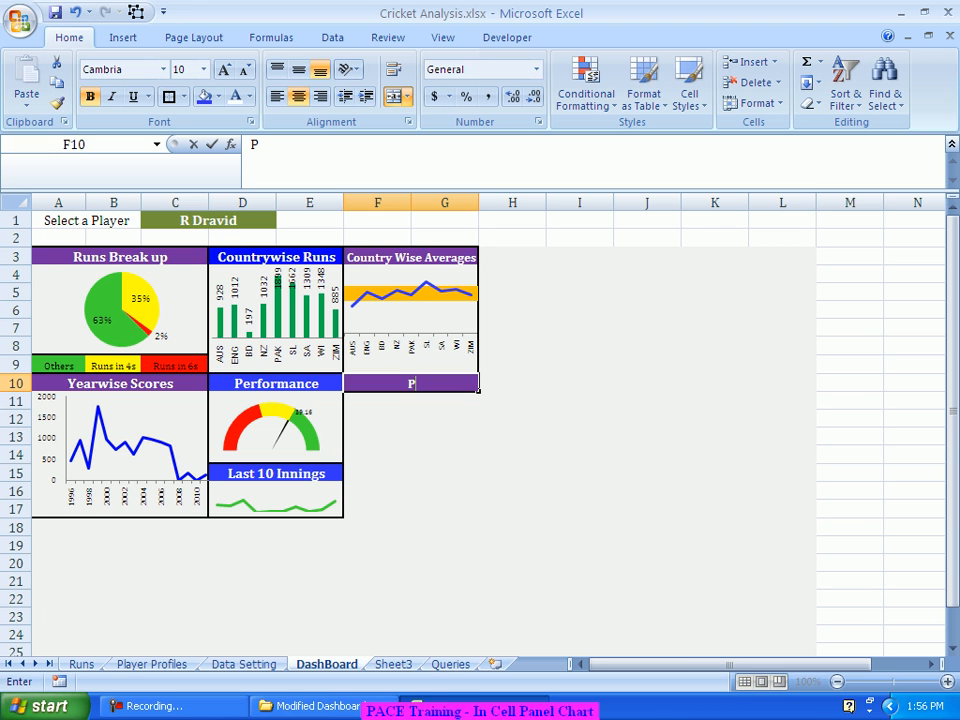
{"action": "key", "text": "BackSpace"}
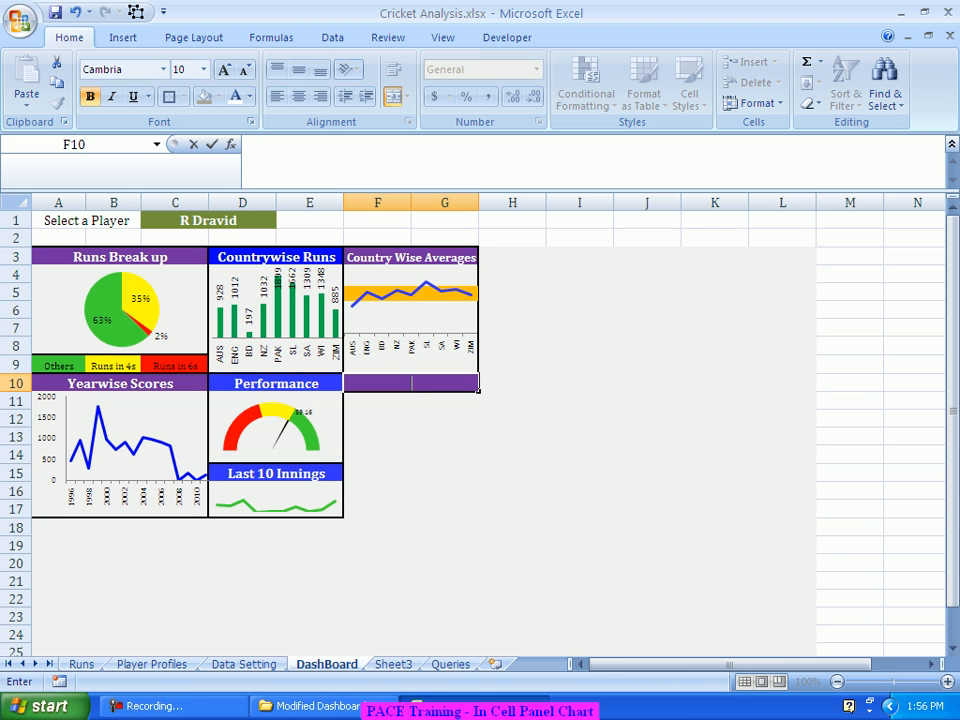
{"action": "type", "text": "Performance Sc"}
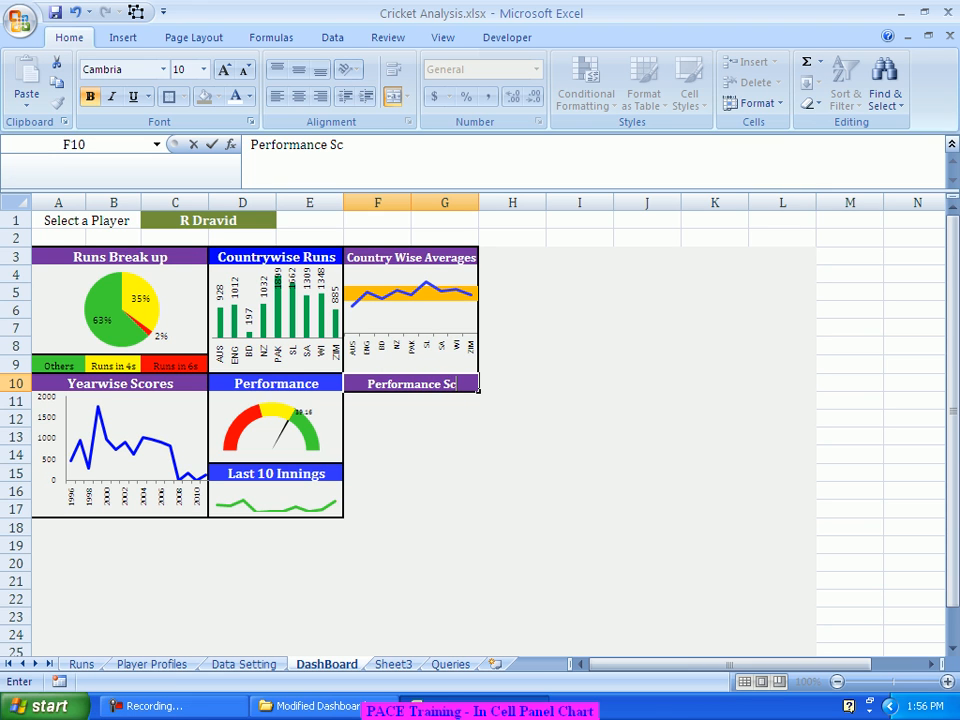
{"action": "type", "text": "orecard"}
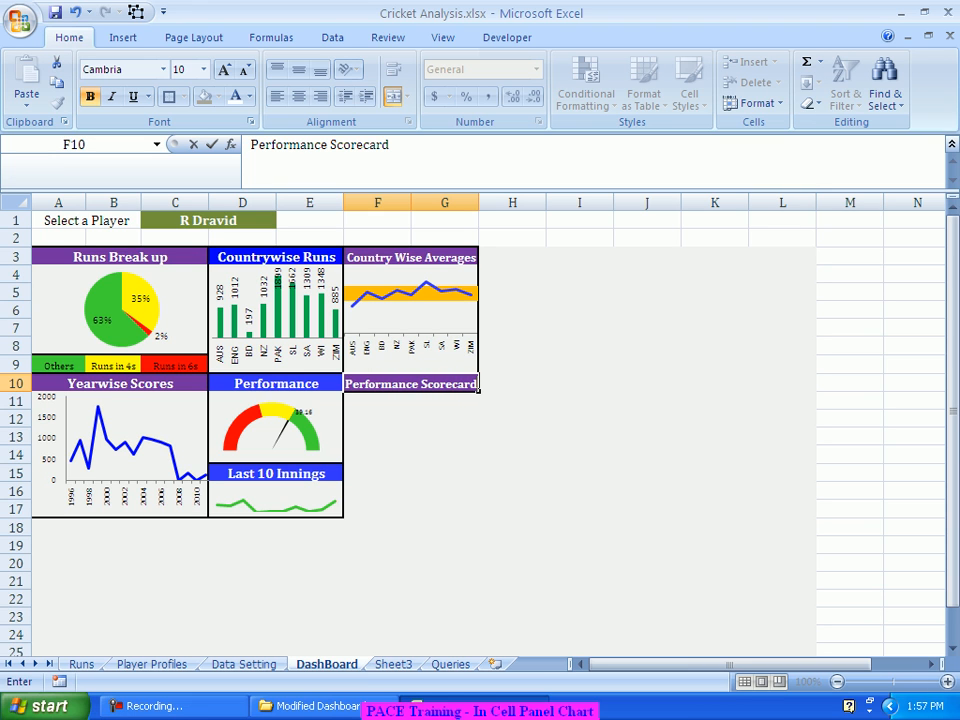
{"action": "left_click", "coordinate": [445, 455]}
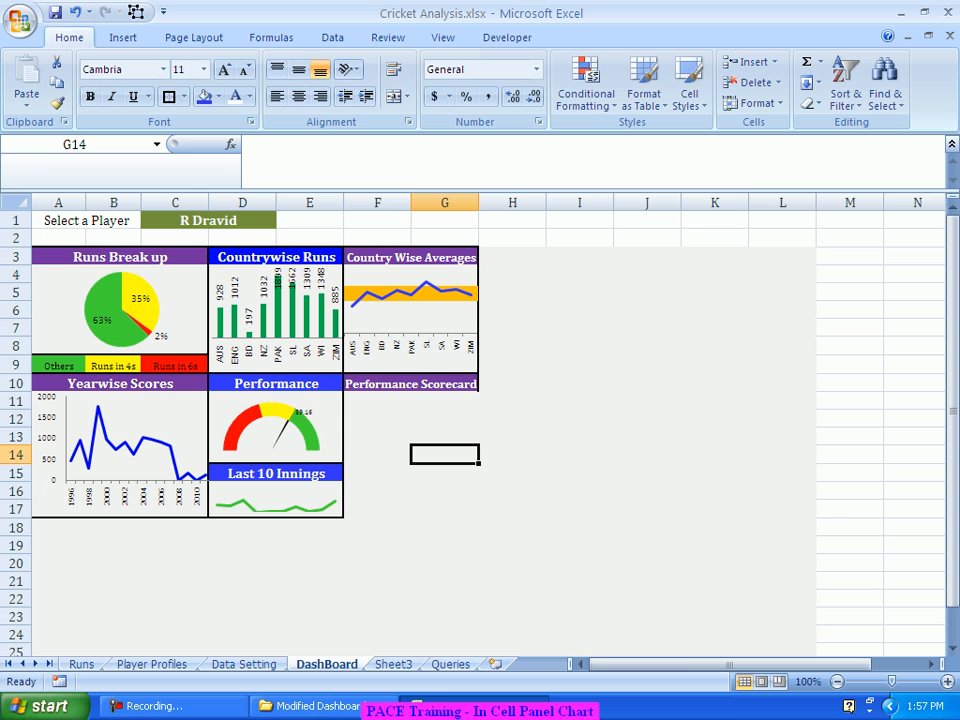
Link F11 to the Matches label in 'Data Setting'!A108 and fill the formula down to F17
{"action": "left_click", "coordinate": [377, 401]}
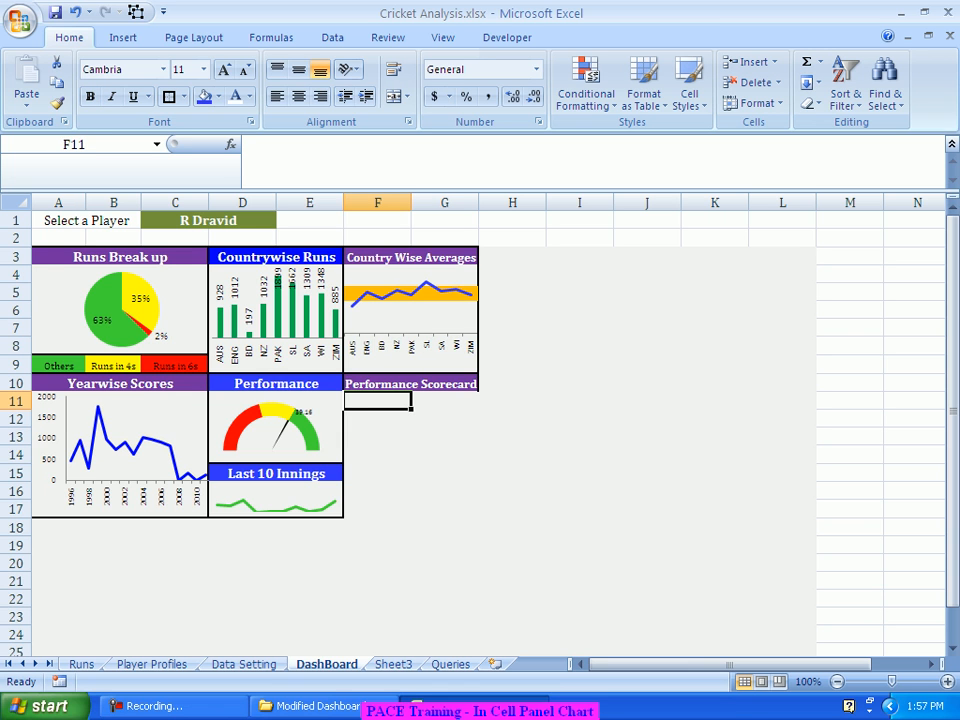
{"action": "type", "text": "="}
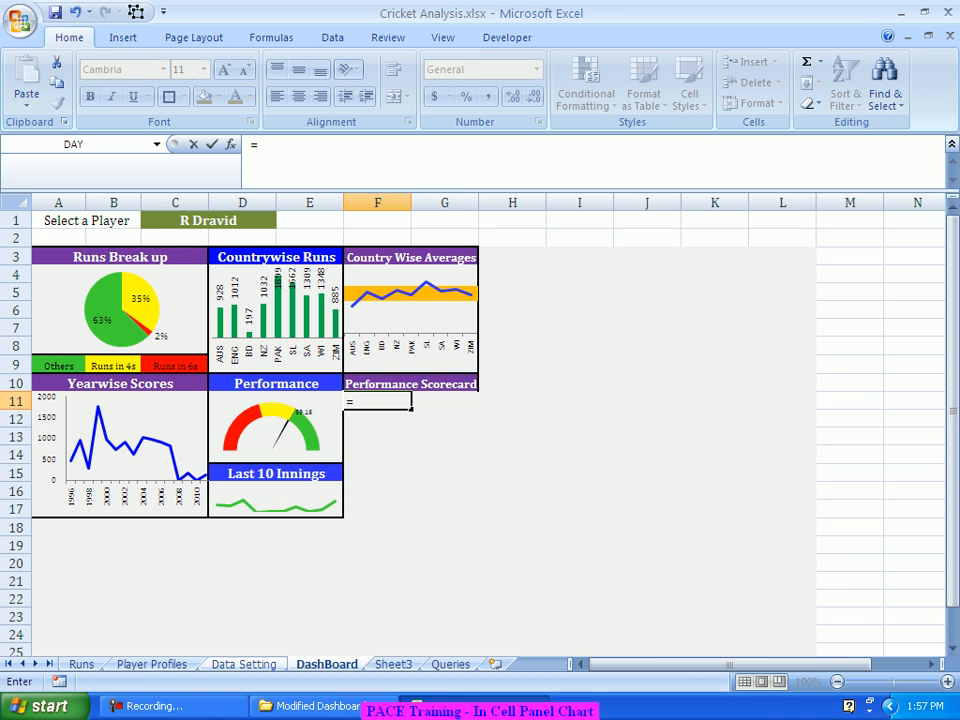
{"action": "key", "text": "ctrl+Page_Up"}
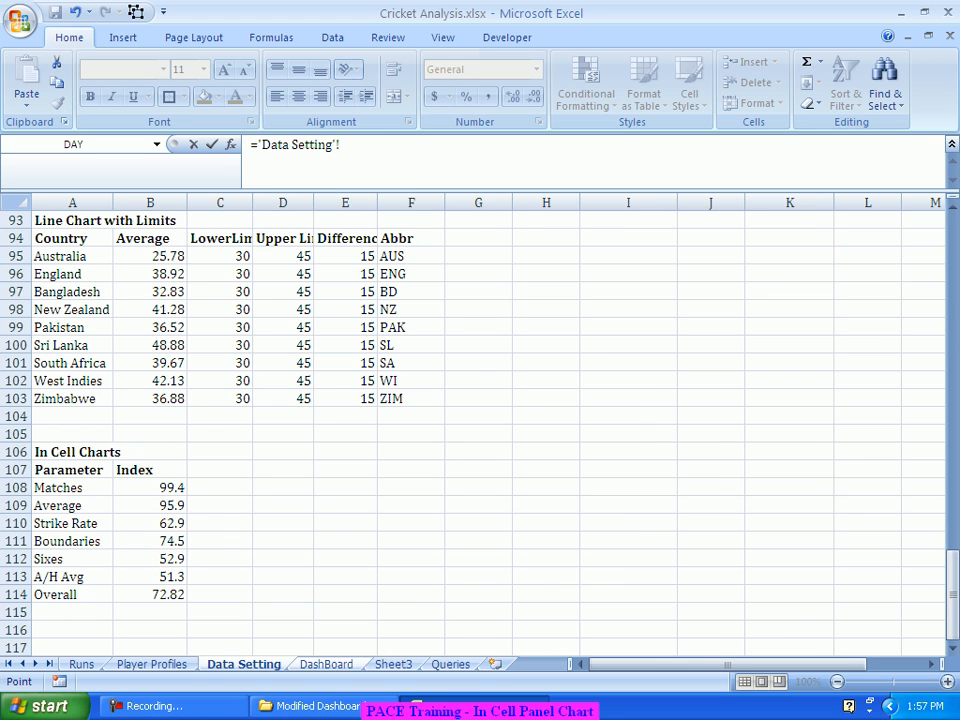
{"action": "left_click", "coordinate": [72, 488]}
{"action": "key", "text": "Return"}
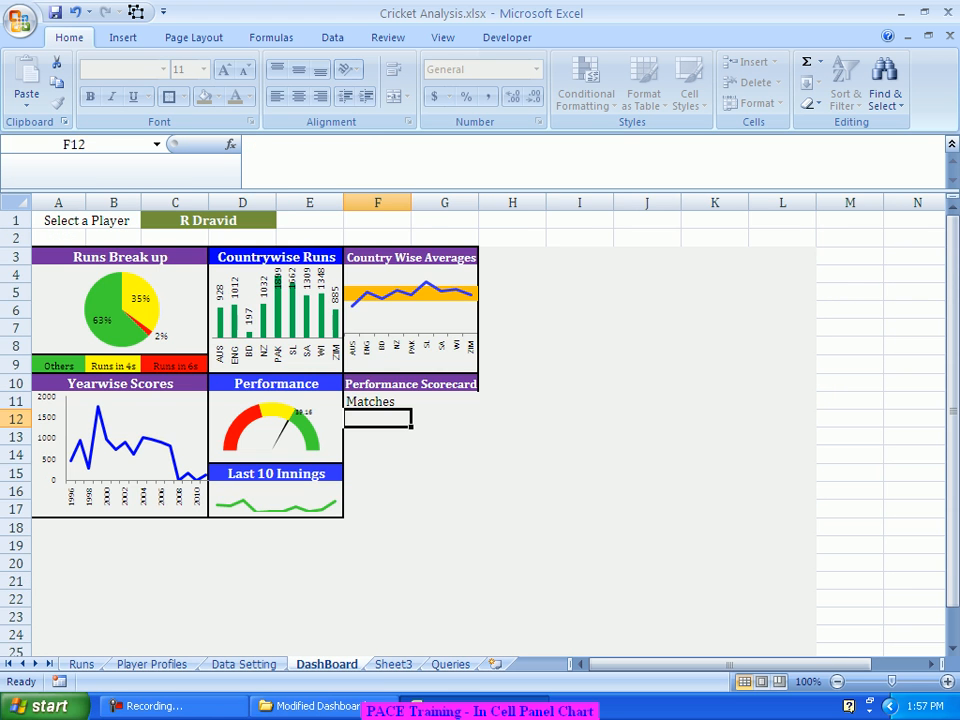
{"action": "left_click", "coordinate": [377, 401]}
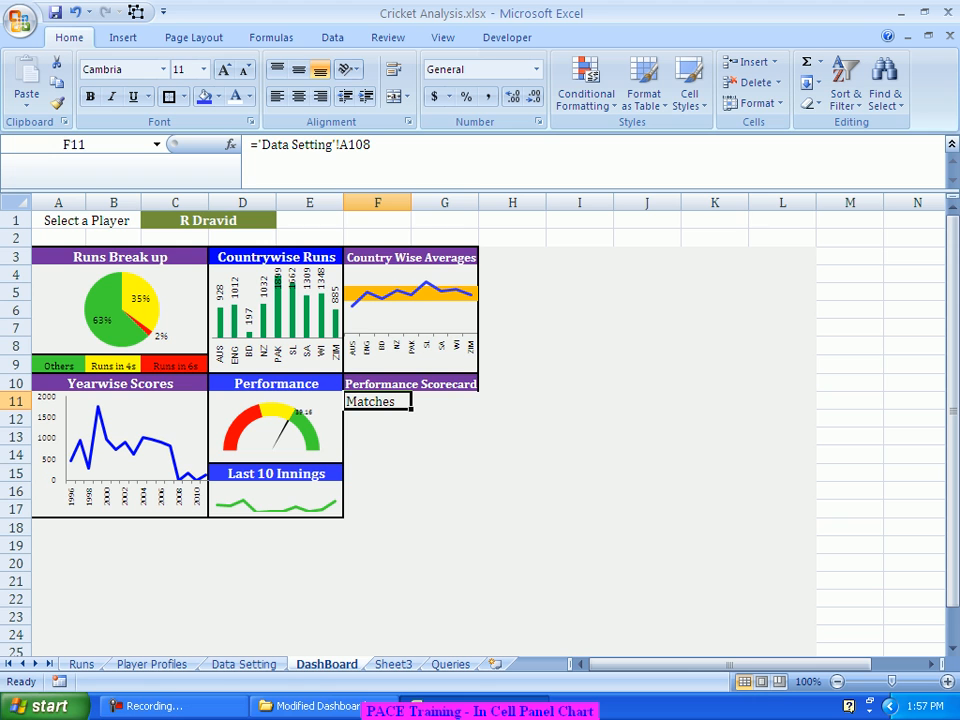
{"action": "left_click_drag", "start_coordinate": [410, 409], "coordinate": [410, 518]}
Enter =REPT("|",'Data Setting'!B108) in G11 to build the in-cell bar for Matches
{"action": "left_click", "coordinate": [445, 455]}
{"action": "left_click_drag", "start_coordinate": [445, 401], "coordinate": [445, 509]}
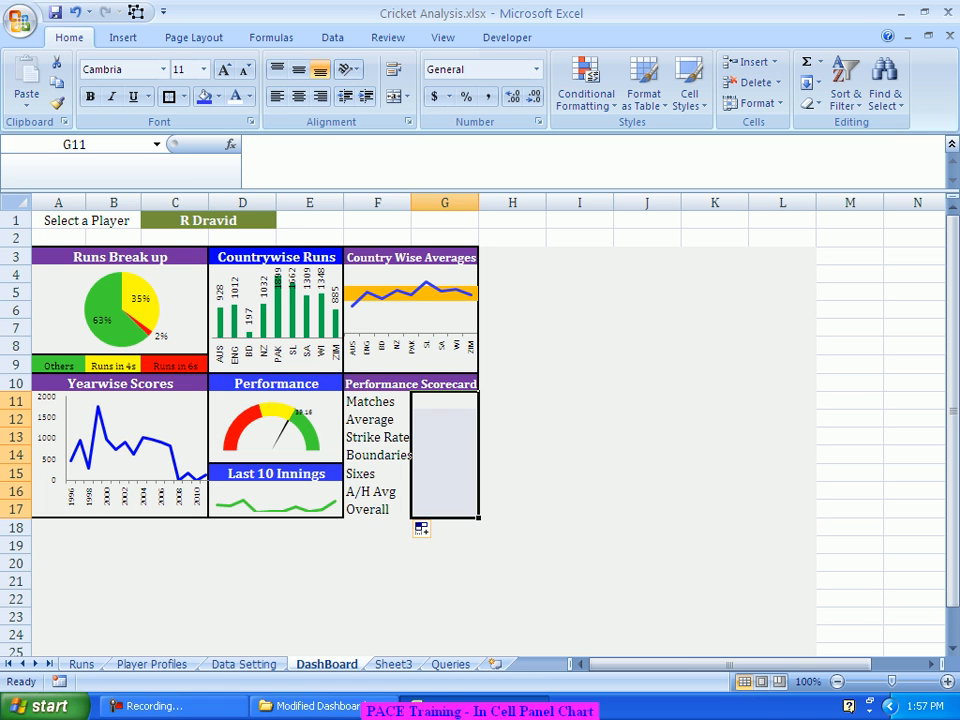
{"action": "left_click", "coordinate": [445, 401]}
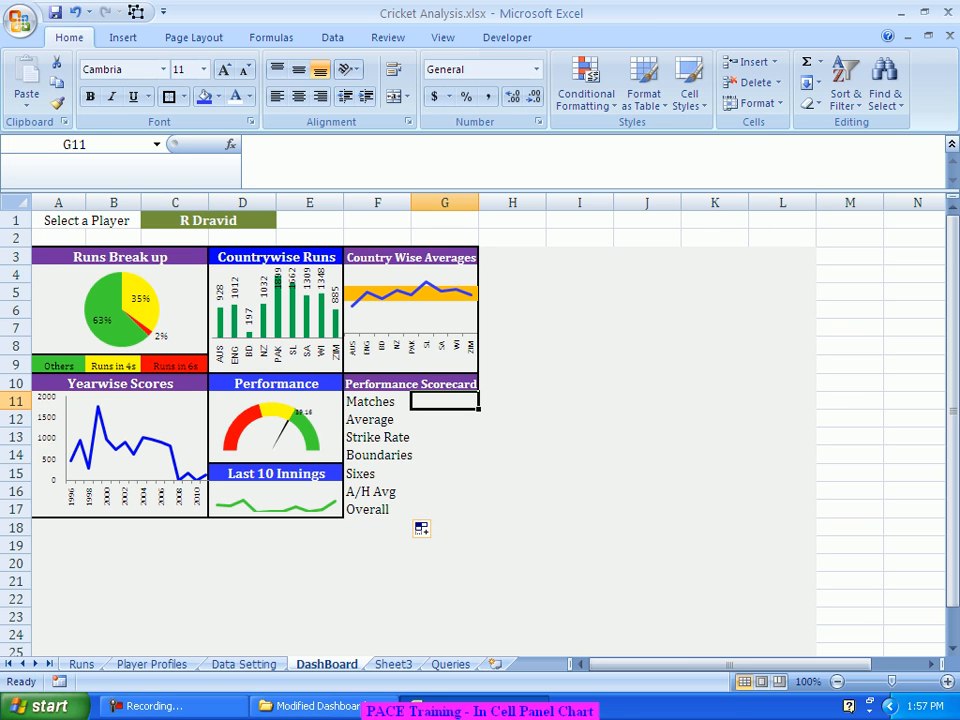
{"action": "type", "text": "="}
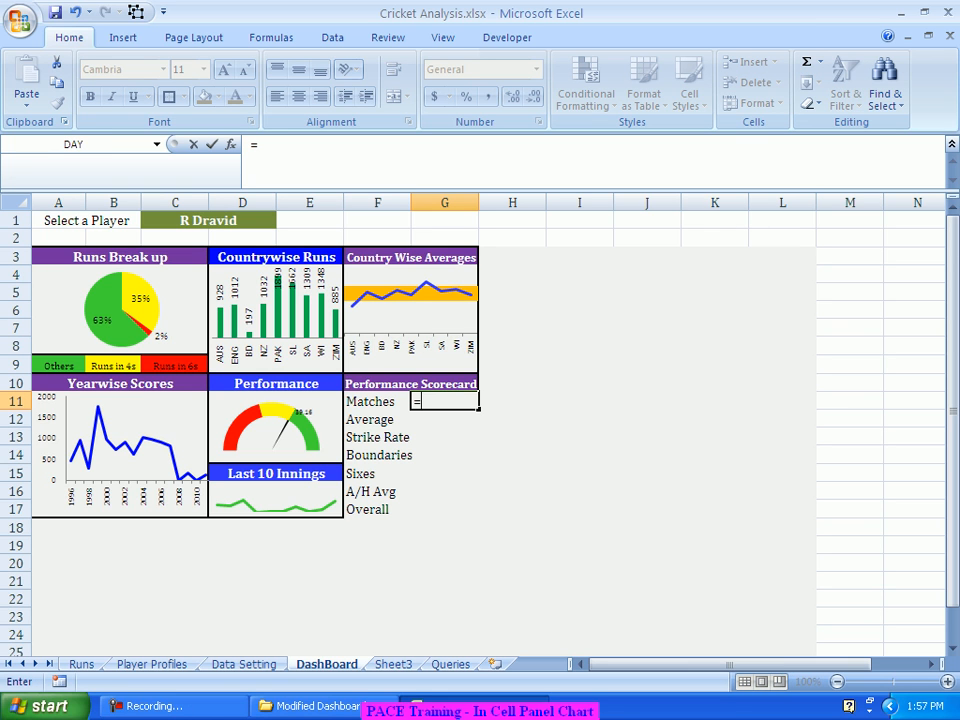
{"action": "type", "text": "Rept"}
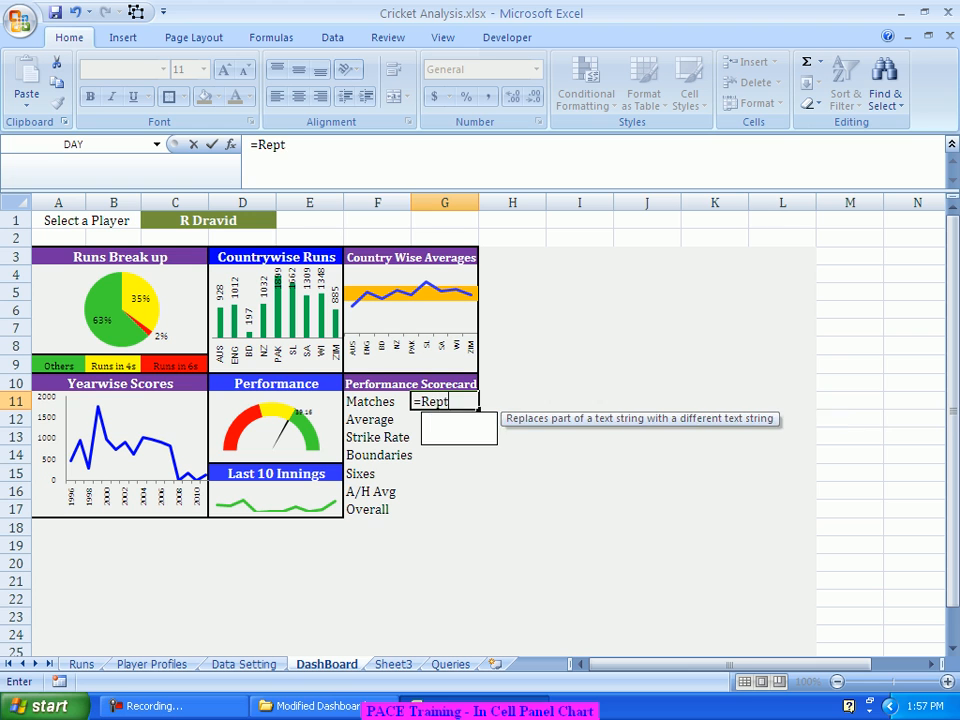
{"action": "key", "text": "Tab"}
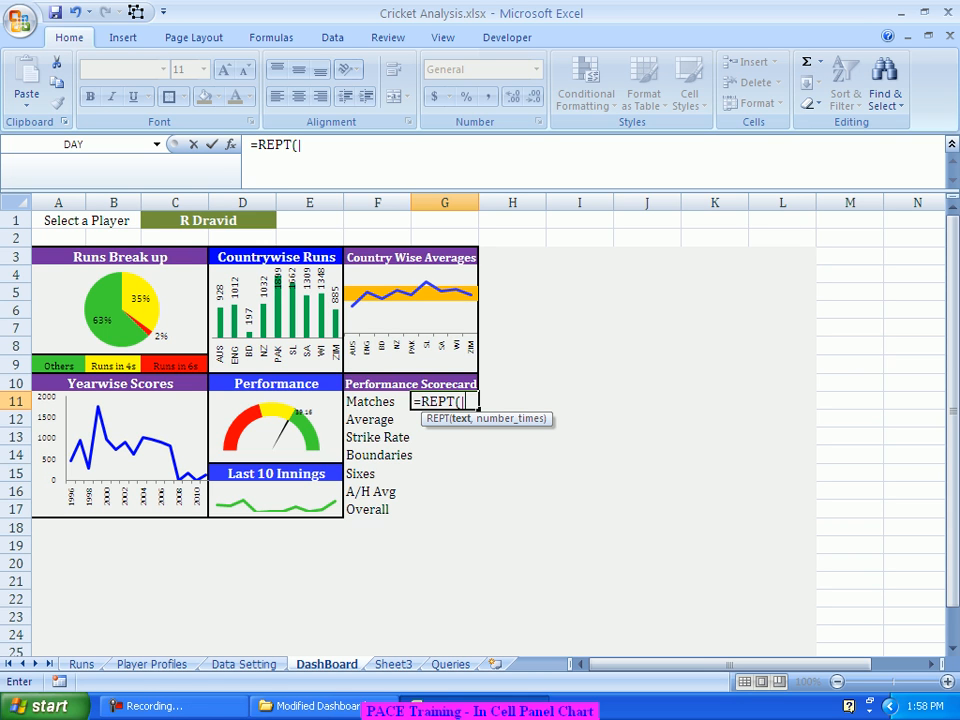
{"action": "type", "text": "\"|\","}
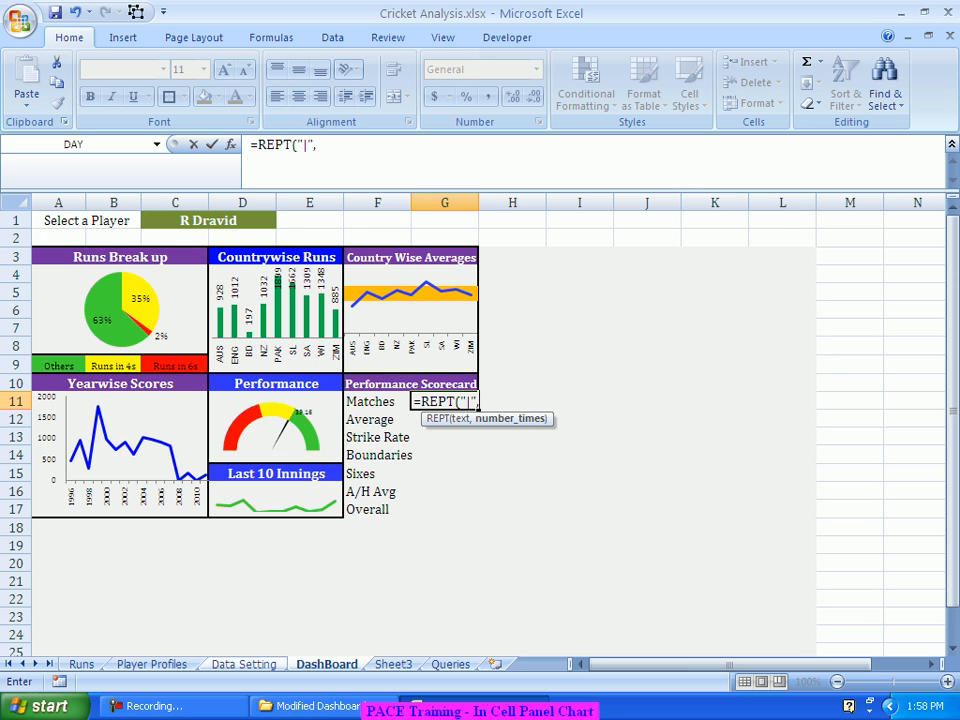
{"action": "key", "text": "ctrl+Page_Up"}
{"action": "left_click", "coordinate": [150, 488]}
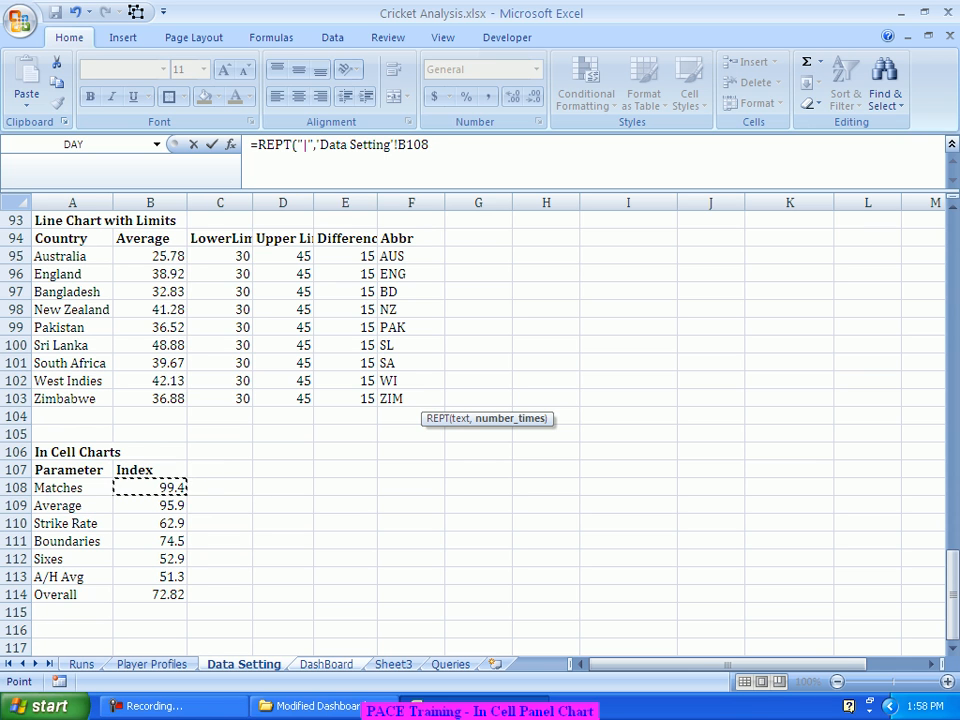
{"action": "type", "text": ")"}
{"action": "key", "text": "Return"}
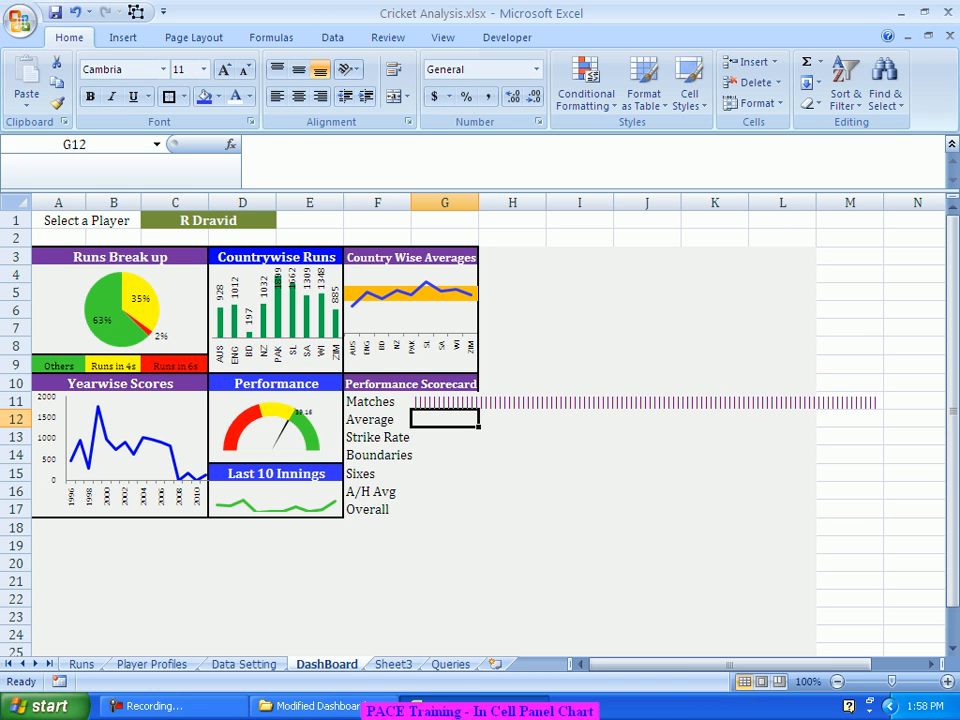
Change the font of the bar cell G11 to Playbill
{"action": "left_click", "coordinate": [444, 402]}
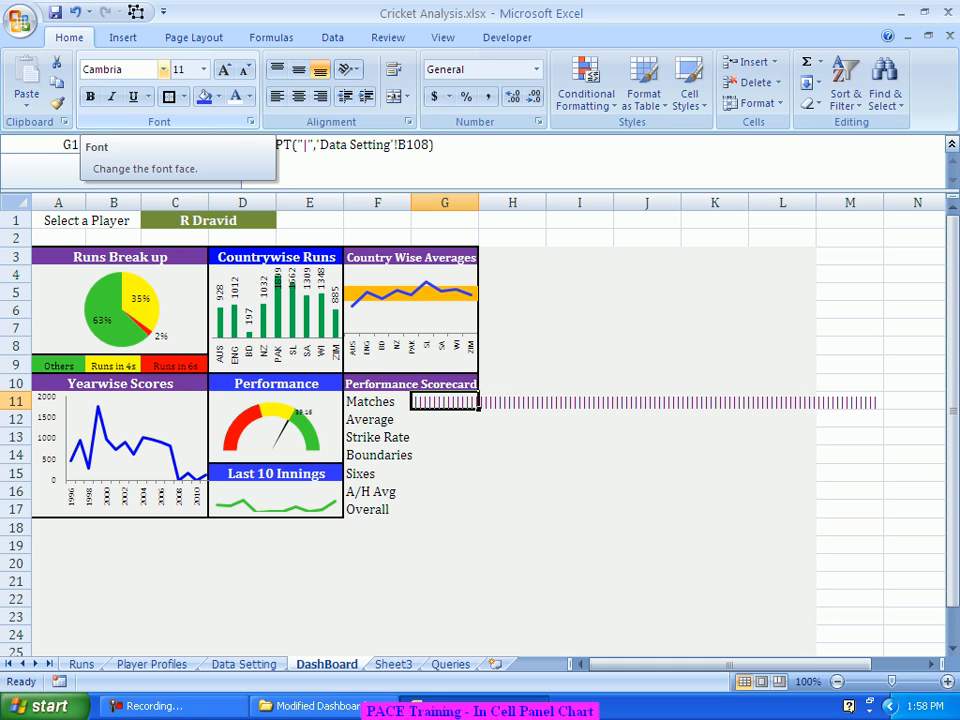
{"action": "left_click", "coordinate": [163, 69]}
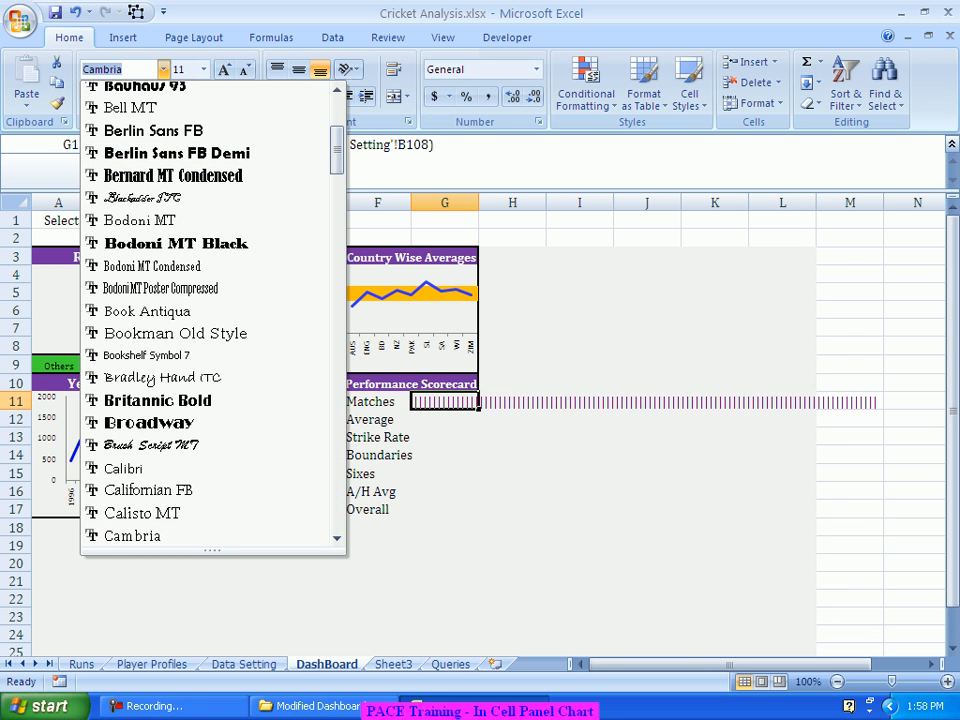
{"action": "scroll", "coordinate": [213, 315], "scroll_direction": "down", "scroll_amount": 20}
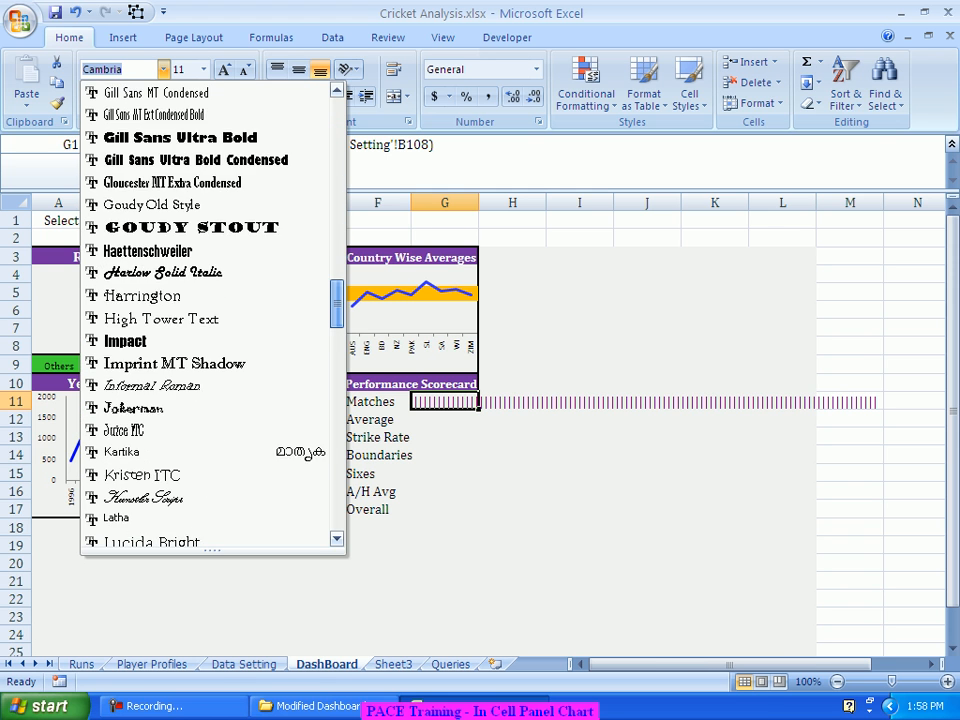
{"action": "scroll", "coordinate": [213, 315], "scroll_direction": "down", "scroll_amount": 13}
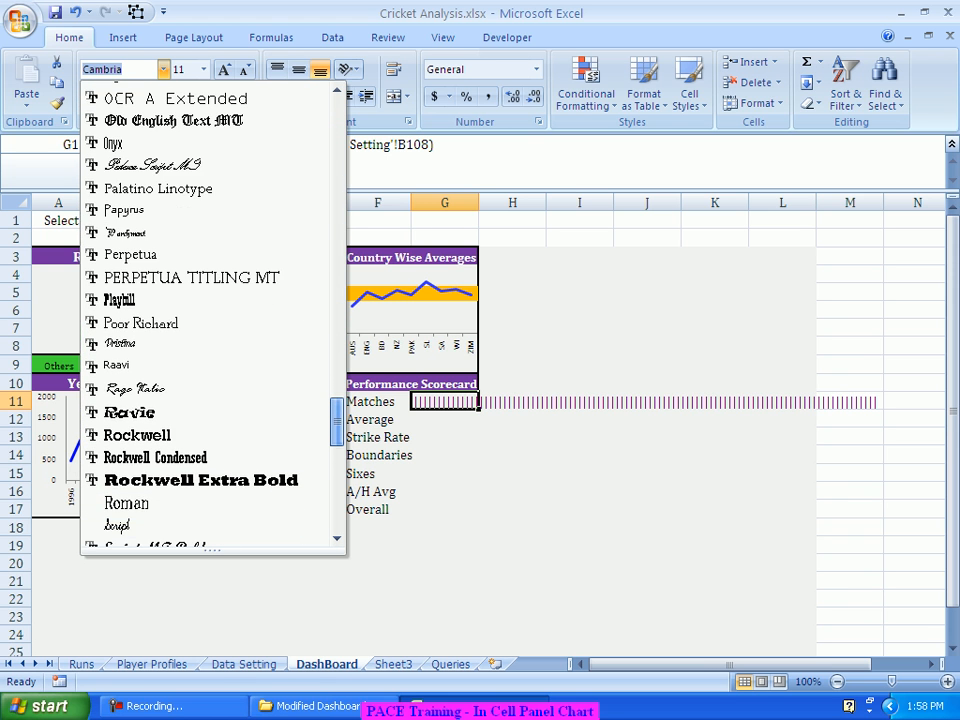
{"action": "scroll", "coordinate": [213, 315], "scroll_direction": "down", "scroll_amount": 3}
{"action": "scroll", "coordinate": [213, 315], "scroll_direction": "up", "scroll_amount": 3}
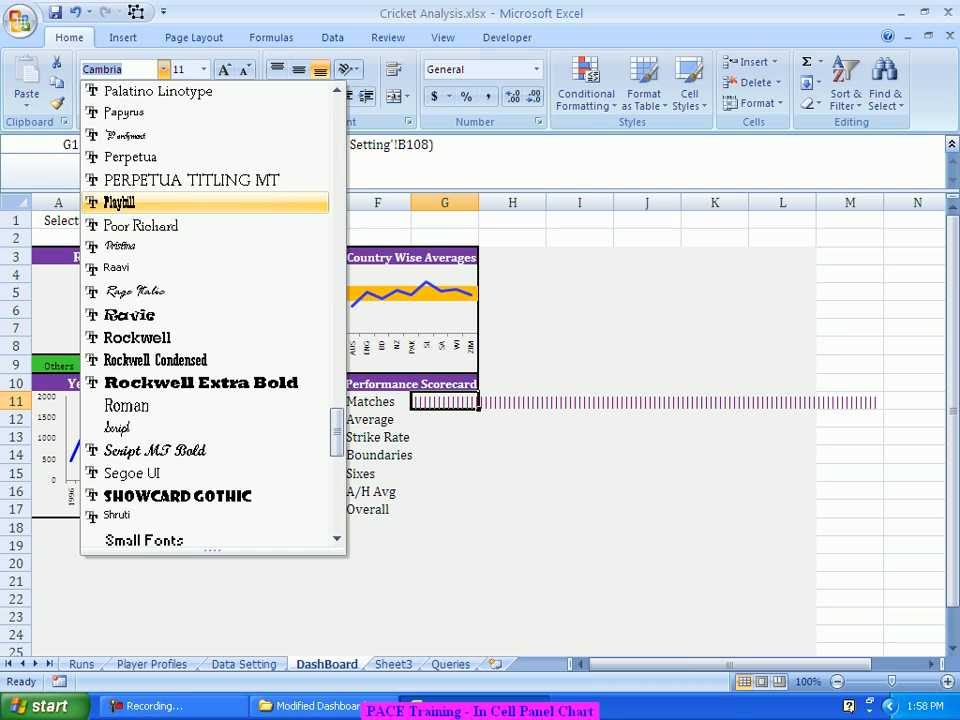
{"action": "left_click", "coordinate": [130, 202]}
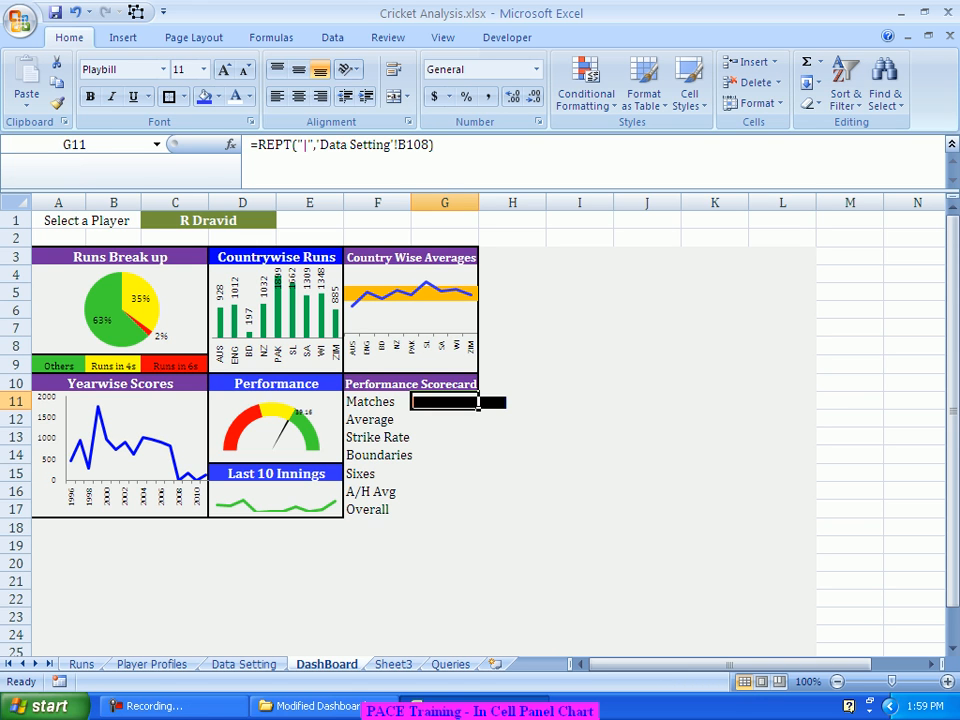
Try to shorten the G11 bar by appending *0.75 after the closing parenthesis of the REPT formula
{"action": "left_click", "coordinate": [443, 172]}
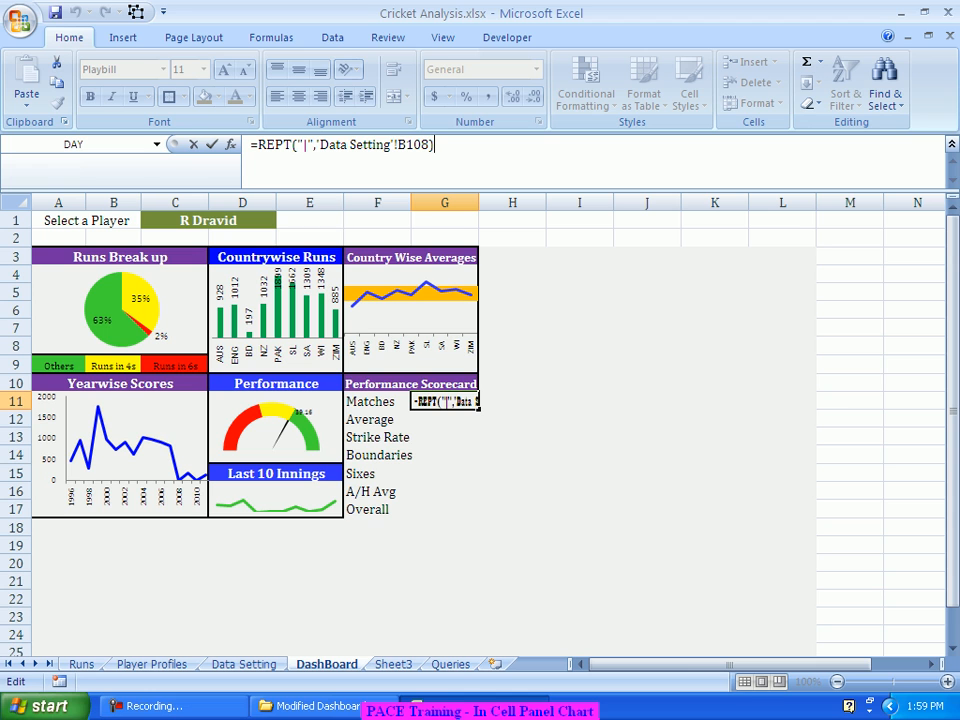
{"action": "key", "text": "End"}
{"action": "type", "text": "*0.75"}
{"action": "key", "text": "Return"}
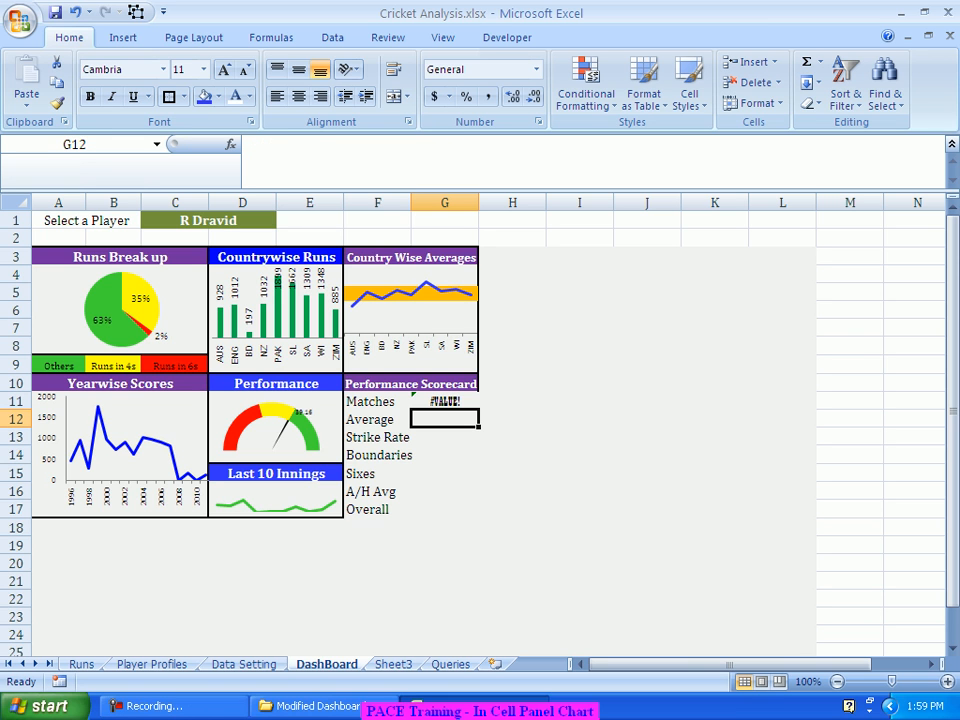
Move the *0.75 factor inside REPT so G11 reads =REPT("|",'Data Setting'!B108*0.75)
{"action": "key", "text": "Up"}
{"action": "key", "text": "F2"}
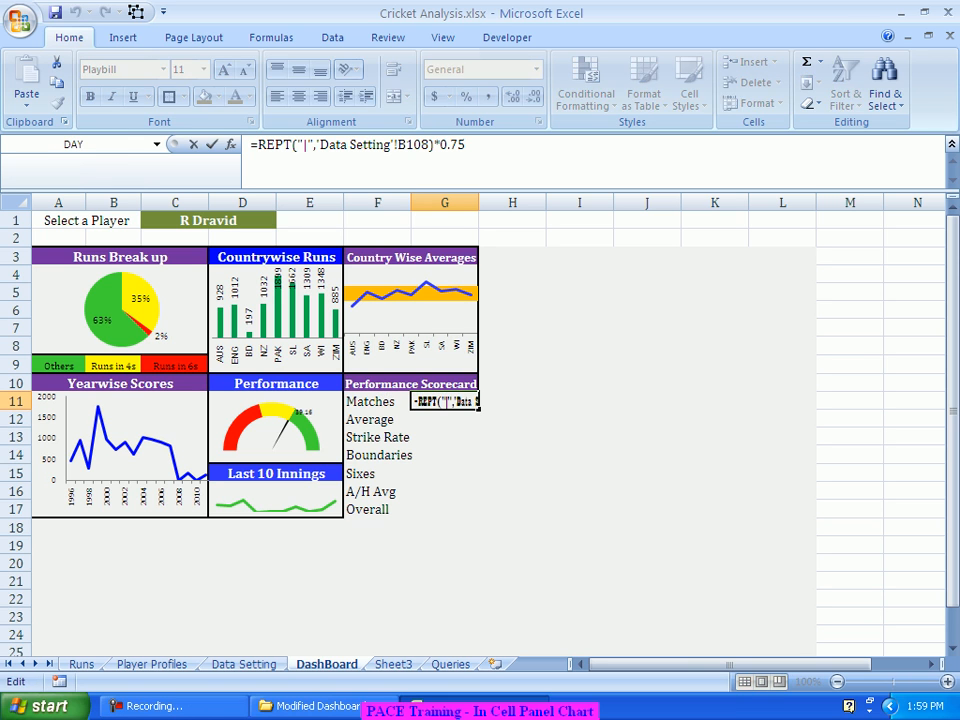
{"action": "key", "text": "BackSpace"}
{"action": "key", "text": "BackSpace"}
{"action": "key", "text": "BackSpace"}
{"action": "key", "text": "BackSpace"}
{"action": "key", "text": "BackSpace"}
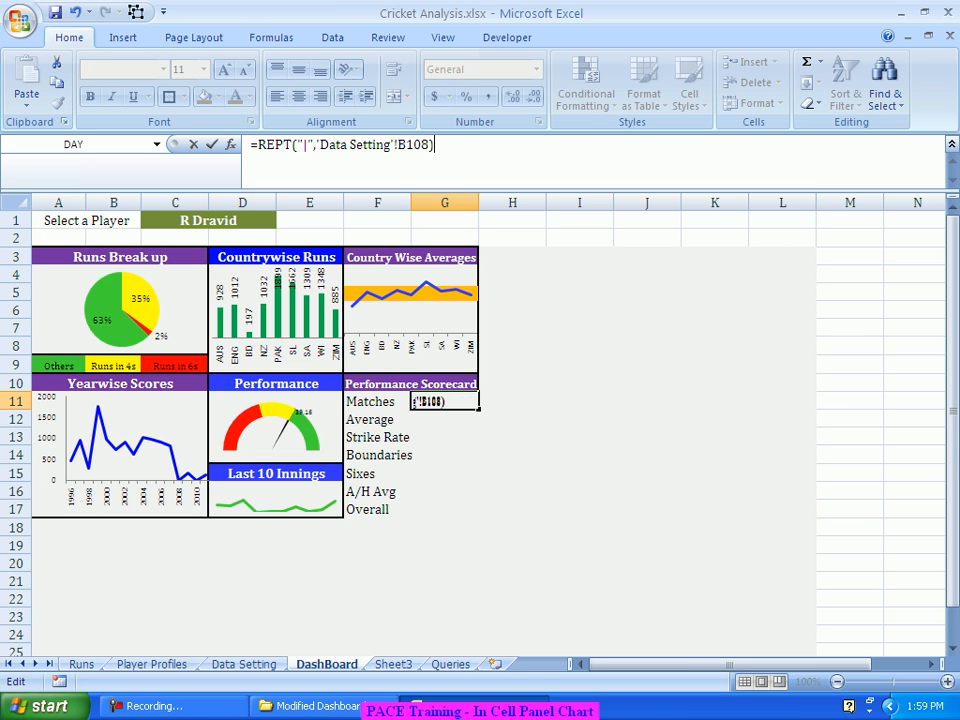
{"action": "key", "text": "Left"}
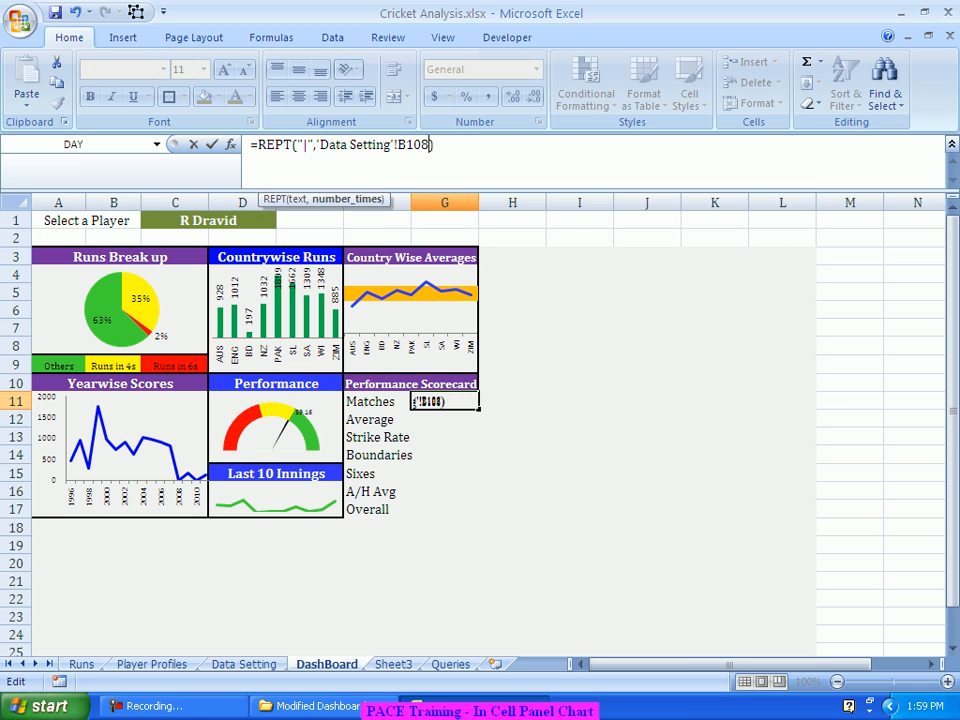
{"action": "type", "text": "*0.75"}
{"action": "key", "text": "Return"}
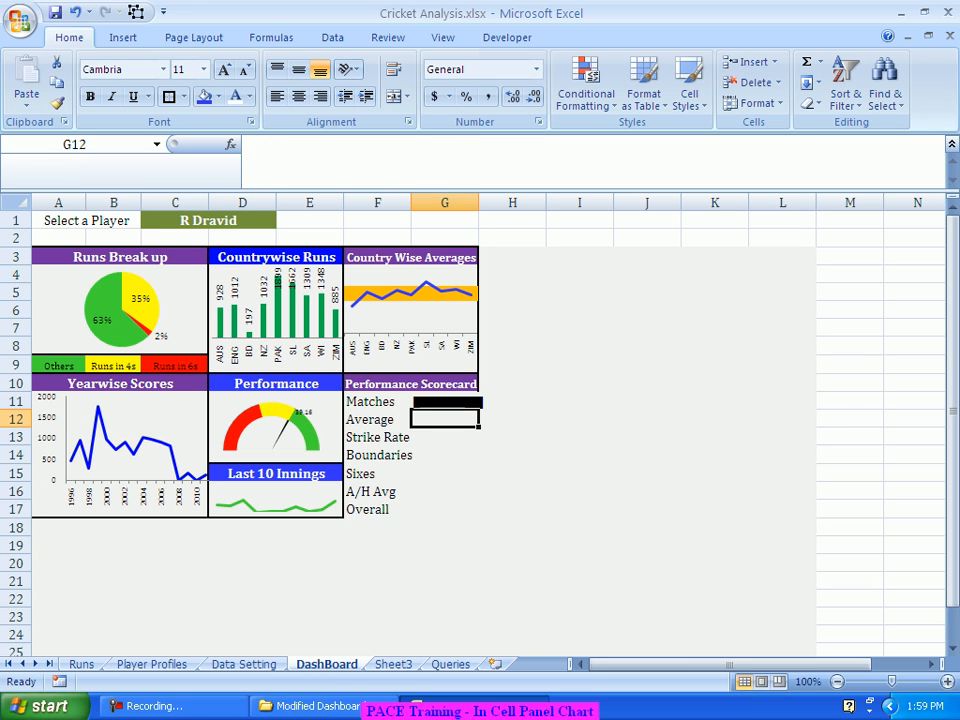
Widen column G slightly to fit the Matches bar and fill the G11 formula down to G17
{"action": "mouse_move", "coordinate": [478, 203]}
{"action": "left_mouse_down"}
{"action": "mouse_move", "coordinate": [491, 203]}
{"action": "mouse_move", "coordinate": [482, 203]}
{"action": "left_mouse_up"}
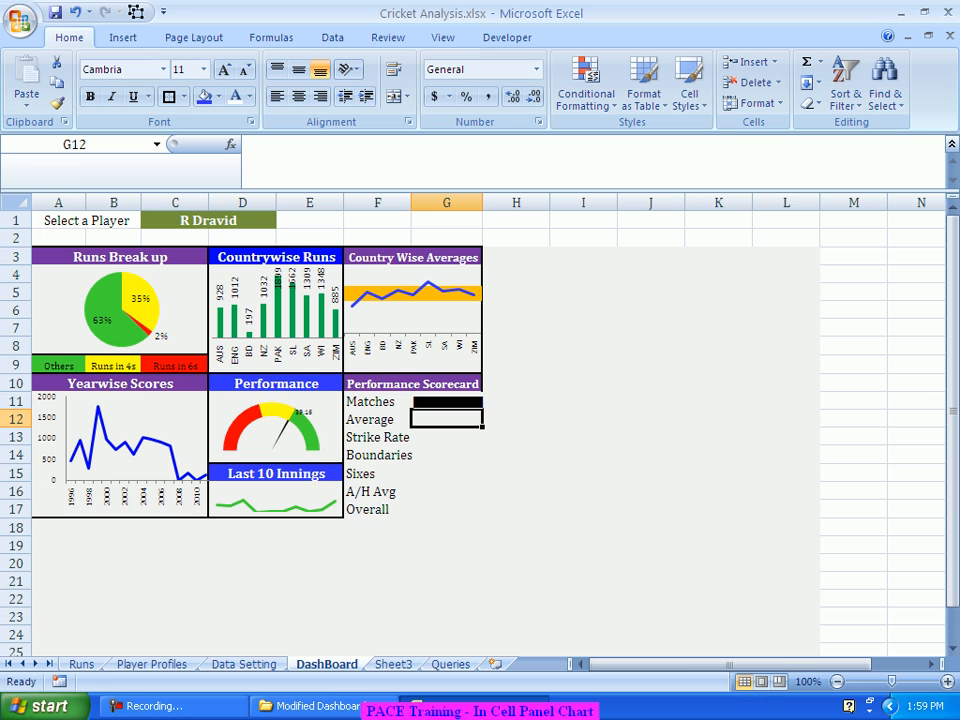
{"action": "left_click", "coordinate": [583, 455]}
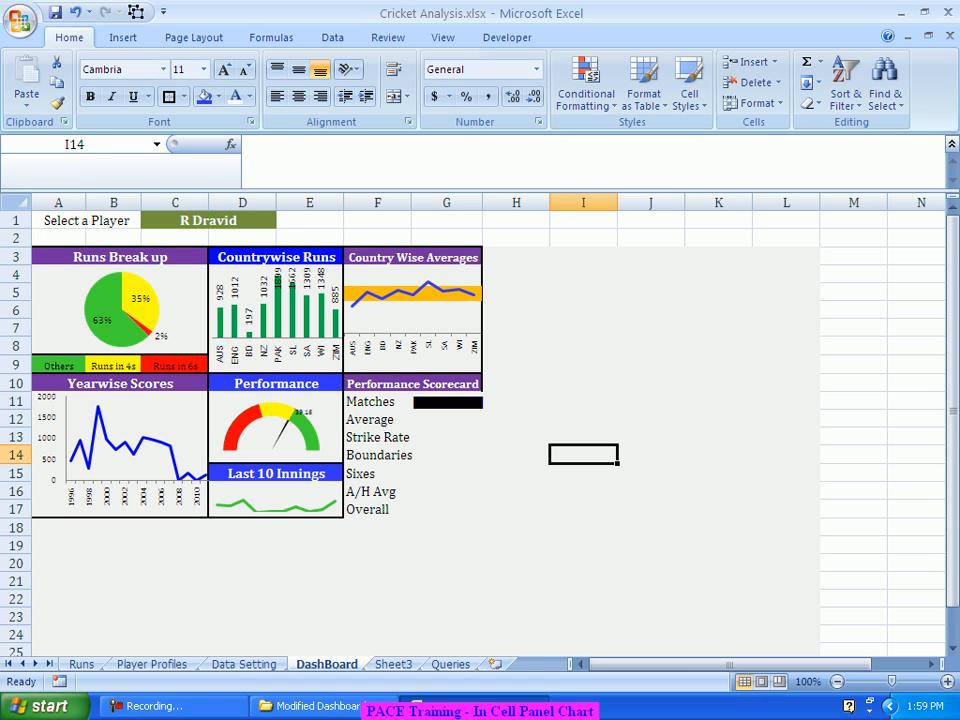
{"action": "left_click", "coordinate": [447, 402]}
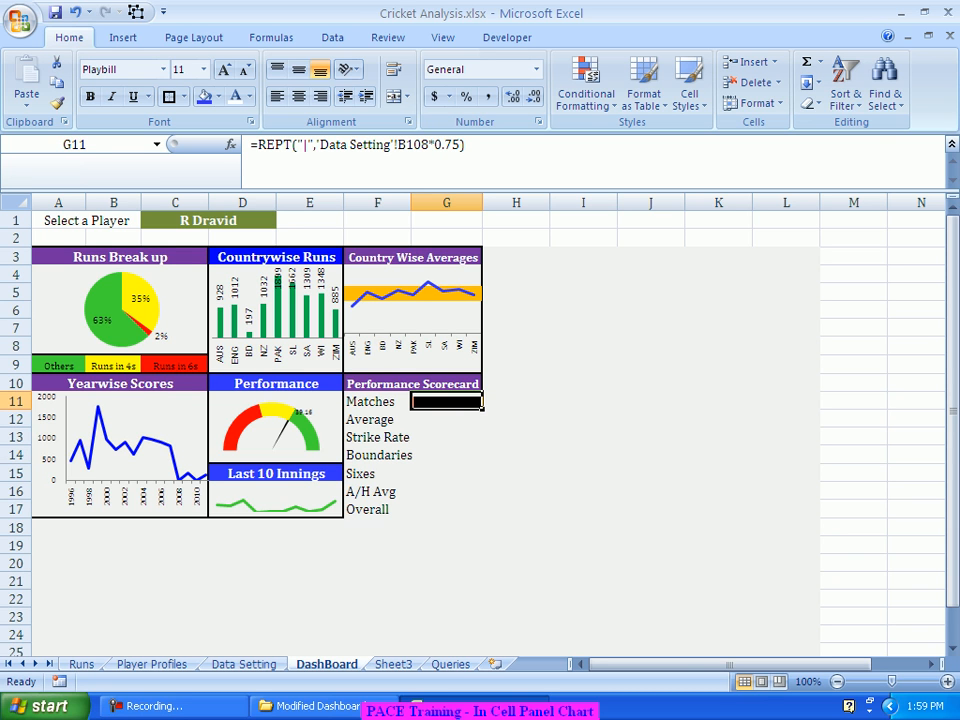
{"action": "left_click_drag", "start_coordinate": [482, 409], "coordinate": [483, 517]}
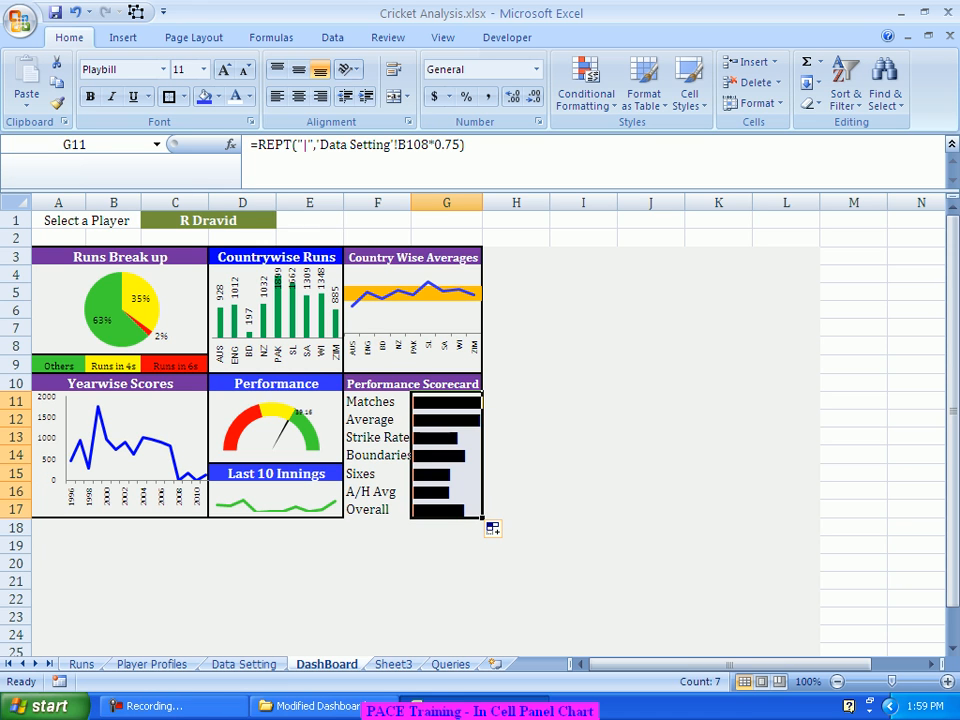
{"action": "left_click", "coordinate": [516, 491]}
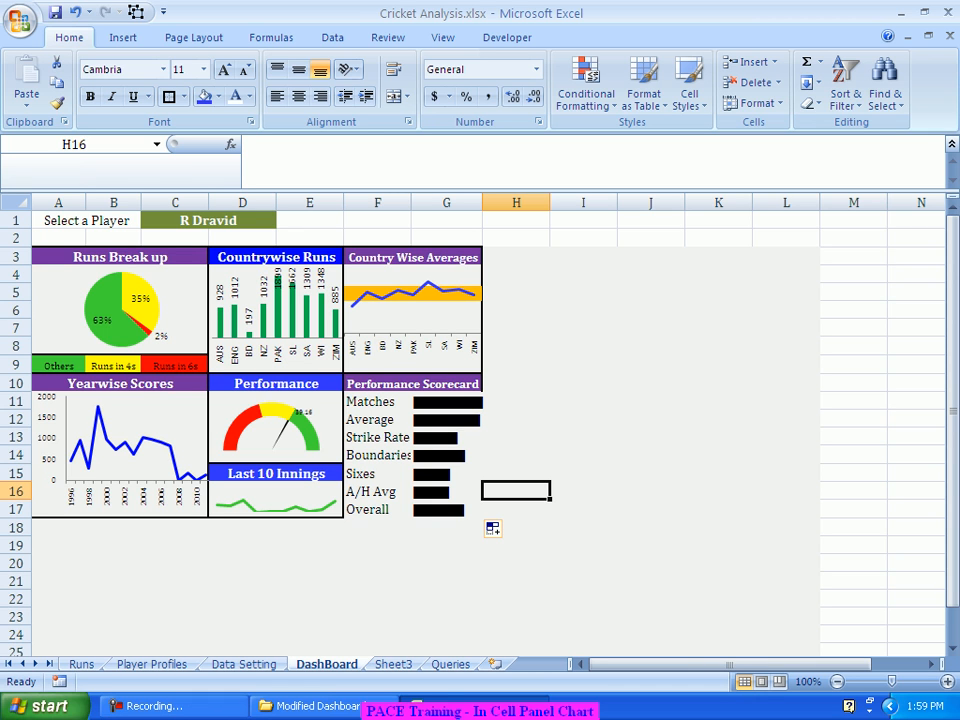
Apply a thick box border around the scorecard range F11:G17
{"action": "left_click_drag", "start_coordinate": [377, 401], "coordinate": [446, 509]}
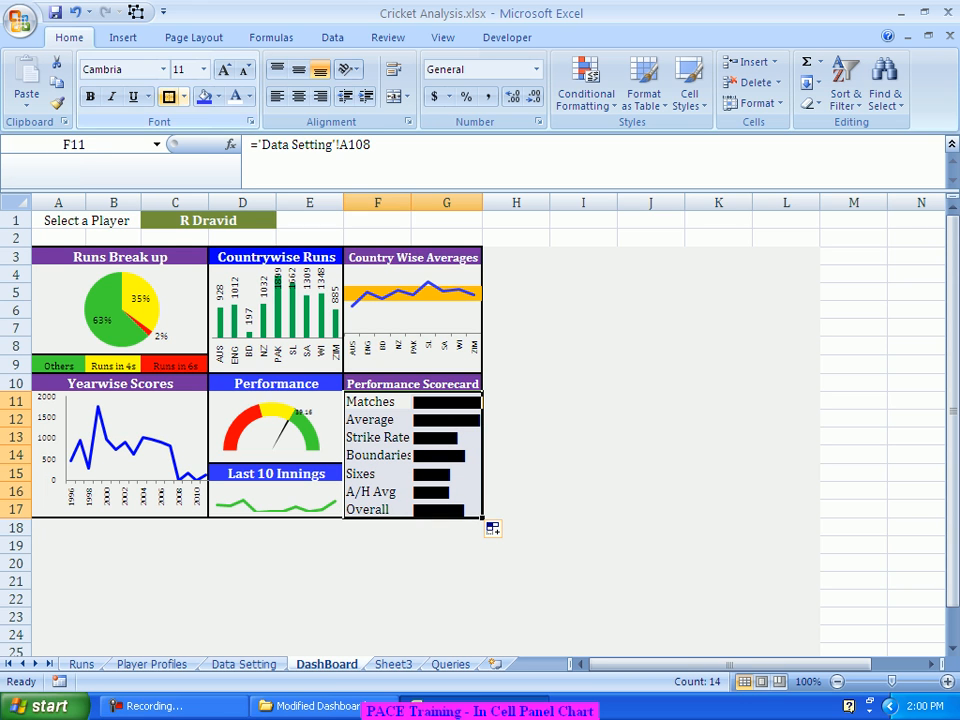
{"action": "left_click", "coordinate": [169, 97]}
{"action": "left_click", "coordinate": [651, 402]}
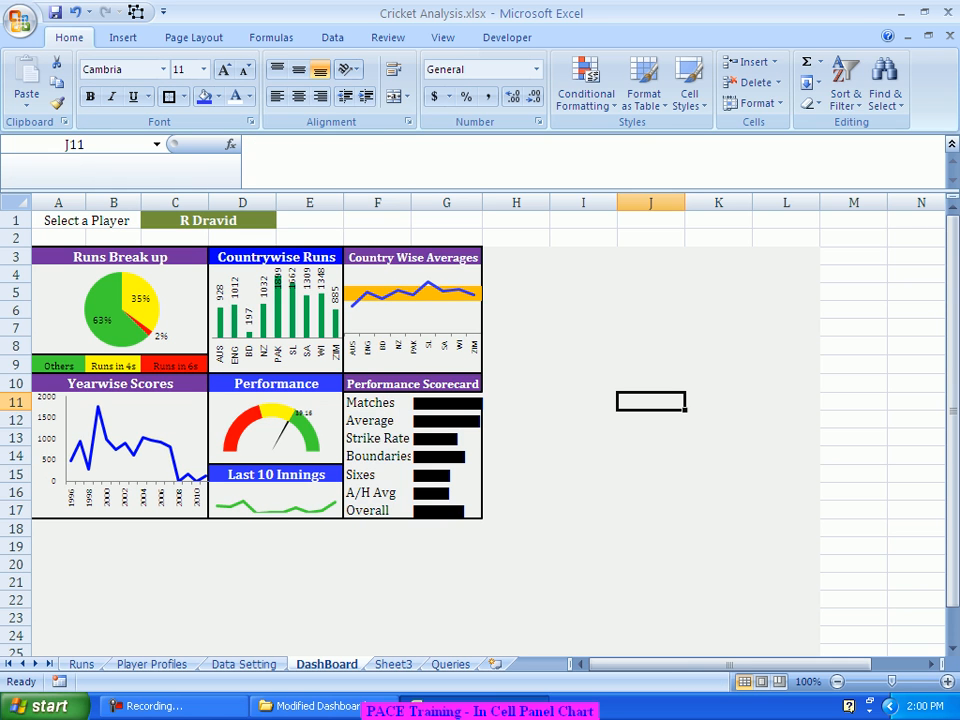
Set the font color of the bars in G11:G17 to Olive Green, Accent 3, Darker 25%
{"action": "left_click_drag", "start_coordinate": [447, 403], "coordinate": [447, 511]}
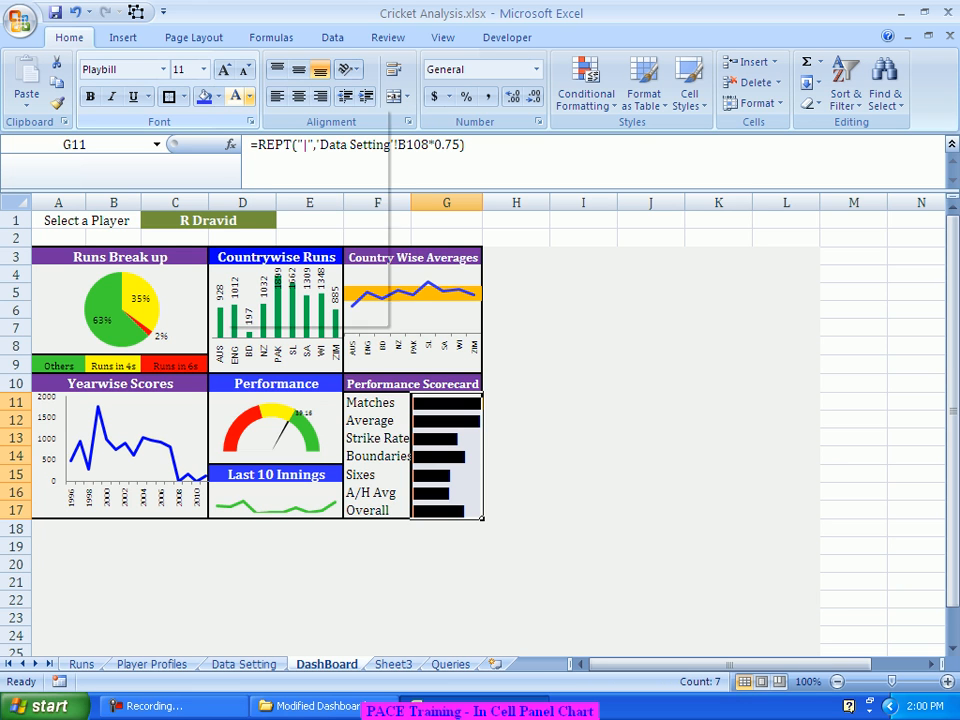
{"action": "left_click", "coordinate": [249, 97]}
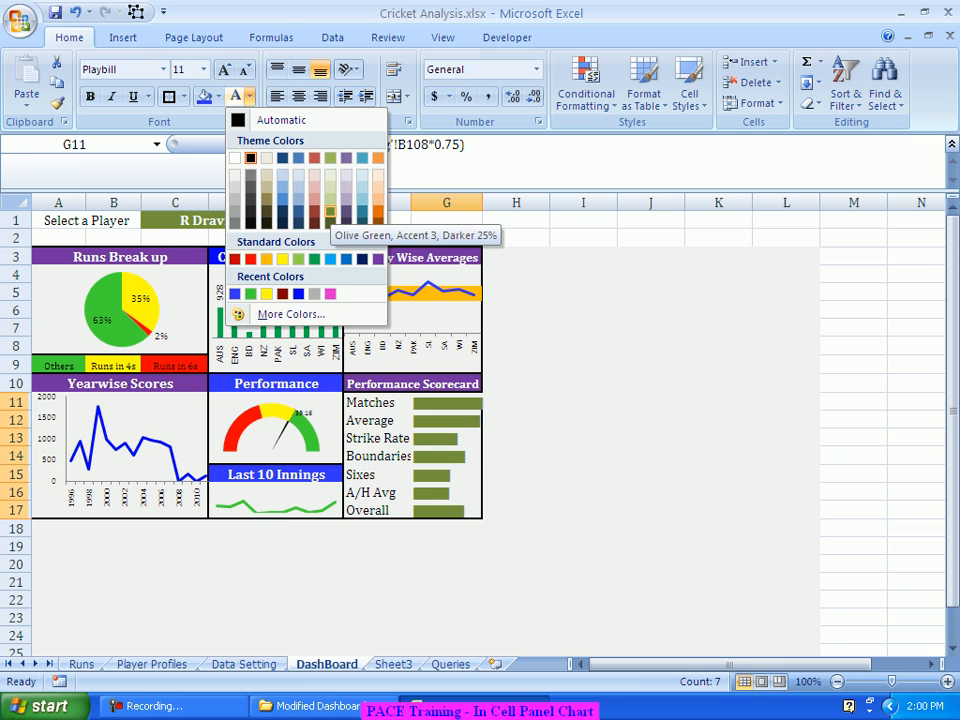
{"action": "left_click", "coordinate": [330, 212]}
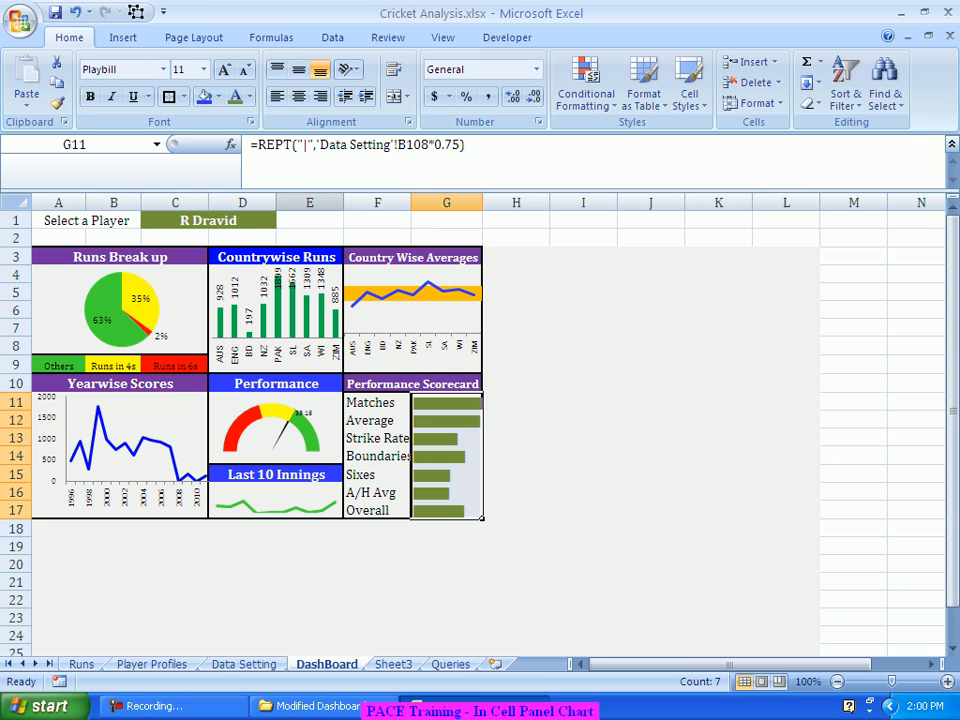
{"action": "left_click", "coordinate": [516, 438]}
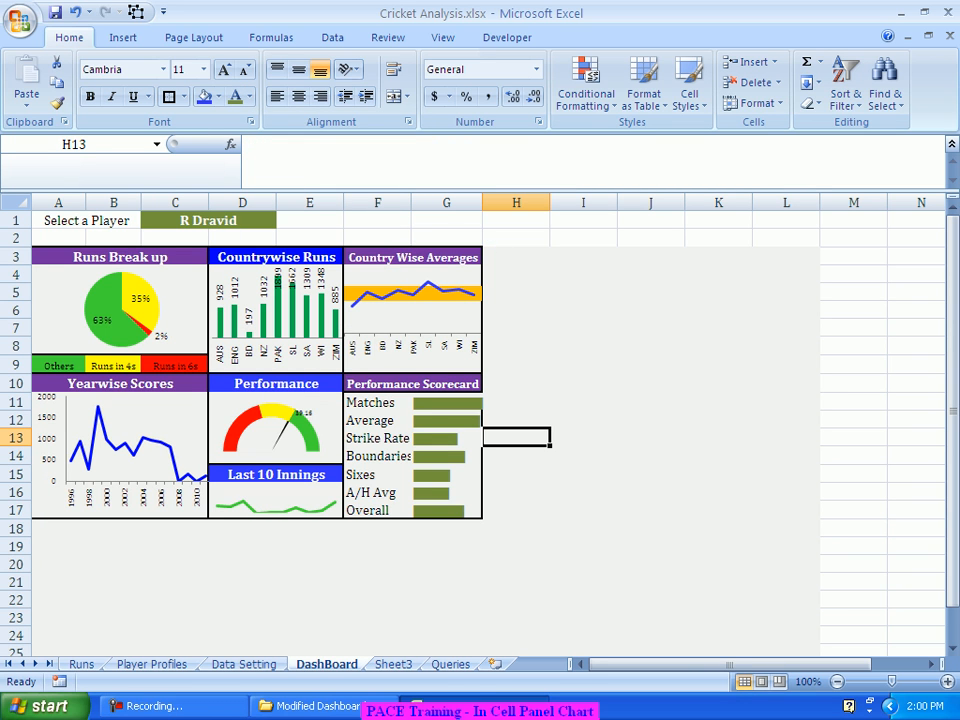
Widen column G a little more so the Matches bar stays inside the scorecard border
{"action": "left_click", "coordinate": [516, 474]}
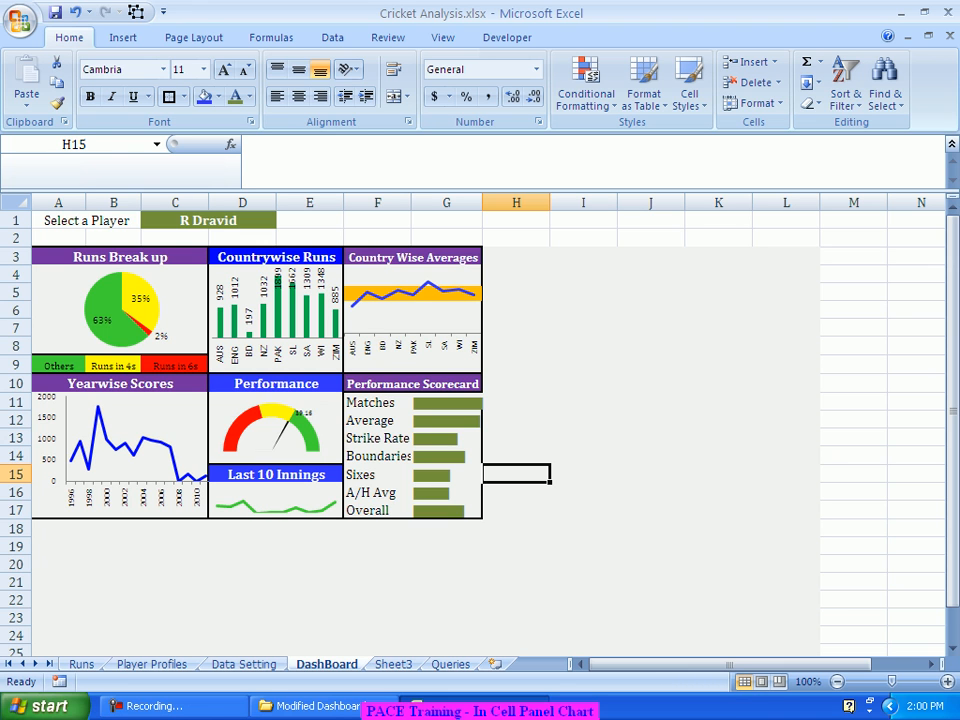
{"action": "left_click_drag", "start_coordinate": [377, 402], "coordinate": [446, 492]}
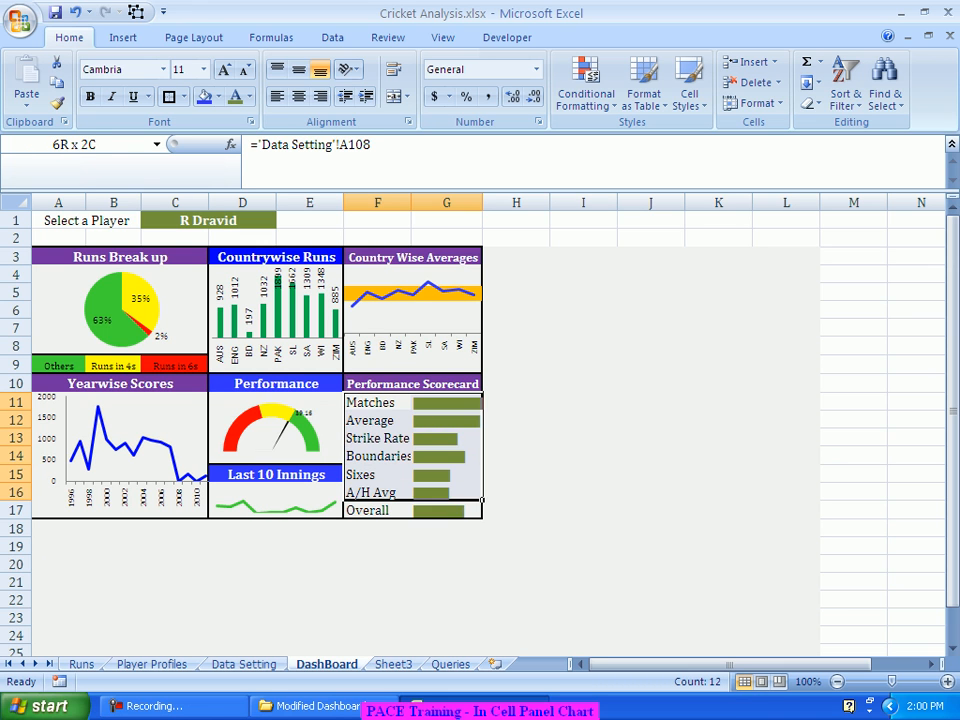
{"action": "left_click", "coordinate": [583, 437]}
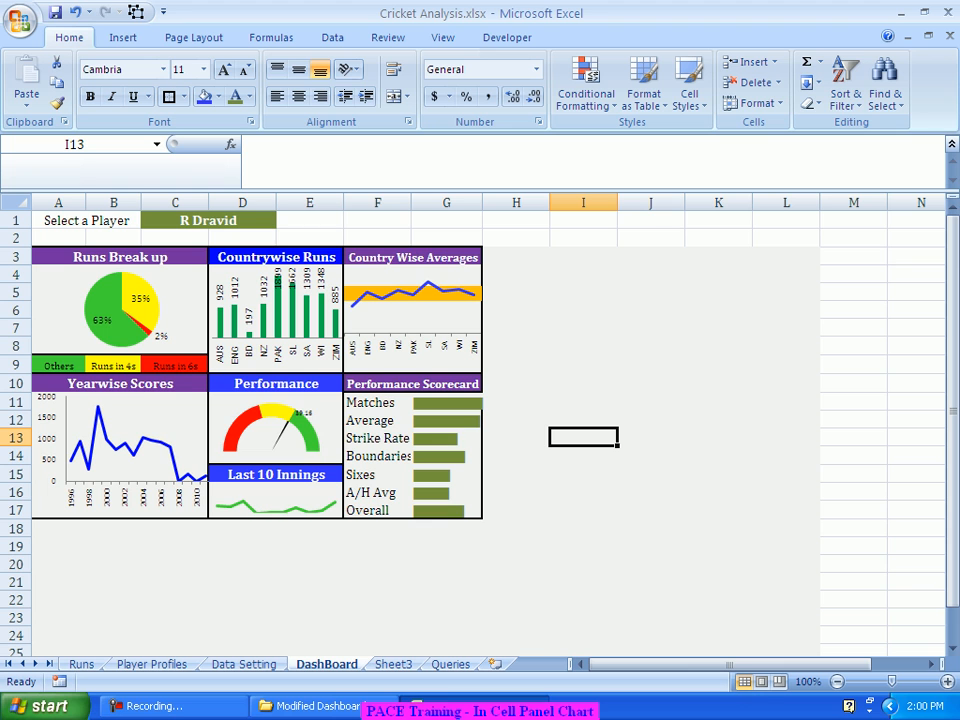
{"action": "left_click_drag", "start_coordinate": [481, 203], "coordinate": [487, 203]}
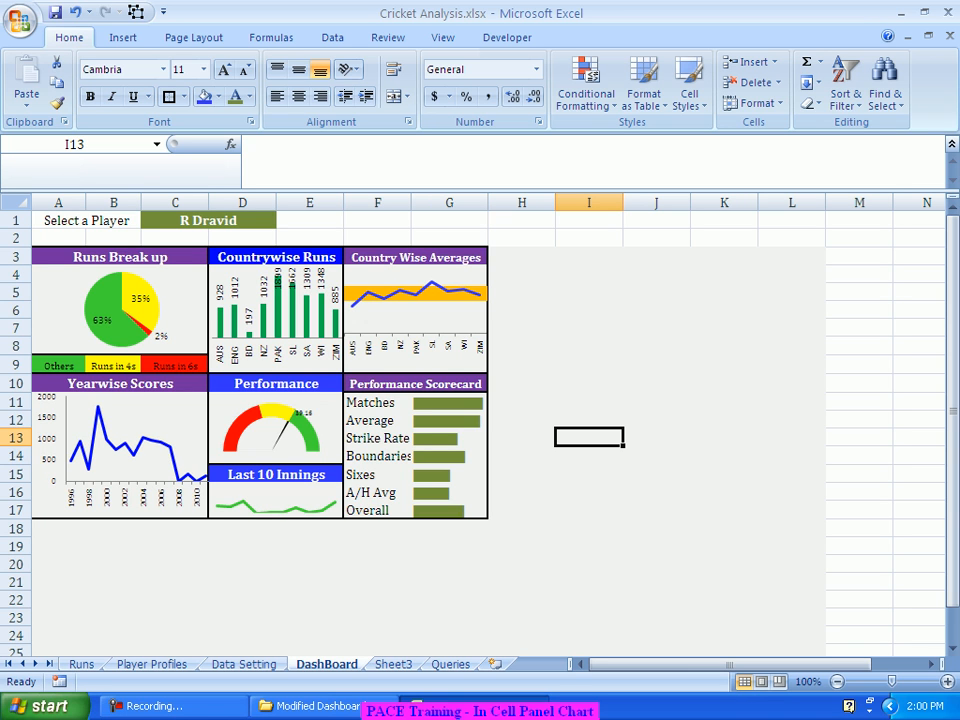
Widen column F slightly so the Boundaries label fits clear of its bar in the scorecard
{"action": "left_click_drag", "start_coordinate": [411, 202], "coordinate": [415, 202]}
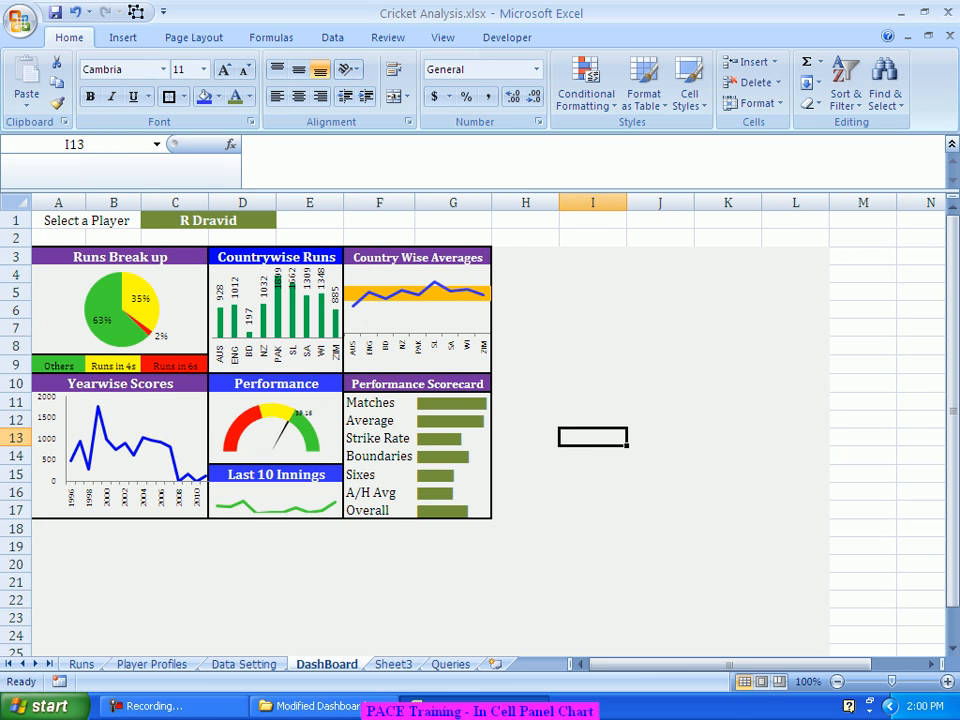
{"action": "left_click", "coordinate": [525, 327]}
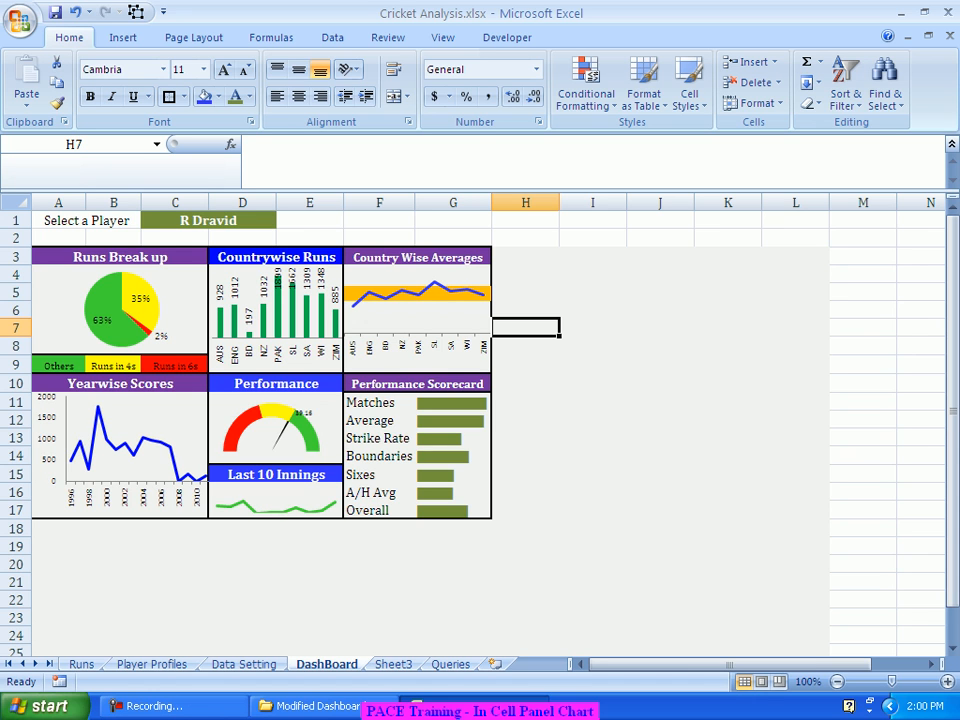
Add a Greater Than 70 conditional formatting rule to the Overall bar in G17 with a custom standard green fill
{"action": "left_click", "coordinate": [453, 510]}
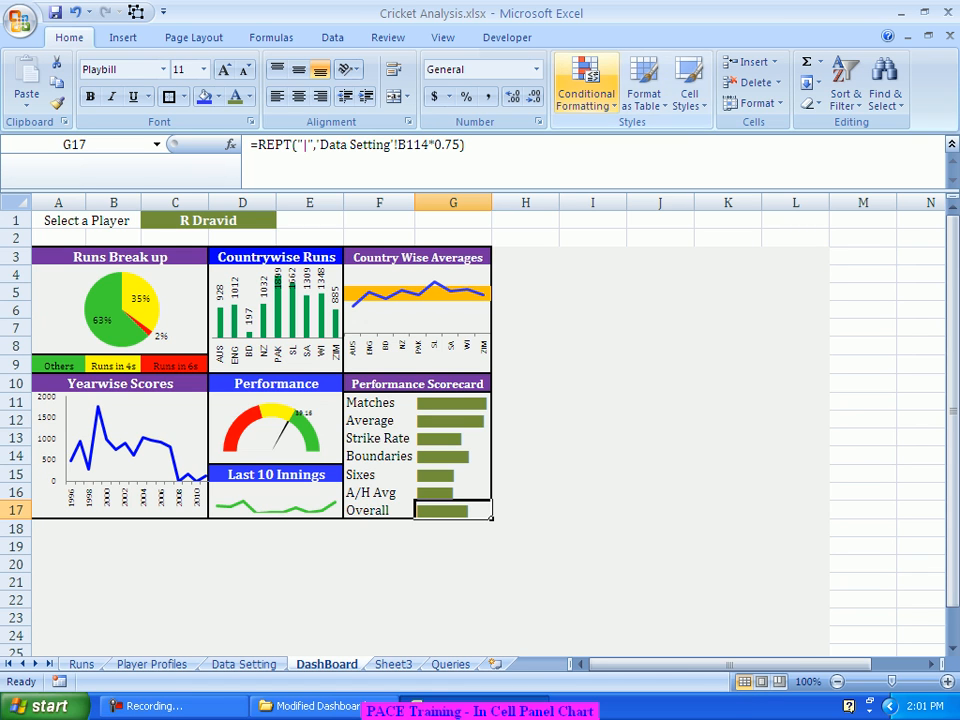
{"action": "left_click", "coordinate": [586, 85]}
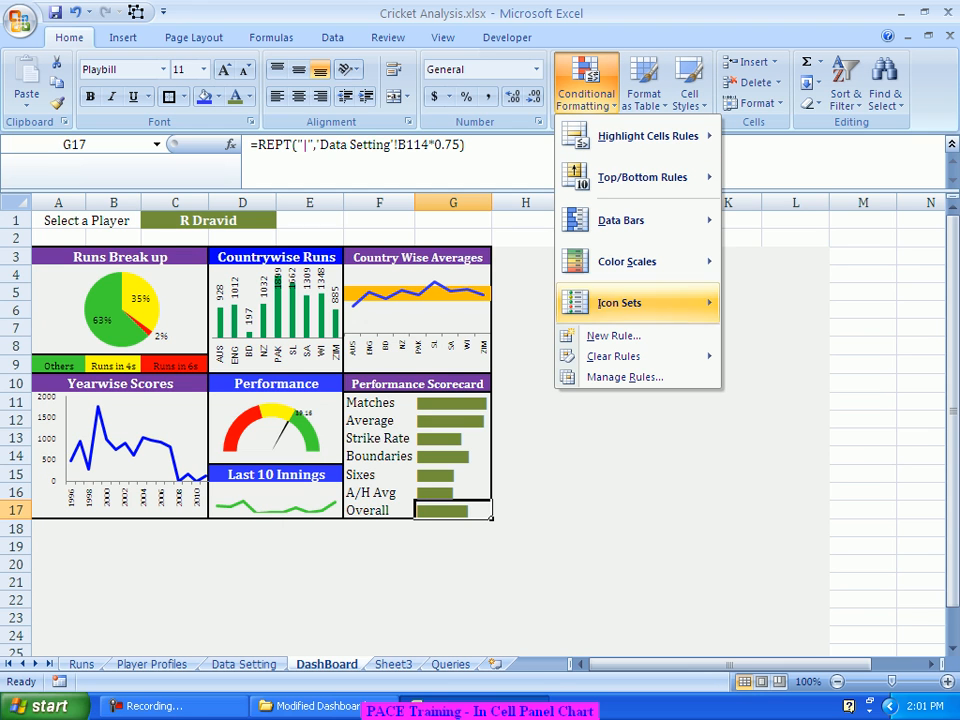
{"action": "mouse_move", "coordinate": [613, 356]}
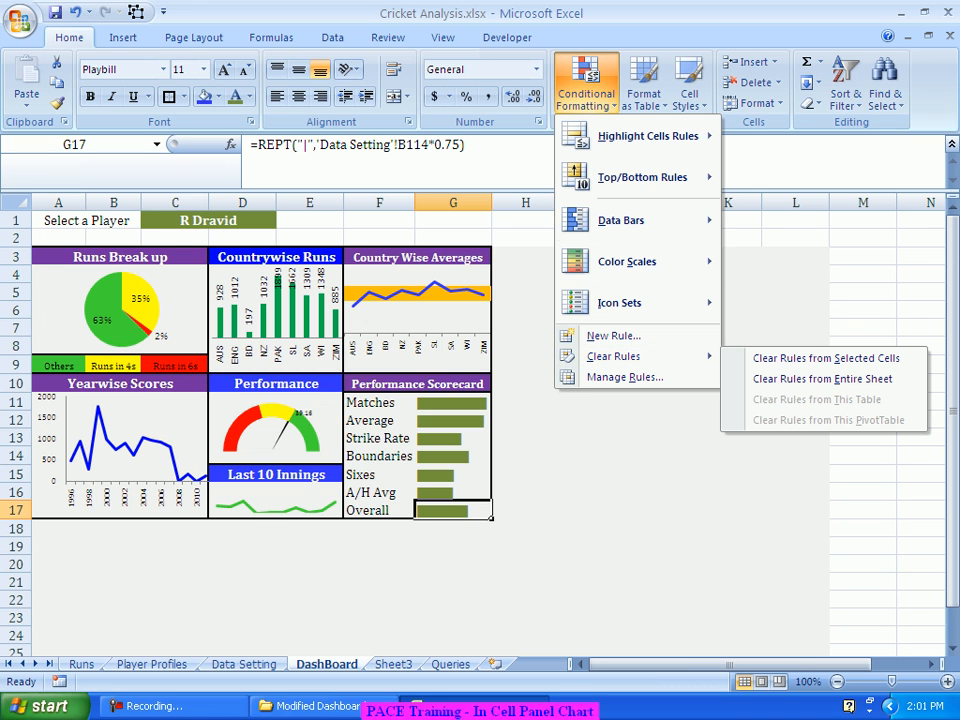
{"action": "mouse_move", "coordinate": [648, 136]}
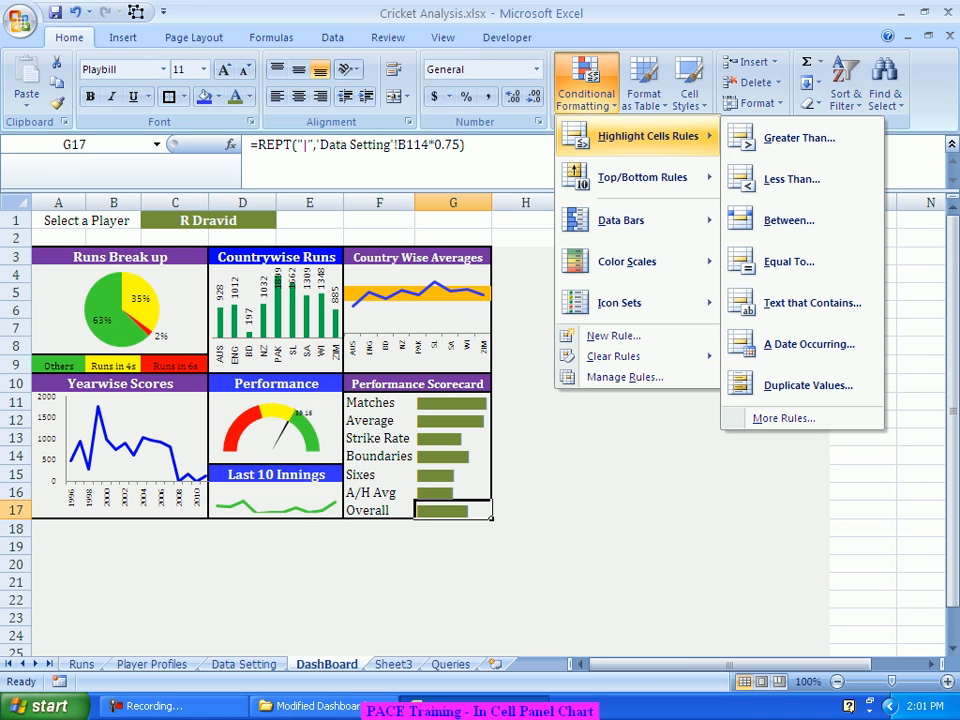
{"action": "left_click", "coordinate": [798, 138]}
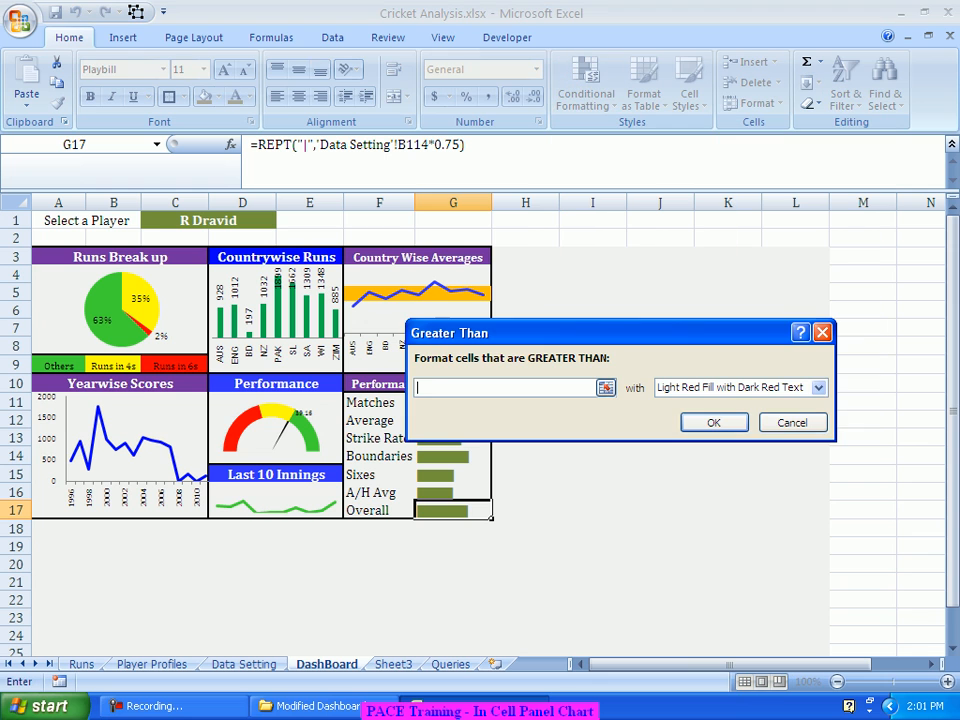
{"action": "type", "text": "70"}
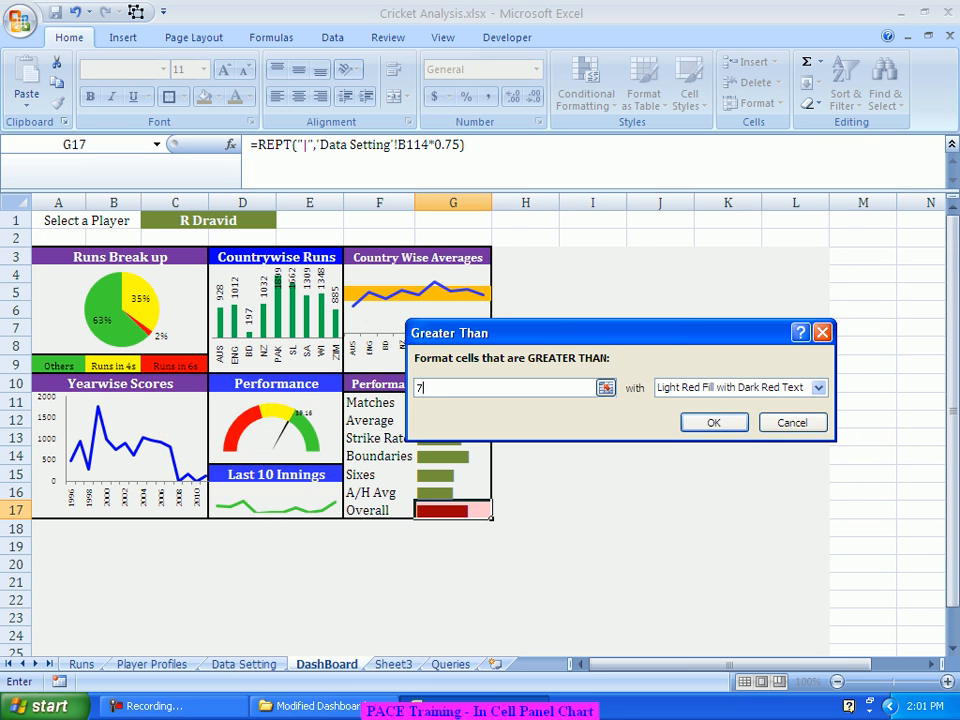
{"action": "left_click", "coordinate": [818, 388]}
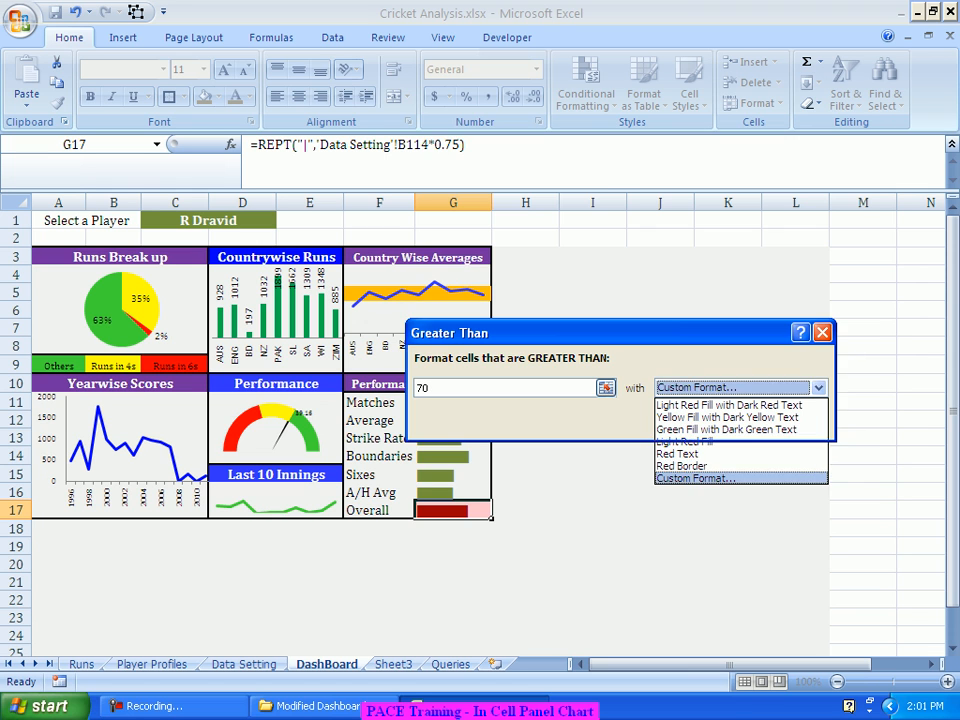
{"action": "key", "text": "Return"}
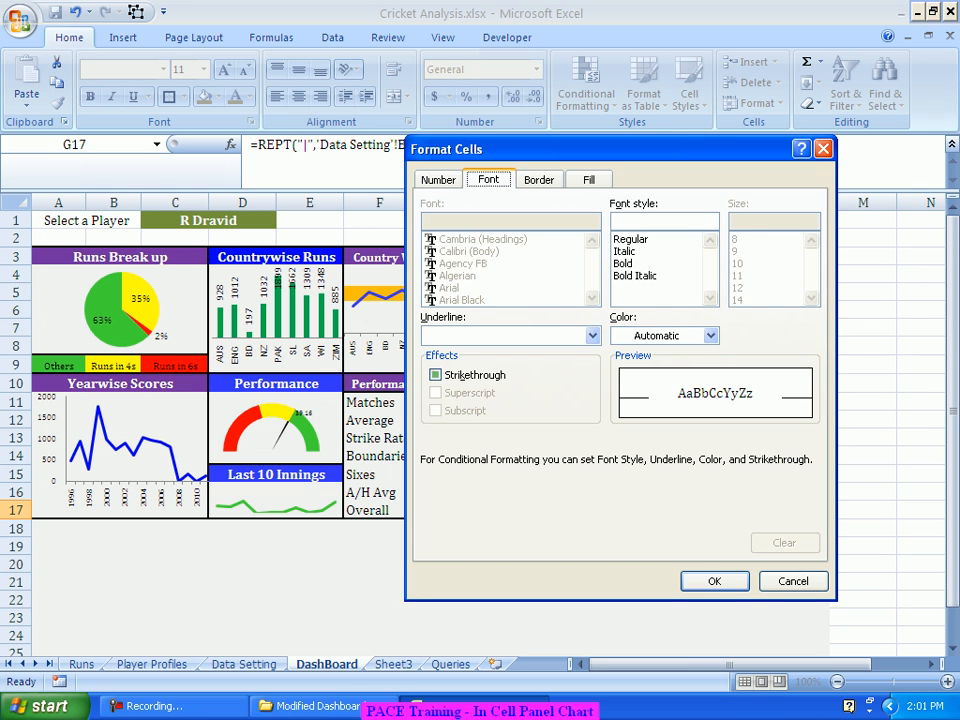
{"action": "key", "text": "Left"}
{"action": "key", "text": "Left"}
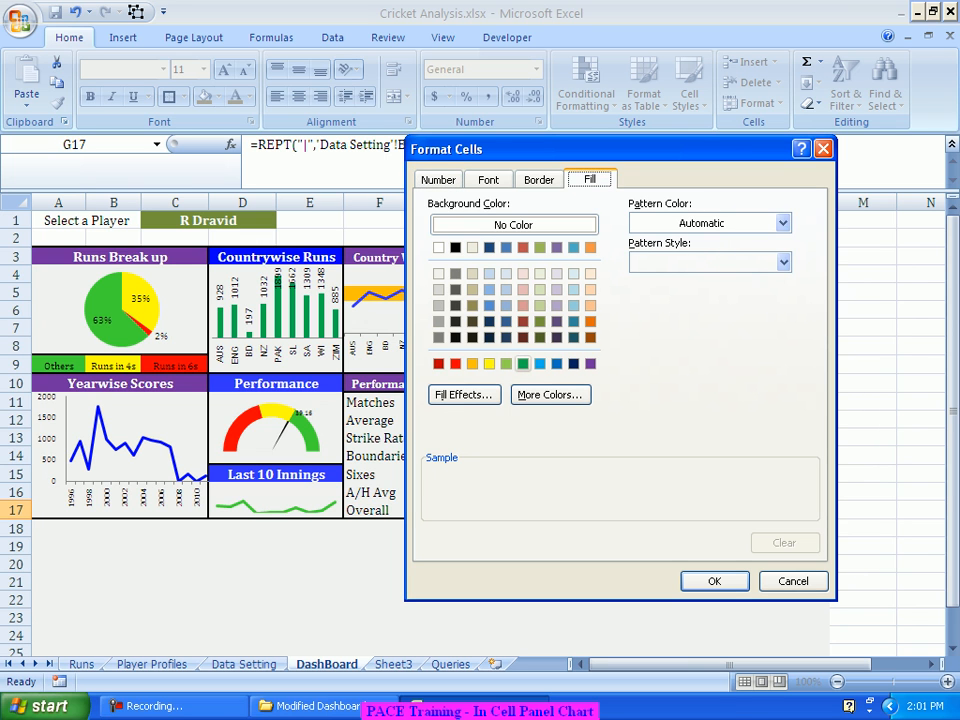
{"action": "left_click", "coordinate": [523, 364]}
{"action": "left_click", "coordinate": [715, 581]}
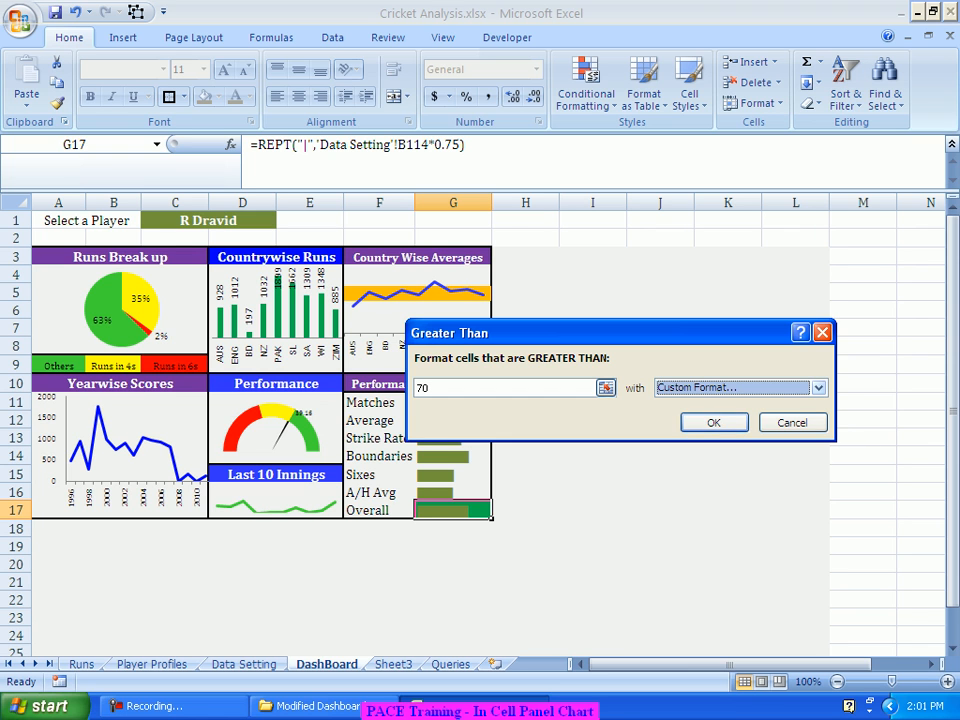
{"action": "key", "text": "Return"}
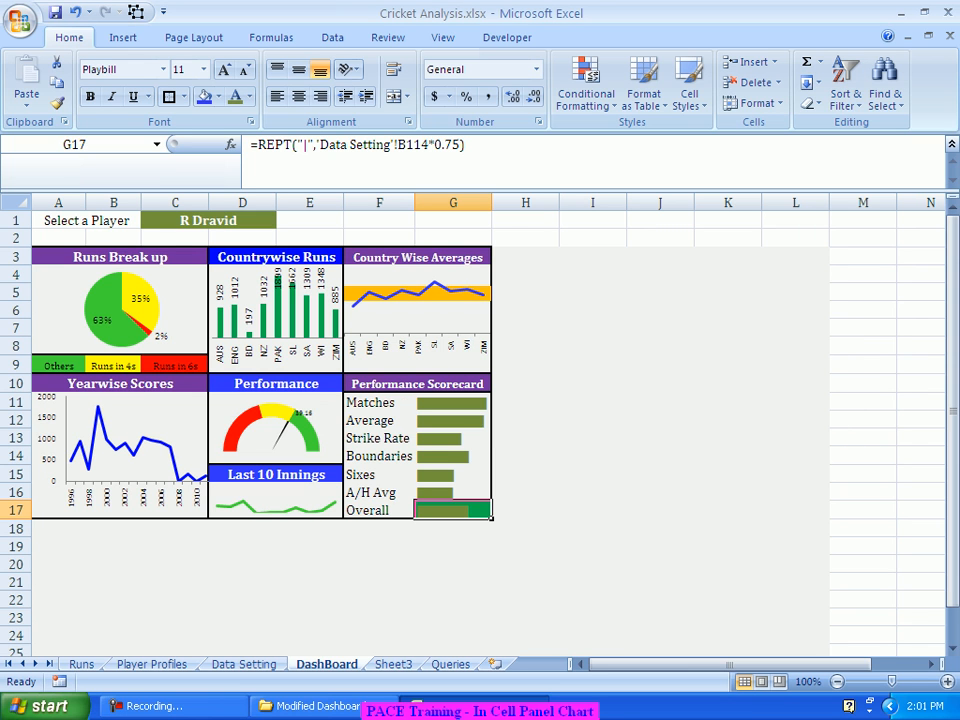
Try to delete the green-fill conditional formatting rule from cell G17
{"action": "left_click", "coordinate": [586, 88]}
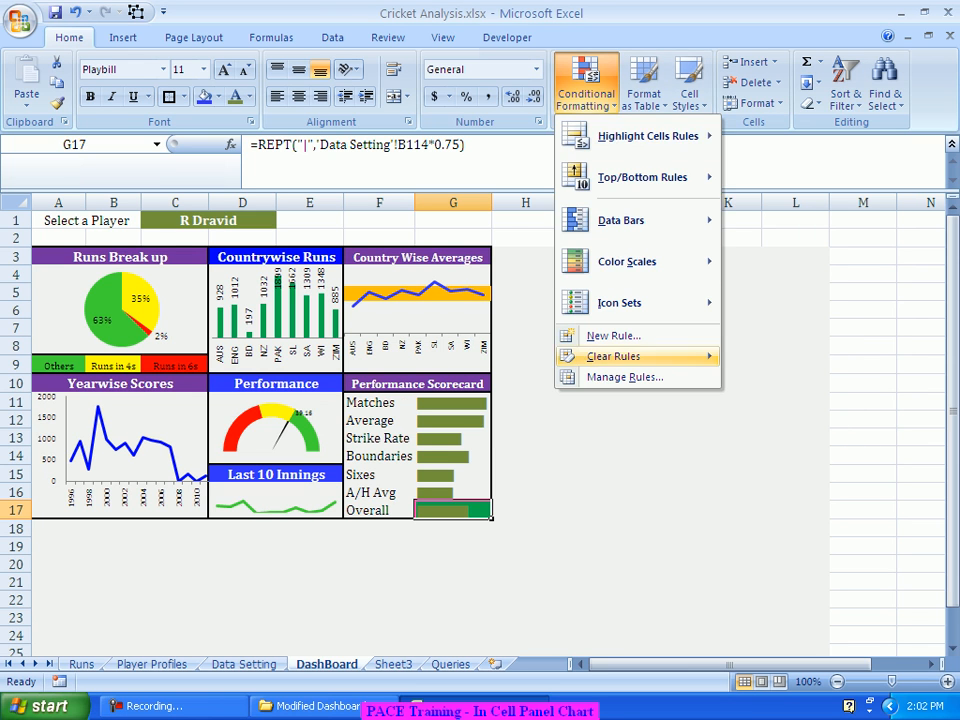
{"action": "left_click", "coordinate": [622, 377]}
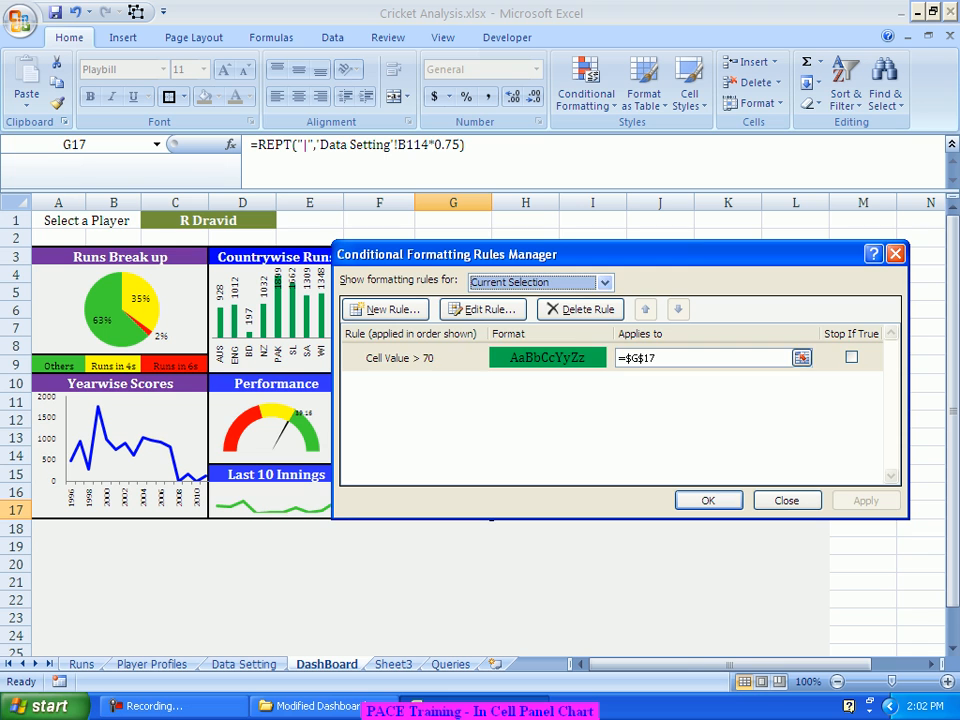
{"action": "left_click", "coordinate": [548, 358]}
{"action": "left_click", "coordinate": [580, 309]}
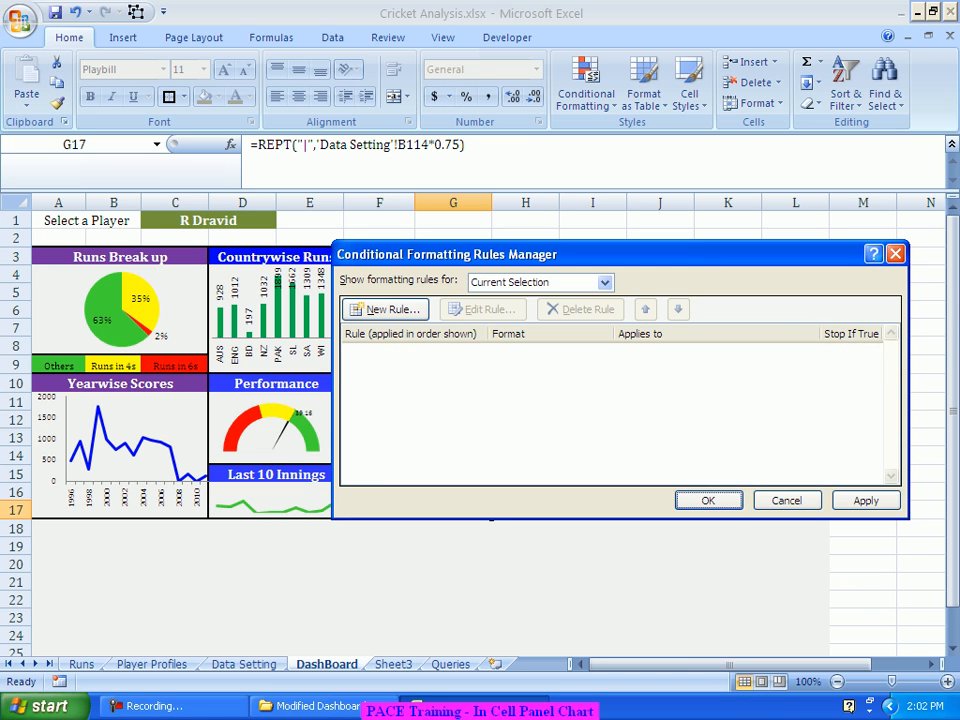
{"action": "key", "text": "Return"}
Add another Greater Than 70 conditional formatting rule to G17 with a custom standard green font color
{"action": "left_click", "coordinate": [586, 92]}
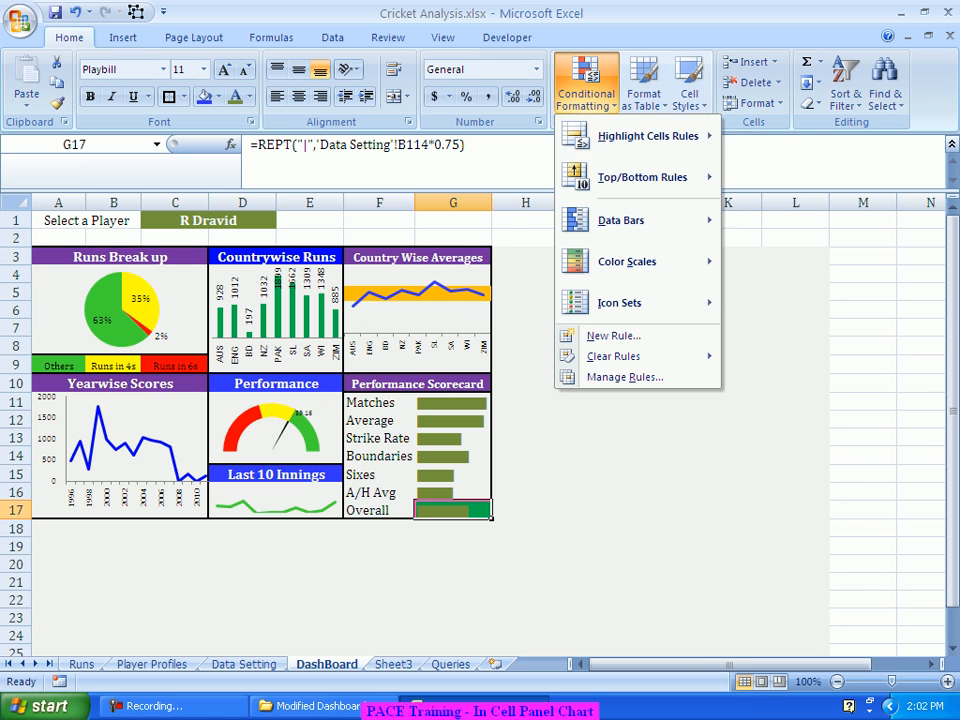
{"action": "mouse_move", "coordinate": [645, 136]}
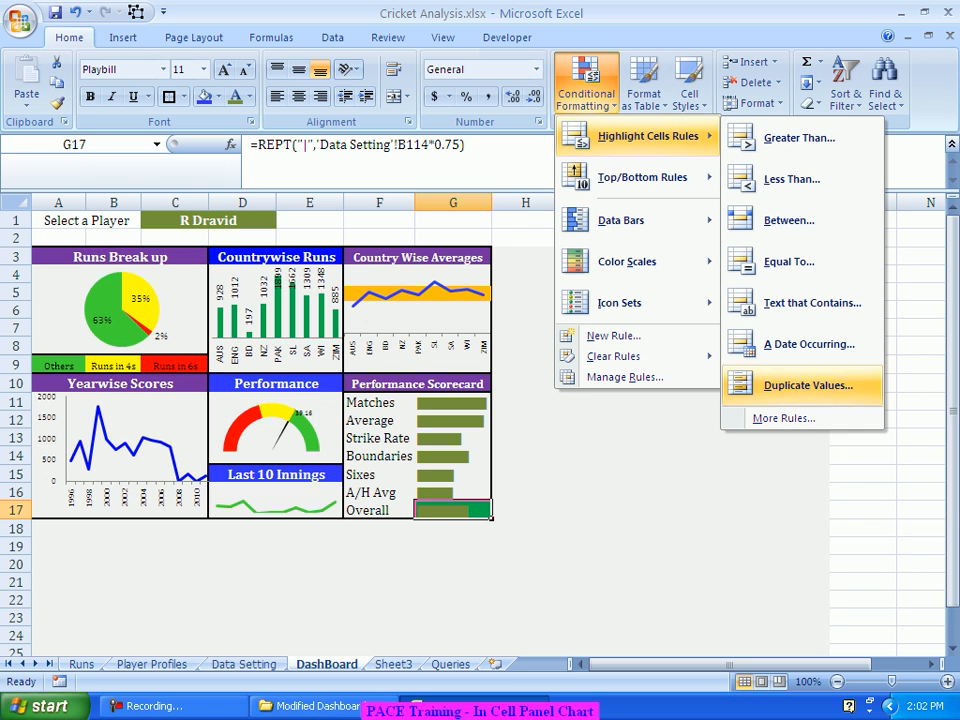
{"action": "left_click", "coordinate": [799, 138]}
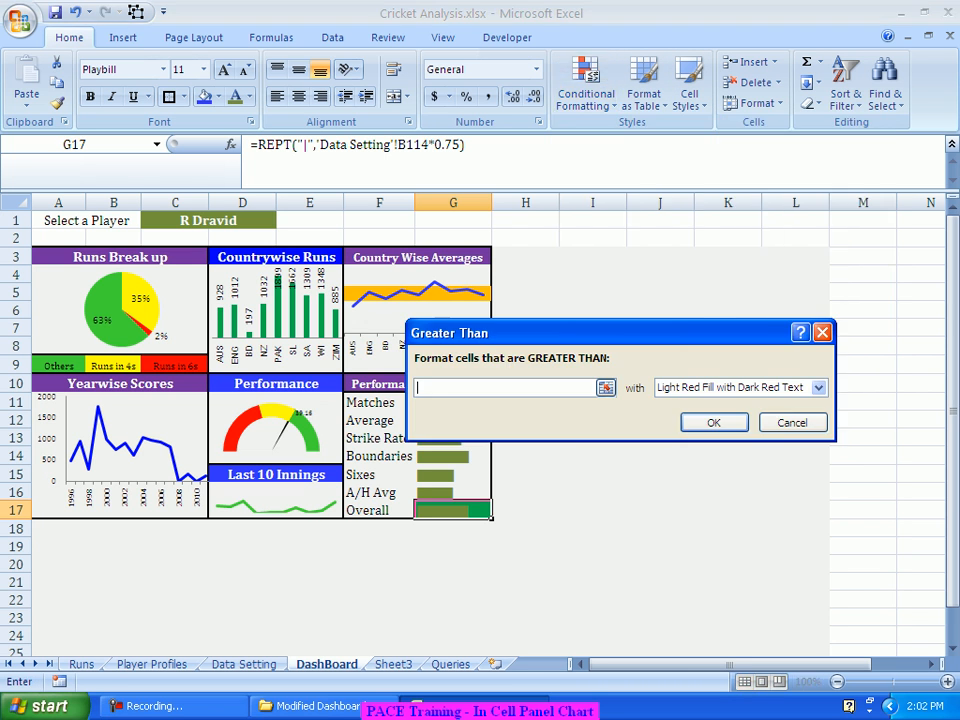
{"action": "type", "text": "70"}
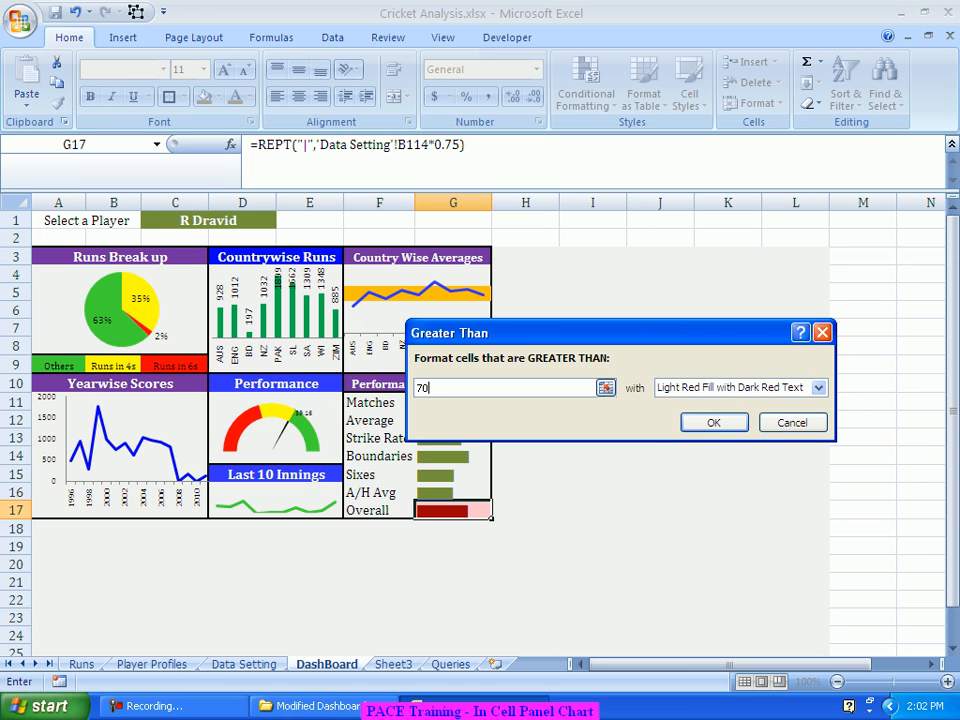
{"action": "left_click", "coordinate": [819, 388]}
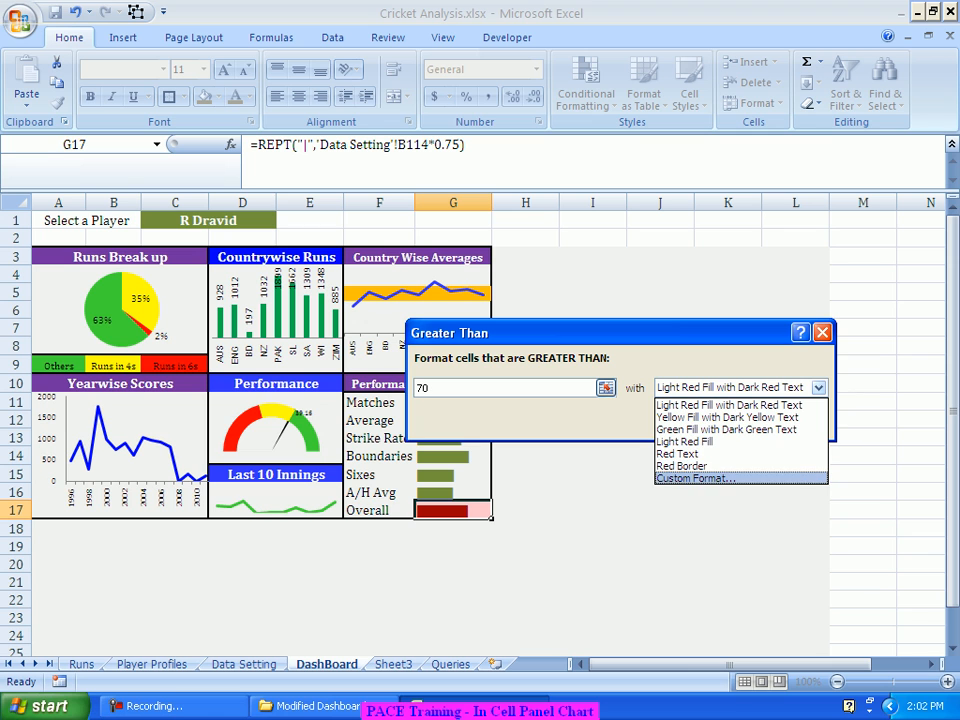
{"action": "left_click", "coordinate": [696, 478]}
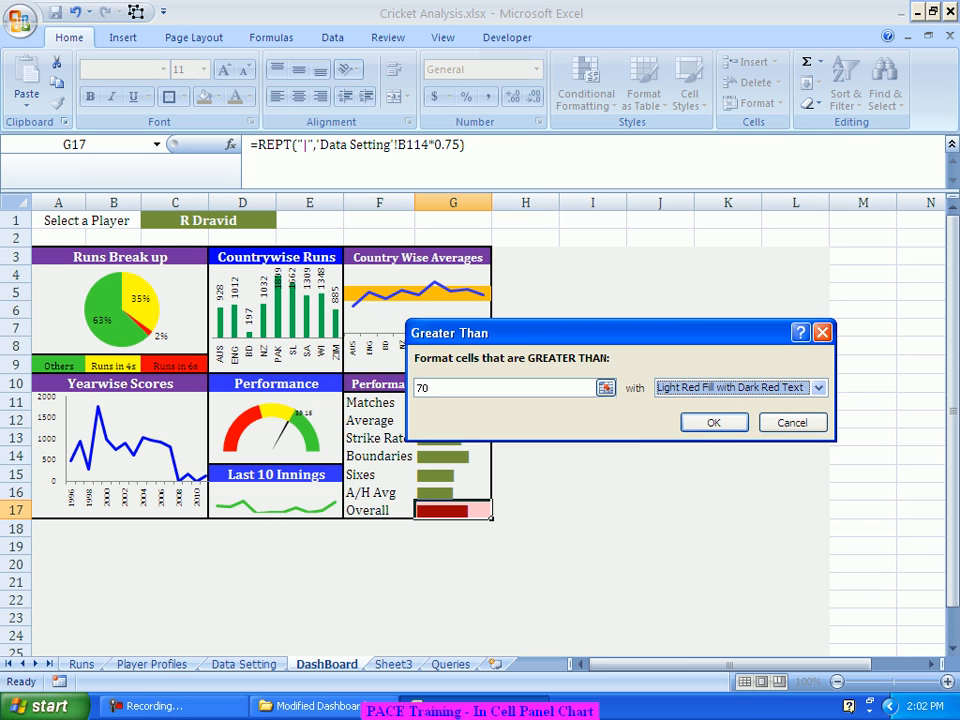
{"action": "left_click", "coordinate": [819, 388]}
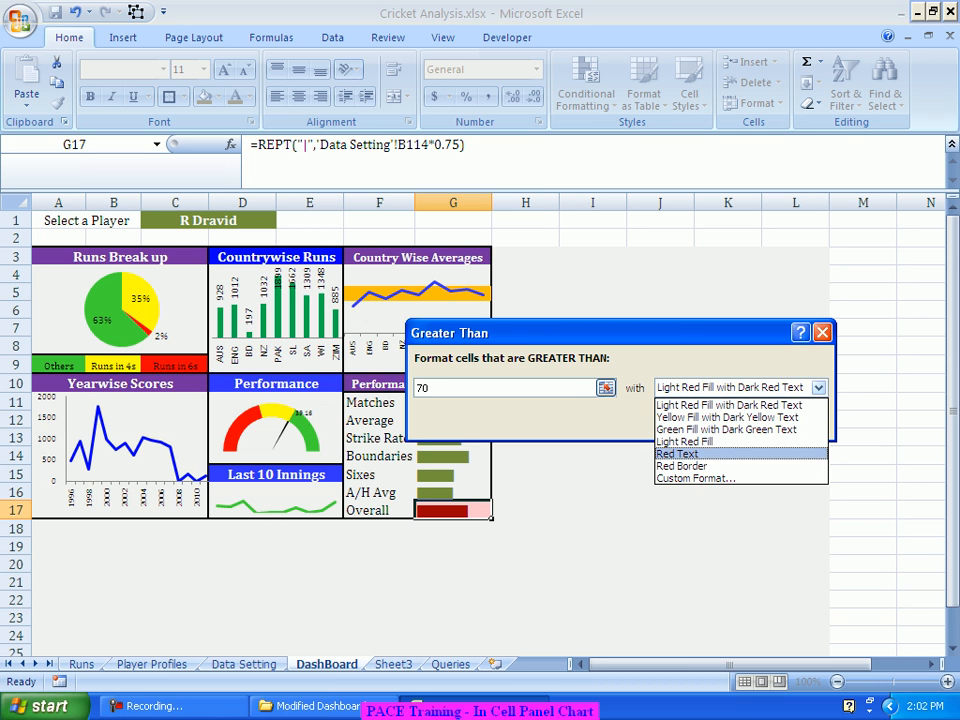
{"action": "left_click", "coordinate": [696, 478]}
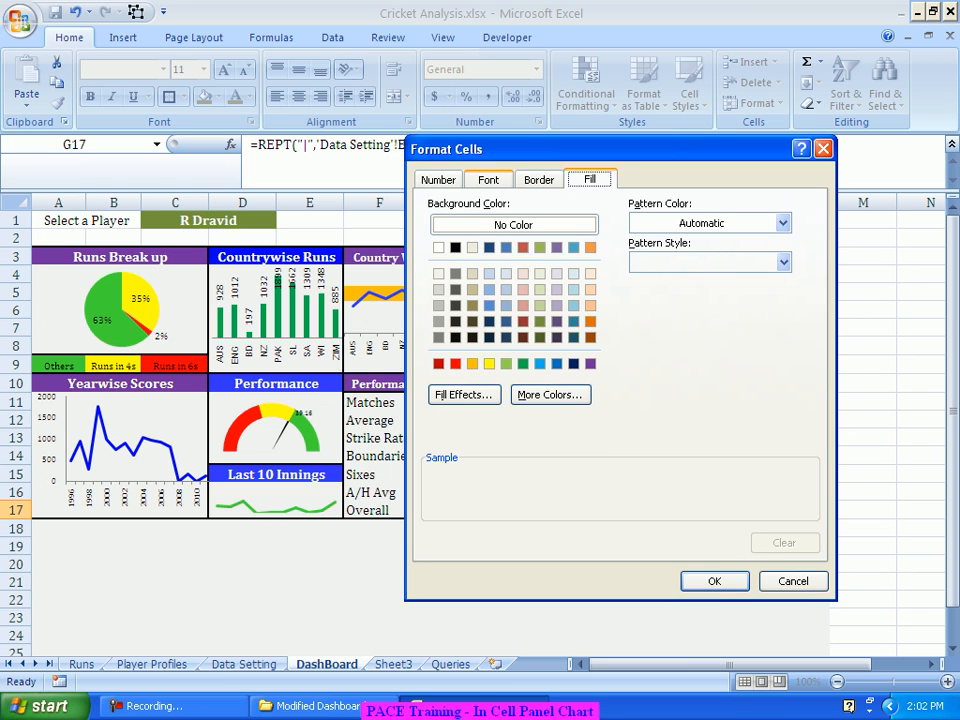
{"action": "left_click", "coordinate": [488, 180]}
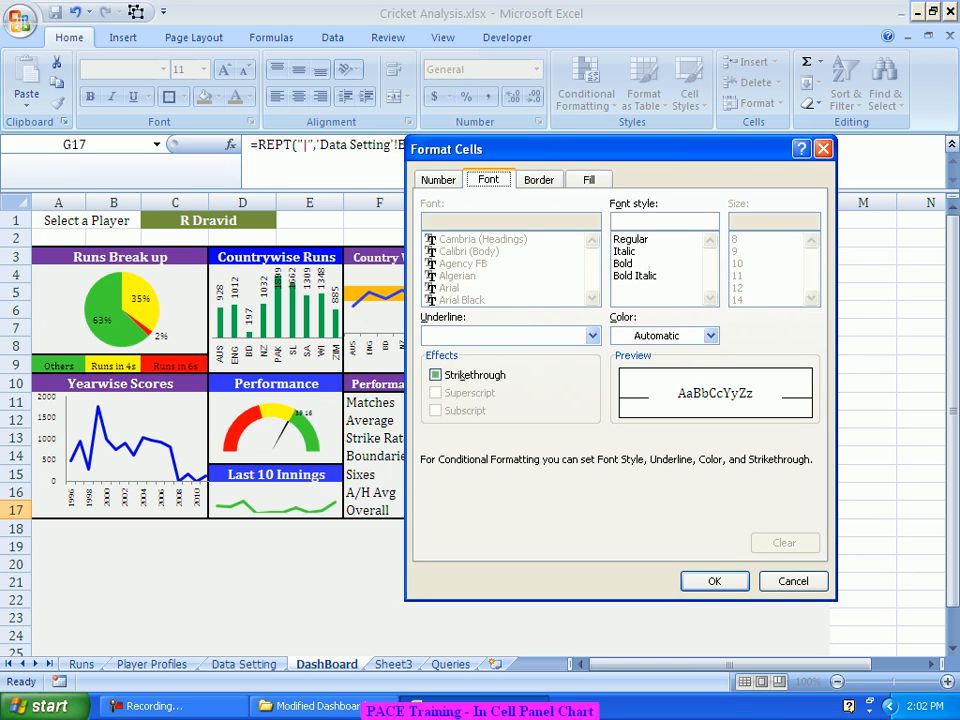
{"action": "left_click", "coordinate": [711, 336]}
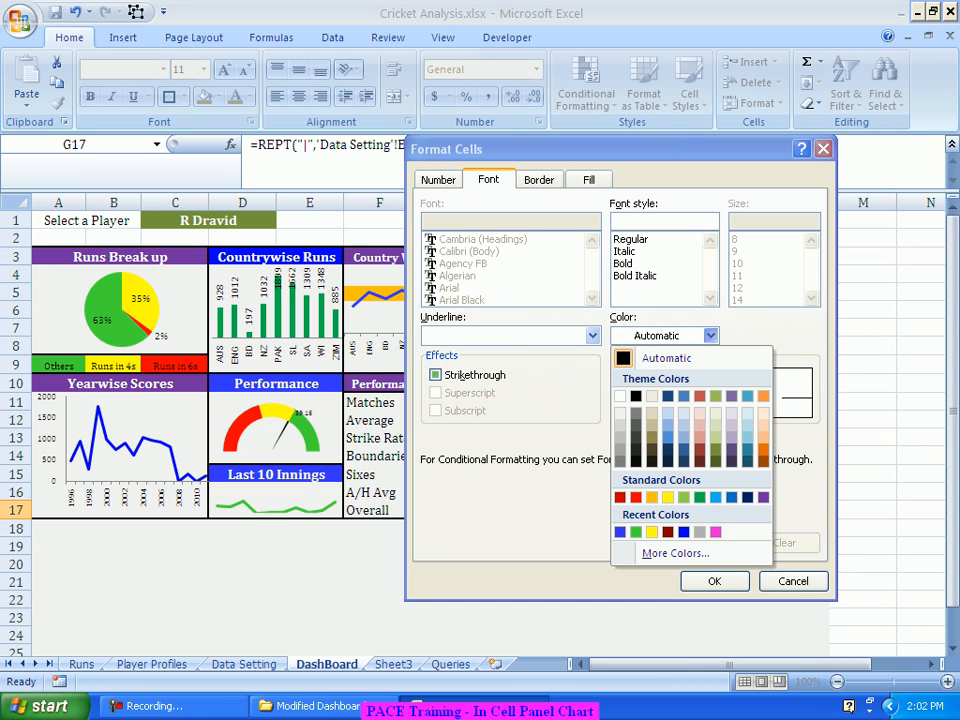
{"action": "left_click", "coordinate": [699, 497]}
{"action": "key", "text": "Return"}
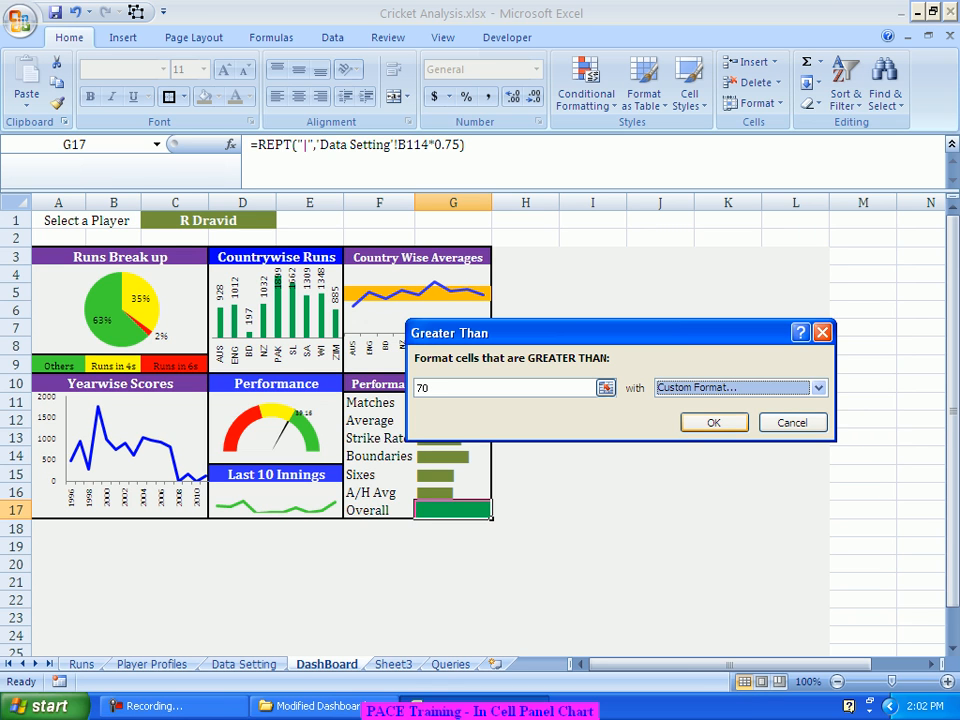
{"action": "left_click", "coordinate": [714, 422]}
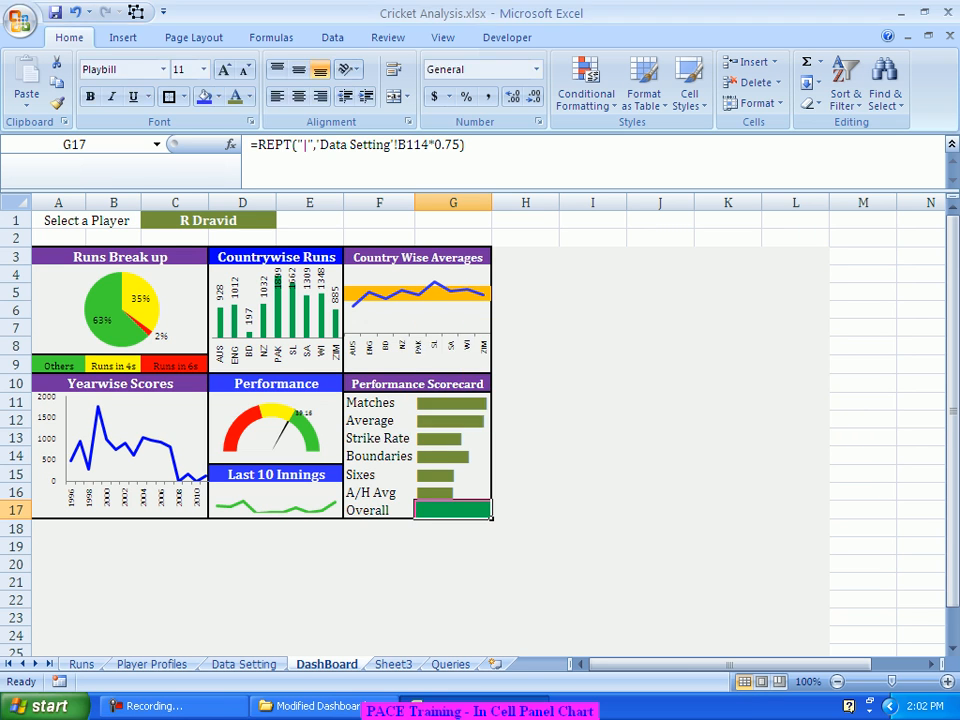
{"action": "left_click", "coordinate": [593, 528]}
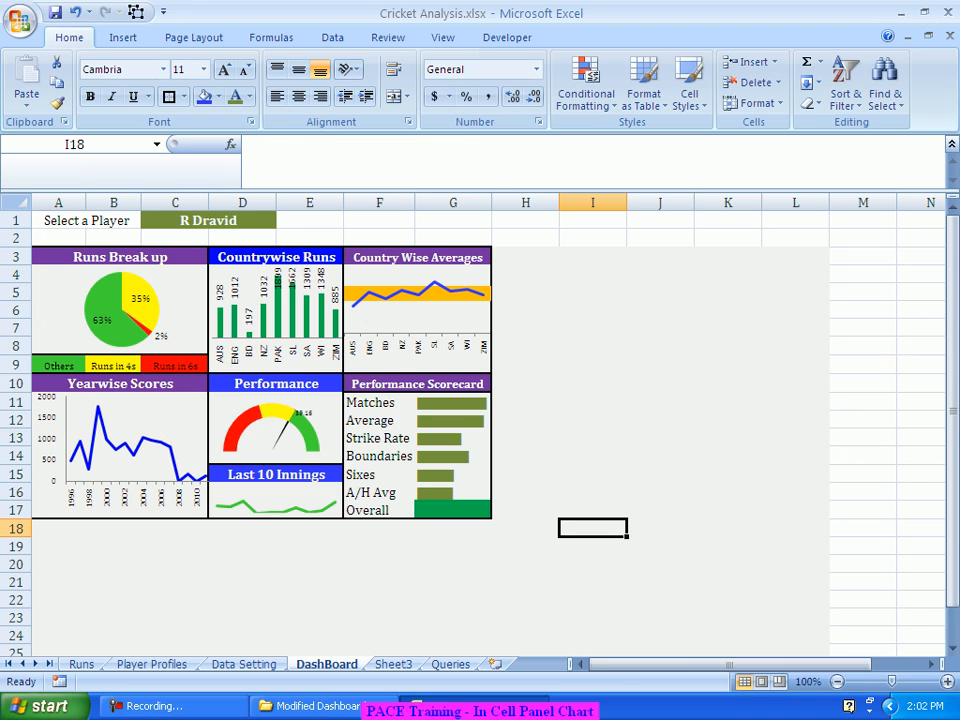
Delete the green-fill Greater Than 70 conditional formatting rule from the Overall bar in G17, keeping the green-font rule
{"action": "left_click", "coordinate": [453, 510]}
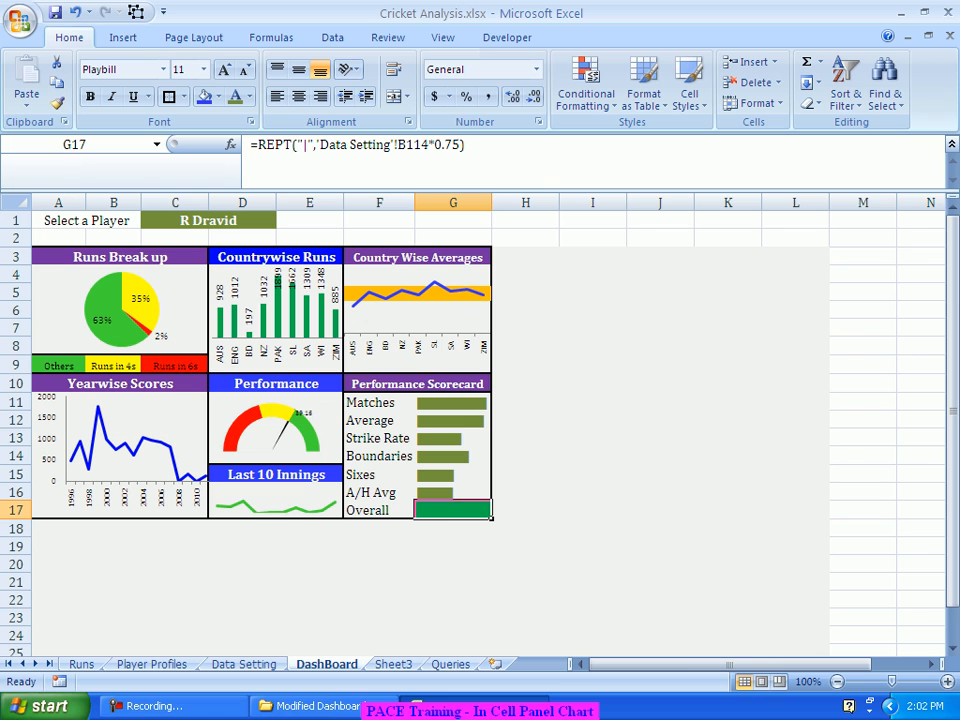
{"action": "right_click", "coordinate": [453, 510]}
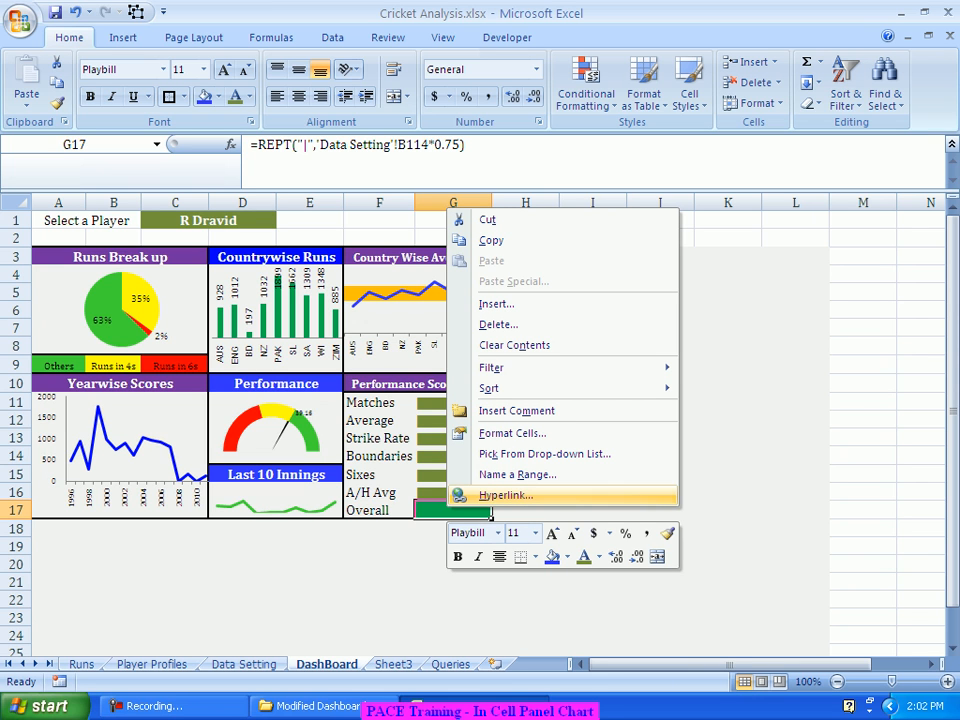
{"action": "key", "text": "Escape"}
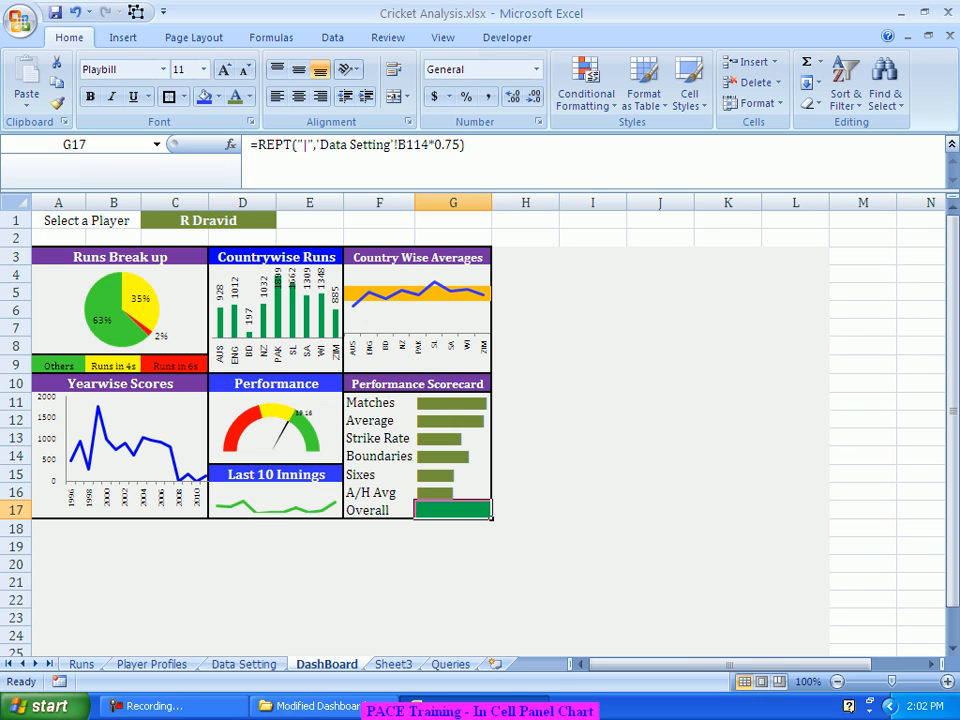
{"action": "left_click", "coordinate": [586, 88]}
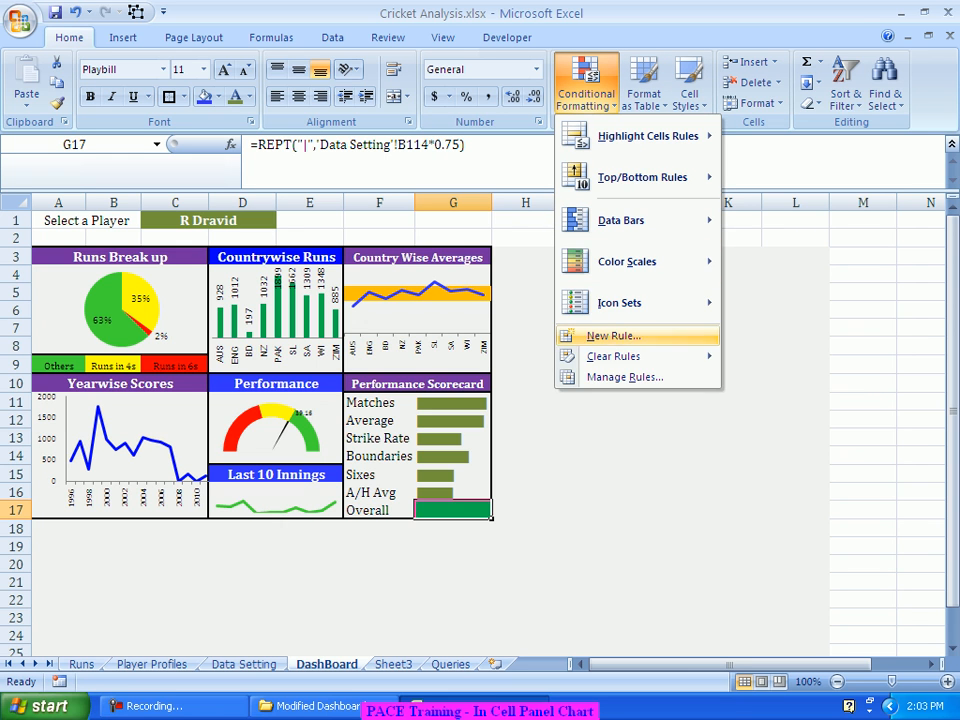
{"action": "mouse_move", "coordinate": [613, 357]}
{"action": "left_click", "coordinate": [624, 377]}
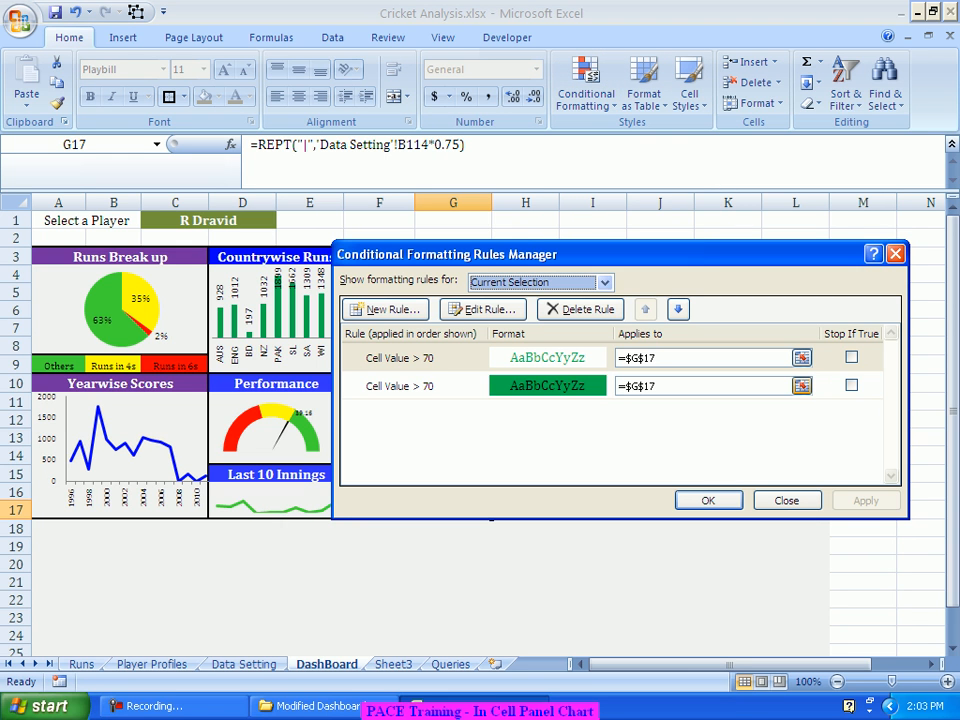
{"action": "left_click", "coordinate": [547, 386]}
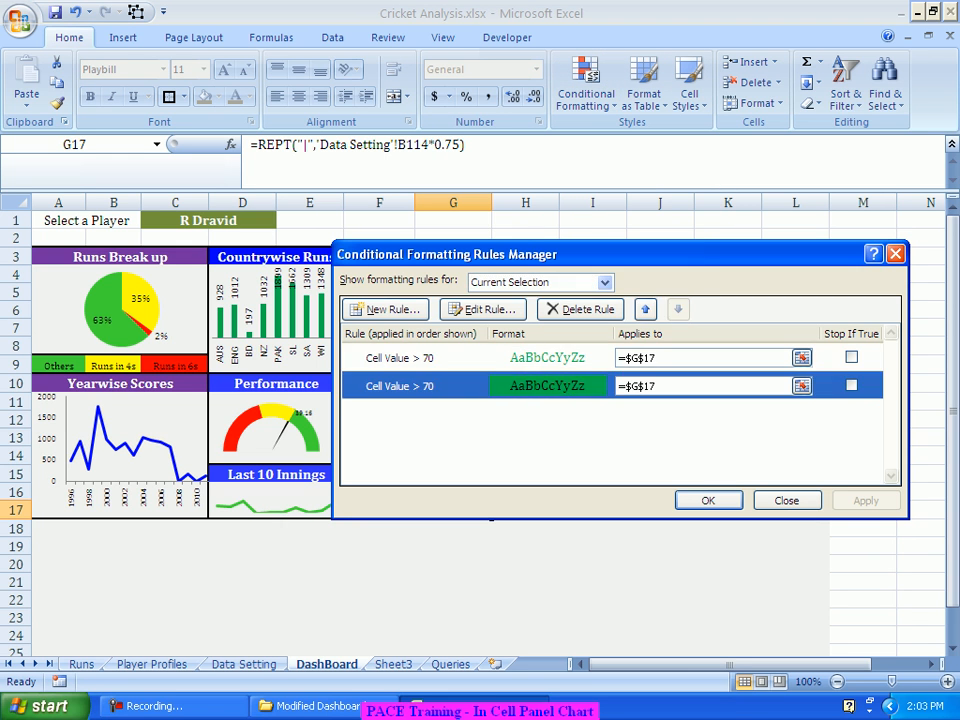
{"action": "left_click", "coordinate": [580, 309]}
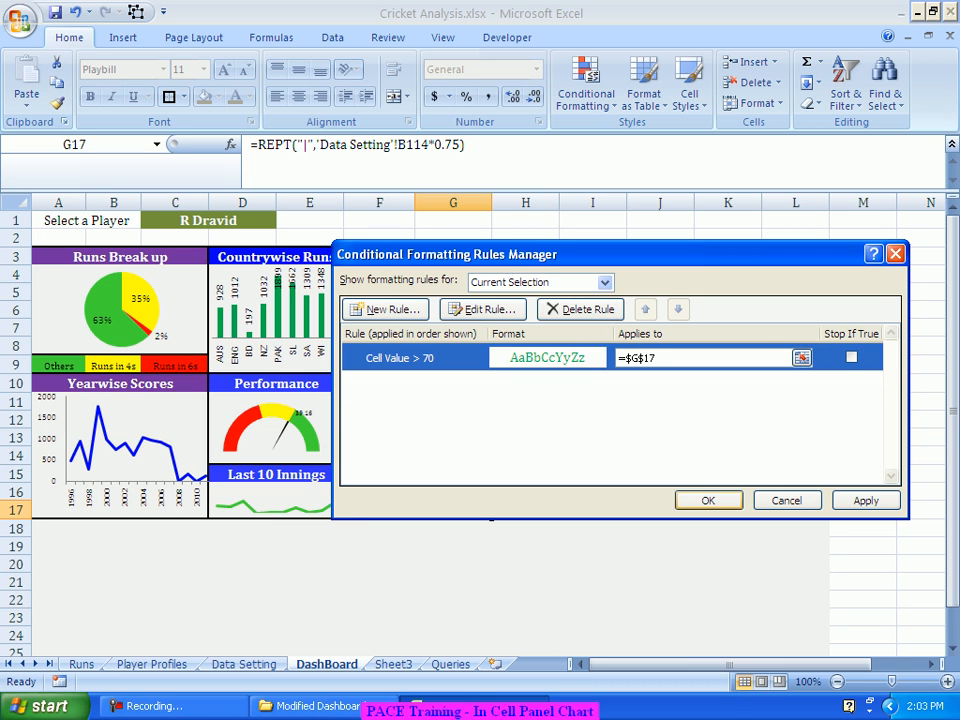
{"action": "left_click", "coordinate": [708, 500]}
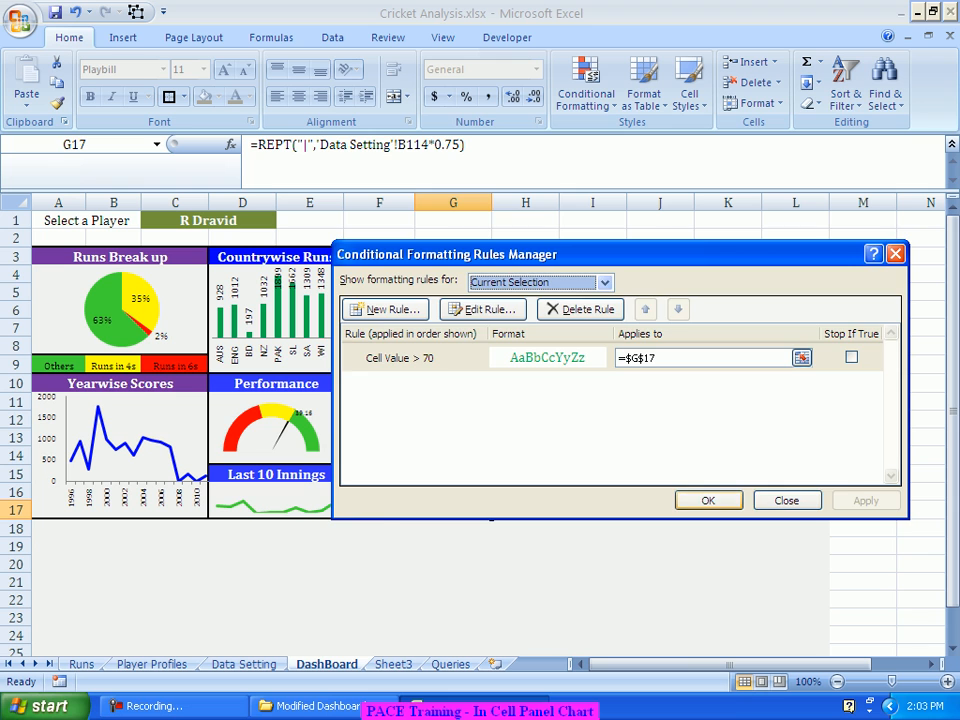
{"action": "left_click", "coordinate": [660, 510]}
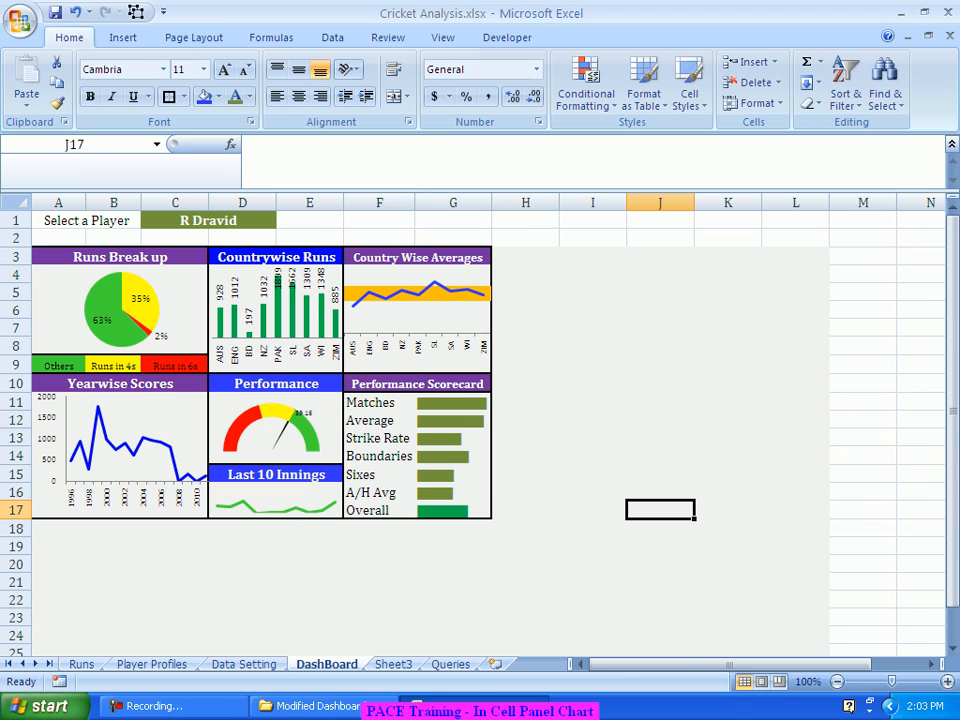
Add a Between 40 and 70 conditional formatting rule to G17 with a custom standard yellow font color, and check the cell's rule list
{"action": "left_click", "coordinate": [453, 510]}
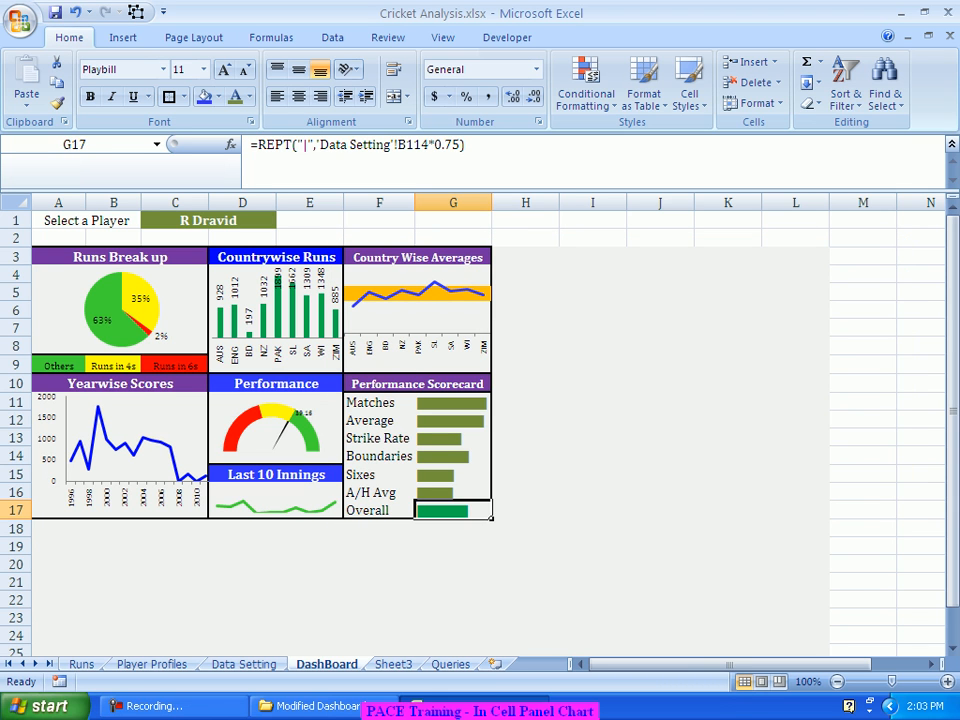
{"action": "left_click", "coordinate": [586, 92]}
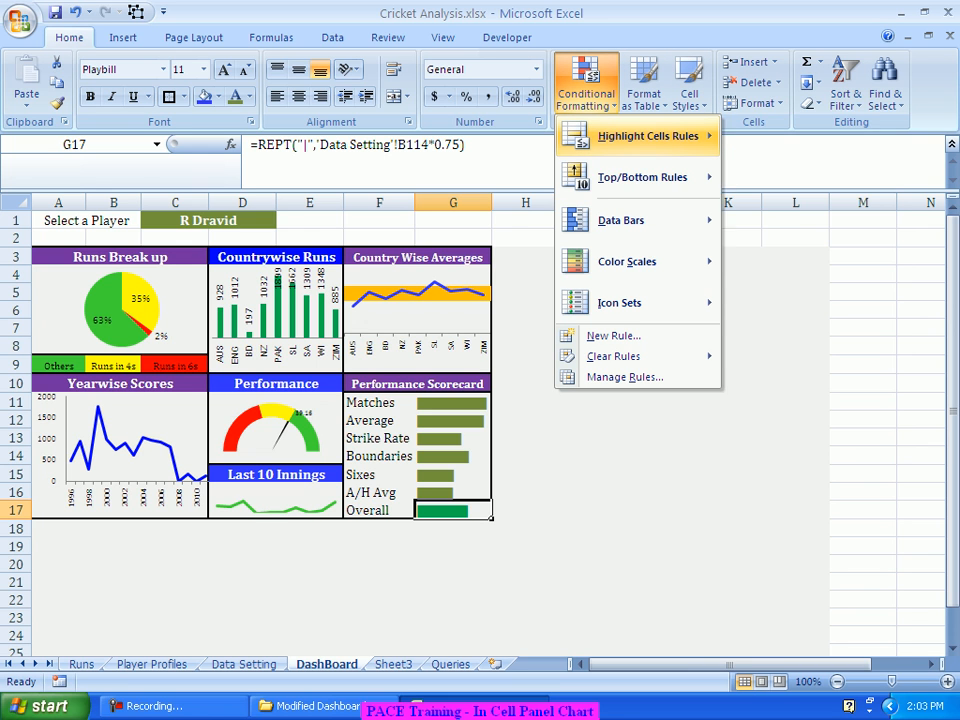
{"action": "mouse_move", "coordinate": [645, 136]}
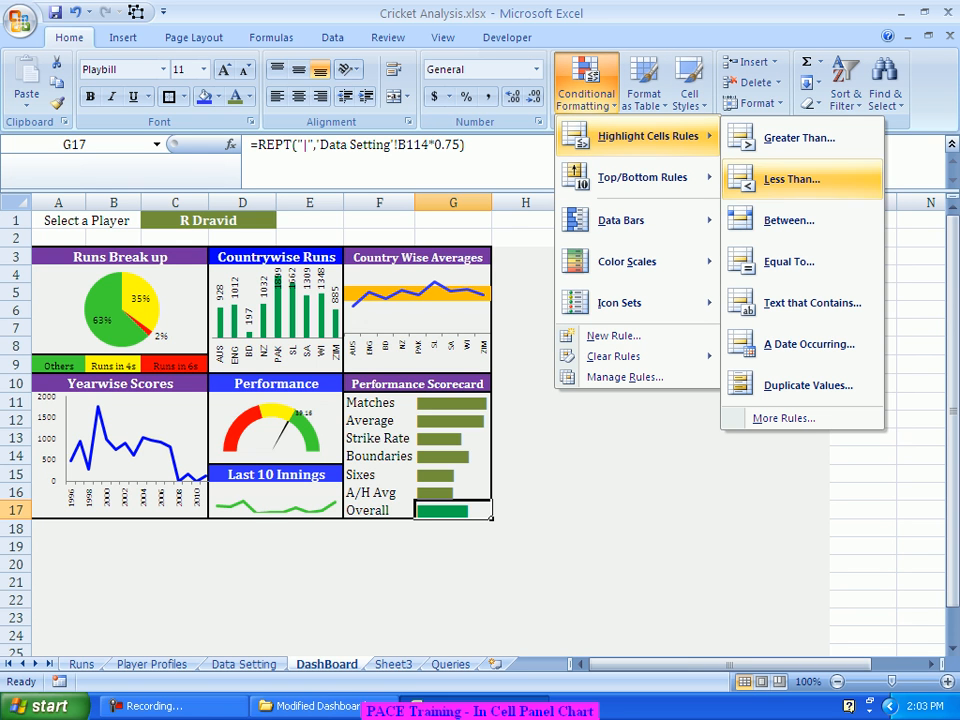
{"action": "left_click", "coordinate": [789, 220]}
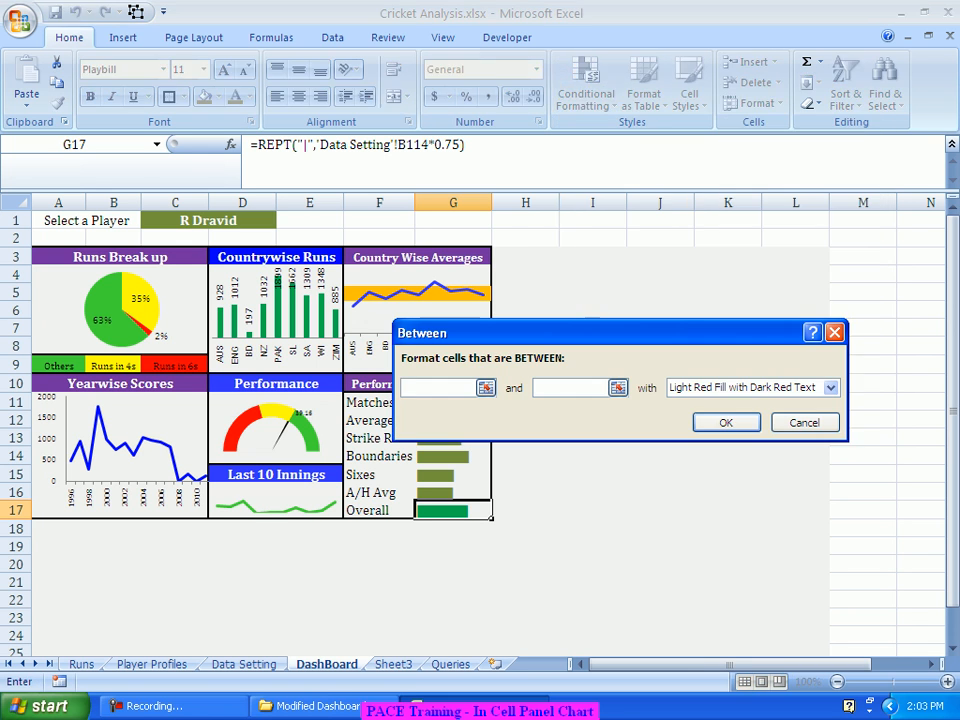
{"action": "type", "text": "40"}
{"action": "key", "text": "Tab"}
{"action": "type", "text": "70"}
{"action": "left_click", "coordinate": [831, 388]}
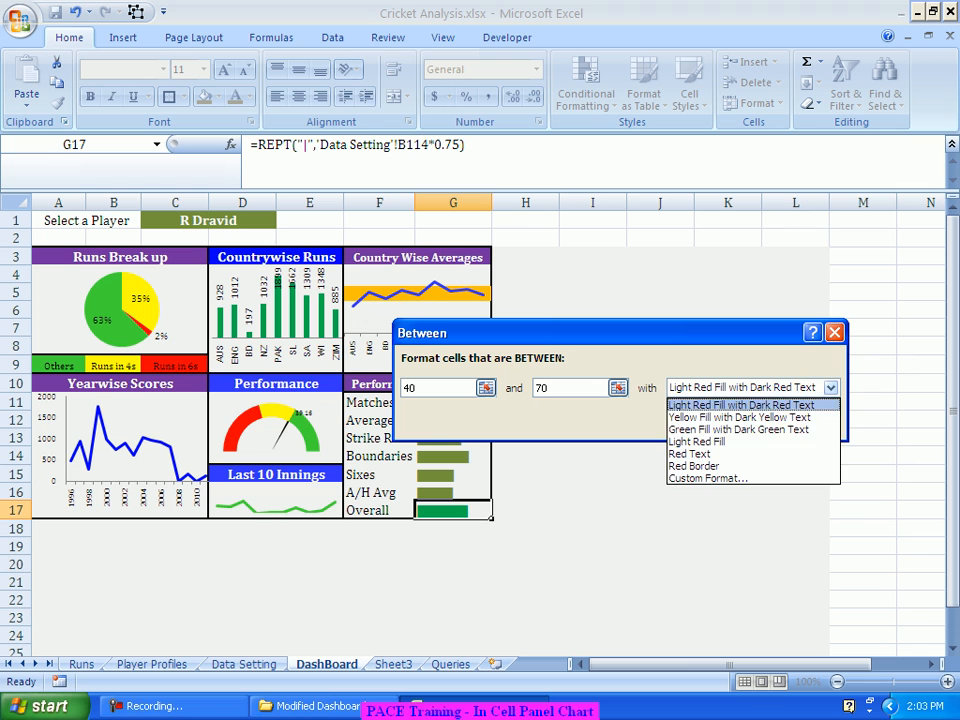
{"action": "key", "text": "Return"}
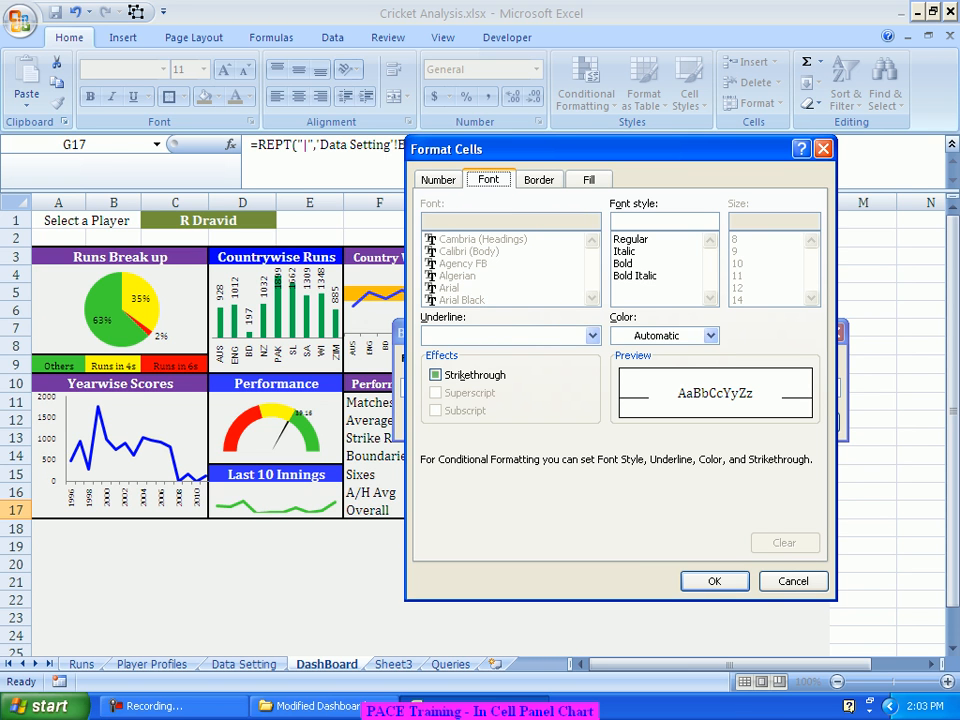
{"action": "left_click", "coordinate": [710, 335]}
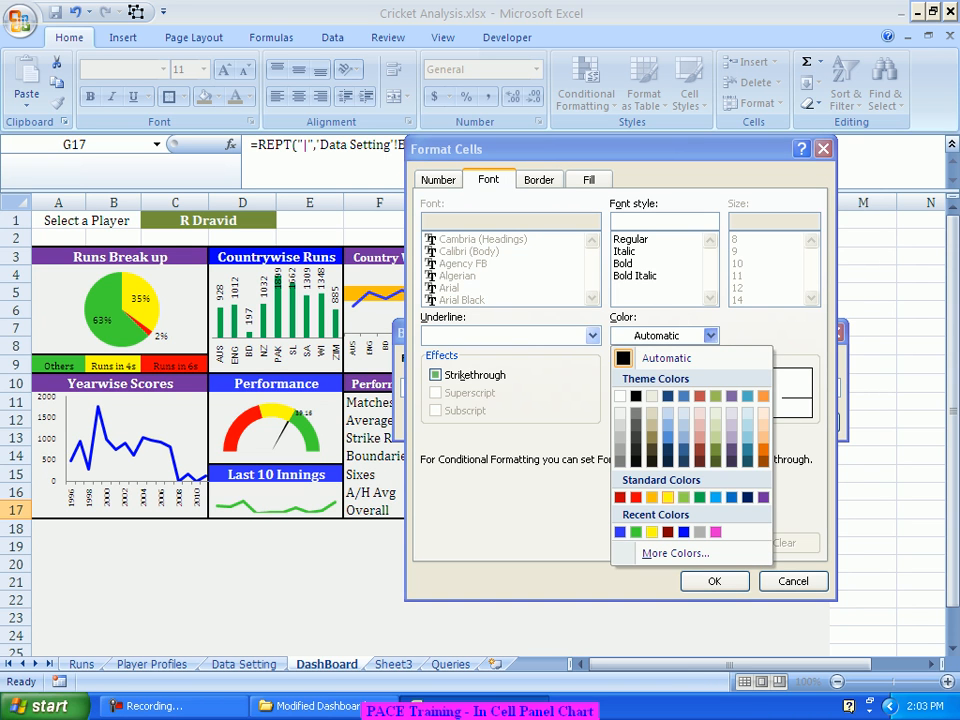
{"action": "left_click", "coordinate": [667, 497]}
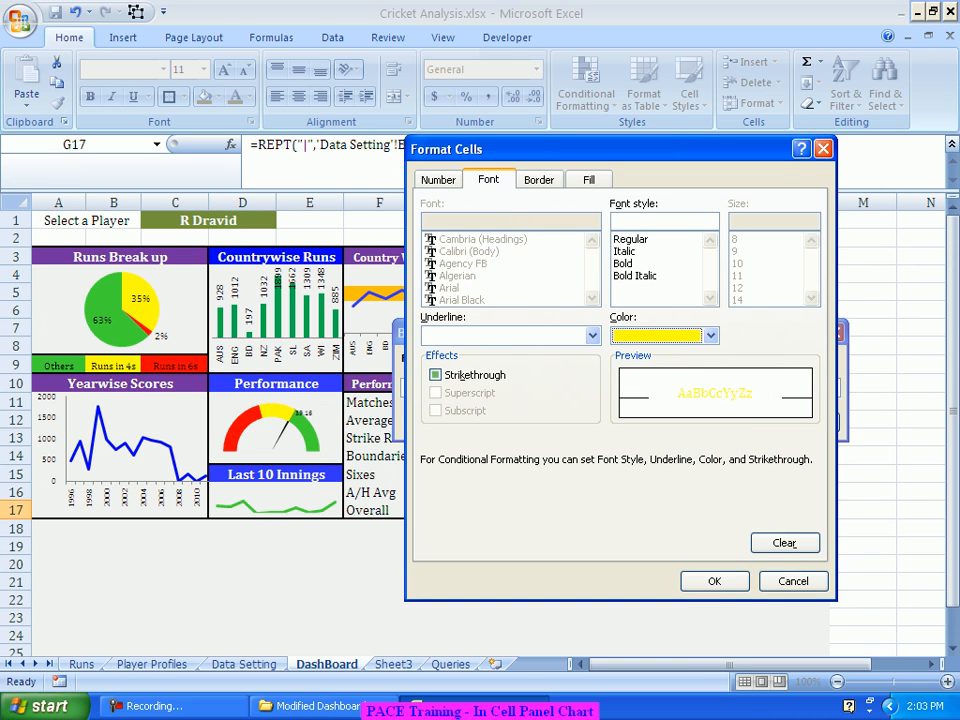
{"action": "left_click", "coordinate": [714, 581]}
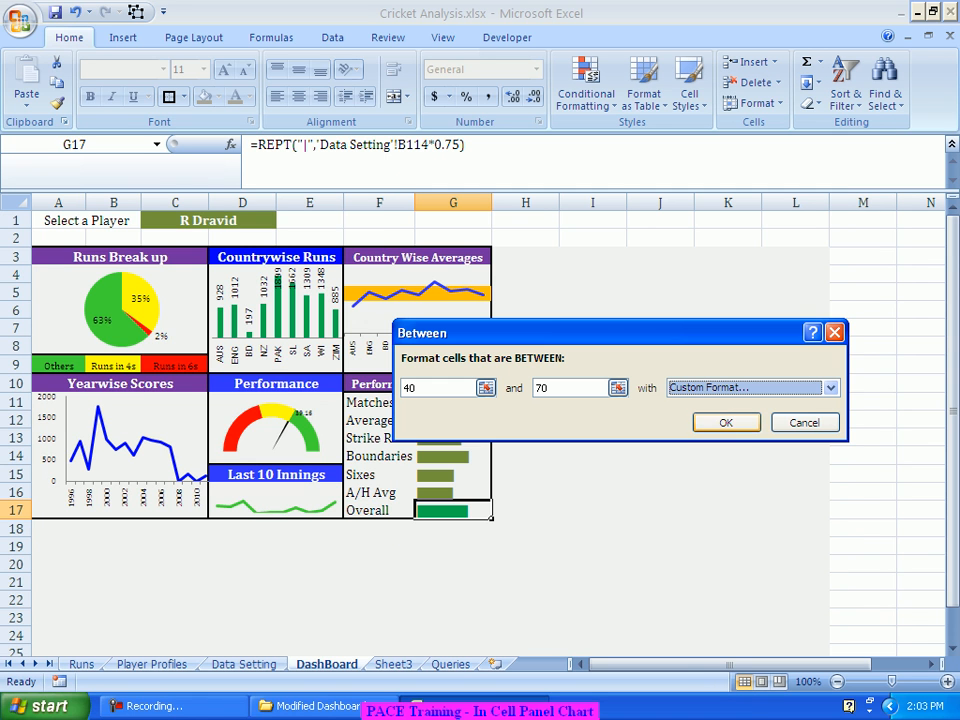
{"action": "key", "text": "Return"}
{"action": "left_click", "coordinate": [586, 88]}
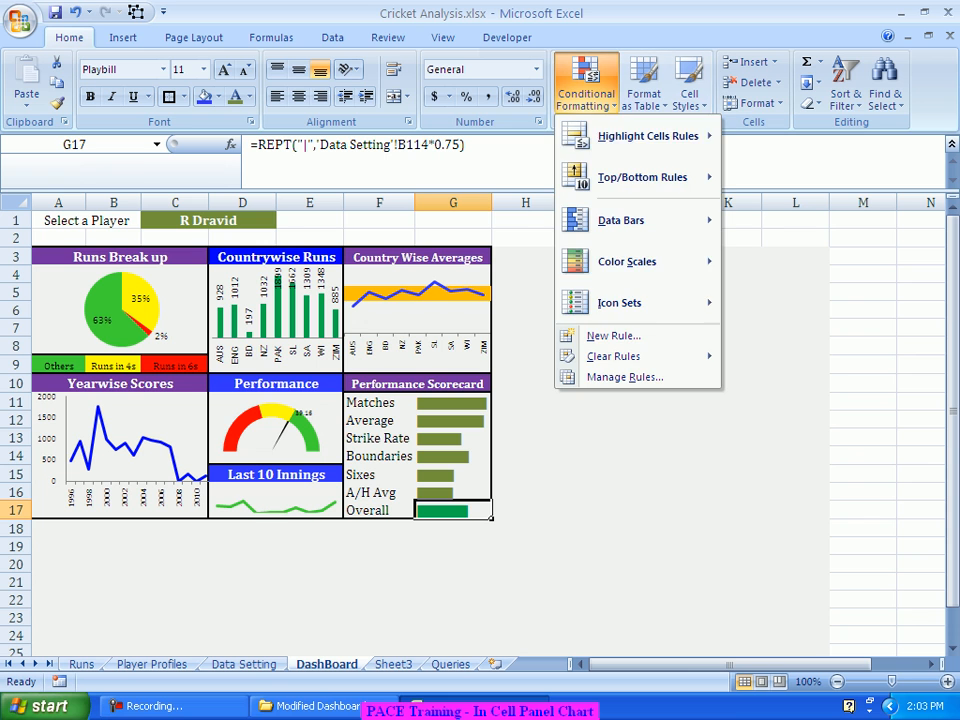
{"action": "left_click", "coordinate": [625, 377]}
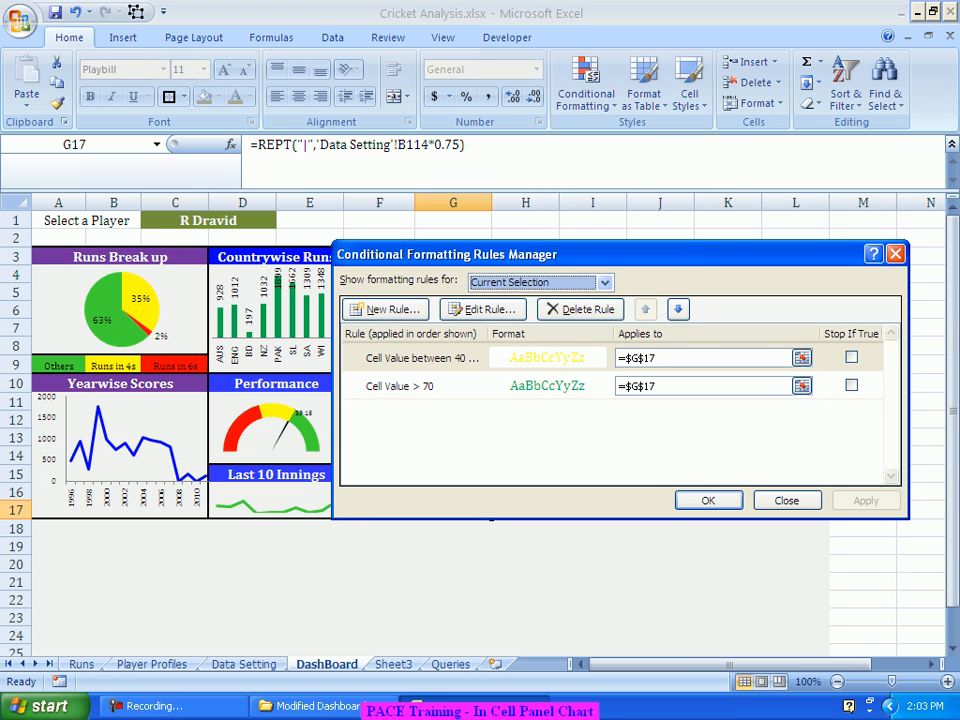
{"action": "left_click", "coordinate": [896, 254]}
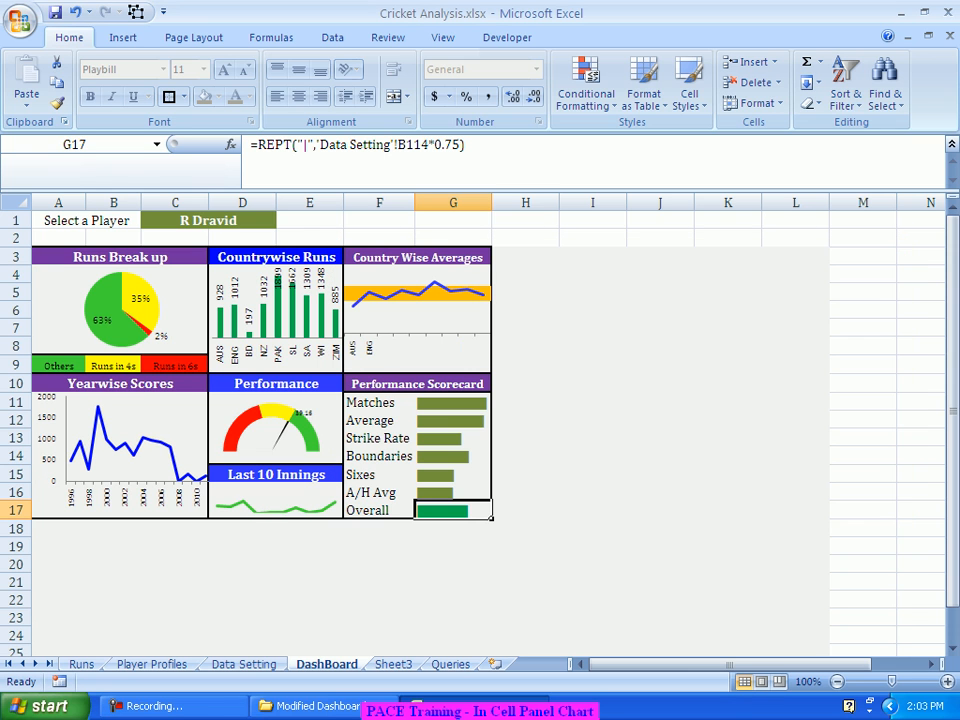
Add a Less Than 40 conditional formatting rule to G17 with a custom standard red font color
{"action": "left_click", "coordinate": [586, 88]}
{"action": "mouse_move", "coordinate": [648, 136]}
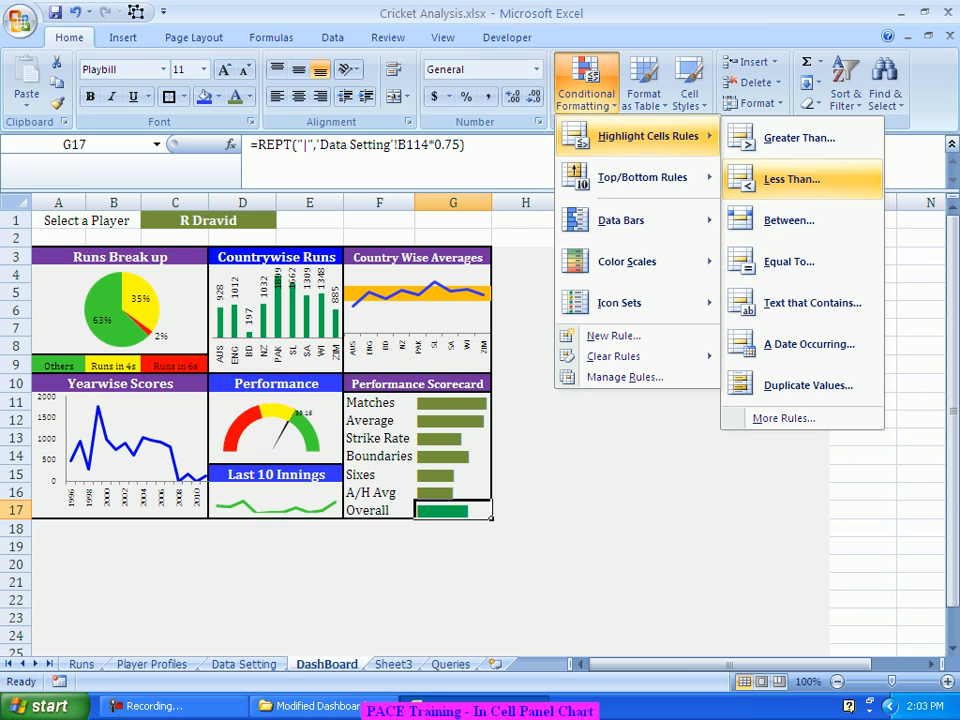
{"action": "left_click", "coordinate": [792, 179]}
{"action": "type", "text": "40"}
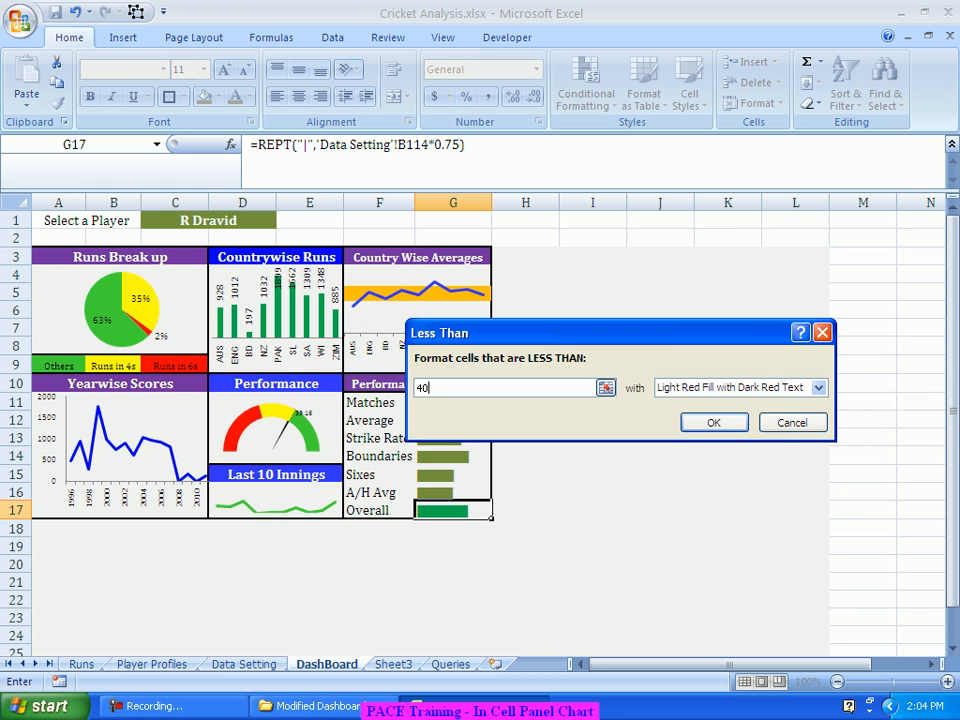
{"action": "left_click", "coordinate": [819, 388]}
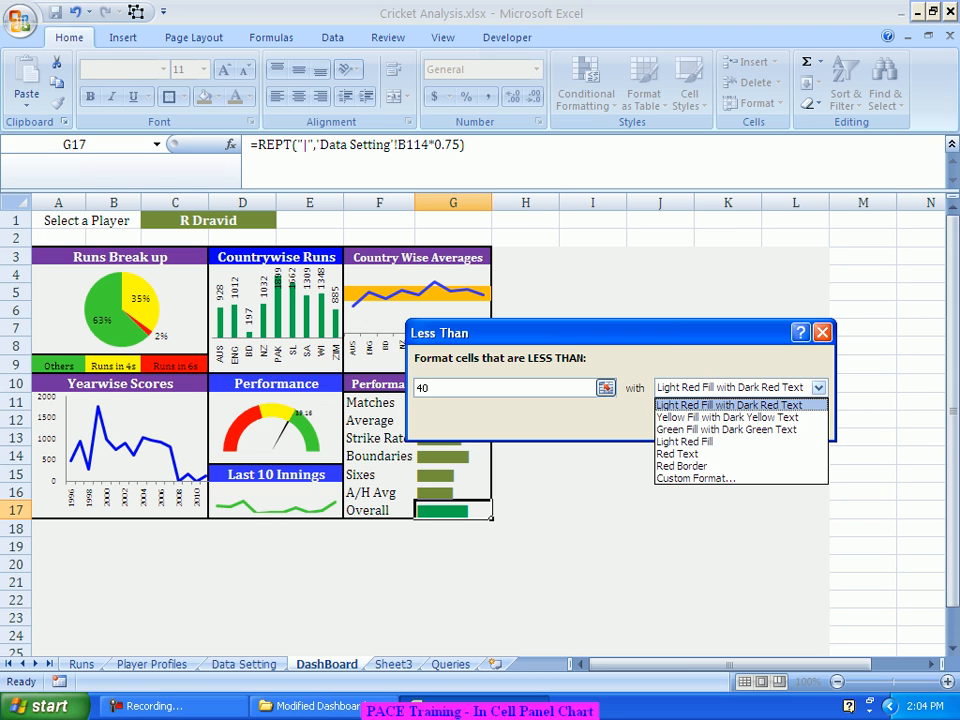
{"action": "key", "text": "Down"}
{"action": "key", "text": "Down"}
{"action": "key", "text": "Down"}
{"action": "key", "text": "Down"}
{"action": "key", "text": "Down"}
{"action": "key", "text": "Down"}
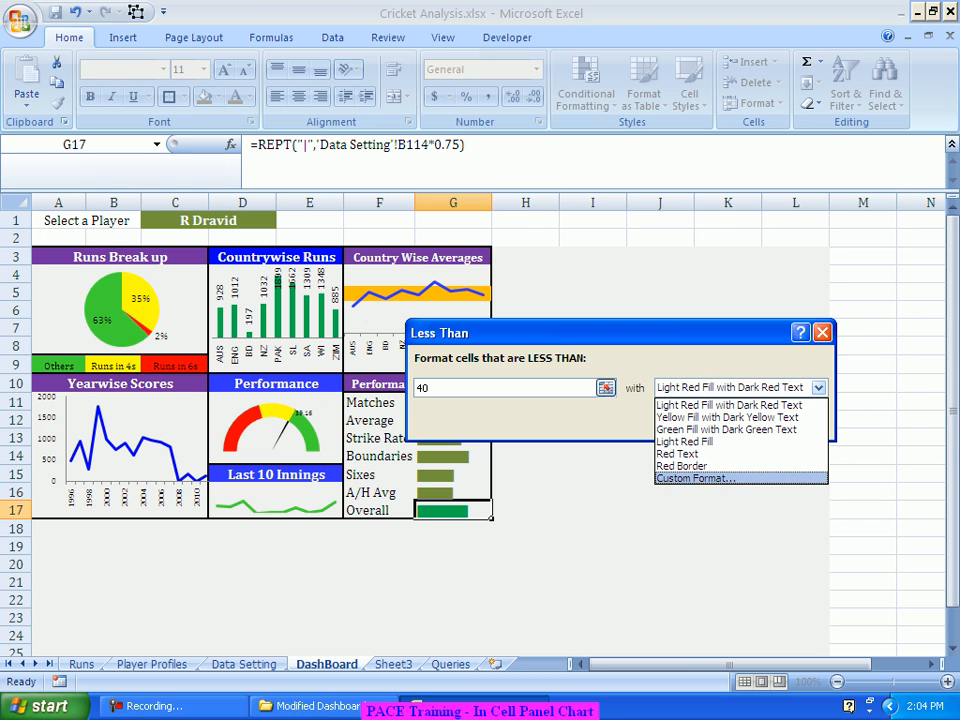
{"action": "key", "text": "Return"}
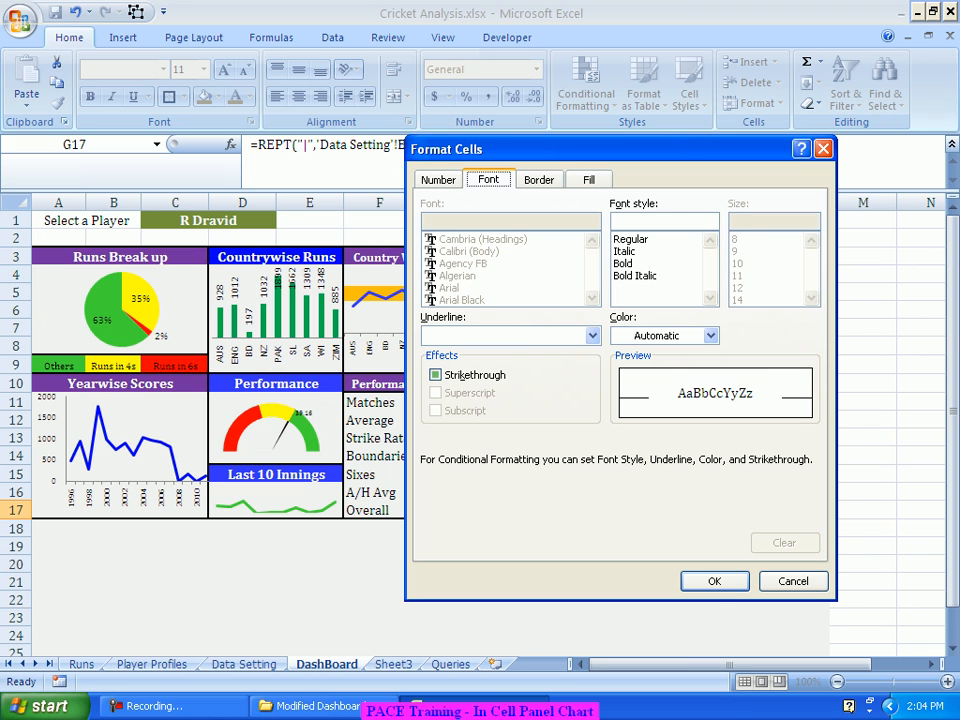
{"action": "left_click", "coordinate": [711, 336]}
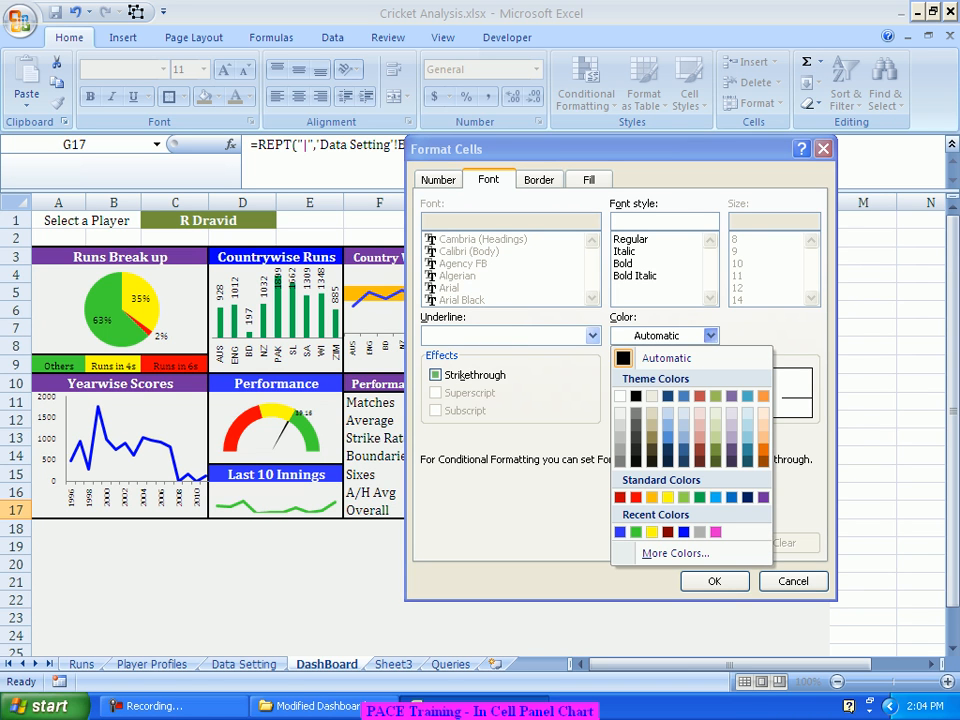
{"action": "left_click", "coordinate": [636, 497]}
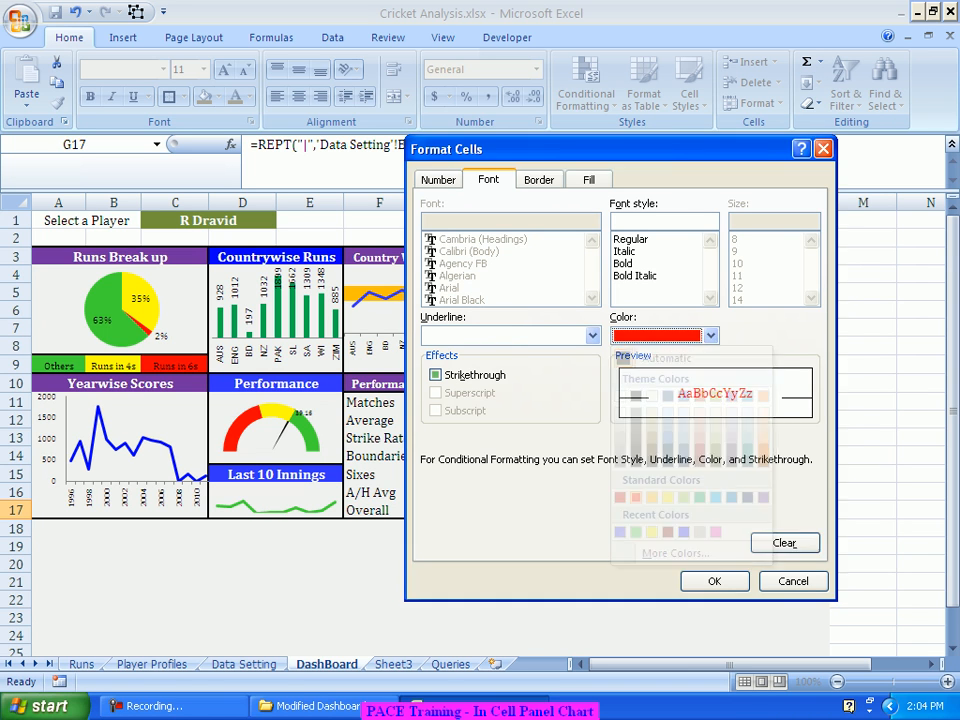
{"action": "key", "text": "Return"}
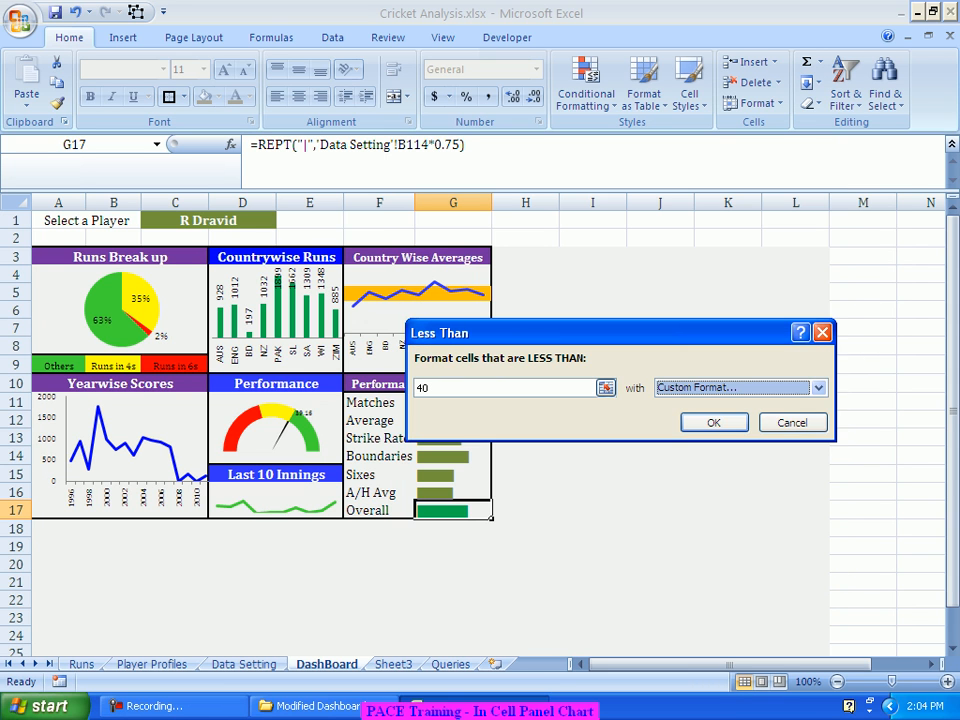
{"action": "left_click", "coordinate": [714, 422]}
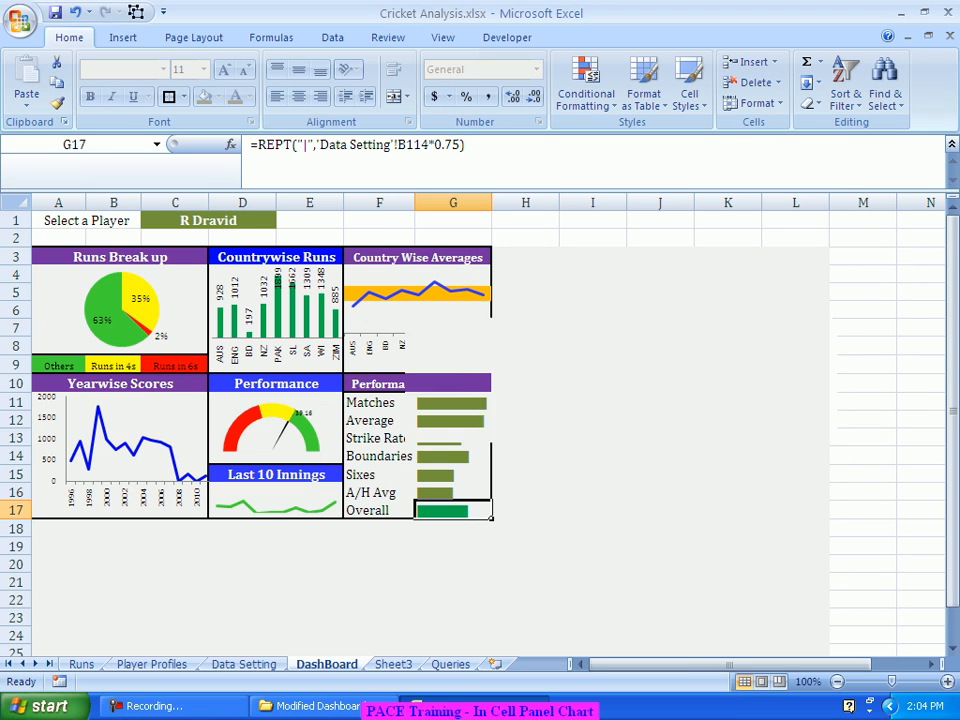
{"action": "left_click", "coordinate": [593, 420]}
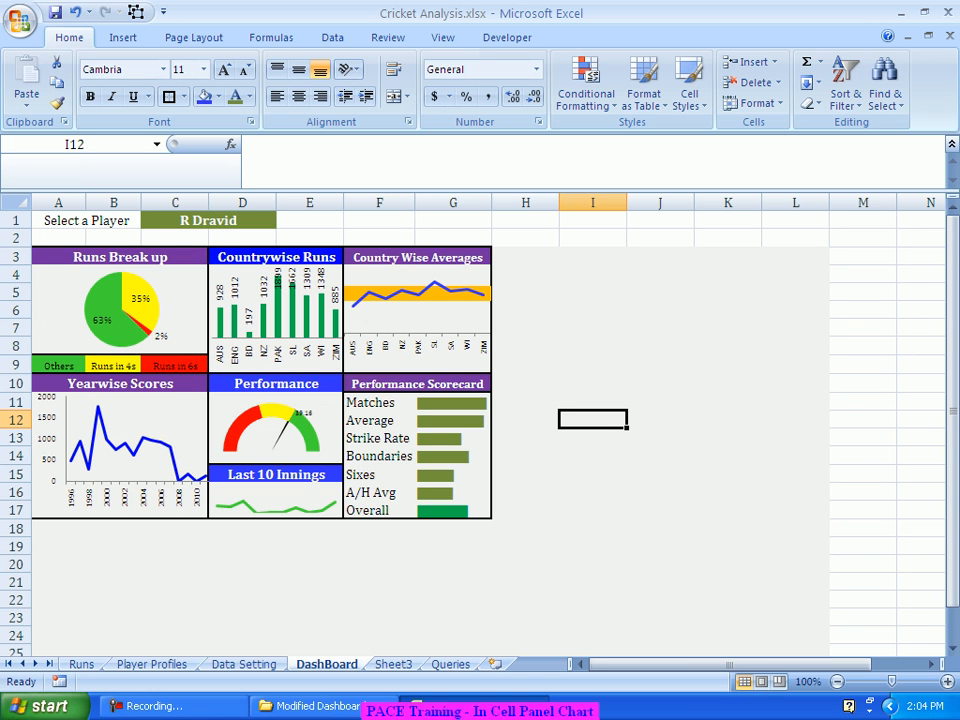
{"action": "left_click_drag", "start_coordinate": [453, 402], "coordinate": [458, 492]}
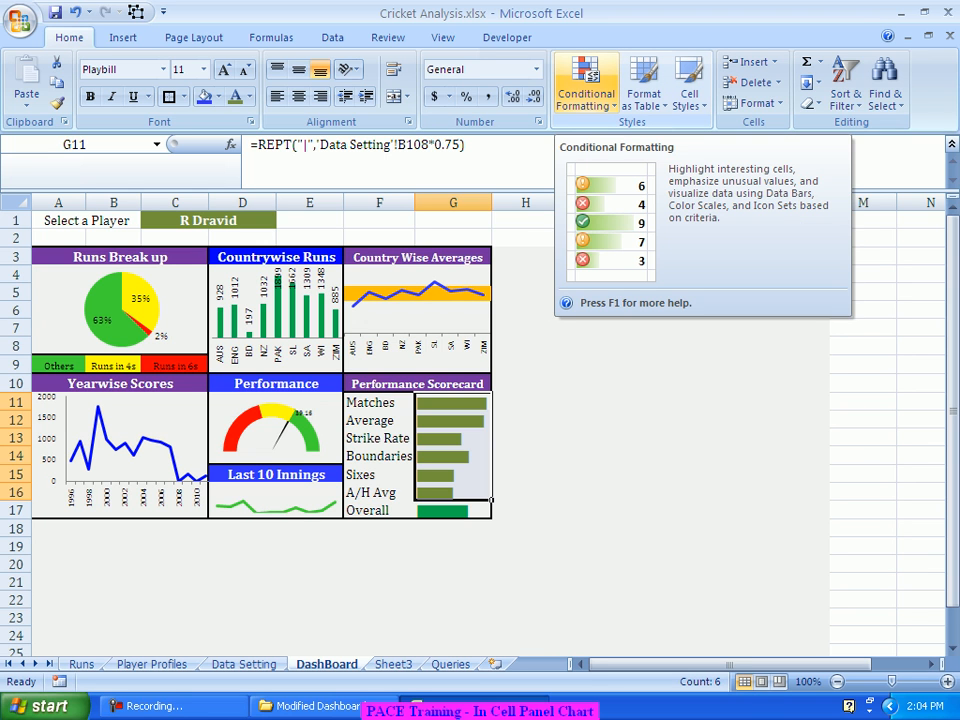
{"action": "left_click", "coordinate": [586, 85]}
{"action": "mouse_move", "coordinate": [645, 136]}
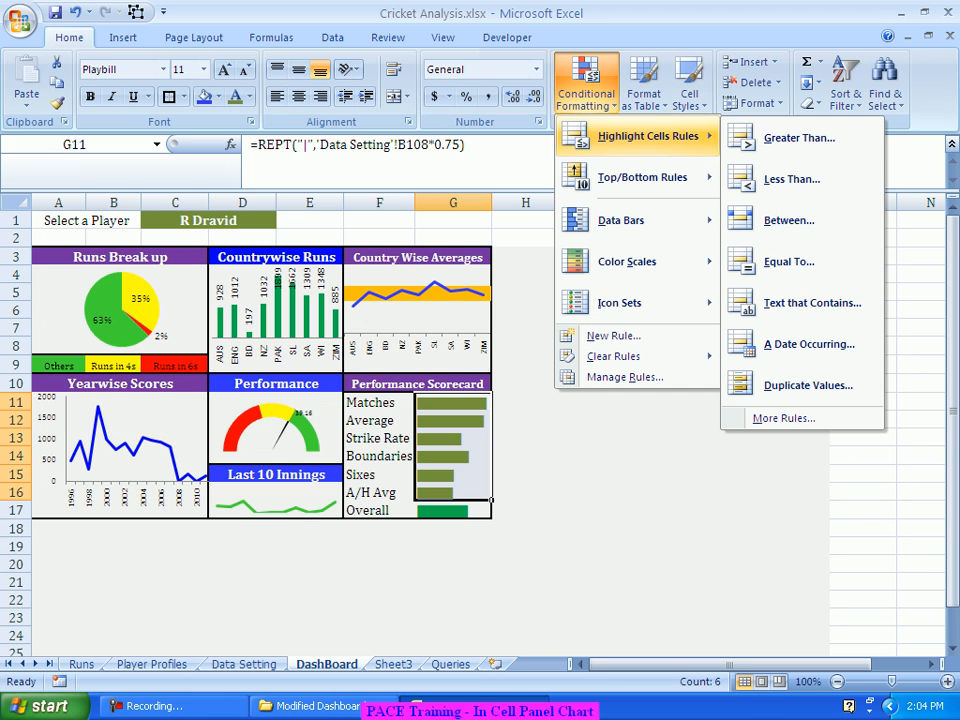
{"action": "mouse_move", "coordinate": [645, 177]}
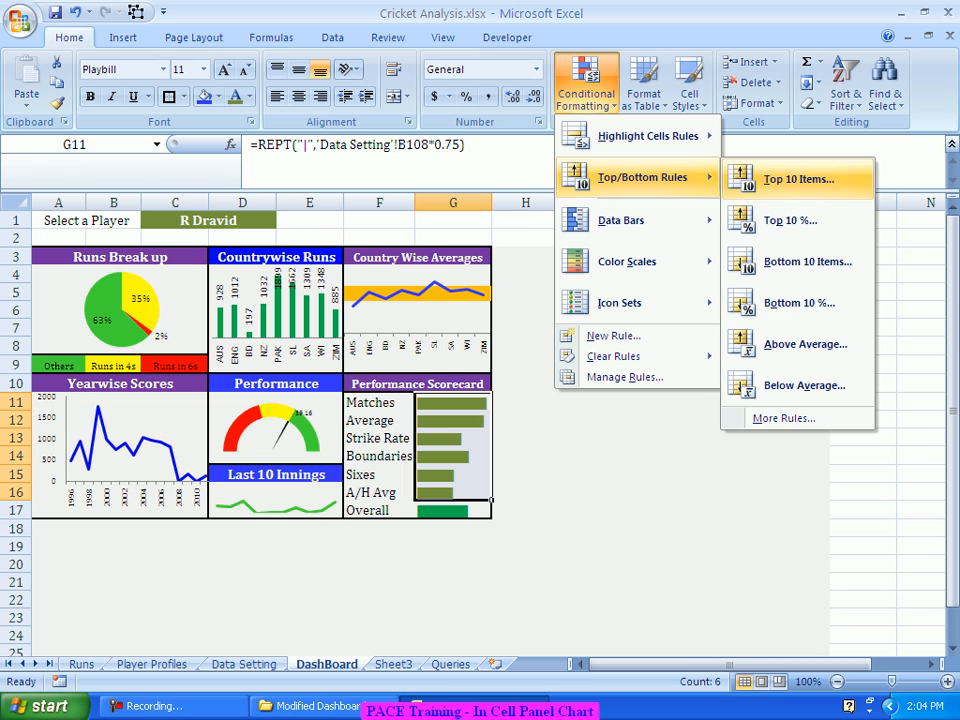
{"action": "left_click", "coordinate": [798, 179]}
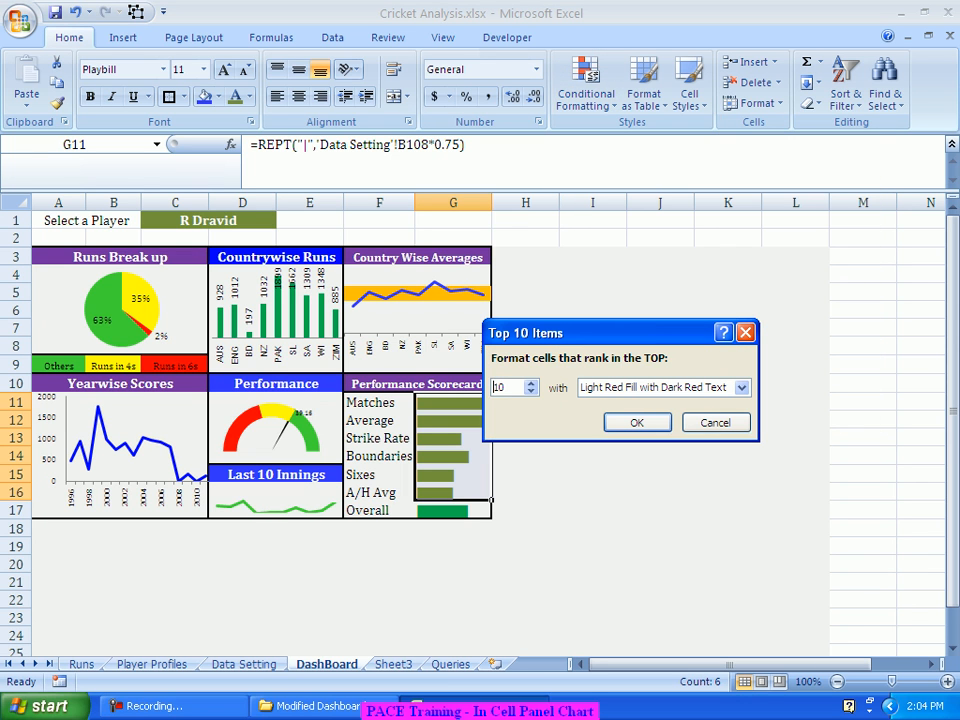
{"action": "key", "text": "BackSpace"}
{"action": "key", "text": "BackSpace"}
{"action": "type", "text": "1"}
{"action": "left_click", "coordinate": [741, 388]}
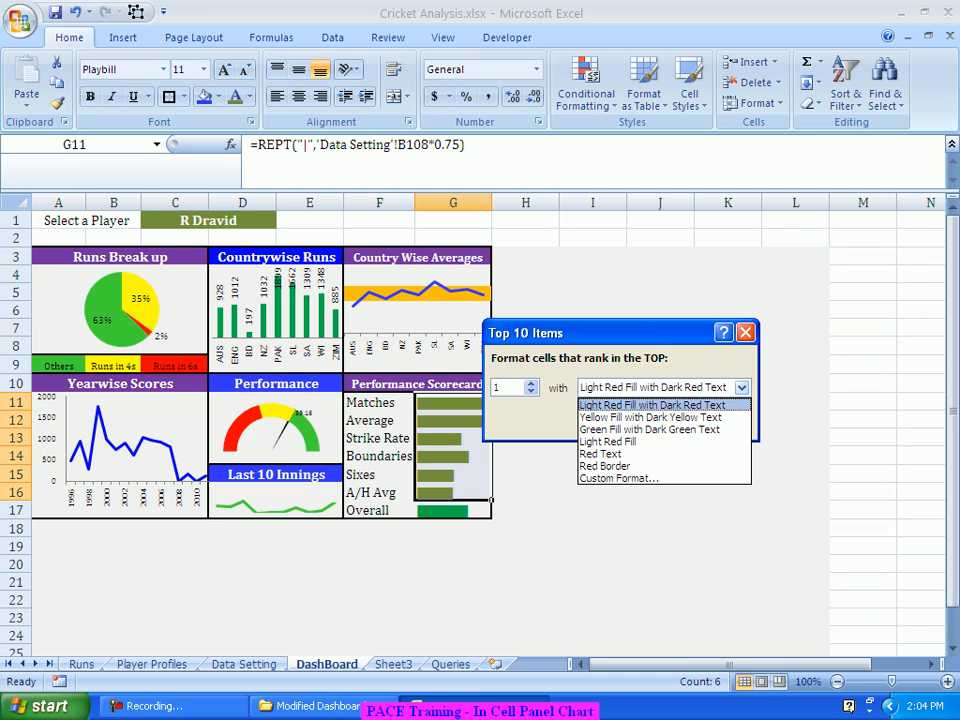
{"action": "left_click", "coordinate": [742, 388]}
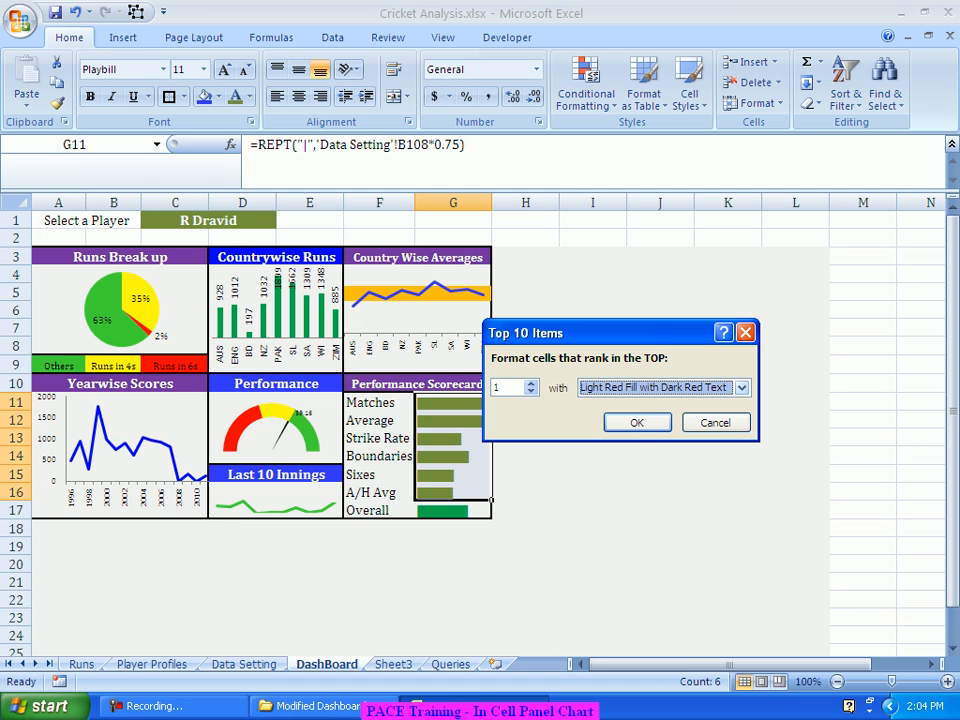
{"action": "left_click", "coordinate": [716, 422]}
{"action": "left_click", "coordinate": [660, 456]}
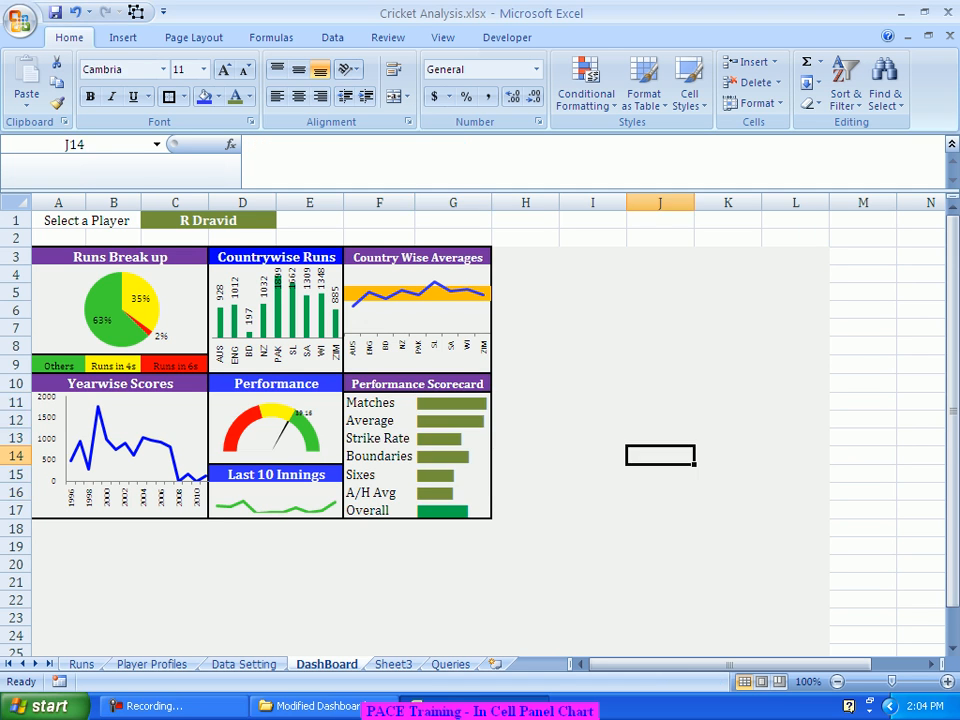
Delete the Less Than 40, Between 40 and 70, and Greater Than 70 conditional formatting rules from G17
{"action": "left_click", "coordinate": [453, 510]}
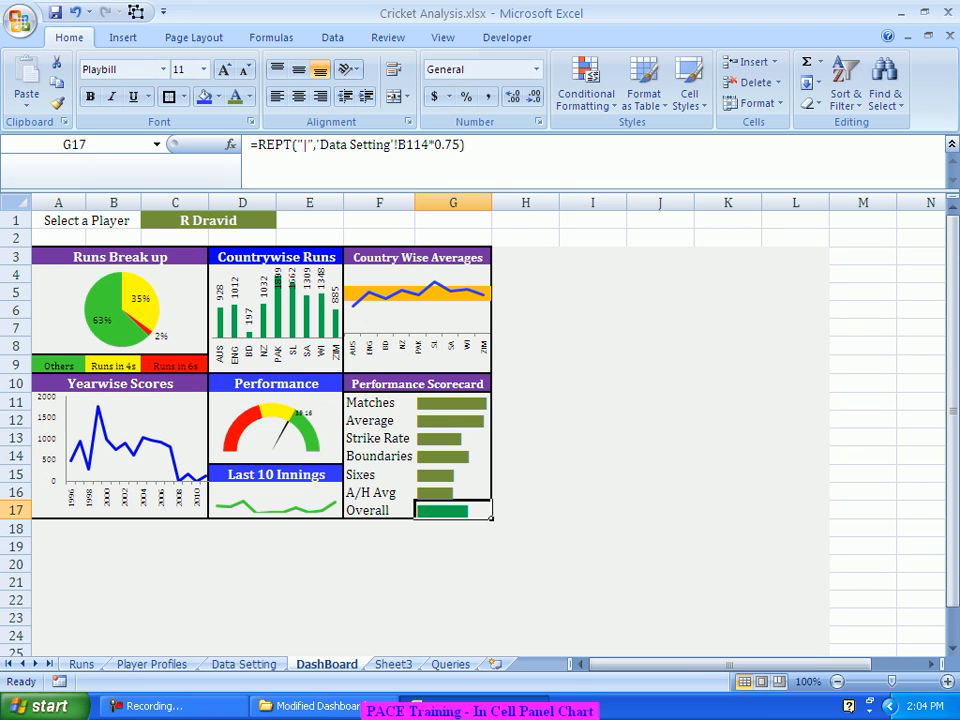
{"action": "left_click", "coordinate": [526, 475]}
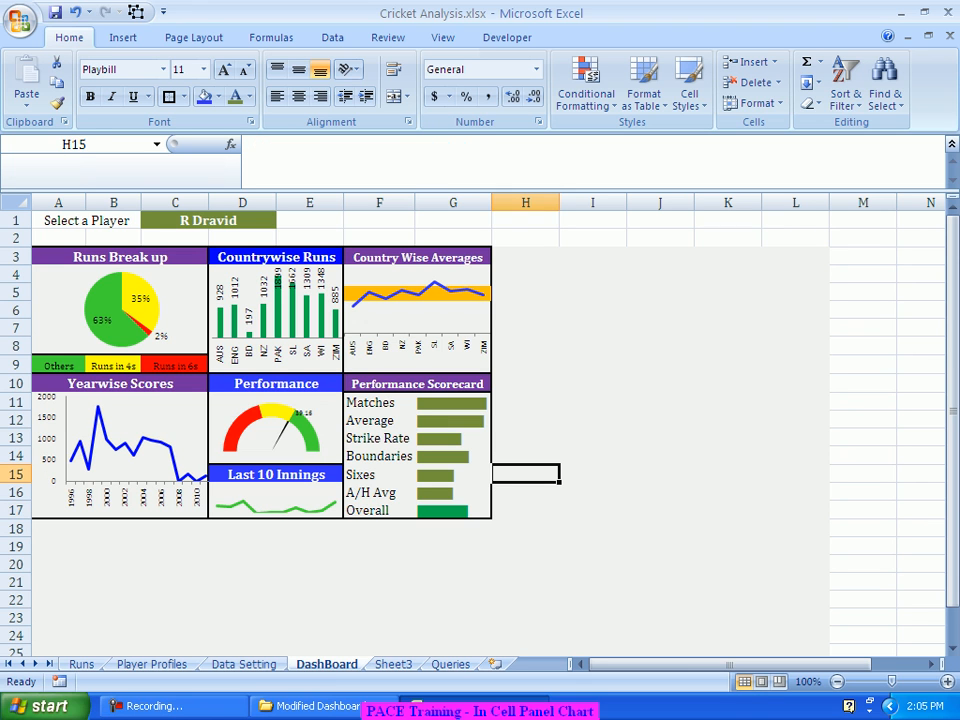
{"action": "left_click", "coordinate": [453, 510]}
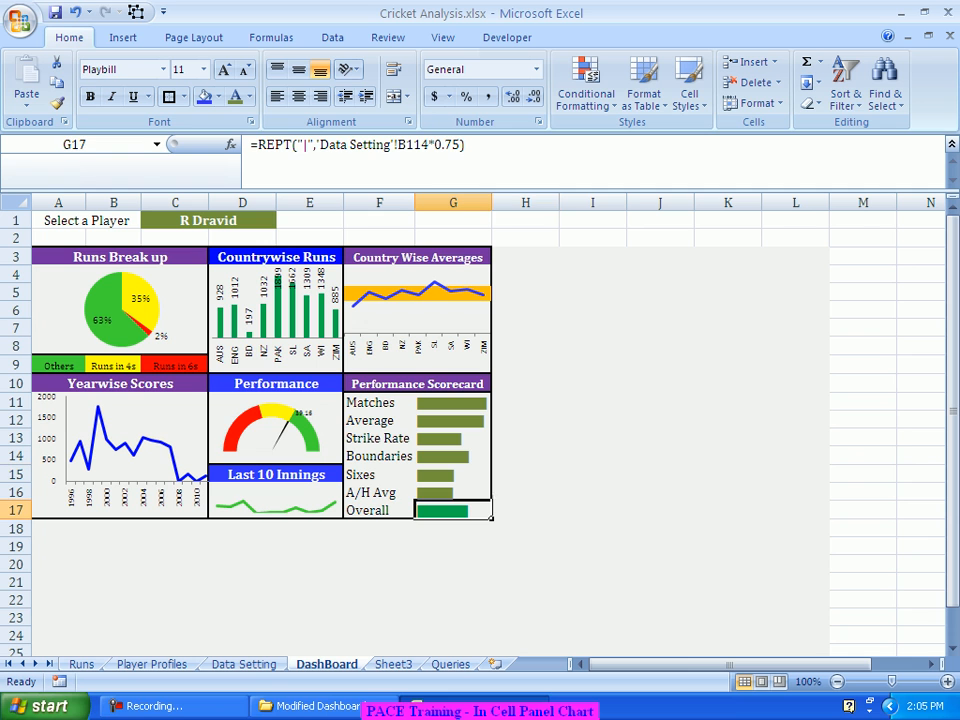
{"action": "left_click", "coordinate": [586, 88]}
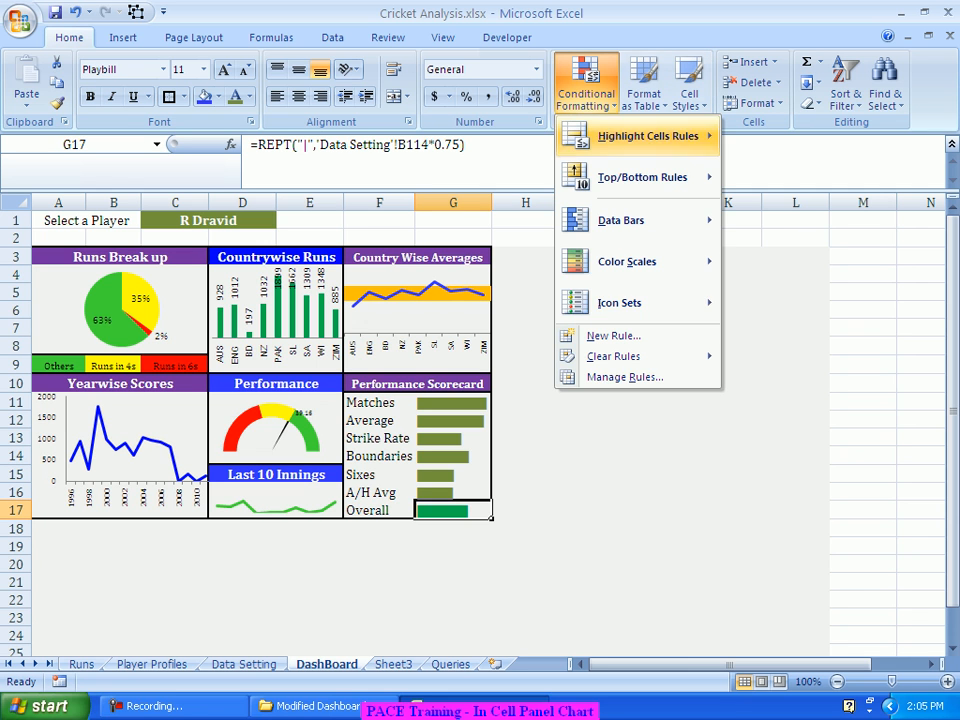
{"action": "left_click", "coordinate": [624, 377]}
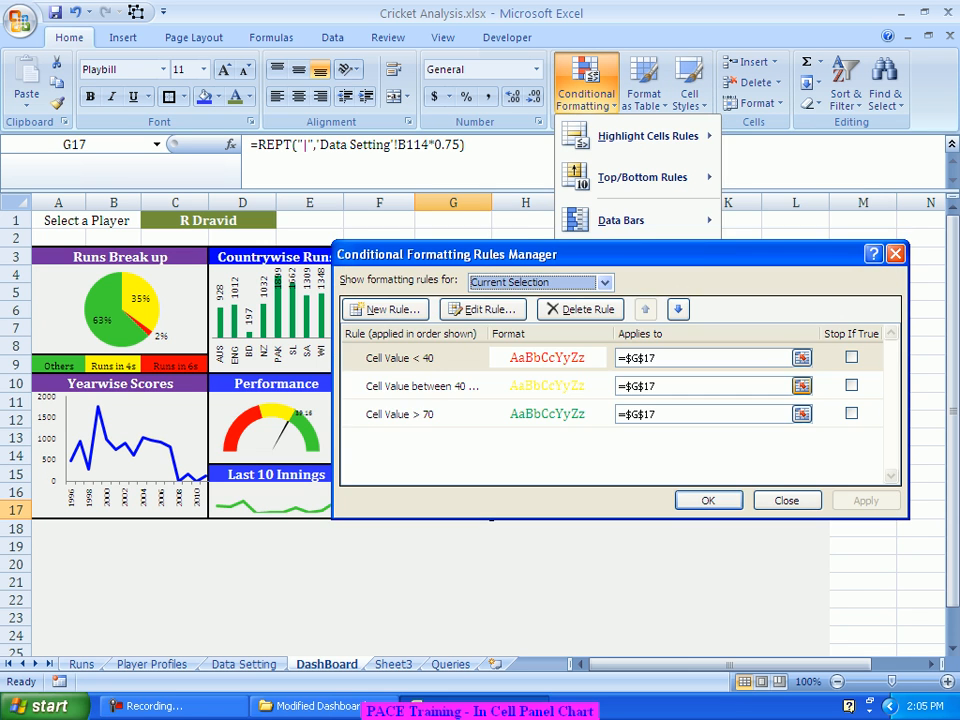
{"action": "left_click", "coordinate": [410, 357]}
{"action": "left_click", "coordinate": [580, 309]}
{"action": "left_click", "coordinate": [580, 309]}
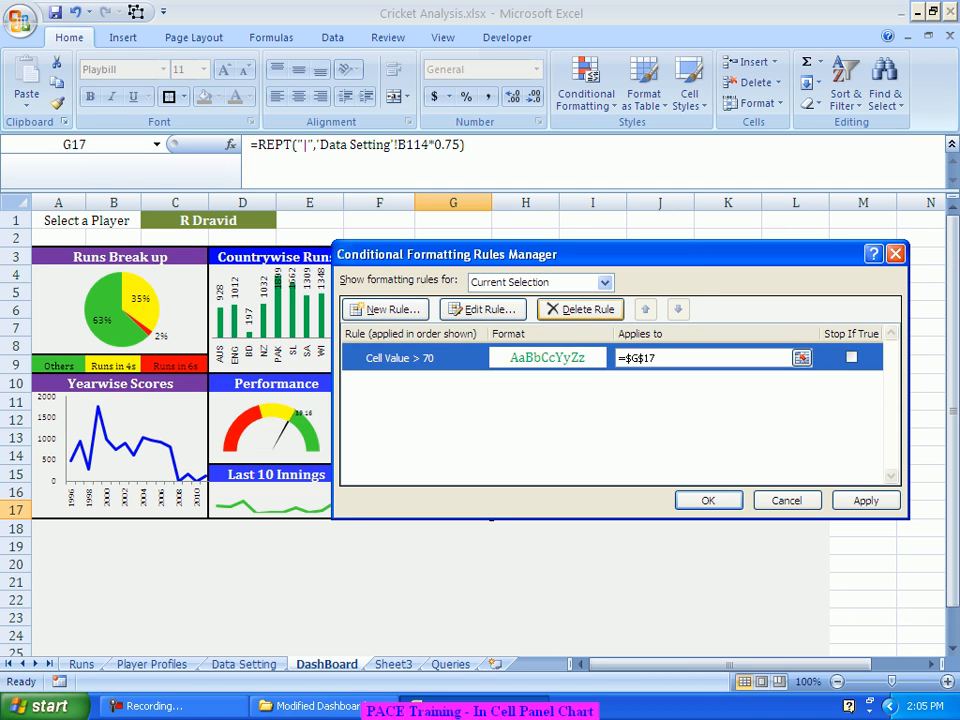
{"action": "left_click", "coordinate": [580, 309]}
Try to add a formula-based conditional formatting rule to G17 using ='Data Setting'!$B$114>70 with a green font color
{"action": "left_click", "coordinate": [386, 309]}
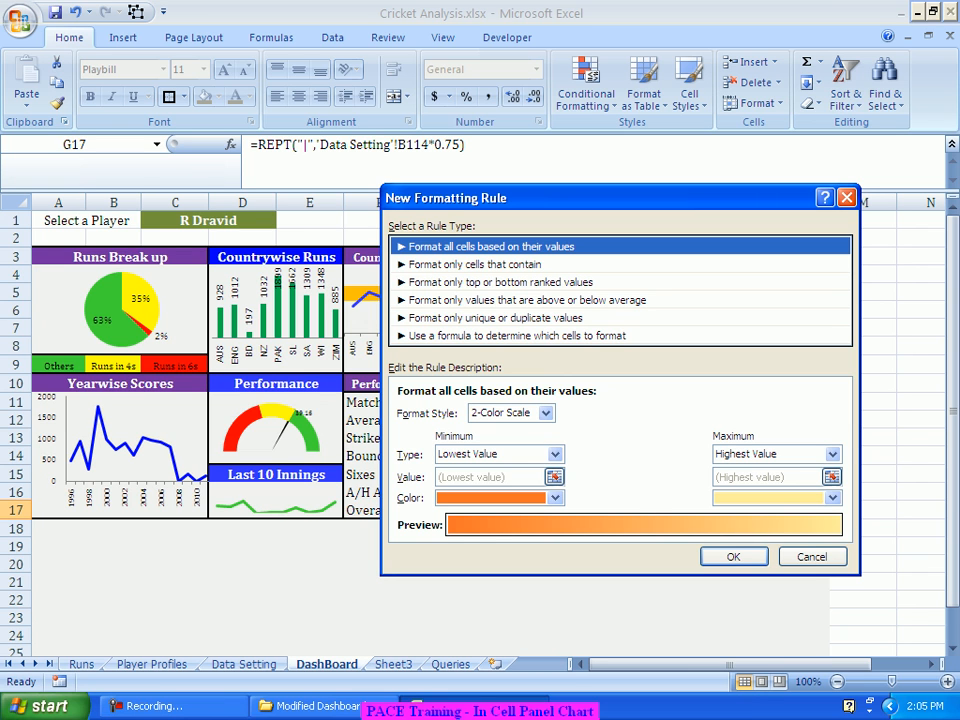
{"action": "left_click", "coordinate": [517, 336]}
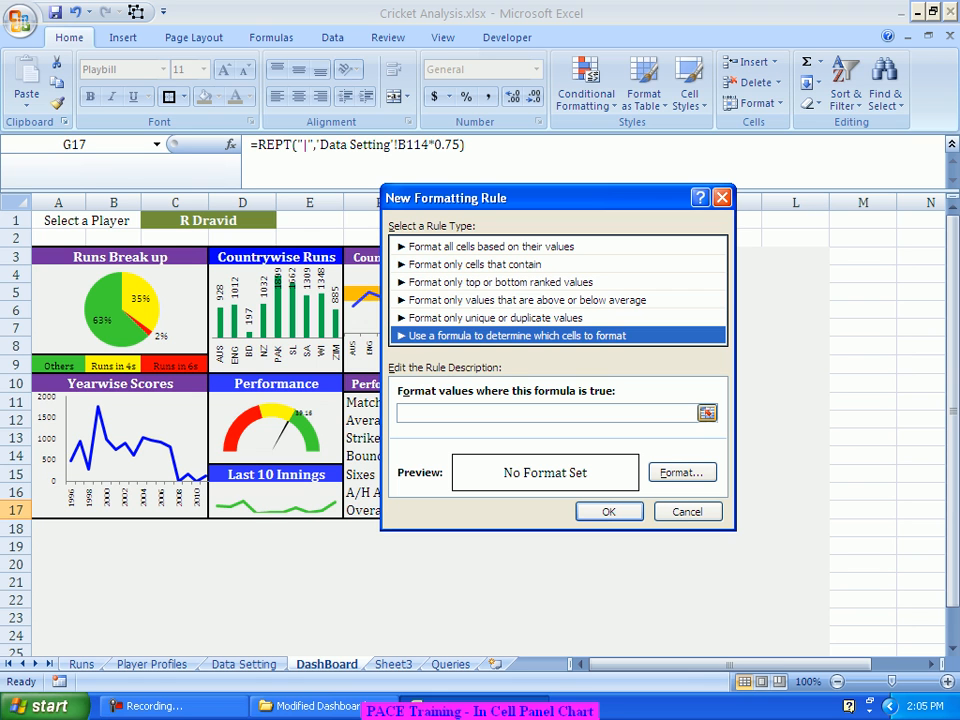
{"action": "left_click", "coordinate": [546, 413]}
{"action": "left_click", "coordinate": [244, 664]}
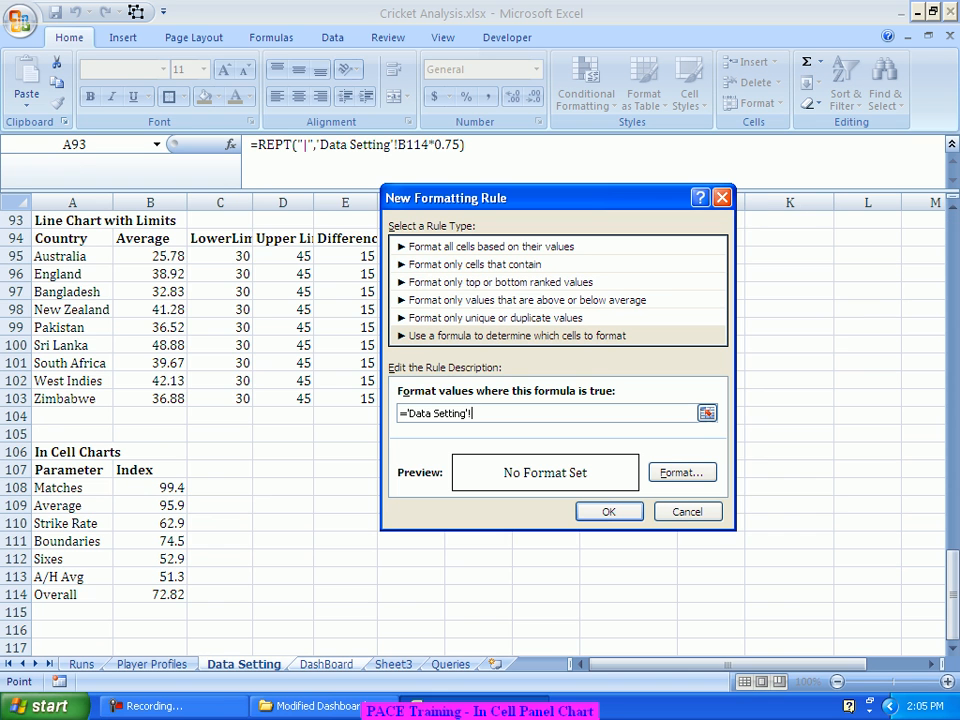
{"action": "left_click", "coordinate": [150, 595]}
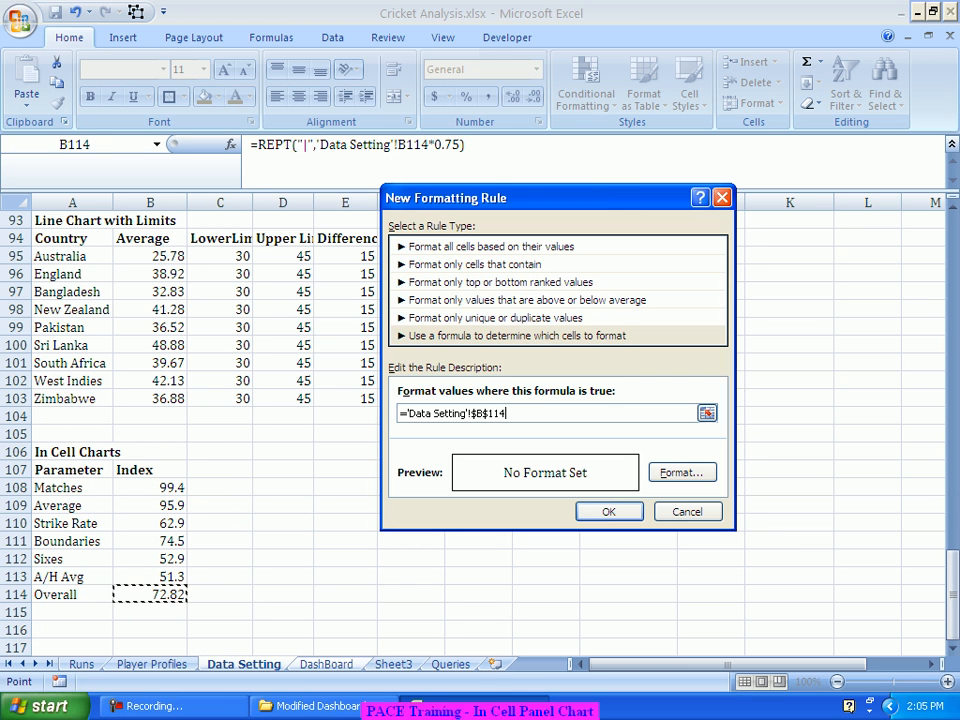
{"action": "type", "text": ">70"}
{"action": "left_click", "coordinate": [682, 472]}
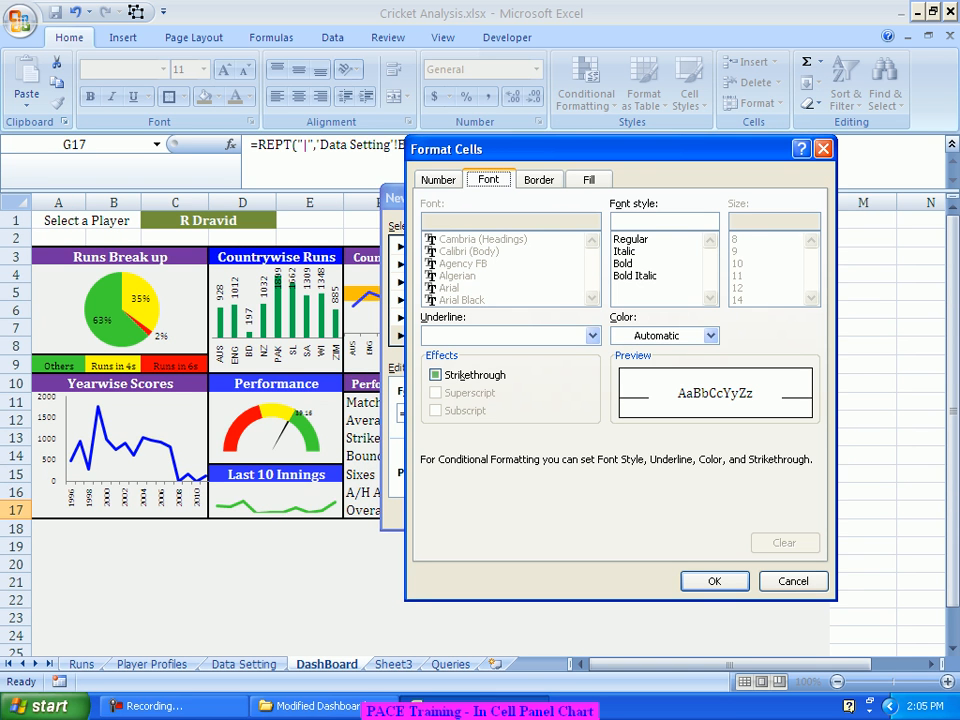
{"action": "left_click", "coordinate": [711, 336]}
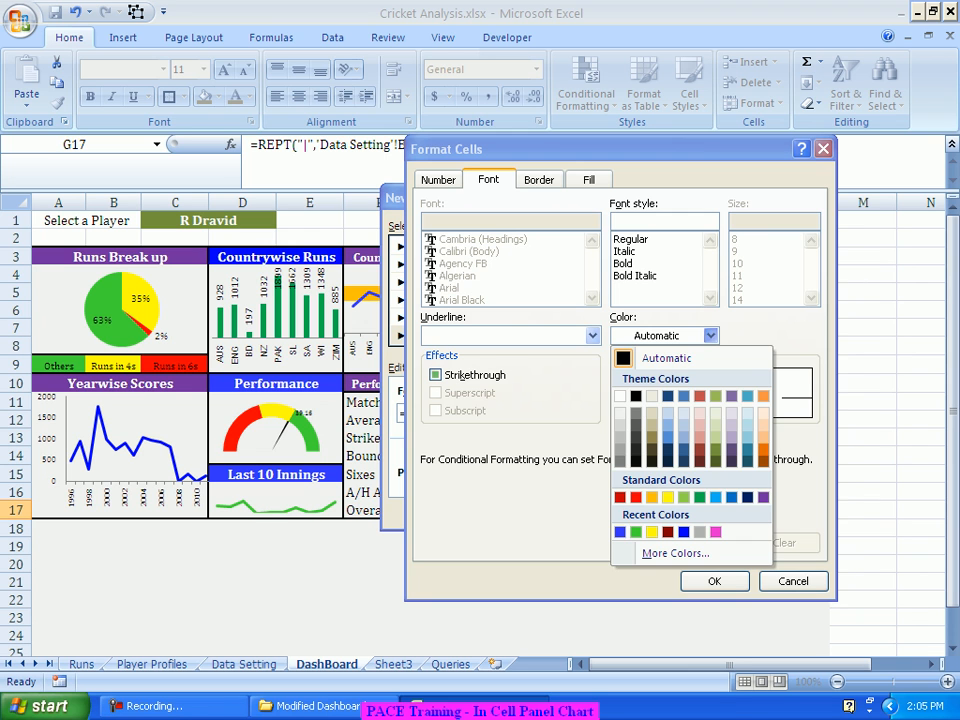
{"action": "left_click", "coordinate": [636, 531]}
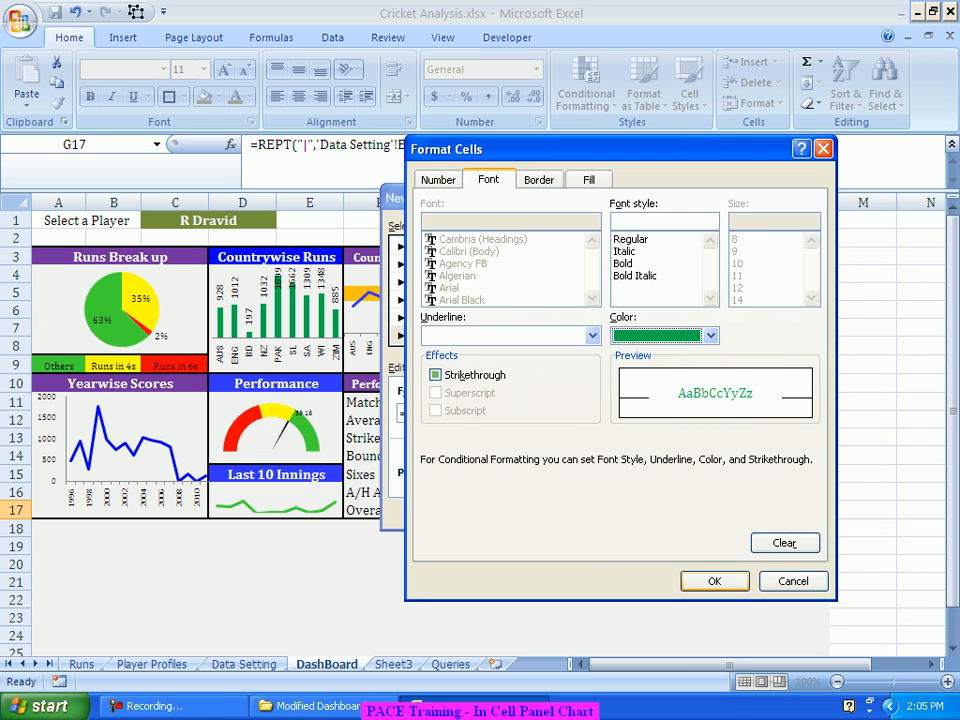
{"action": "key", "text": "Return"}
{"action": "left_click", "coordinate": [609, 511]}
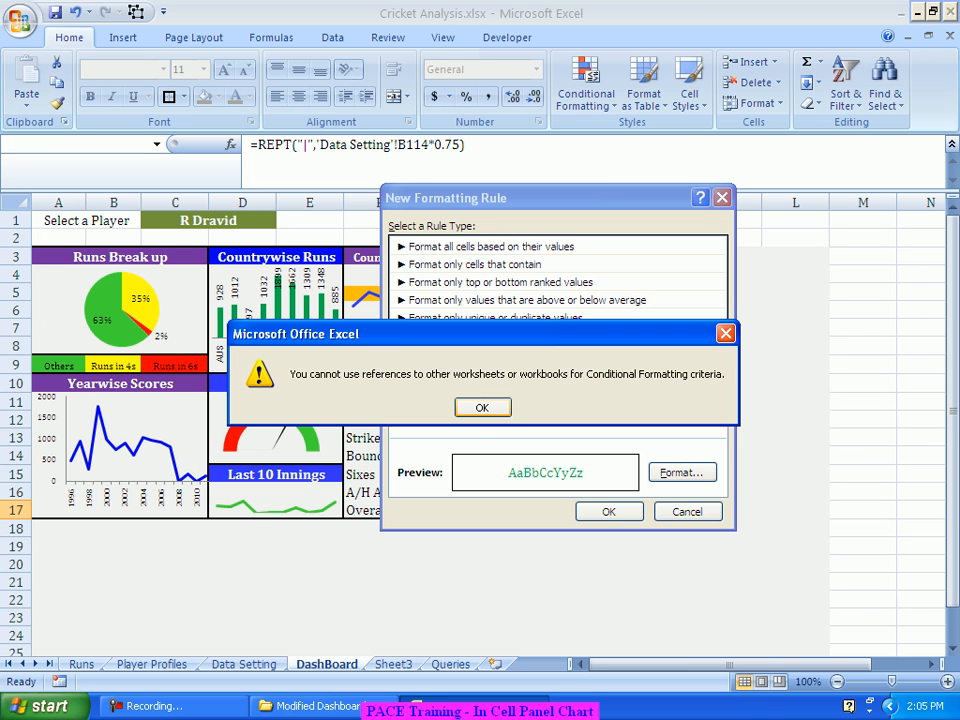
{"action": "key", "text": "Return"}
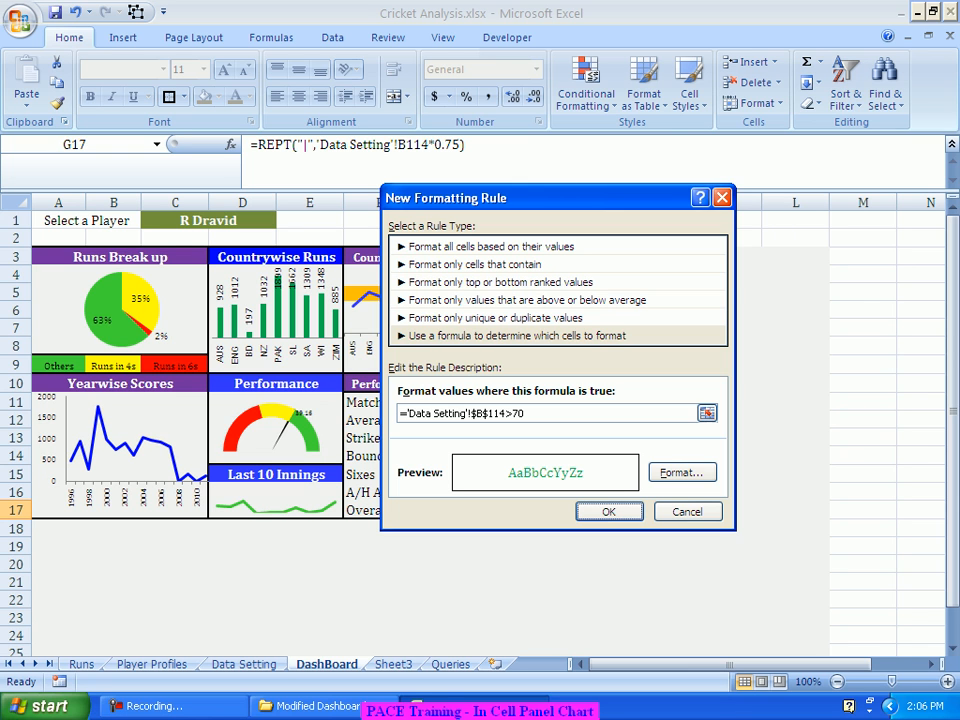
{"action": "key", "text": "Return"}
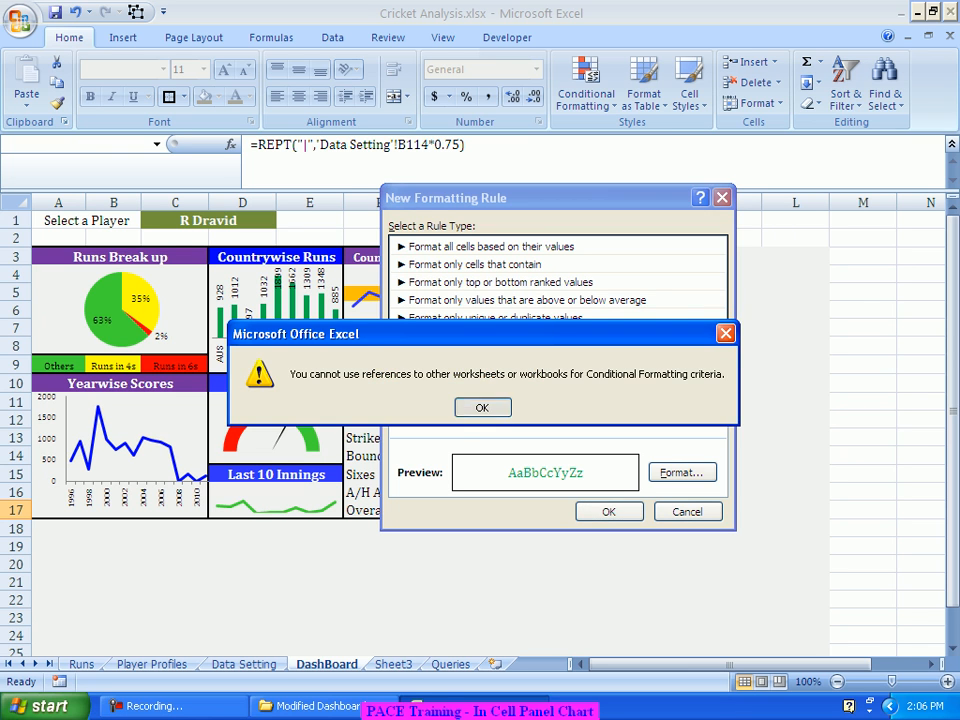
{"action": "key", "text": "Return"}
{"action": "key", "text": "Escape"}
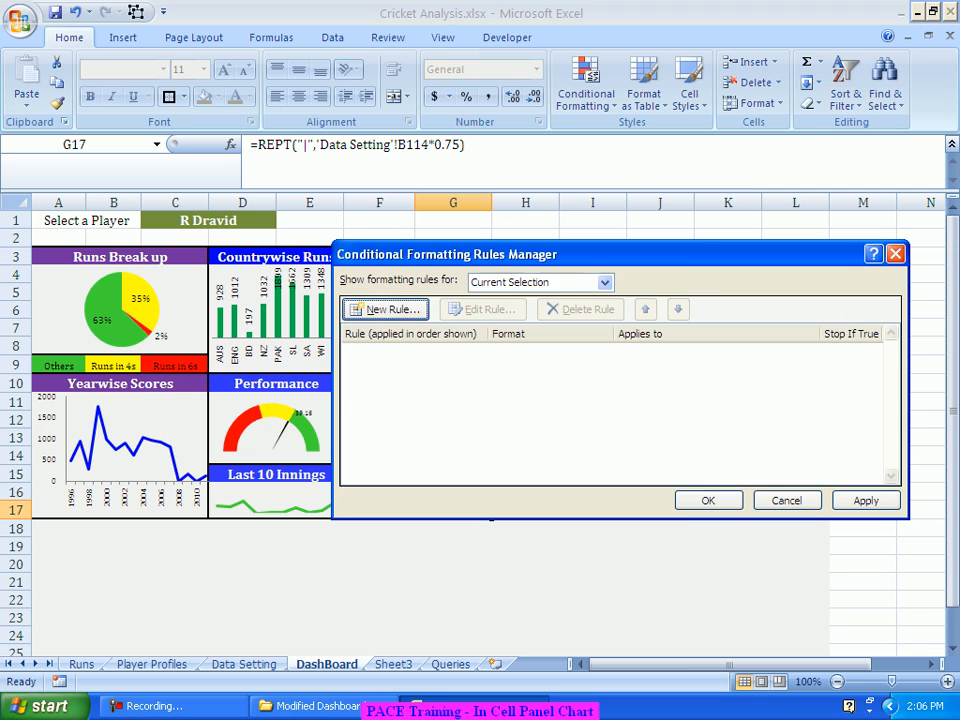
Apply the rule deletions for G17 and close the conditional formatting rules manager
{"action": "key", "text": "Return"}
{"action": "key", "text": "Return"}
{"action": "left_click", "coordinate": [592, 510]}
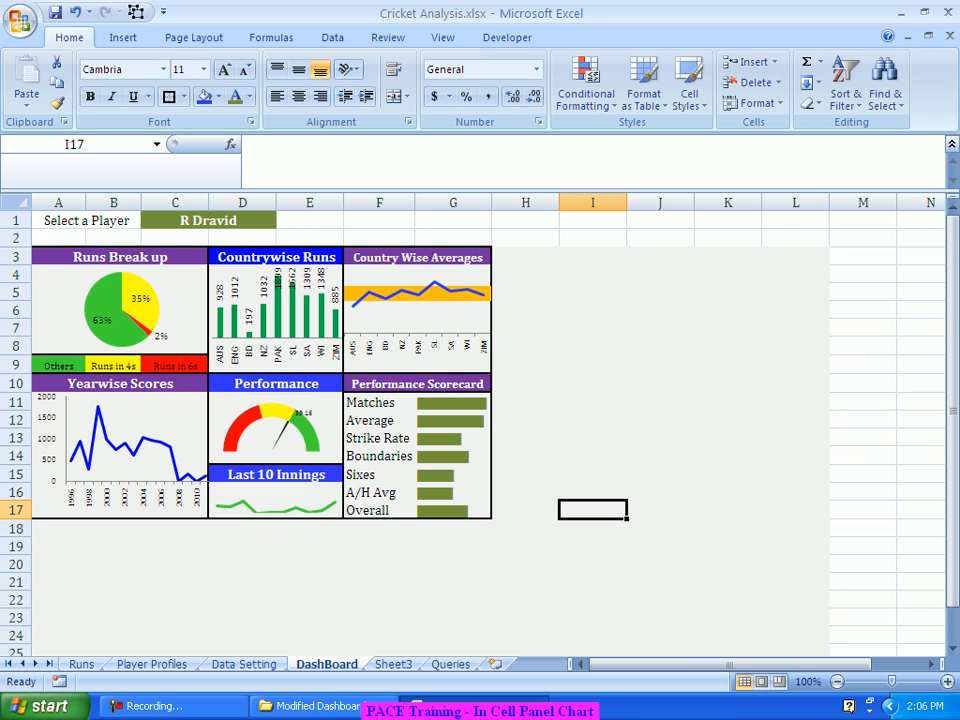
Enter the formula ='Data Setting'!B108 in cell M10 of the DashBoard sheet to link the Matches index
{"action": "left_click", "coordinate": [729, 664]}
{"action": "left_click_drag", "start_coordinate": [729, 664], "coordinate": [779, 664]}
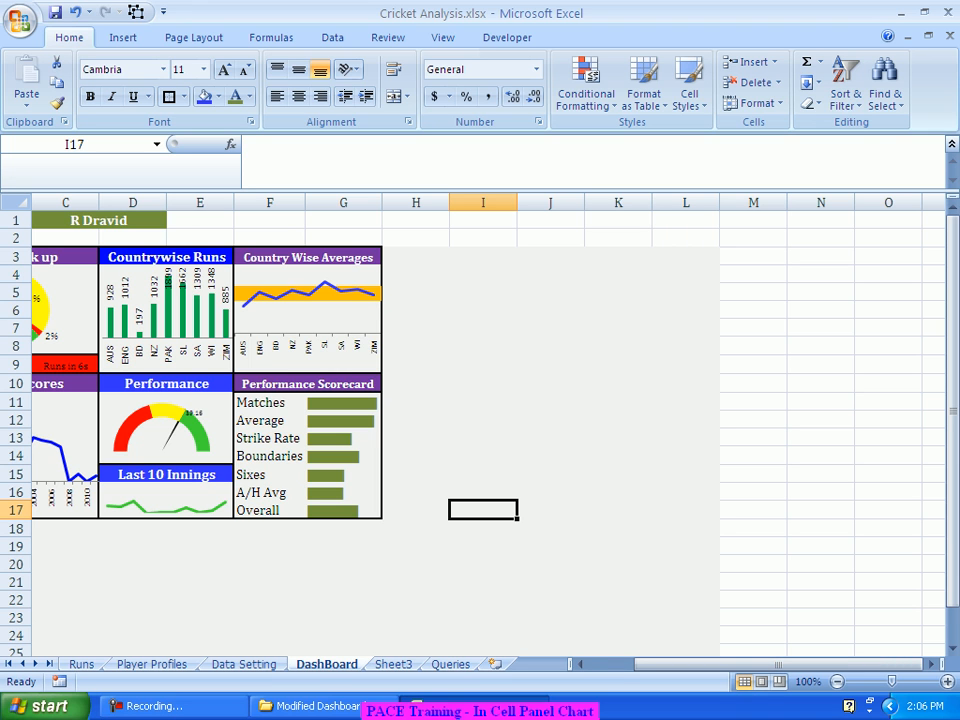
{"action": "left_click", "coordinate": [753, 383]}
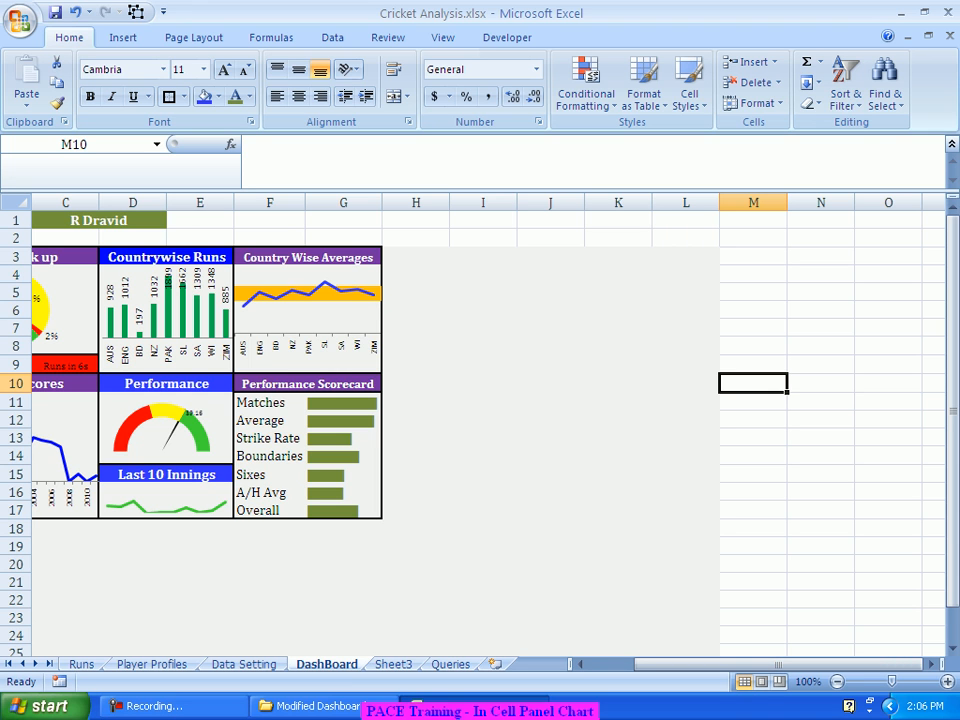
{"action": "type", "text": "="}
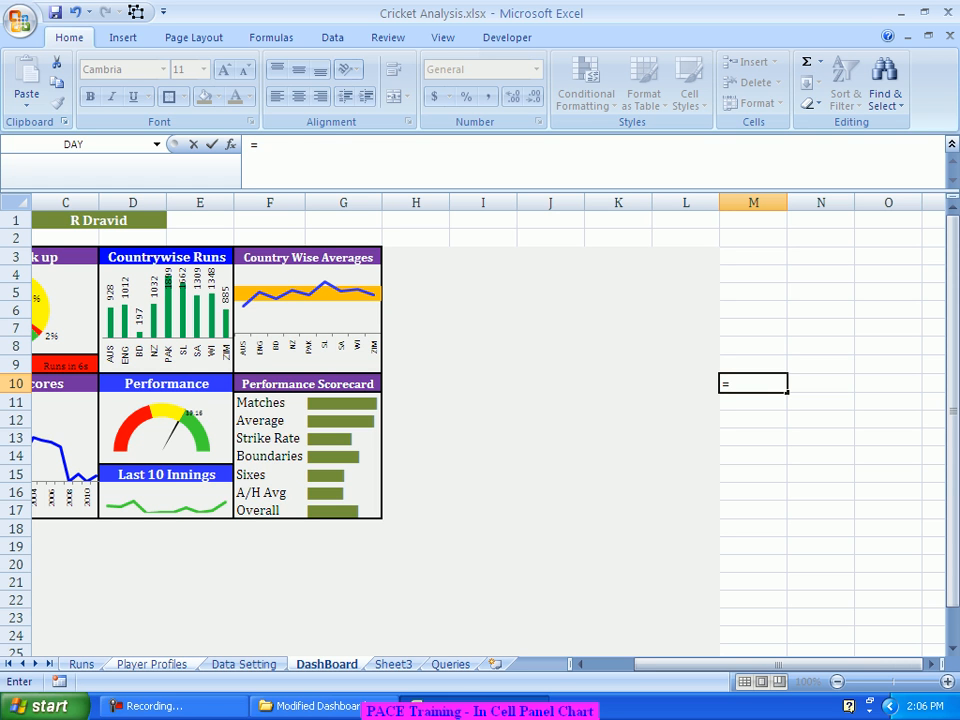
{"action": "left_click", "coordinate": [244, 664]}
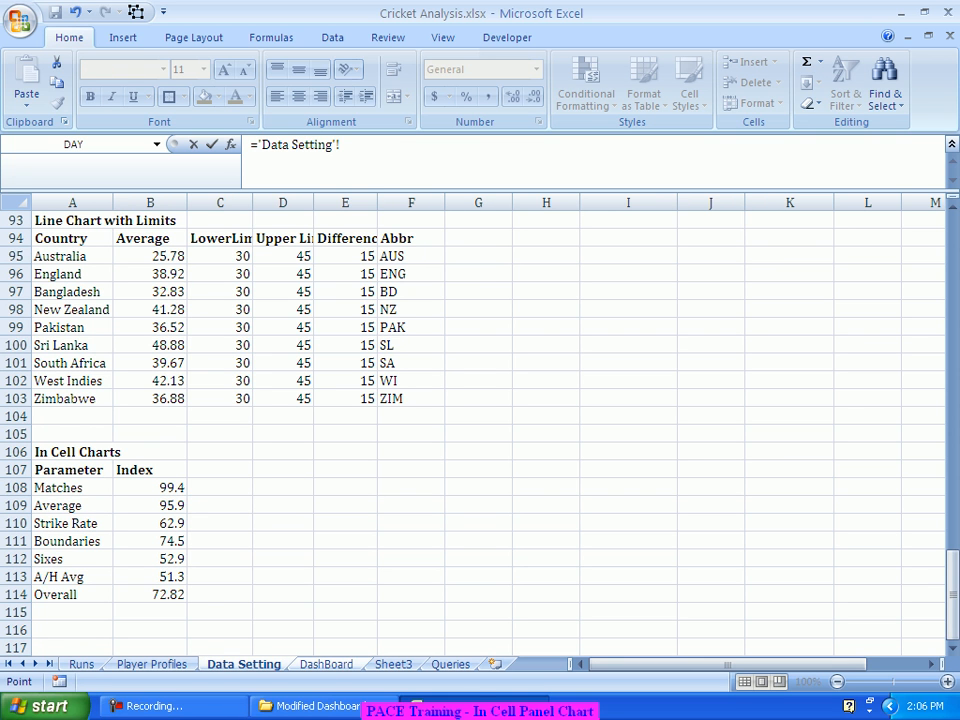
{"action": "left_click", "coordinate": [150, 487]}
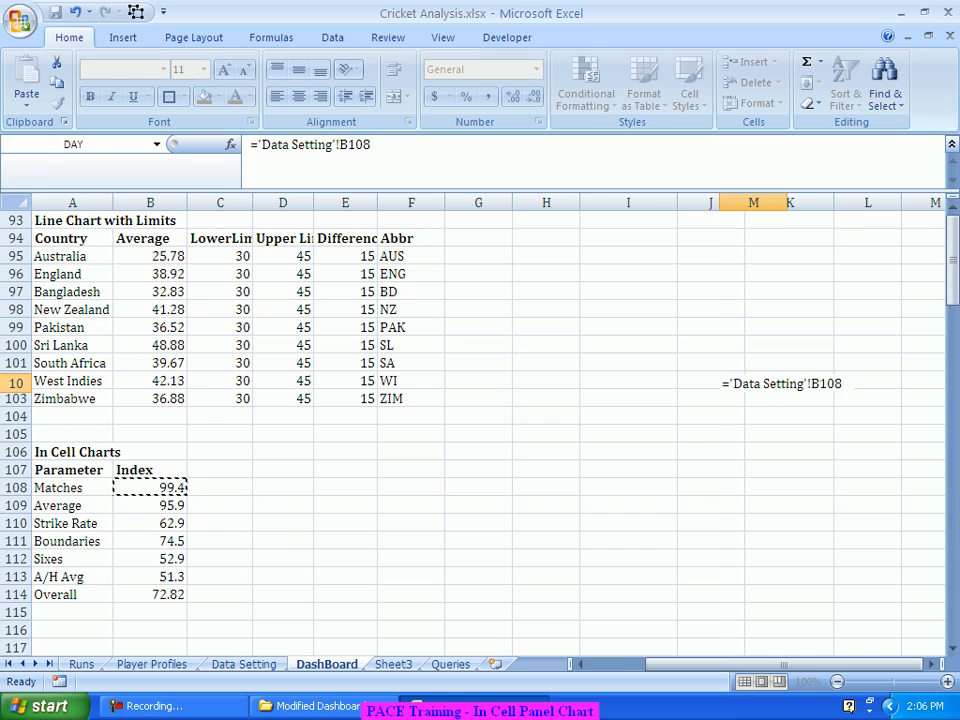
{"action": "key", "text": "Return"}
Fill the M10 link formula down through M16 to bring in the remaining scorecard indexes
{"action": "left_click", "coordinate": [753, 384]}
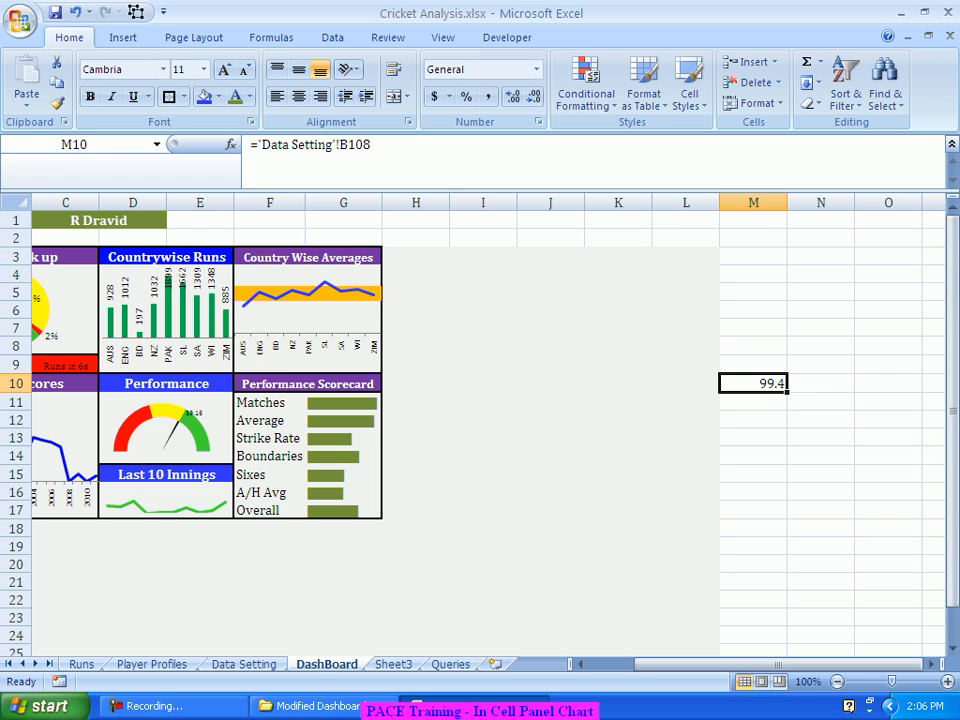
{"action": "left_click_drag", "start_coordinate": [787, 392], "coordinate": [775, 494]}
{"action": "left_click", "coordinate": [753, 456]}
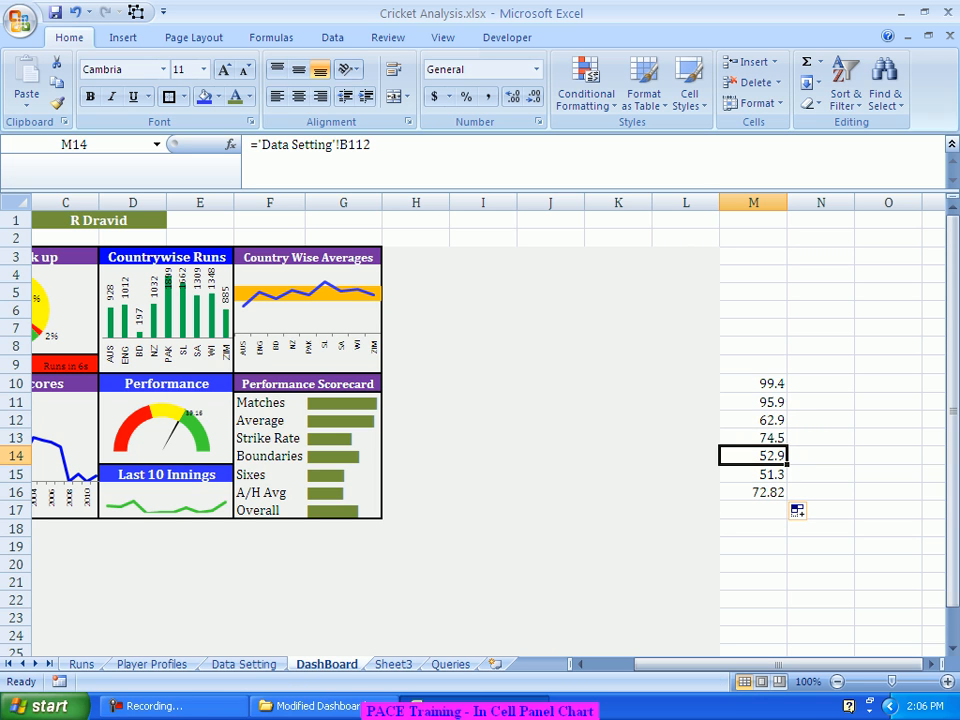
Set the font color of the linked index values in M10:M16 to white
{"action": "left_click_drag", "start_coordinate": [753, 383], "coordinate": [753, 492]}
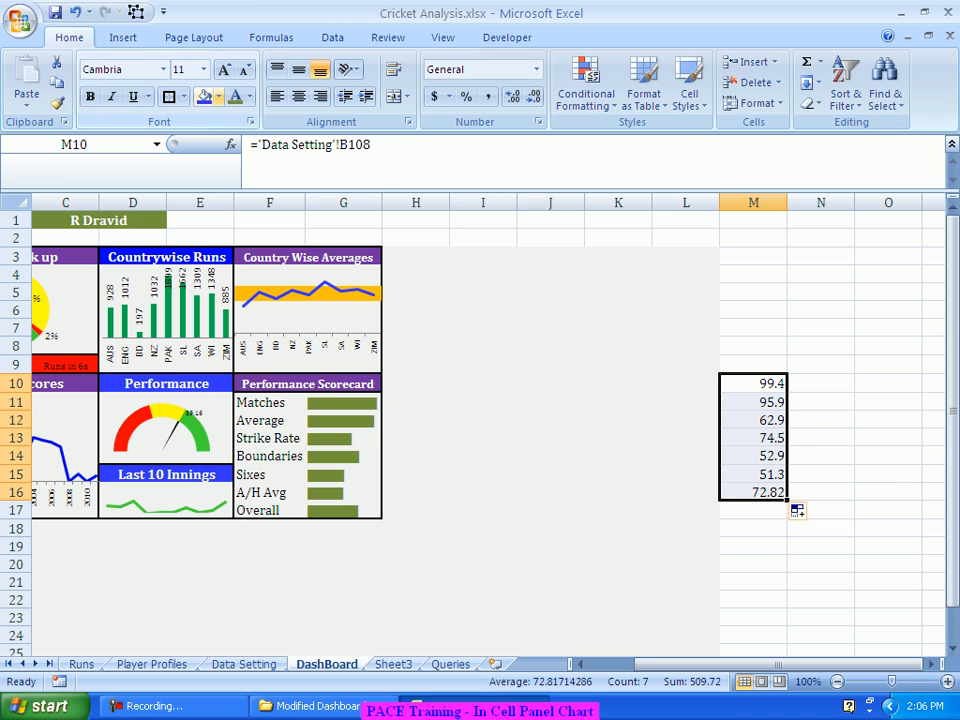
{"action": "left_click", "coordinate": [249, 96]}
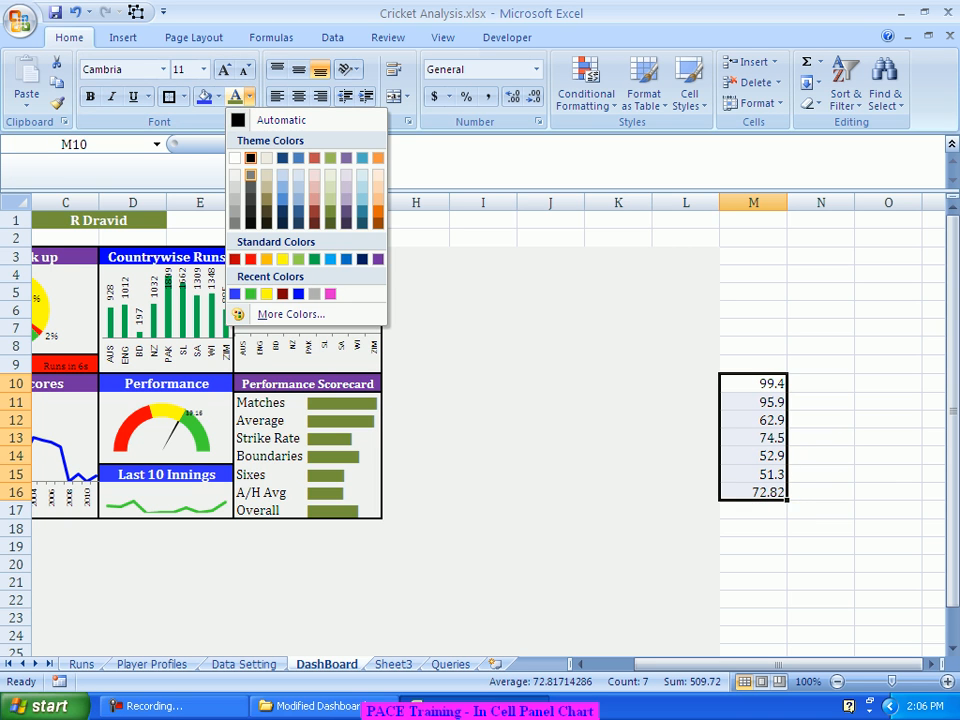
{"action": "left_click", "coordinate": [235, 158]}
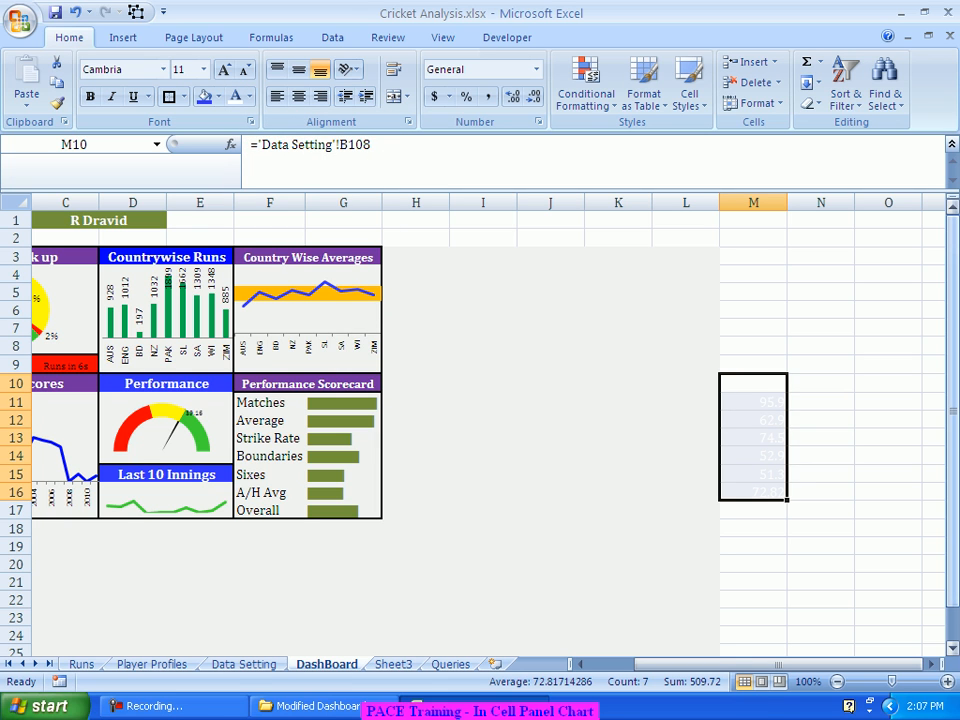
Start a formula-based conditional formatting rule for the Overall bar in G17 with the condition =$M$17>70
{"action": "left_click", "coordinate": [550, 546]}
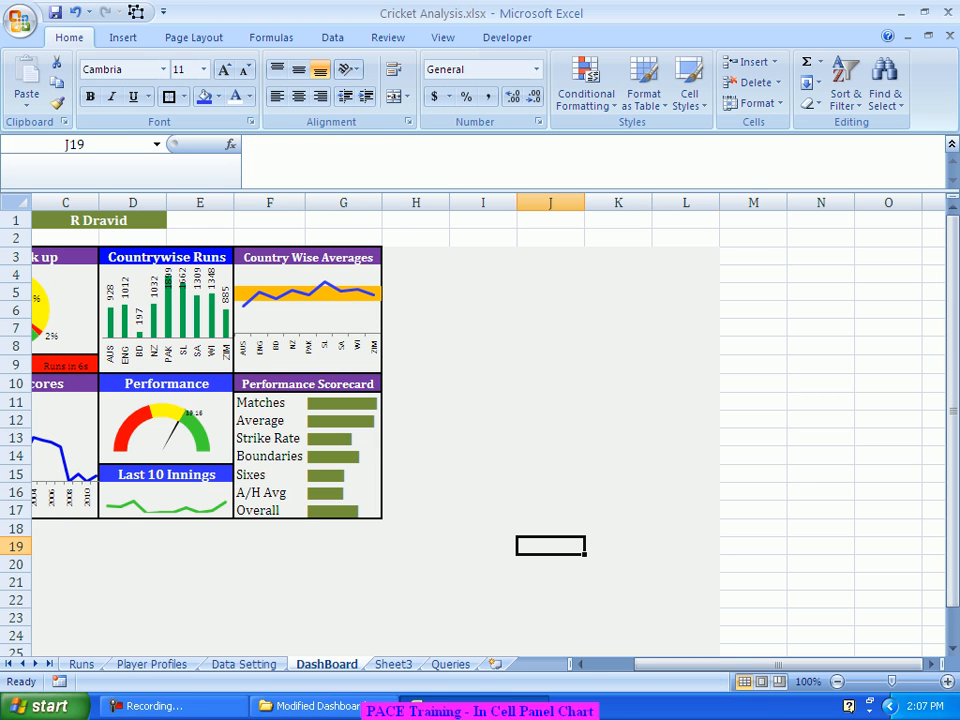
{"action": "left_click", "coordinate": [343, 510]}
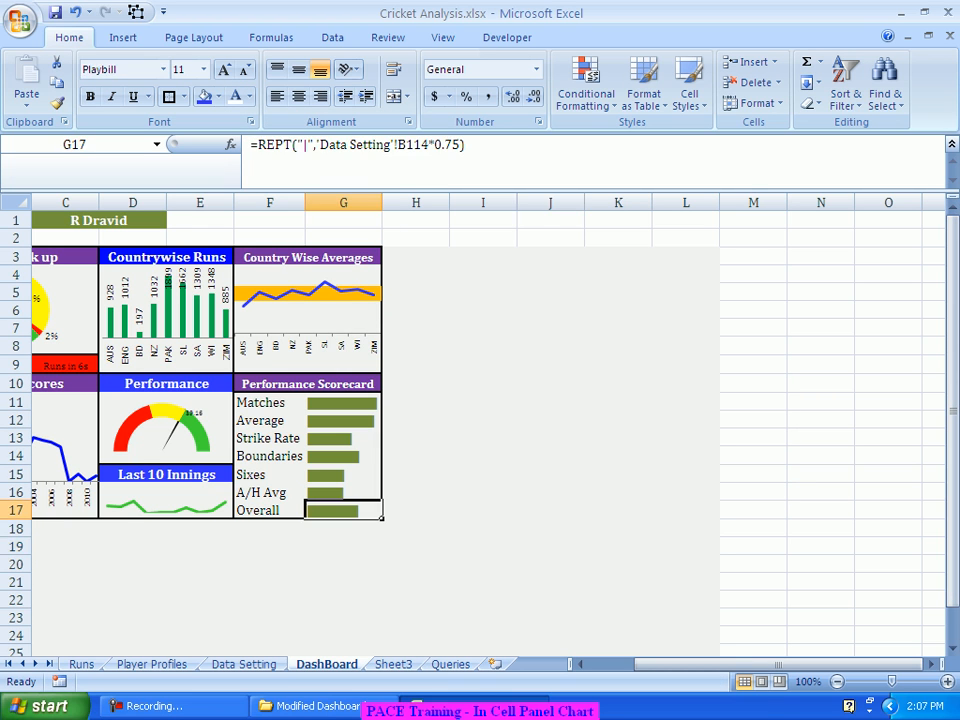
{"action": "left_click", "coordinate": [586, 90]}
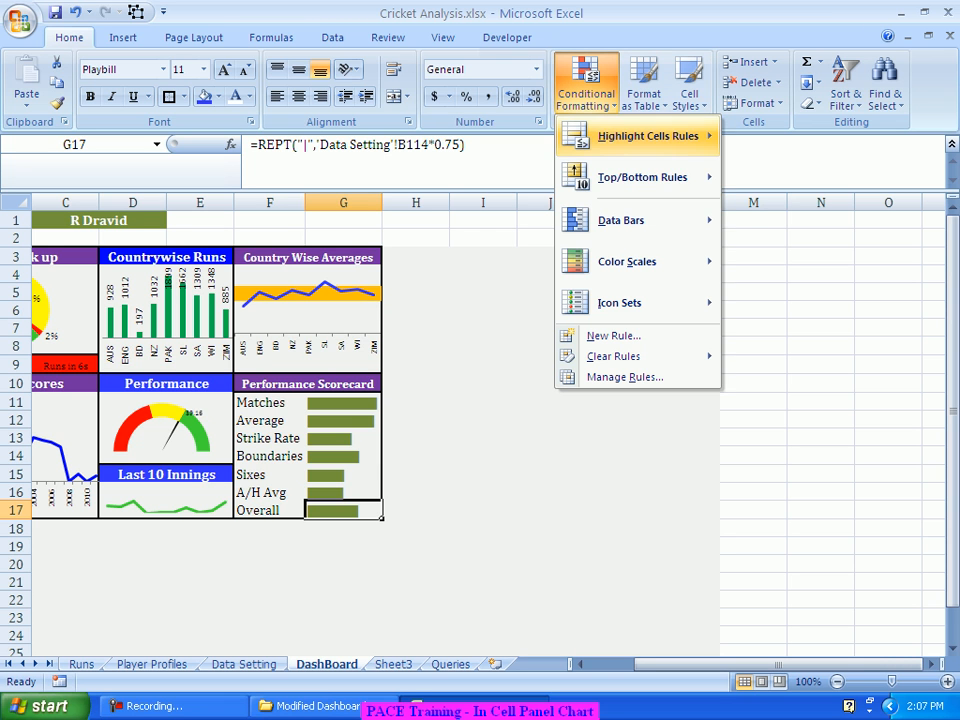
{"action": "mouse_move", "coordinate": [640, 177]}
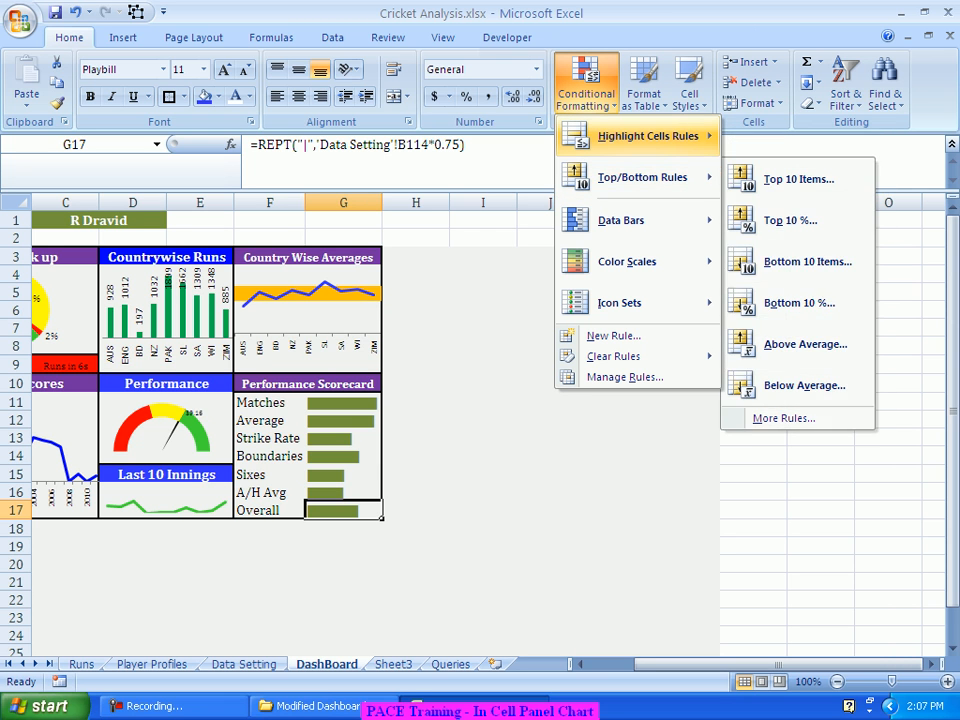
{"action": "mouse_move", "coordinate": [645, 136]}
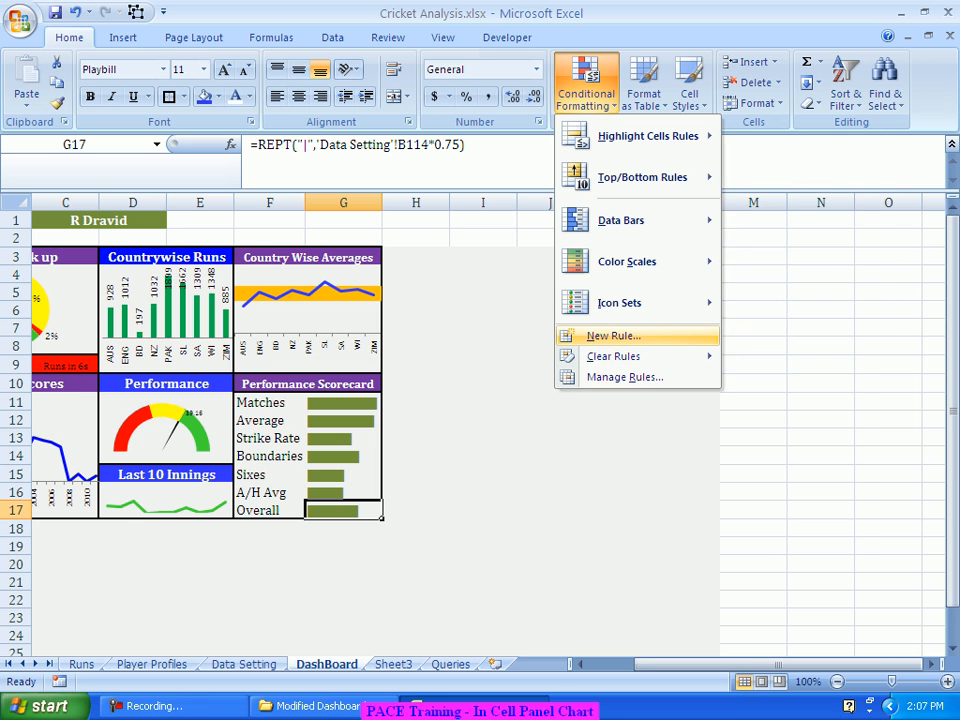
{"action": "left_click", "coordinate": [612, 336]}
{"action": "left_click", "coordinate": [517, 336]}
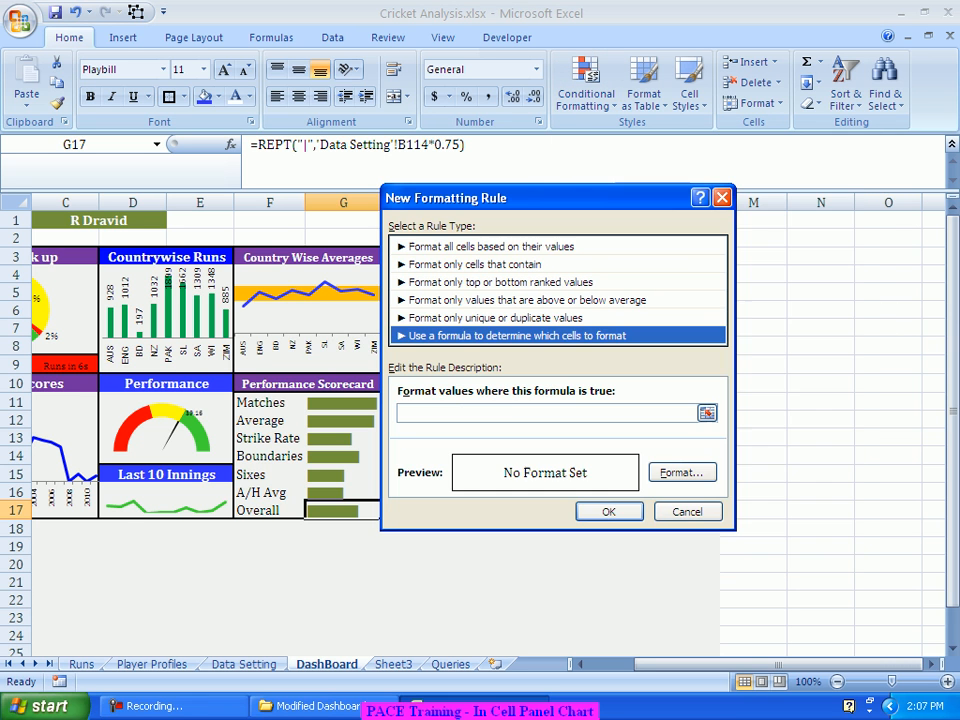
{"action": "left_click", "coordinate": [540, 413]}
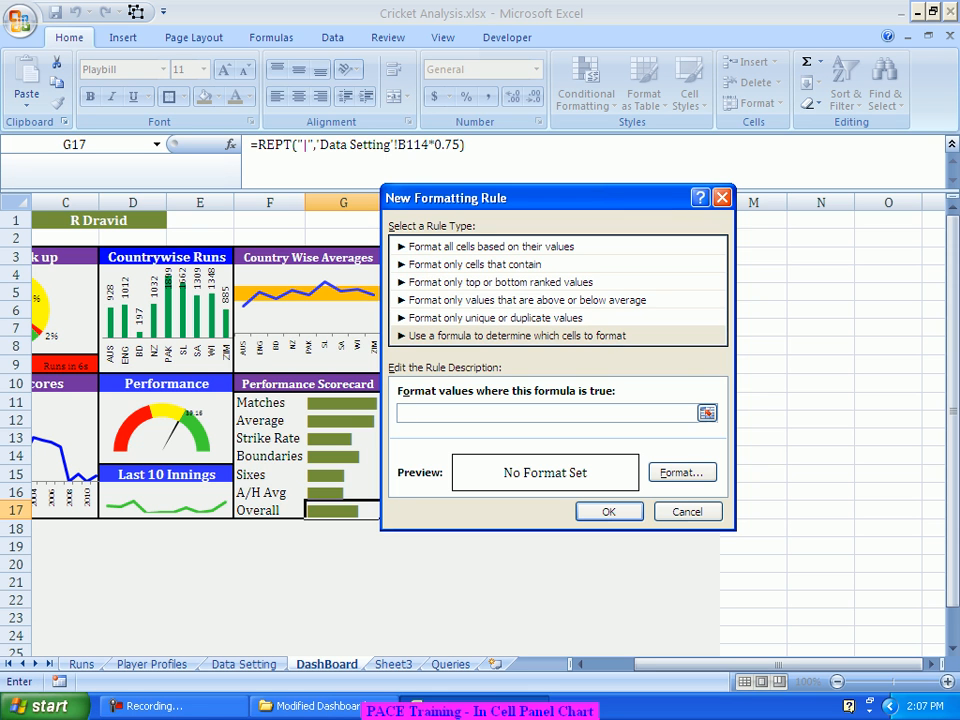
{"action": "left_click_drag", "start_coordinate": [548, 198], "coordinate": [520, 125]}
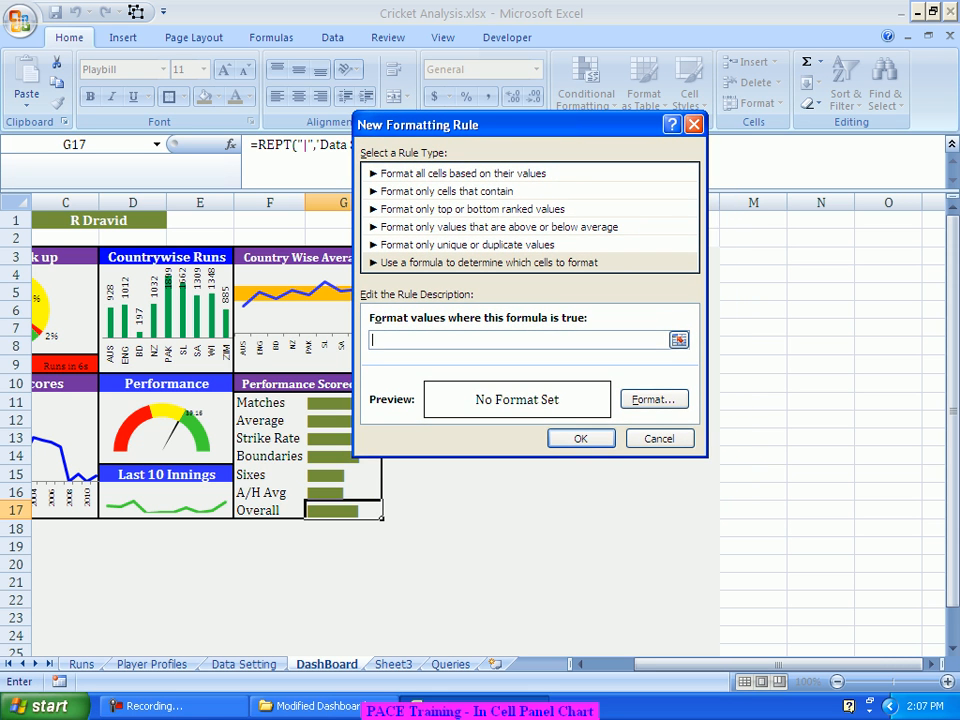
{"action": "left_click", "coordinate": [753, 510]}
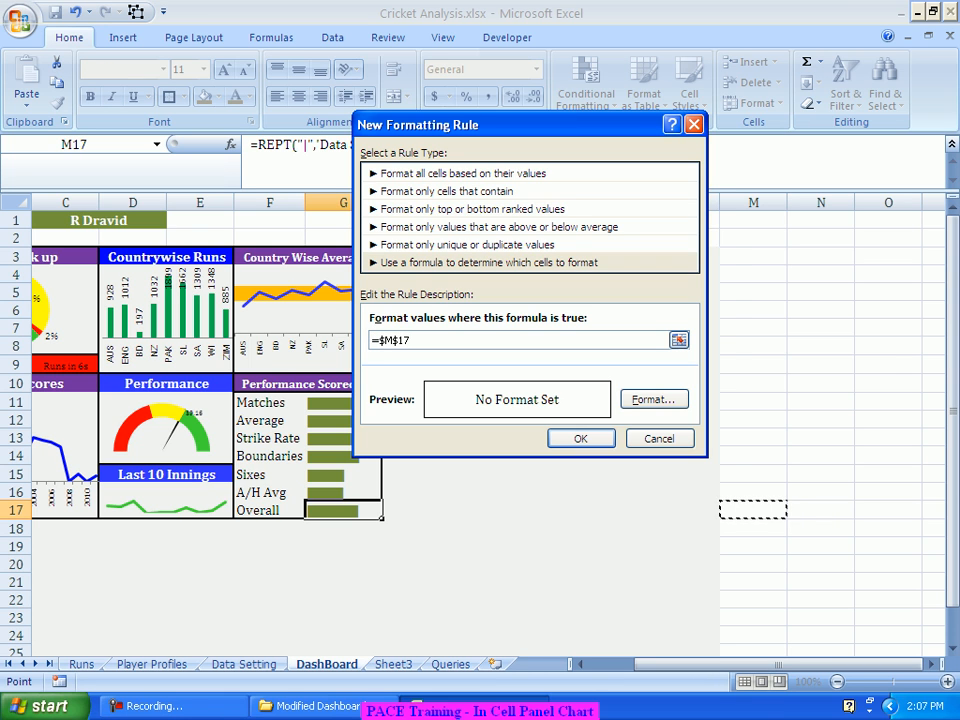
{"action": "type", "text": ">70"}
Set the rule's font color to standard green and save the rule for G17
{"action": "left_click", "coordinate": [653, 399]}
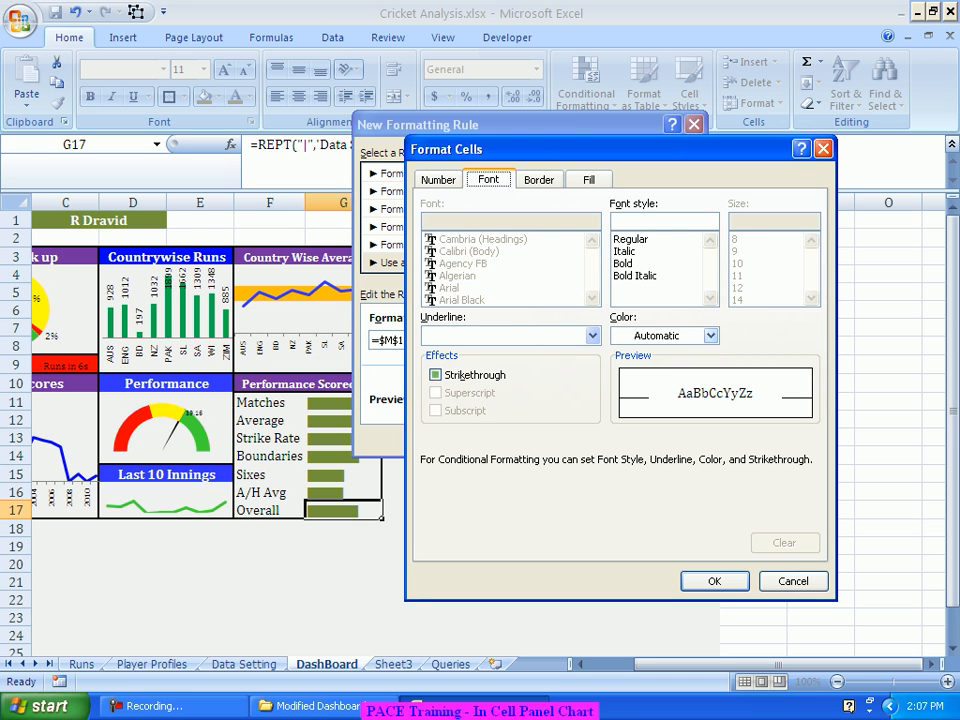
{"action": "left_click", "coordinate": [710, 335]}
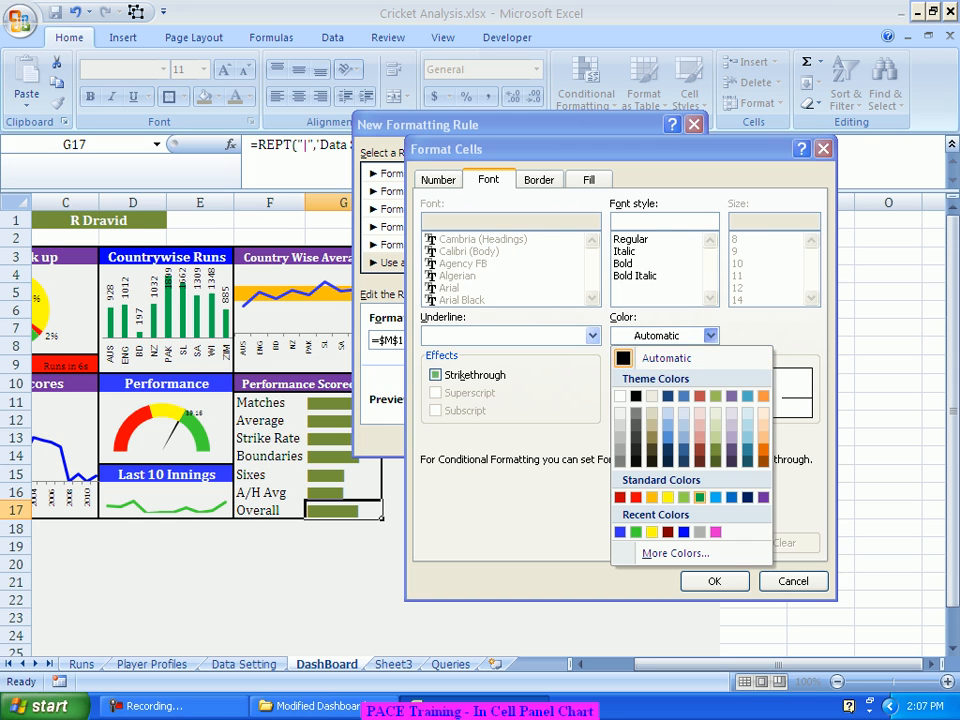
{"action": "left_click", "coordinate": [700, 497]}
{"action": "key", "text": "Return"}
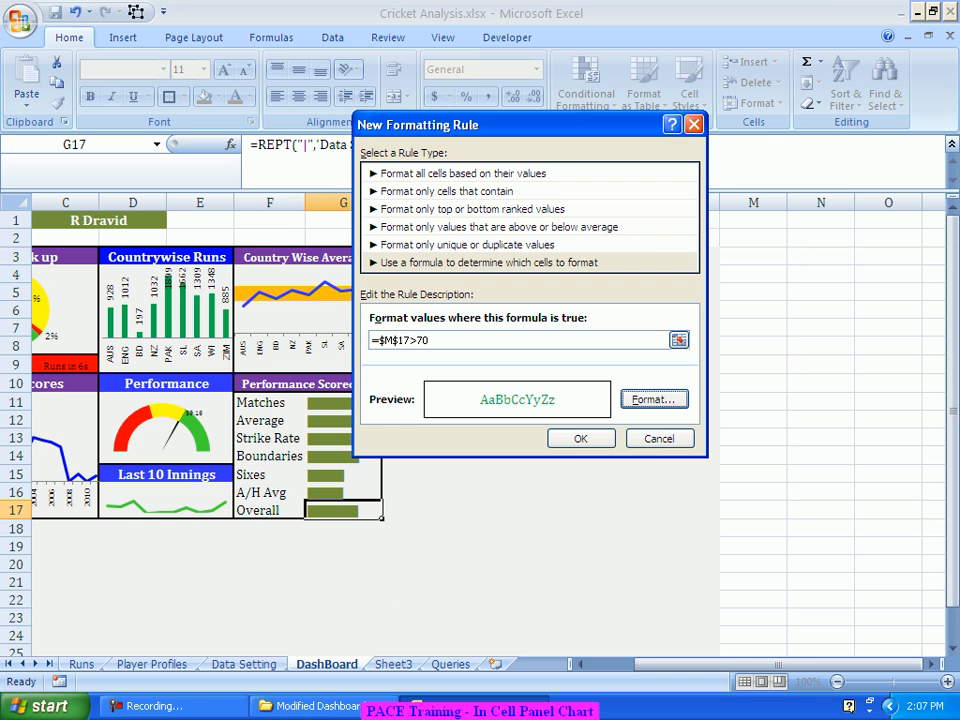
{"action": "key", "text": "Return"}
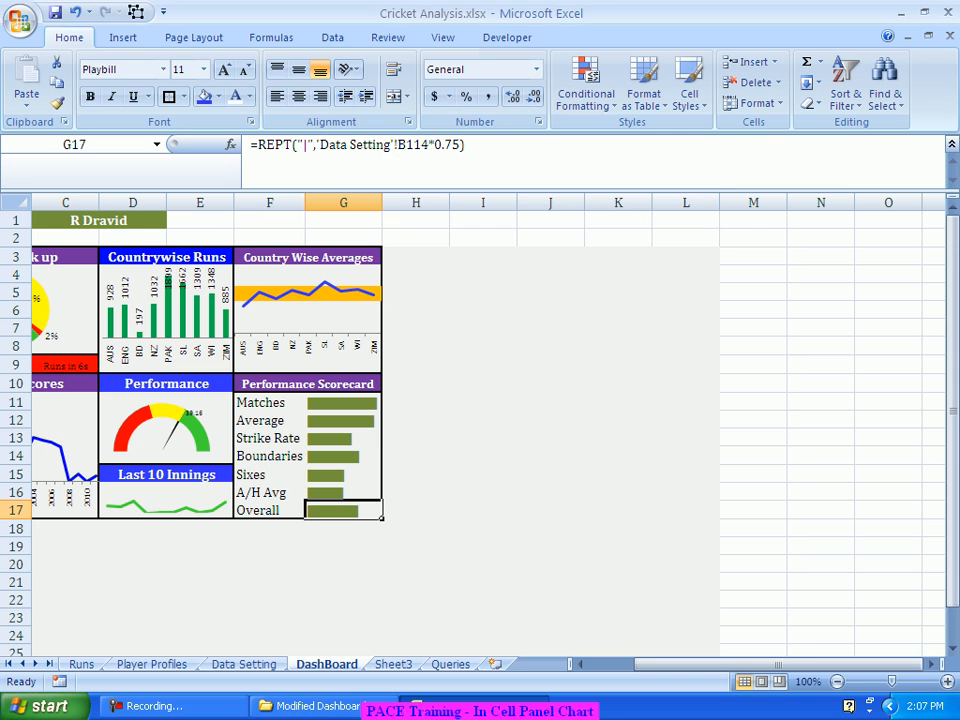
{"action": "left_click", "coordinate": [416, 528]}
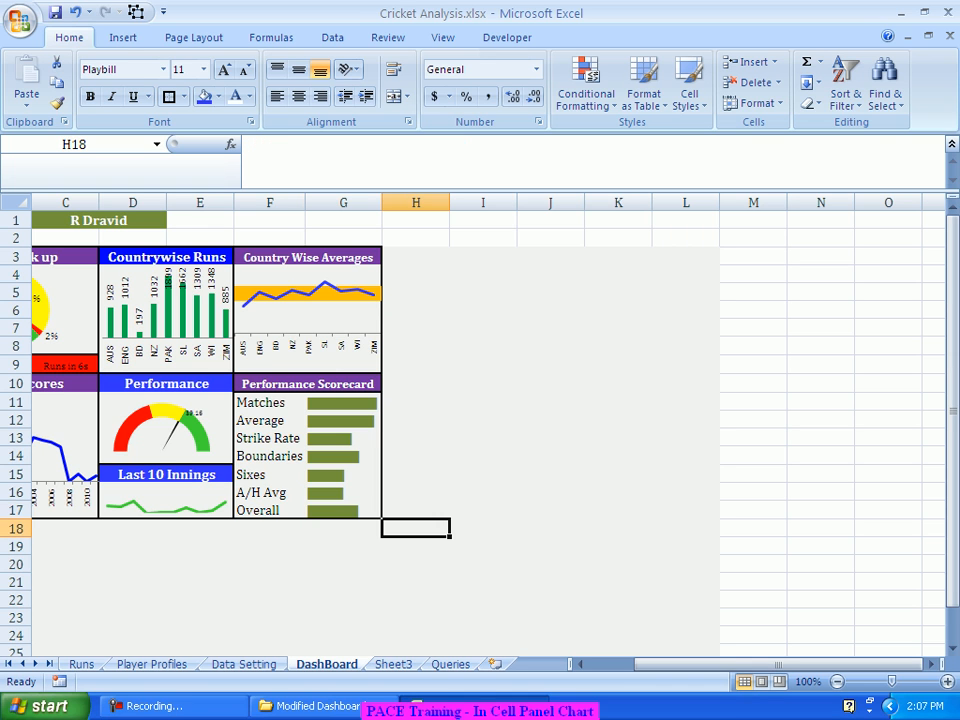
{"action": "left_click", "coordinate": [343, 510]}
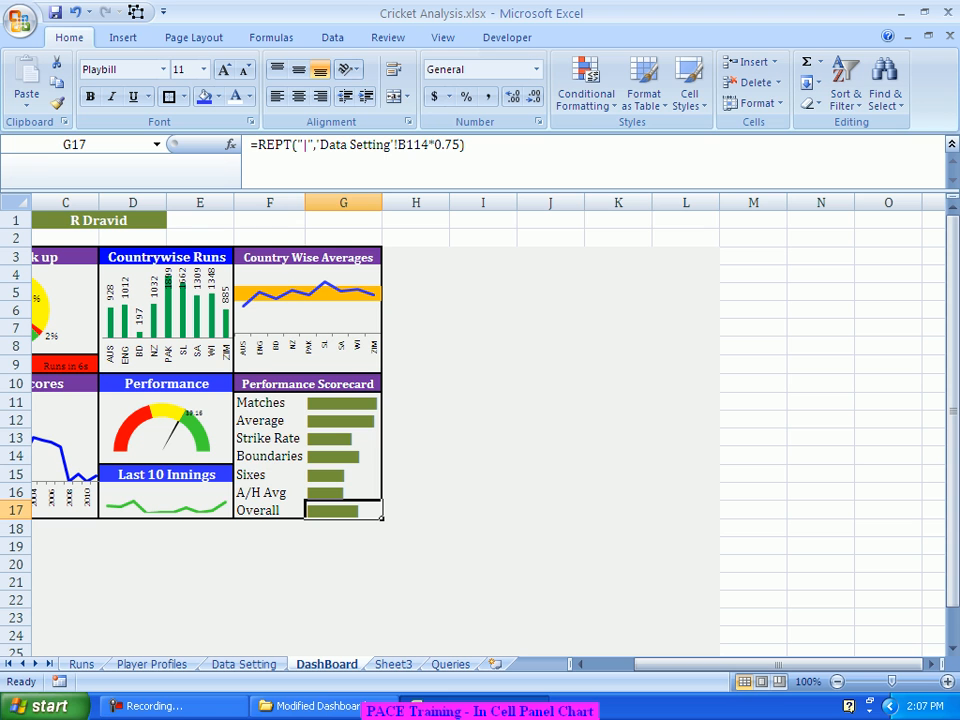
{"action": "left_click", "coordinate": [586, 92]}
{"action": "mouse_move", "coordinate": [642, 177]}
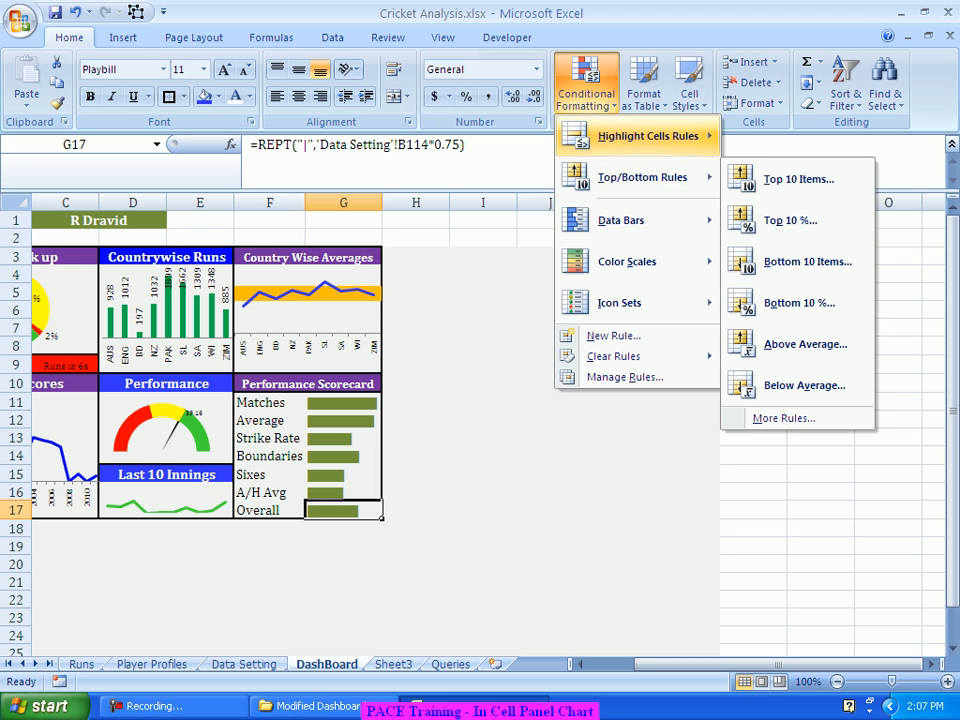
{"action": "mouse_move", "coordinate": [648, 136]}
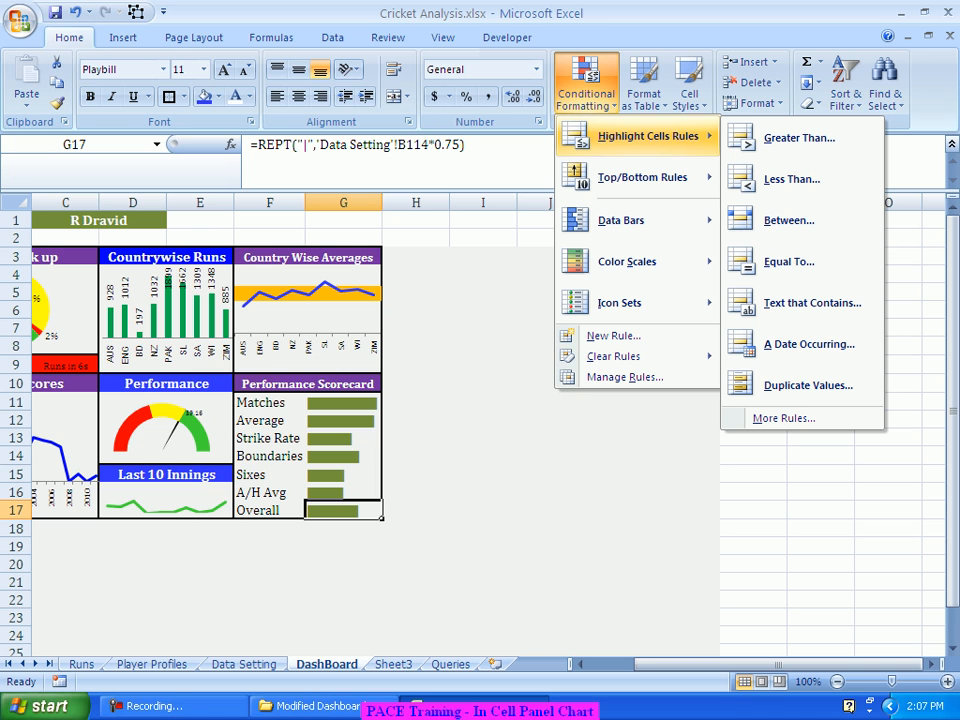
{"action": "mouse_move", "coordinate": [619, 303]}
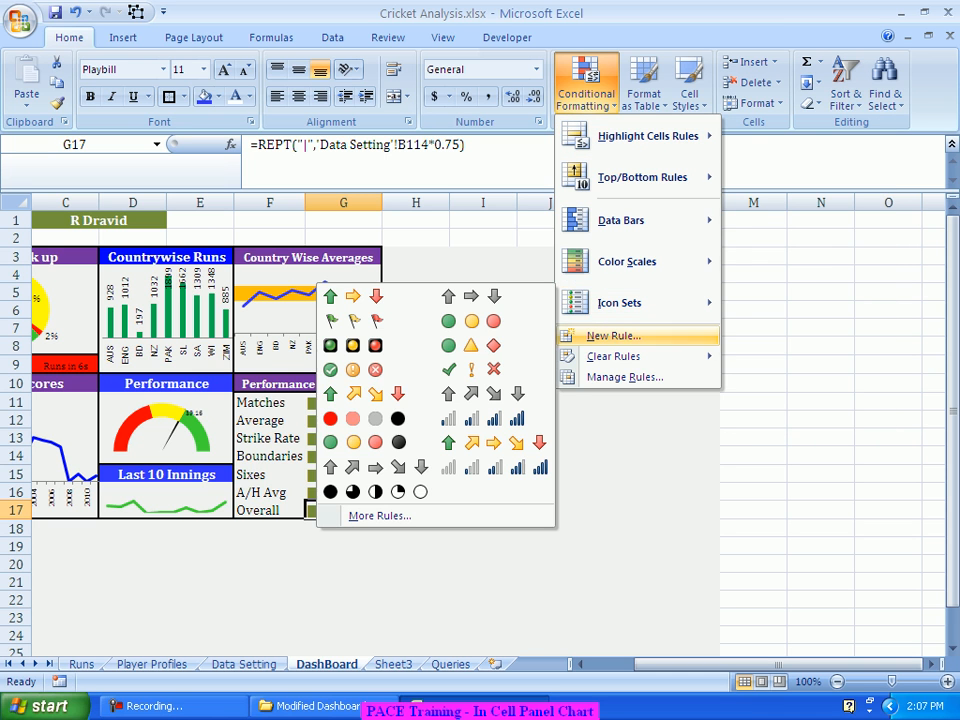
{"action": "key", "text": "Escape"}
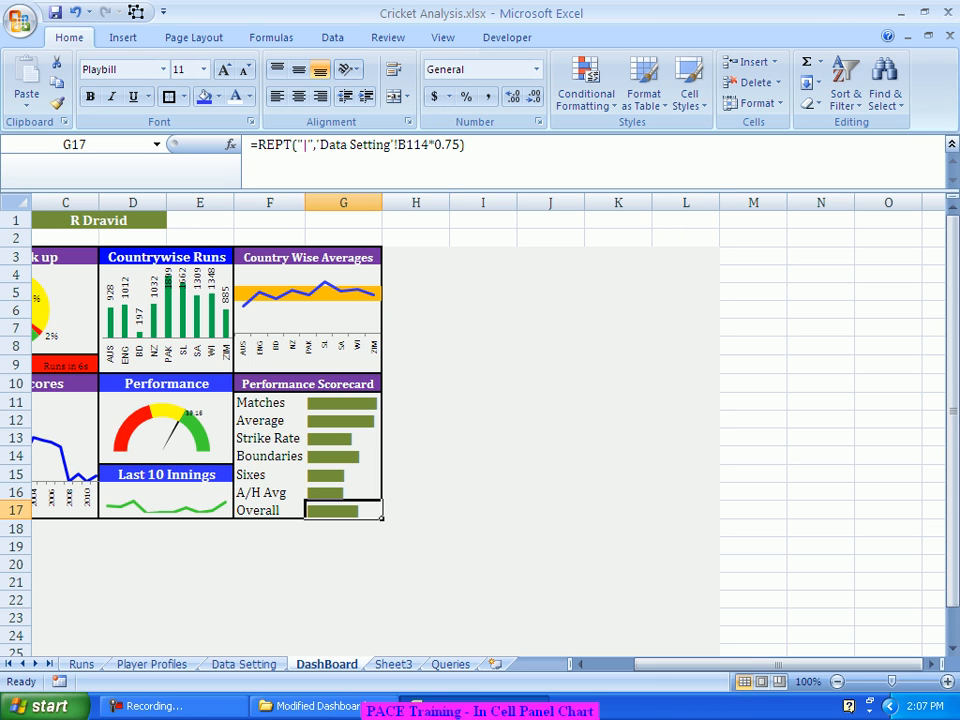
Check the linked index formula in M16 against the In Cell Charts table on the Data Setting sheet
{"action": "left_click", "coordinate": [753, 492]}
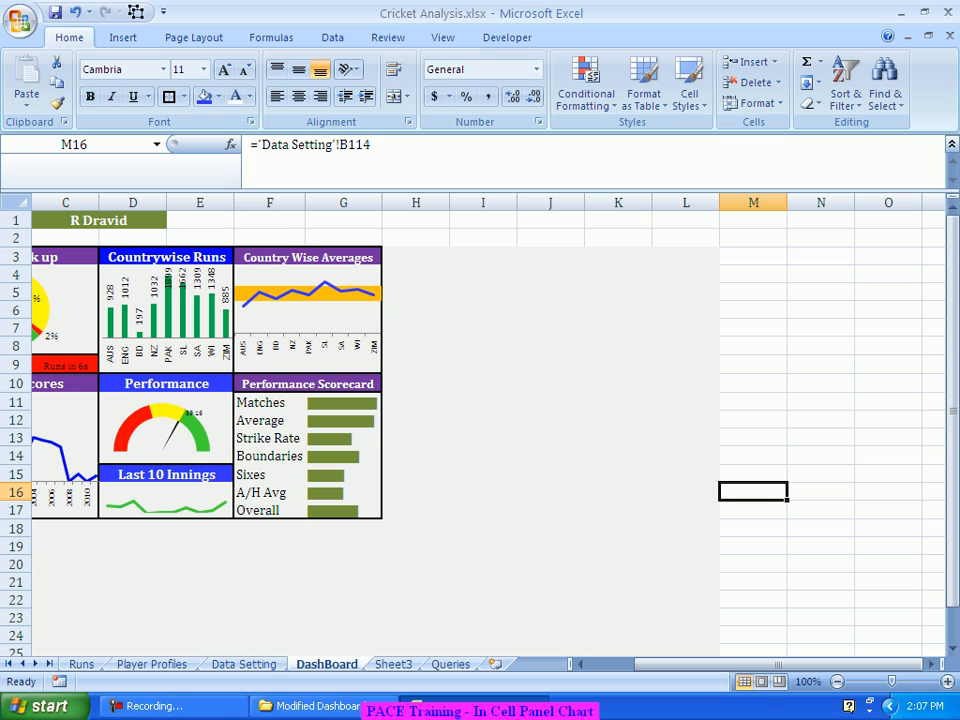
{"action": "key", "text": "ctrl+Page_Up"}
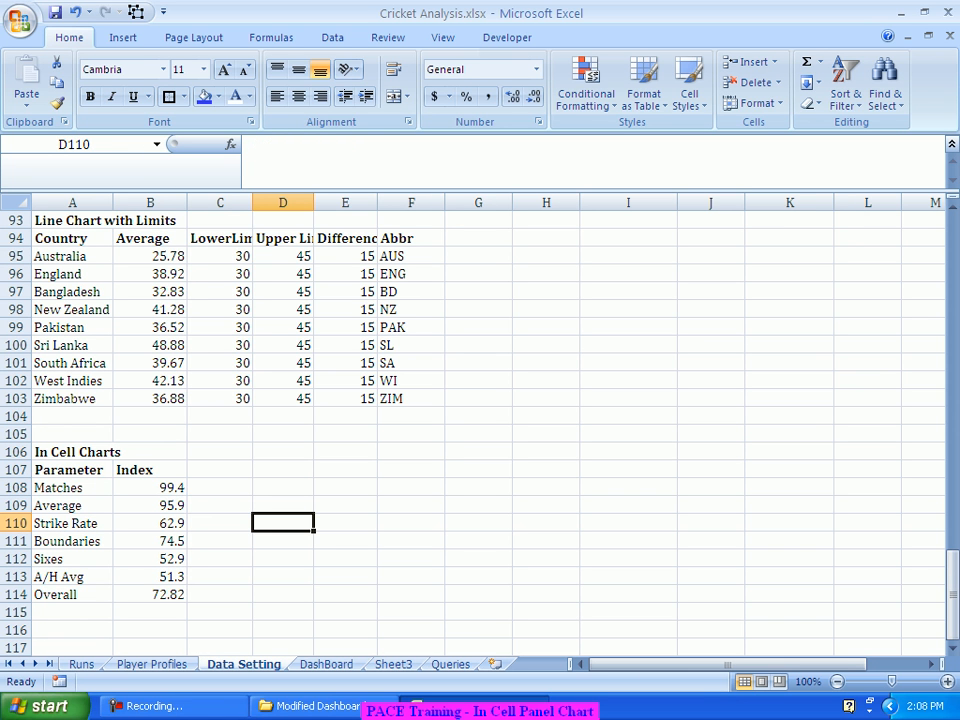
{"action": "key", "text": "ctrl+Page_Down"}
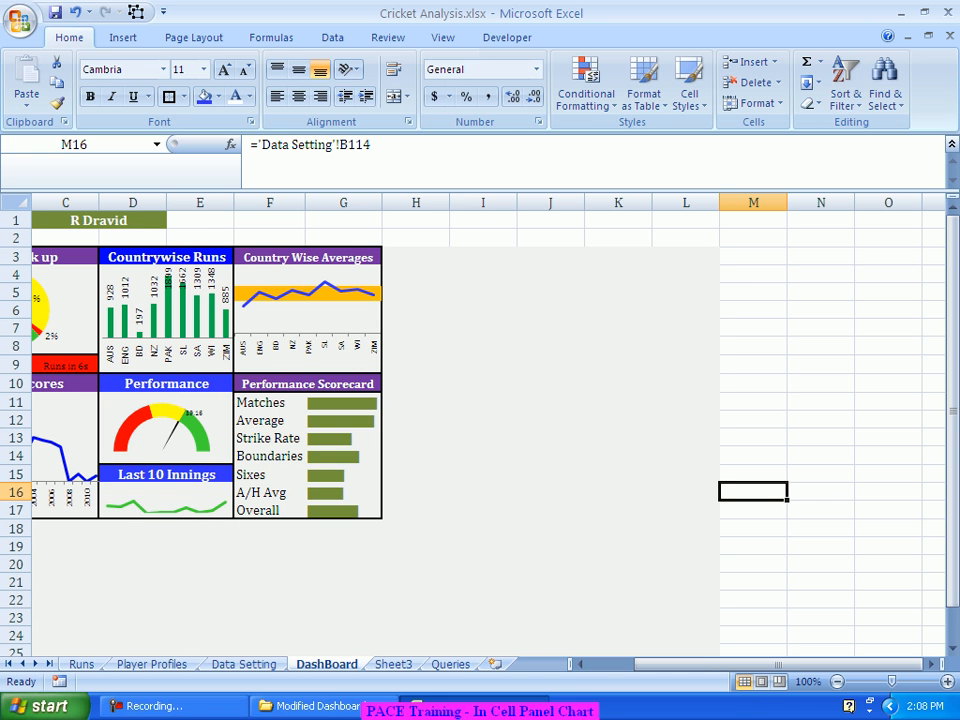
{"action": "left_click_drag", "start_coordinate": [753, 492], "coordinate": [742, 385]}
{"action": "left_click", "coordinate": [753, 492]}
Edit G17's conditional formatting rule so its formula reads =$M$16>70, and apply the change
{"action": "left_click", "coordinate": [343, 510]}
{"action": "left_click", "coordinate": [343, 510]}
{"action": "left_click", "coordinate": [586, 88]}
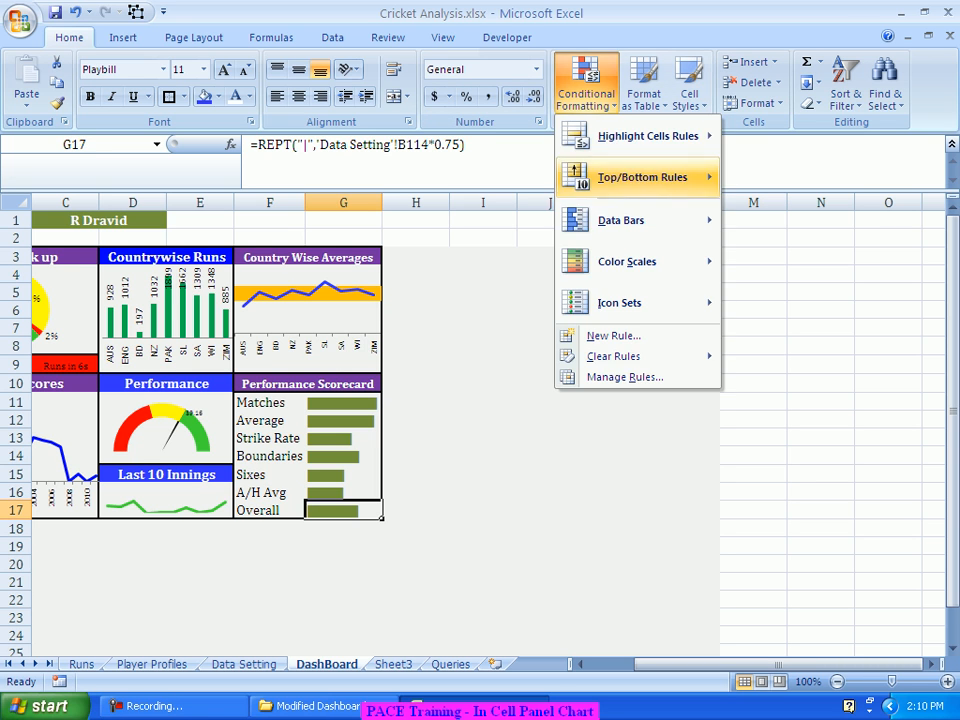
{"action": "left_click", "coordinate": [625, 377]}
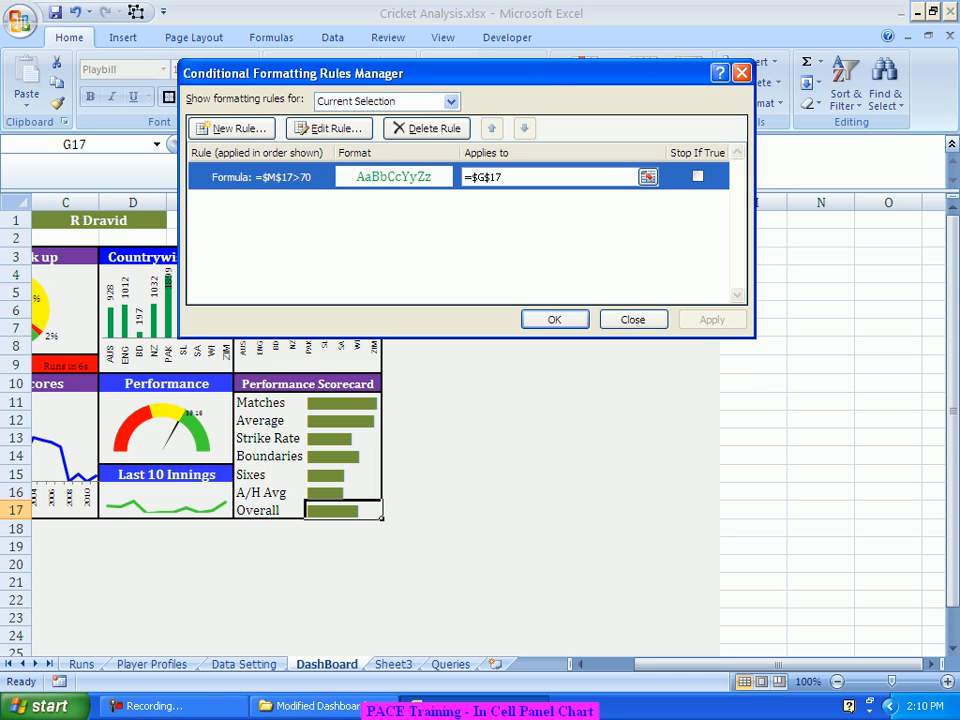
{"action": "left_click", "coordinate": [329, 128]}
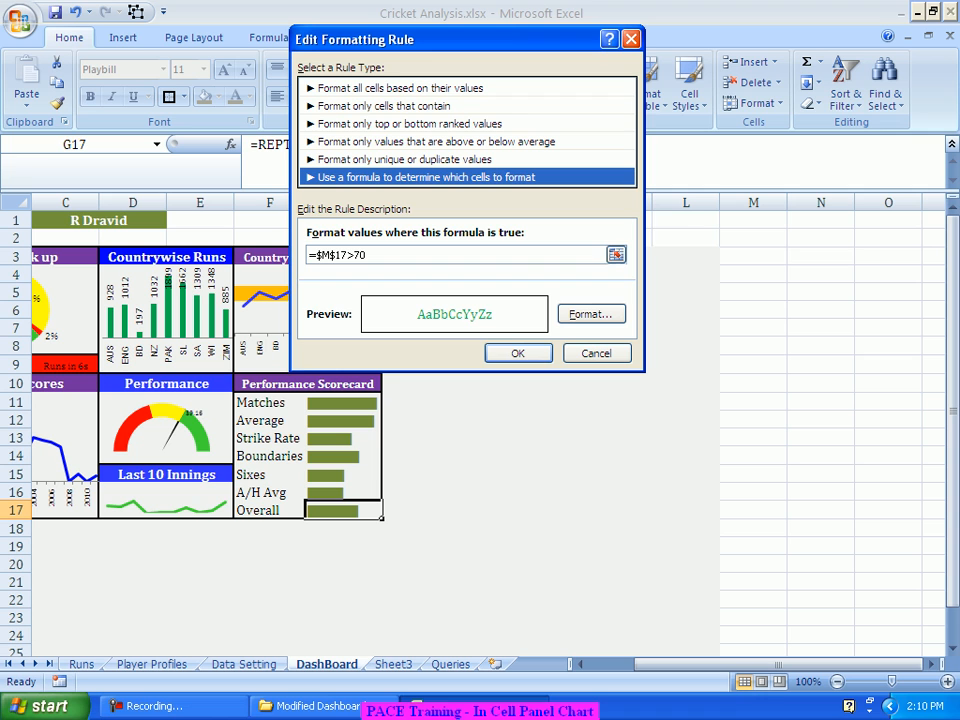
{"action": "left_click", "coordinate": [336, 255]}
{"action": "key", "text": "BackSpace"}
{"action": "type", "text": "6"}
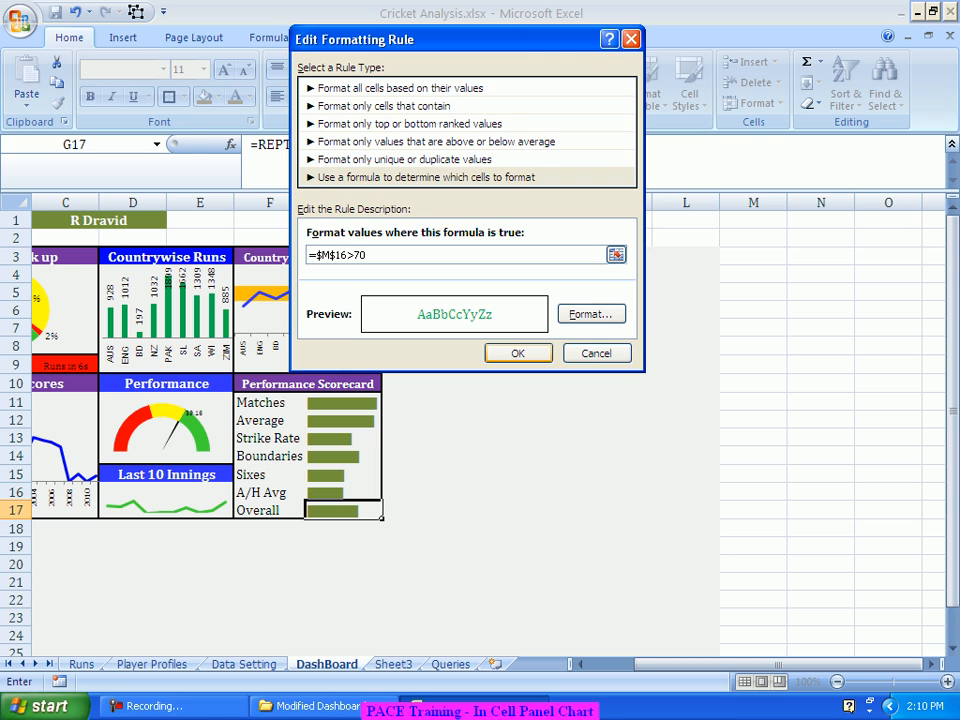
{"action": "left_click", "coordinate": [517, 353]}
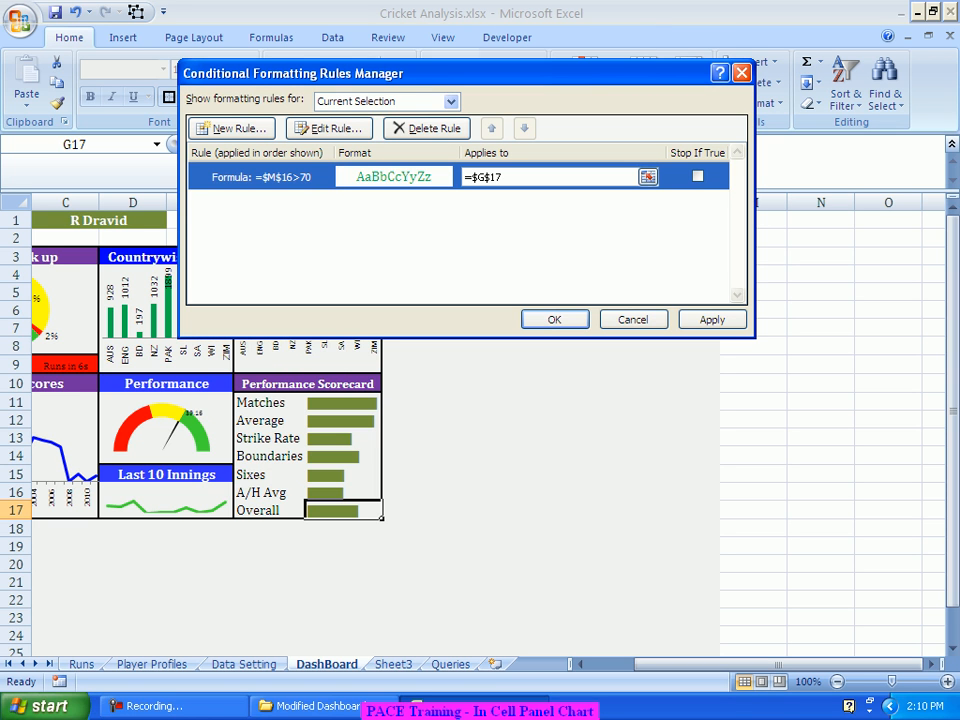
{"action": "left_click", "coordinate": [712, 320]}
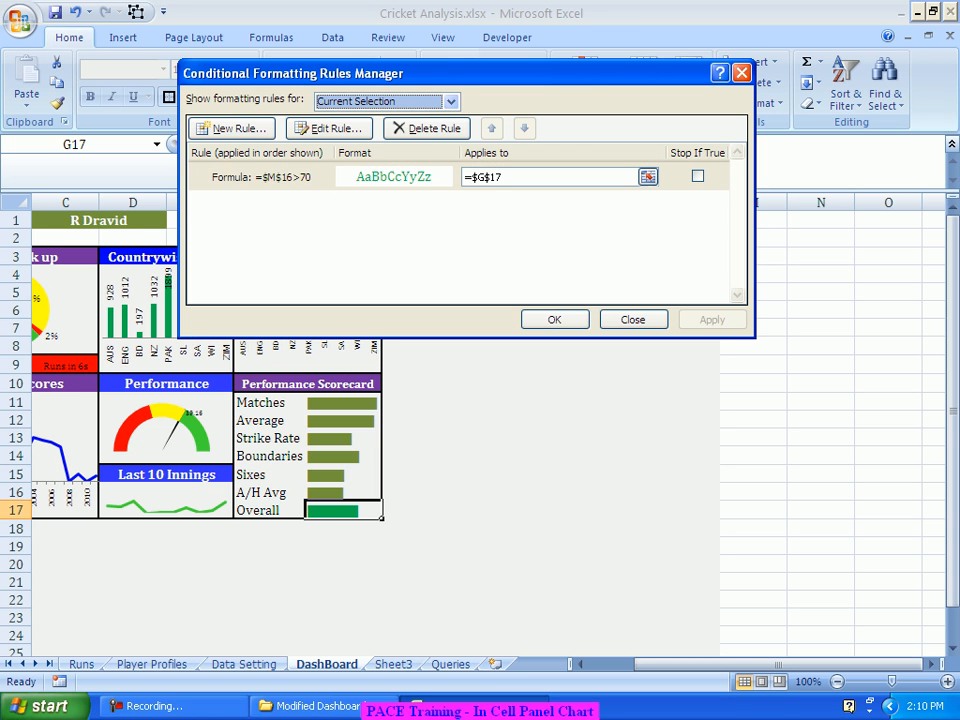
{"action": "left_click", "coordinate": [555, 320]}
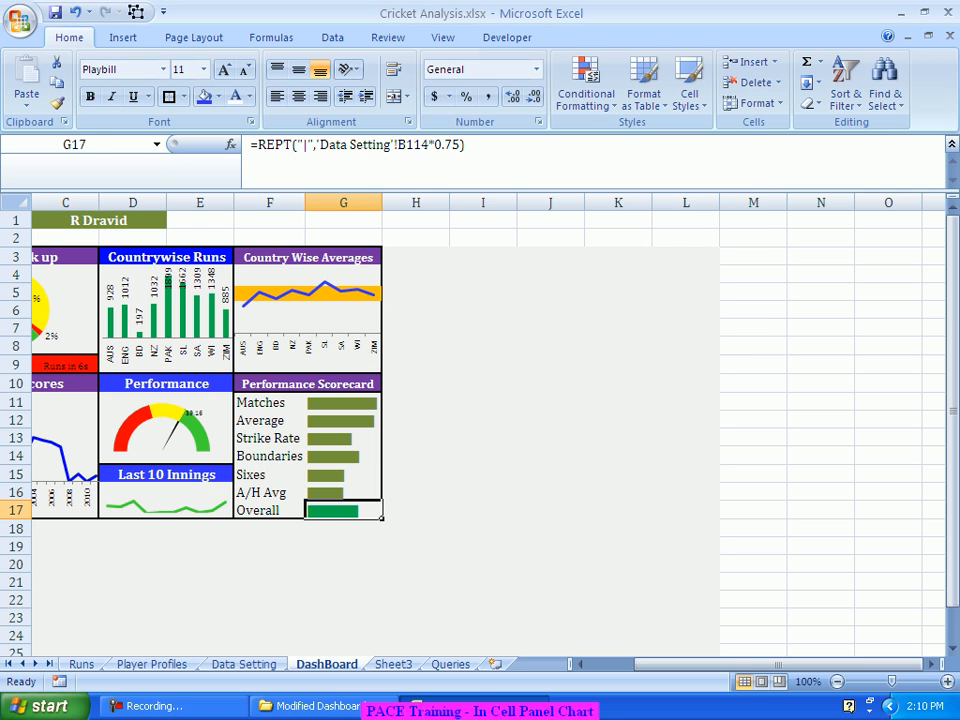
{"action": "left_click", "coordinate": [483, 402]}
Start another formula-based conditional formatting rule for the Overall bar in G17 with the condition =$M$16<40
{"action": "left_click_drag", "start_coordinate": [343, 402], "coordinate": [343, 492]}
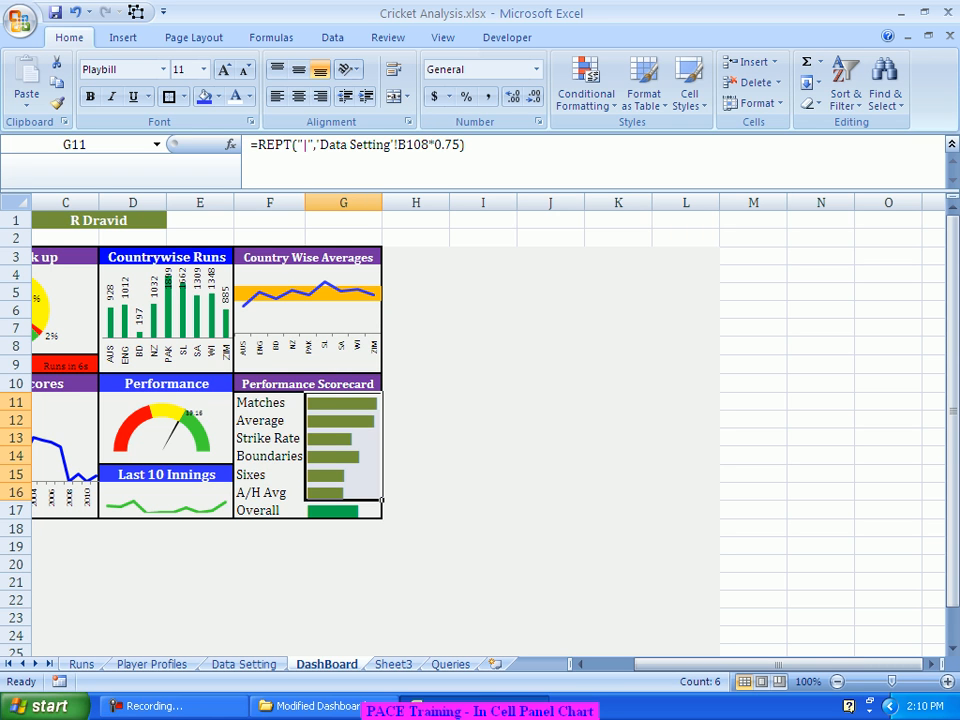
{"action": "left_click", "coordinate": [343, 510]}
{"action": "left_click", "coordinate": [587, 93]}
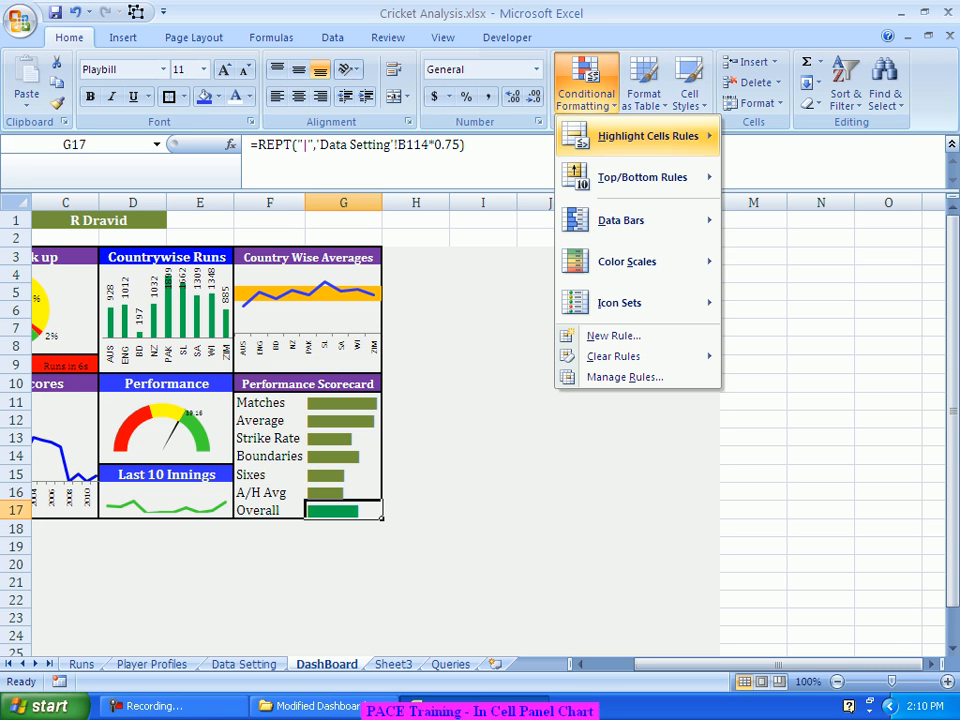
{"action": "mouse_move", "coordinate": [620, 302]}
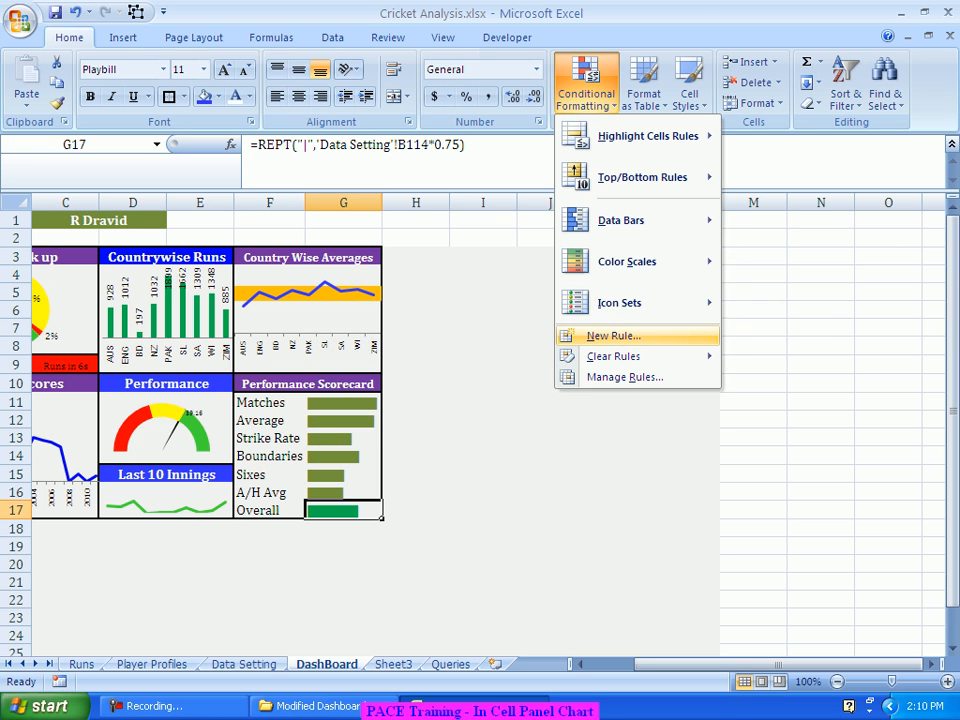
{"action": "left_click", "coordinate": [614, 336]}
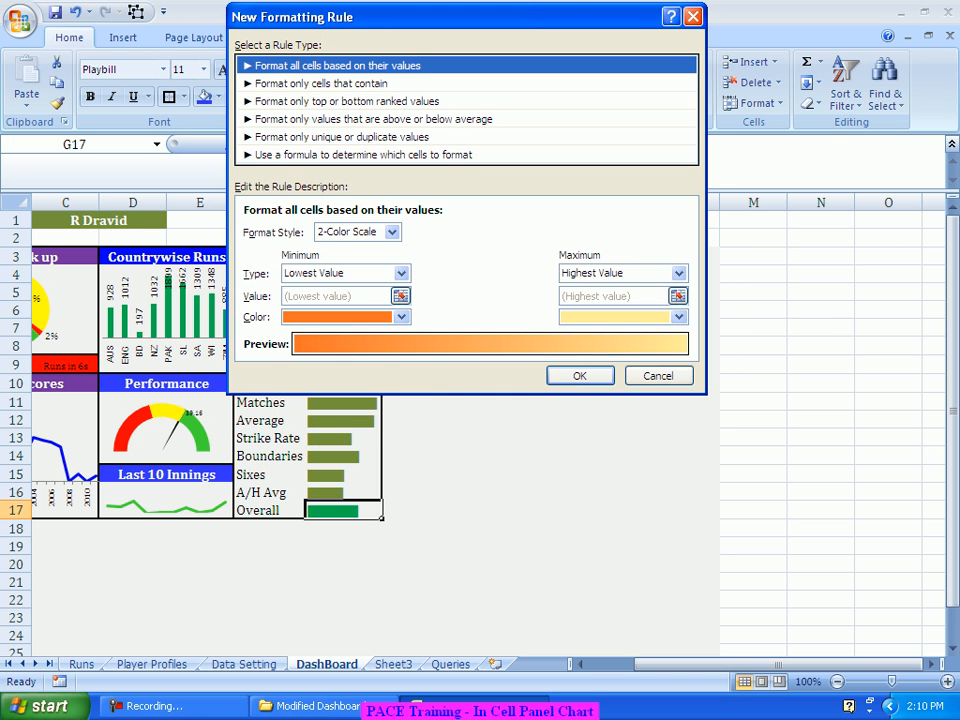
{"action": "left_click", "coordinate": [420, 155]}
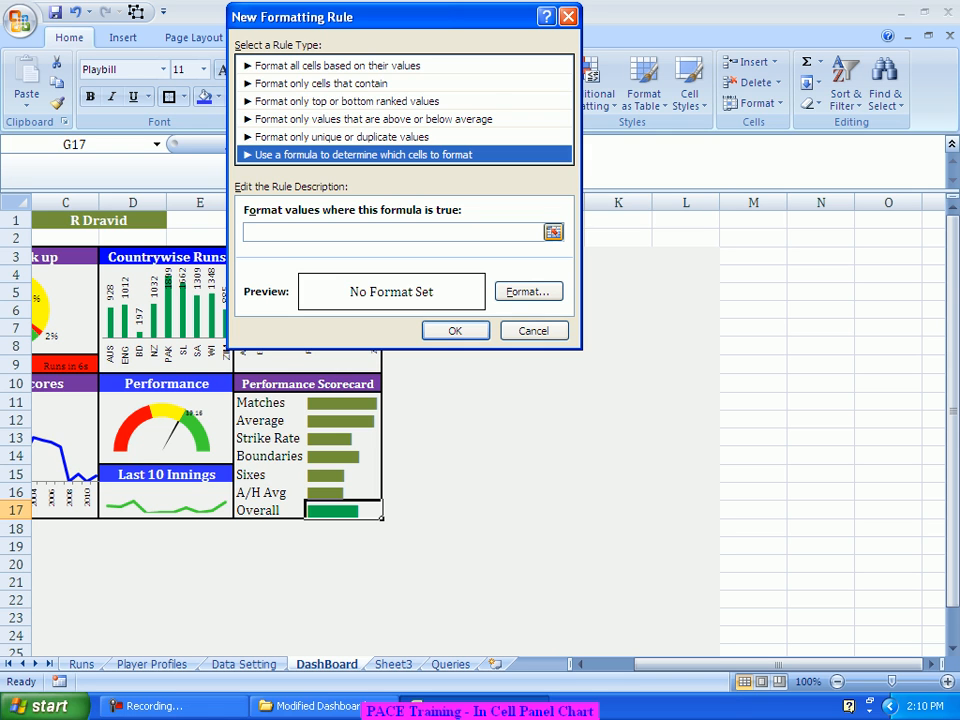
{"action": "left_click", "coordinate": [415, 232]}
{"action": "left_click", "coordinate": [753, 474]}
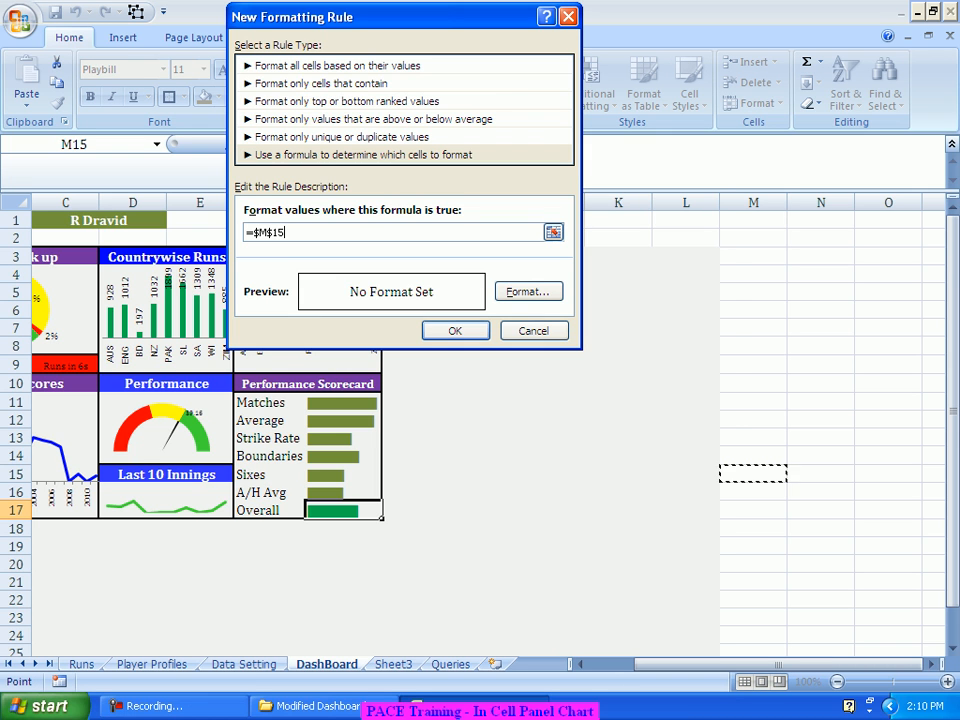
{"action": "left_click", "coordinate": [753, 456]}
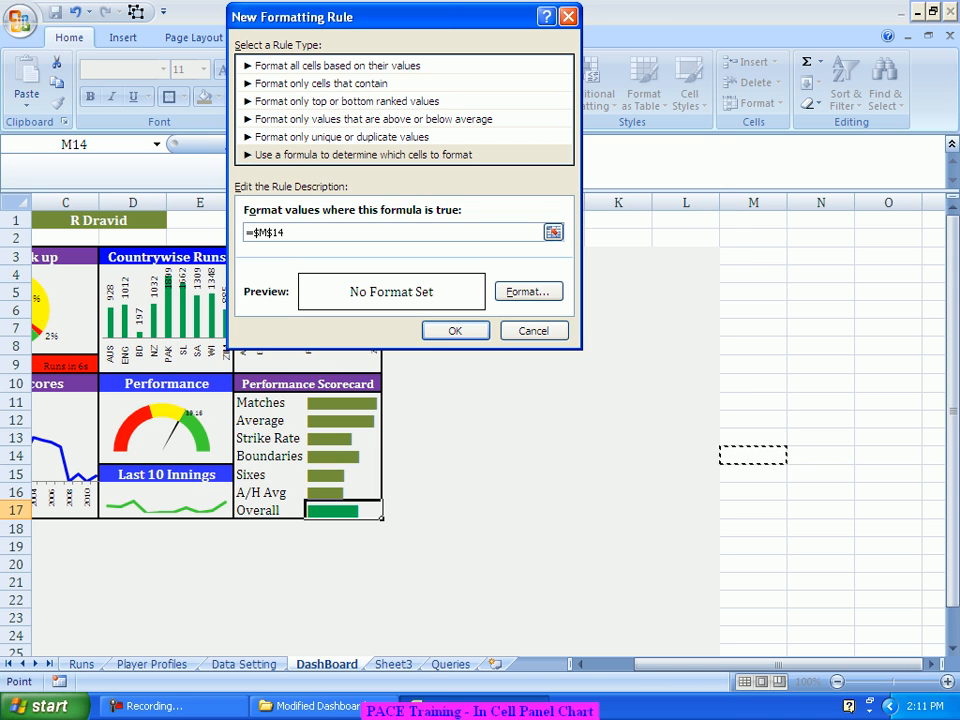
{"action": "key", "text": "Down"}
{"action": "key", "text": "Down"}
{"action": "type", "text": "<40"}
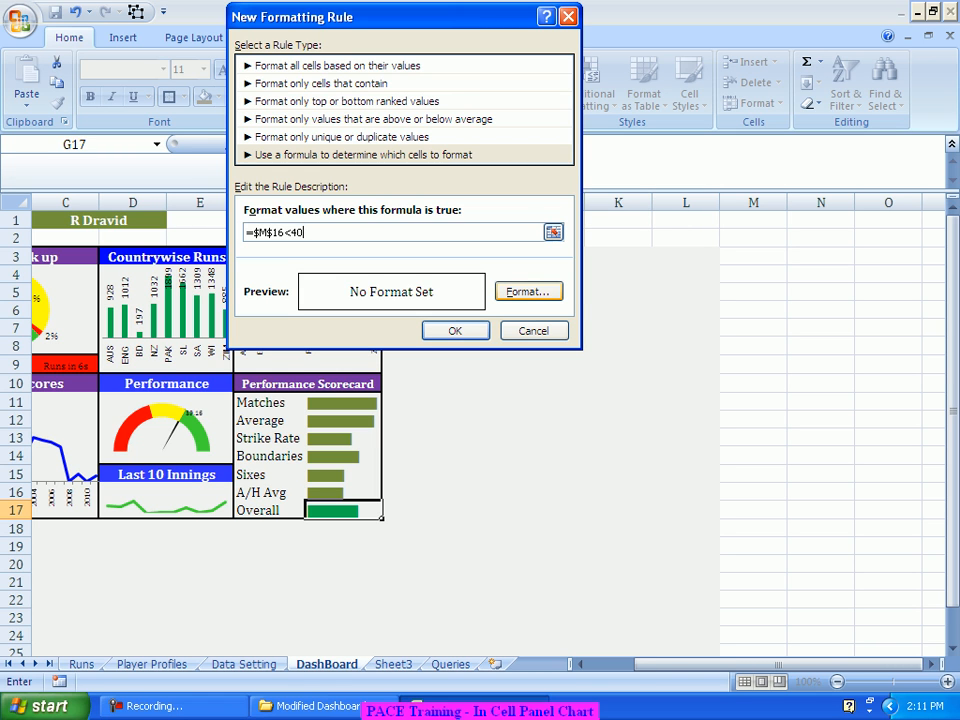
Set the new rule's font color to standard red and save the rule for G17
{"action": "left_click", "coordinate": [528, 291]}
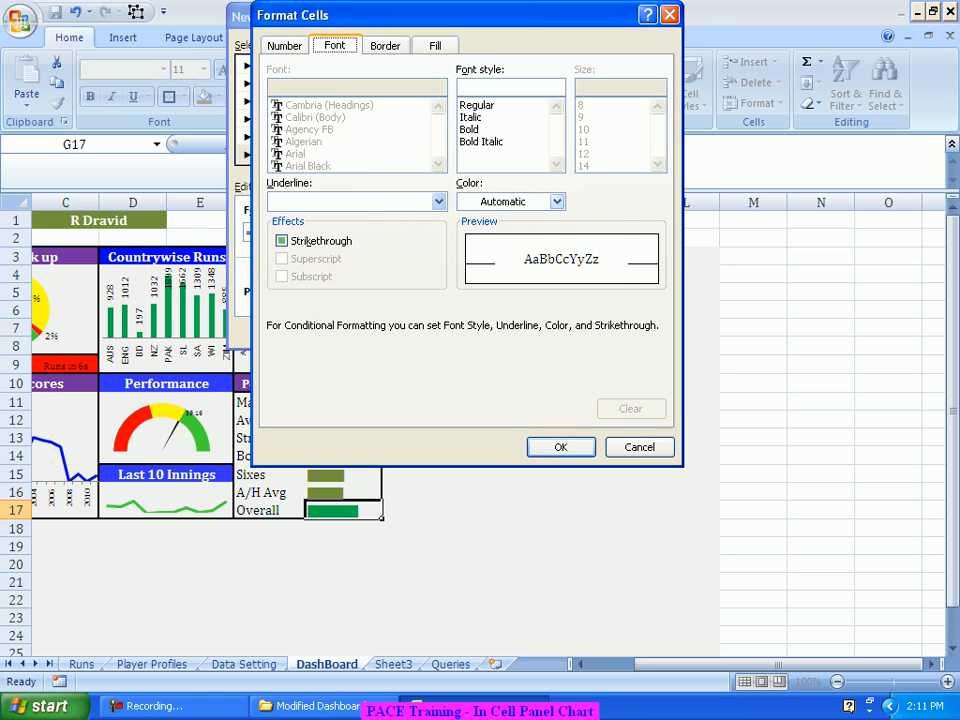
{"action": "left_click", "coordinate": [556, 201]}
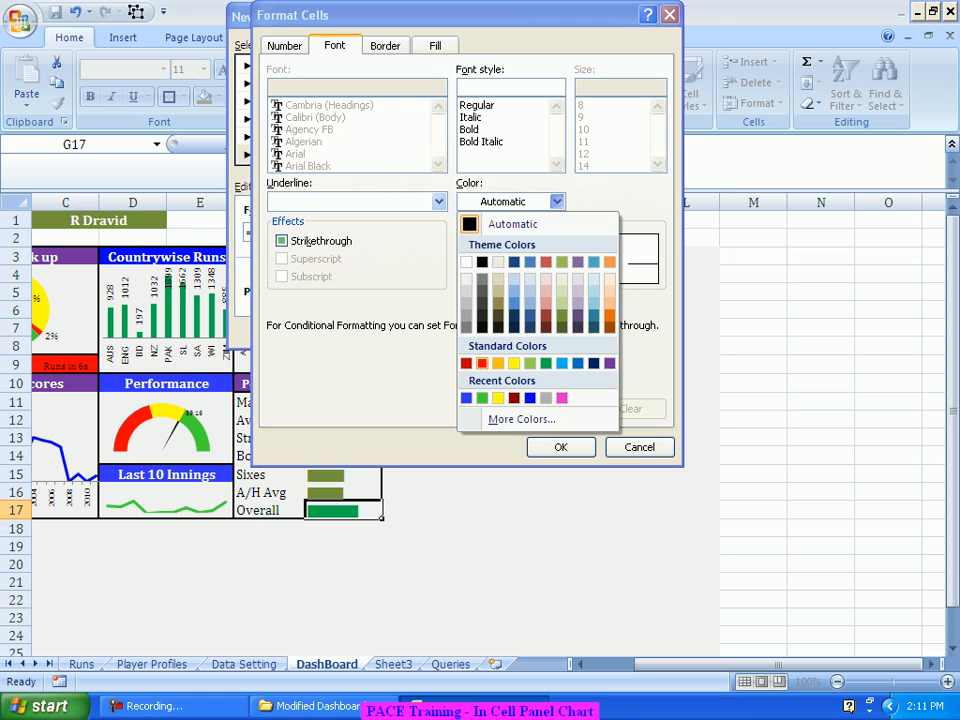
{"action": "left_click", "coordinate": [482, 363]}
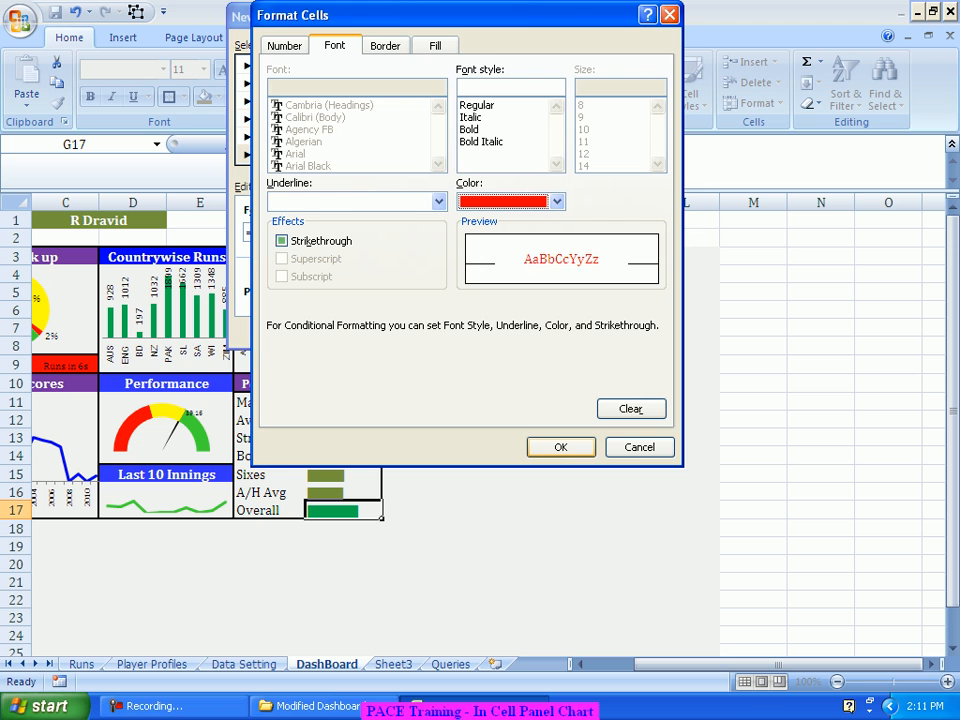
{"action": "left_click", "coordinate": [560, 447]}
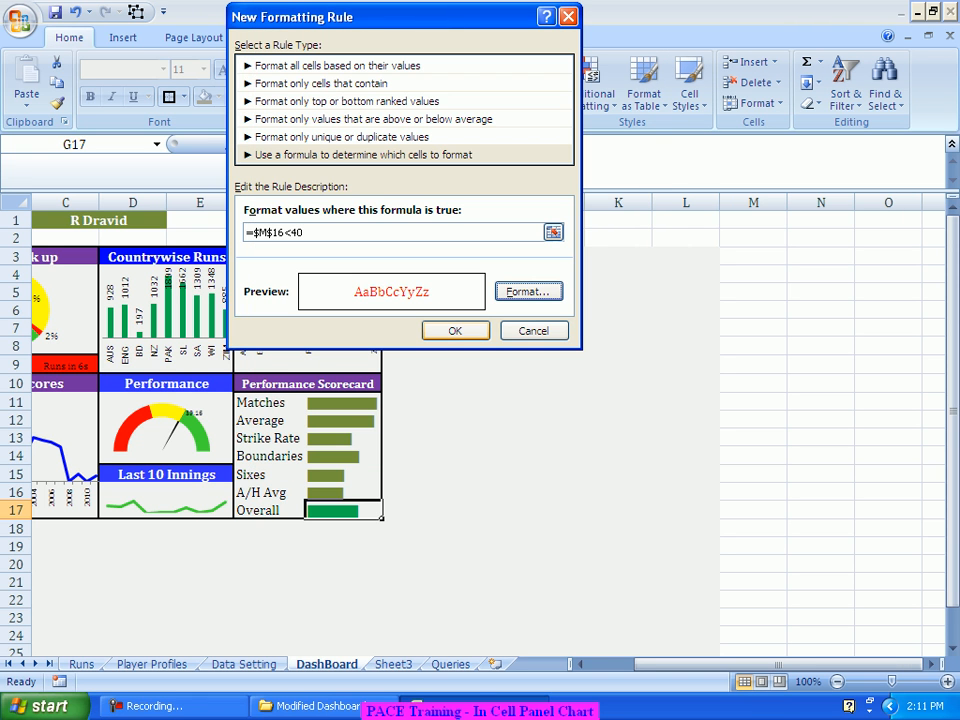
{"action": "left_click", "coordinate": [455, 330]}
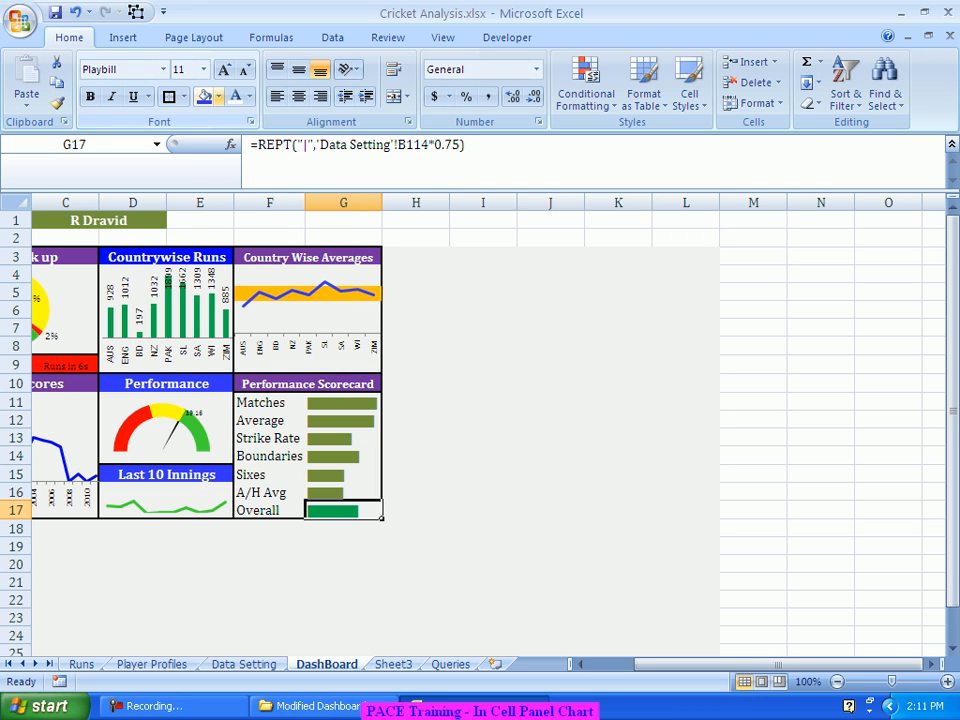
Set the base font color of the Overall bar in G17 to standard orange
{"action": "left_click", "coordinate": [218, 96]}
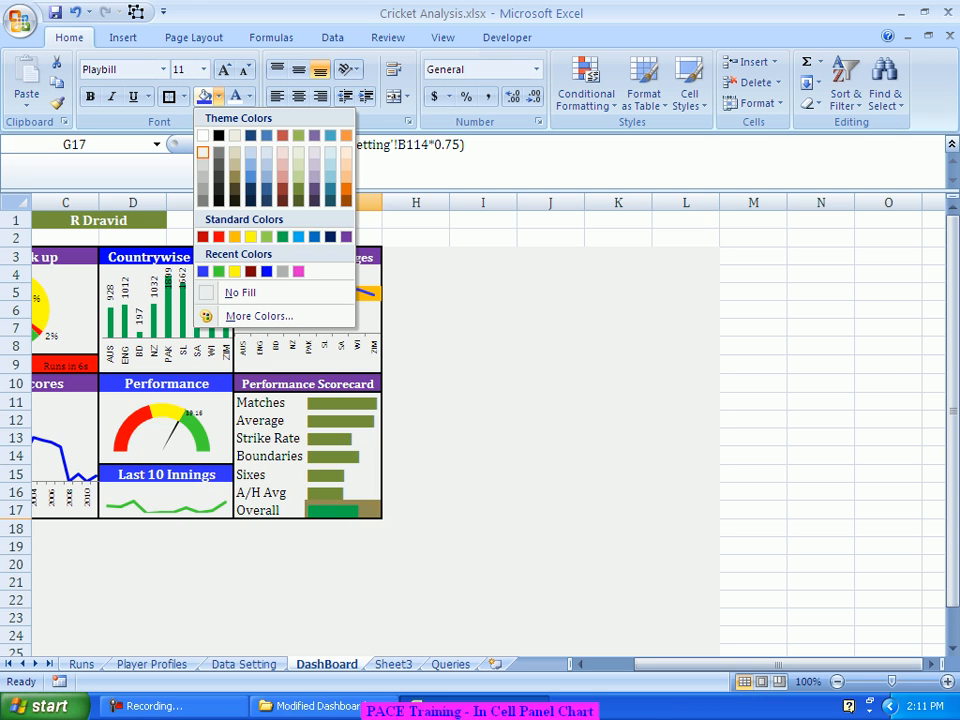
{"action": "left_click", "coordinate": [249, 96]}
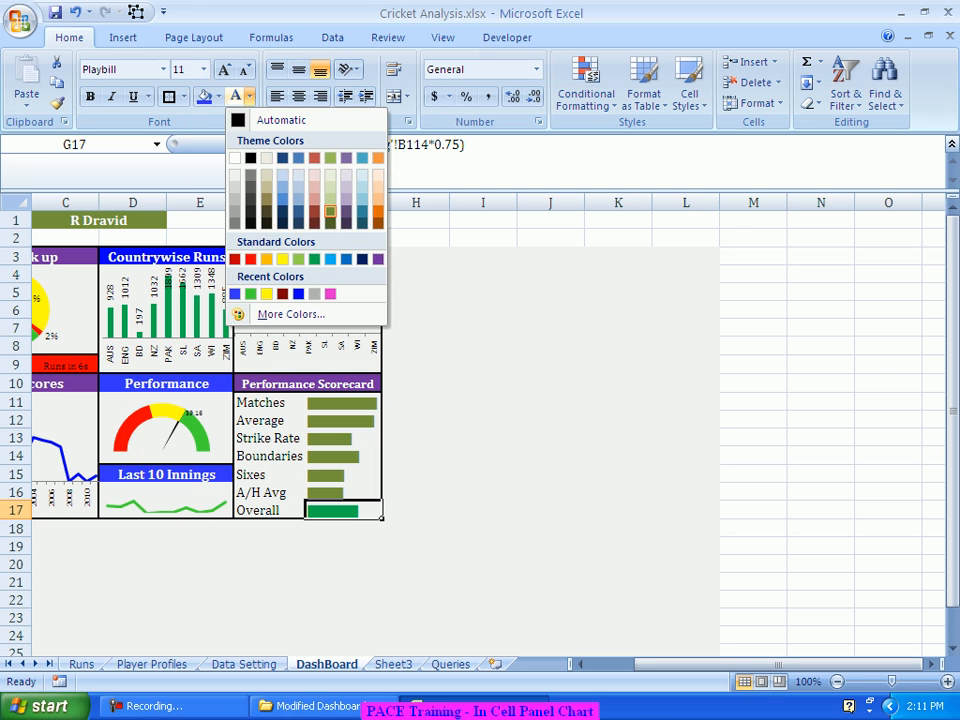
{"action": "left_click", "coordinate": [267, 259]}
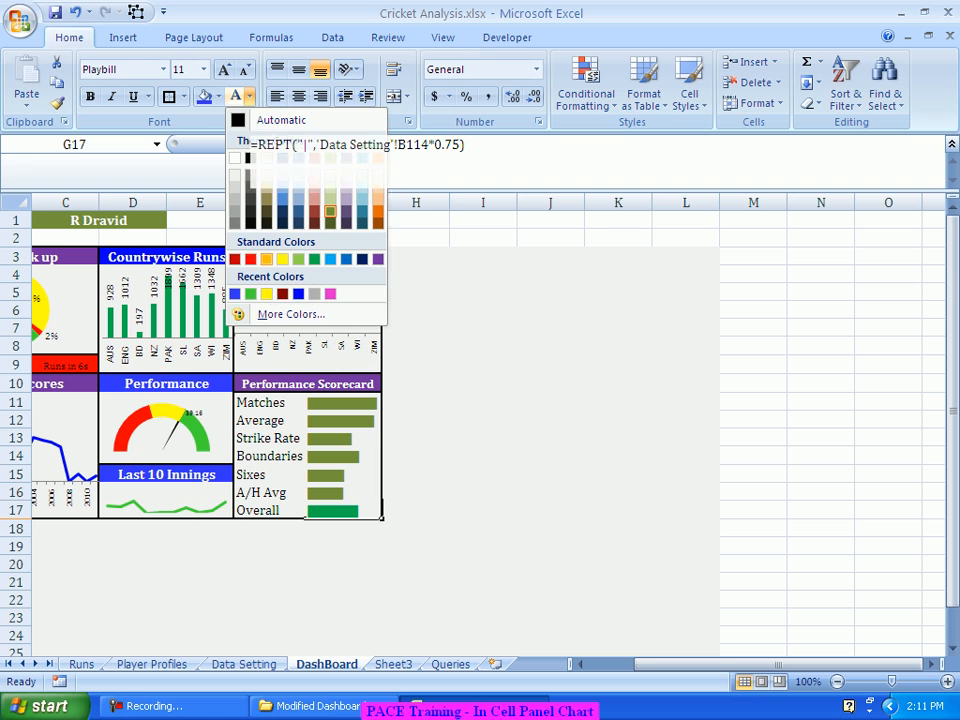
{"action": "left_click", "coordinate": [483, 438]}
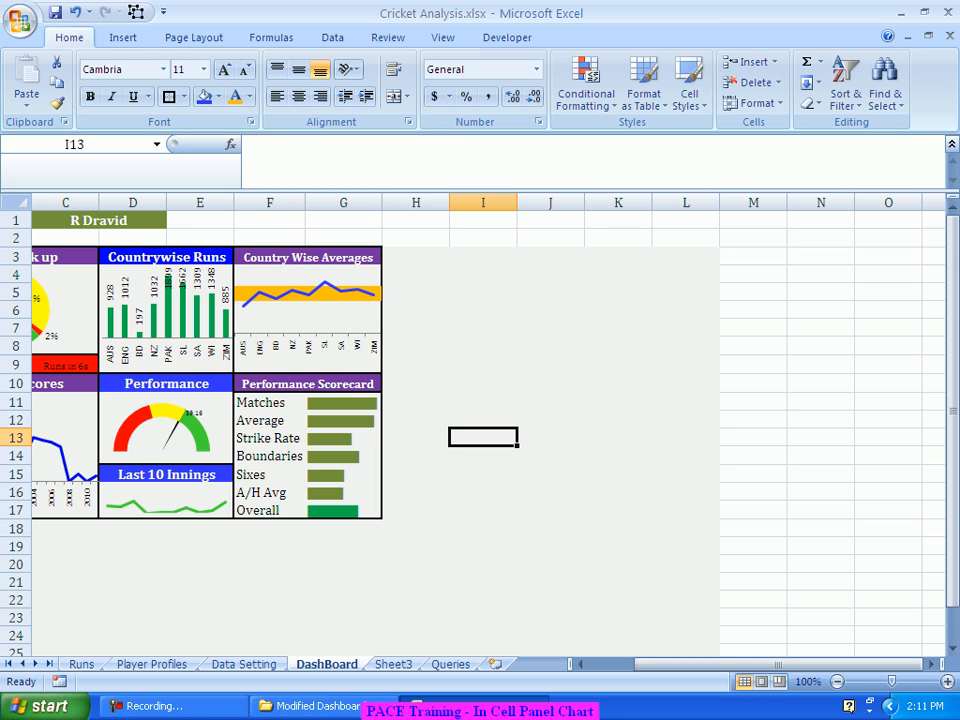
Apply the same orange font color to the scorecard bars in G11:G16
{"action": "left_click_drag", "start_coordinate": [343, 402], "coordinate": [343, 492]}
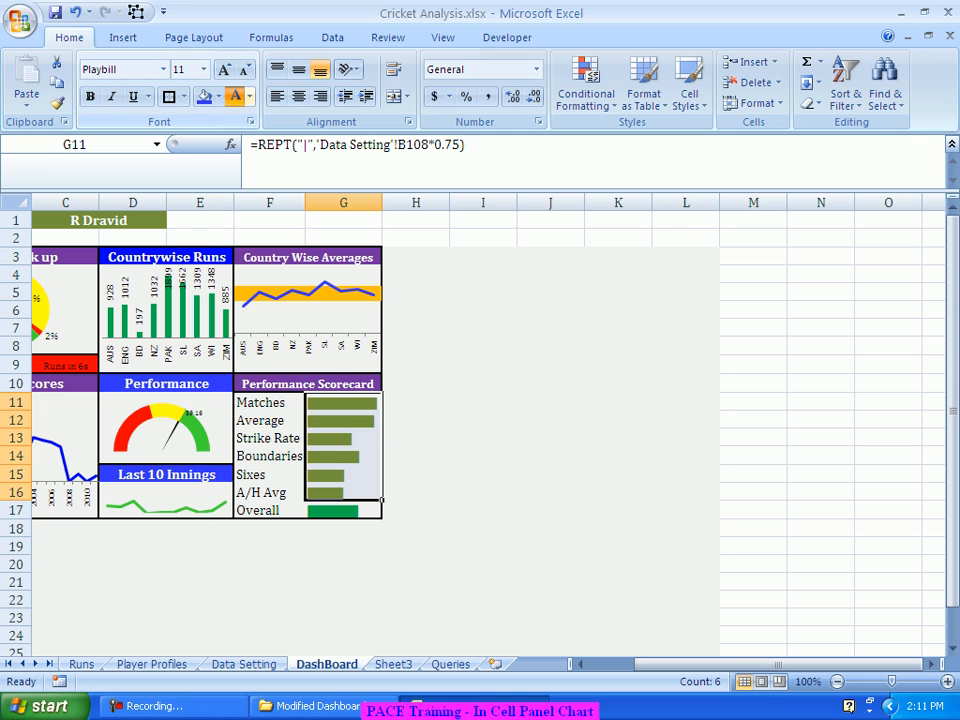
{"action": "left_click", "coordinate": [236, 96]}
{"action": "left_click", "coordinate": [483, 438]}
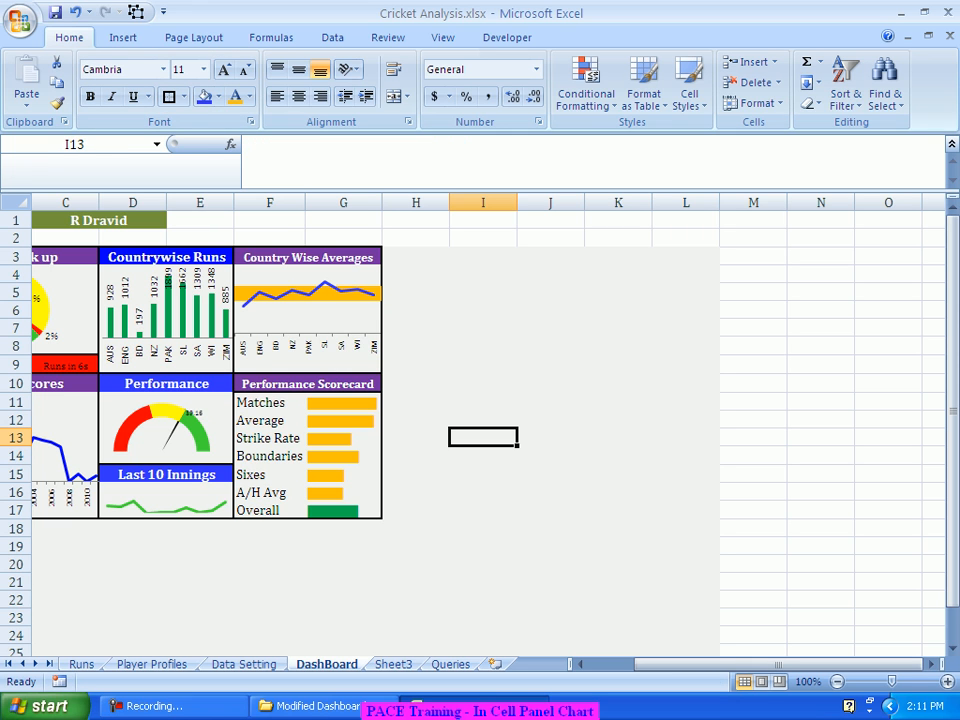
{"action": "left_click_drag", "start_coordinate": [343, 402], "coordinate": [343, 492]}
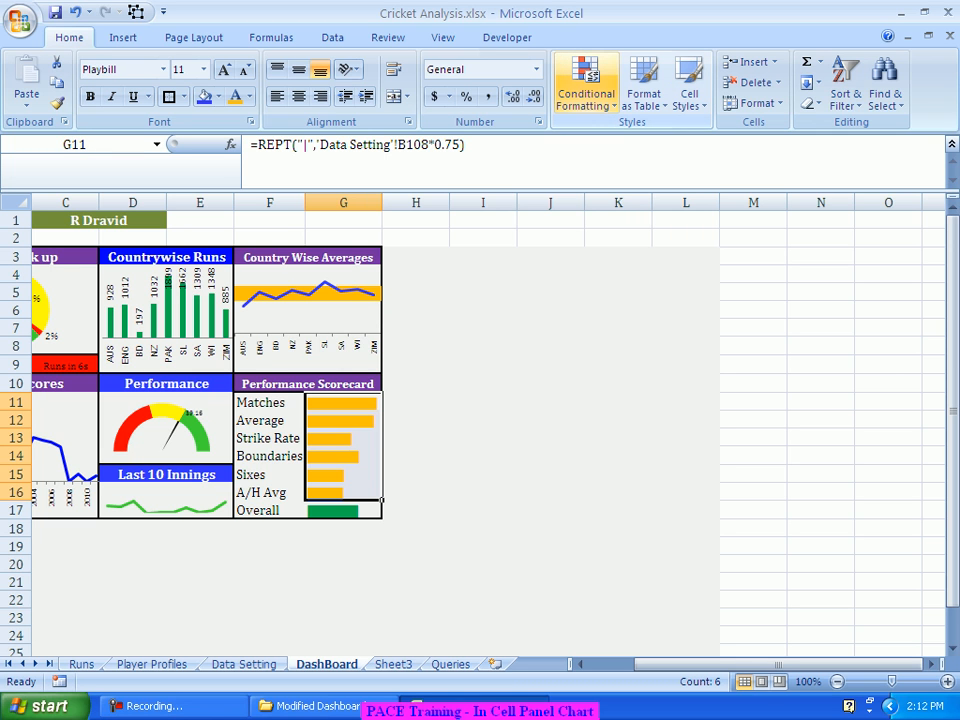
{"action": "left_click", "coordinate": [618, 474]}
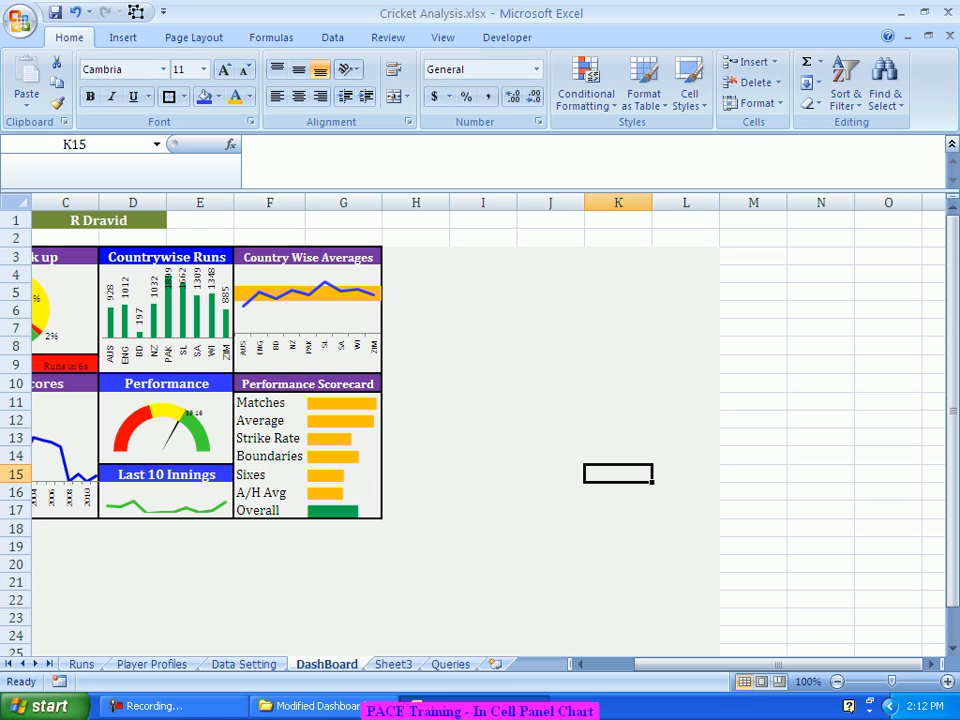
Switch the dashboard's selected player in C1 to SC Ganguly to test the Overall bar's coloring
{"action": "left_click", "coordinate": [343, 510]}
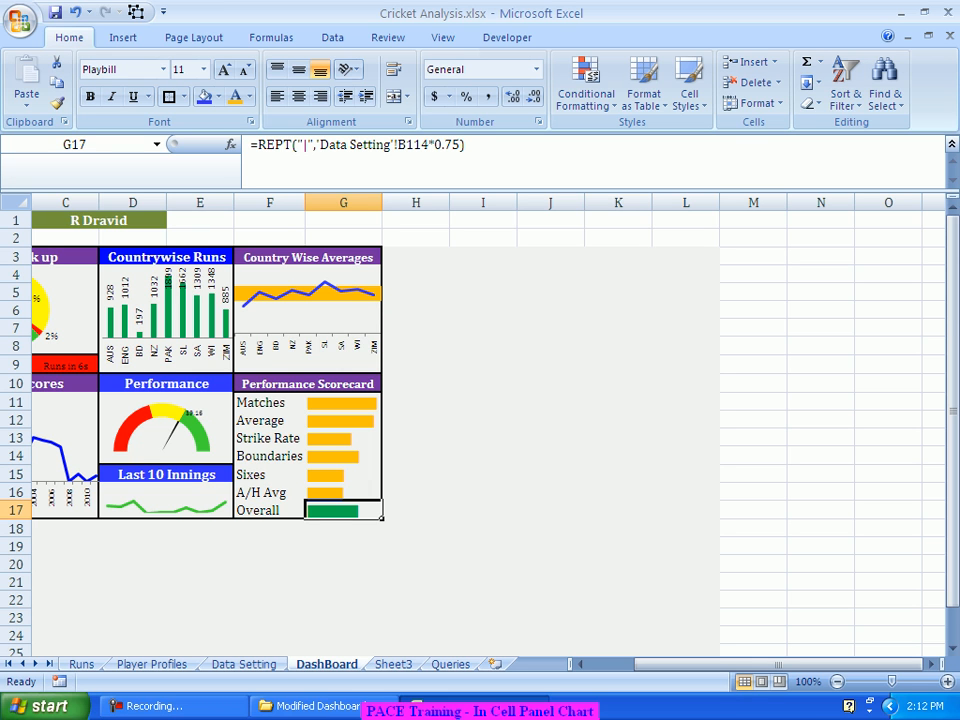
{"action": "left_click_drag", "start_coordinate": [689, 664], "coordinate": [642, 664]}
{"action": "left_click", "coordinate": [593, 617]}
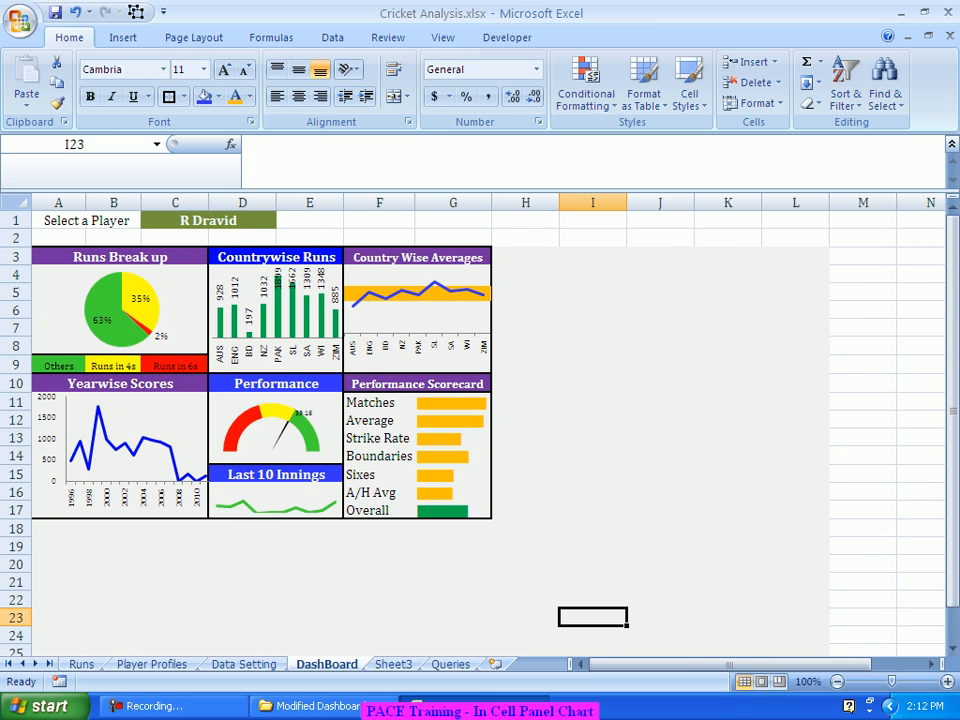
{"action": "left_click", "coordinate": [209, 220]}
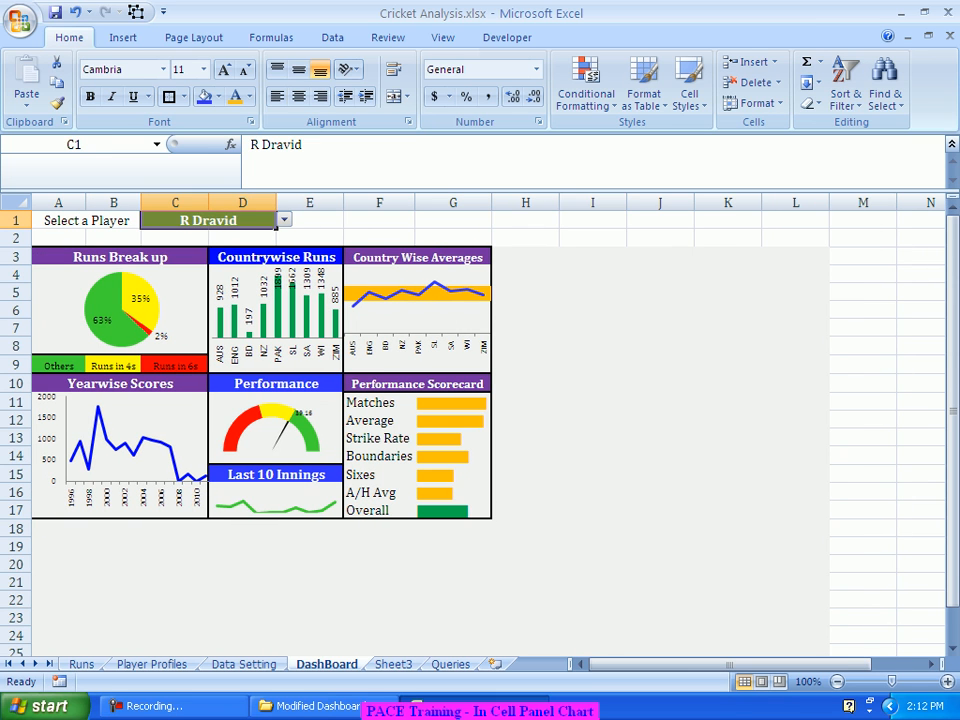
{"action": "left_click", "coordinate": [285, 220]}
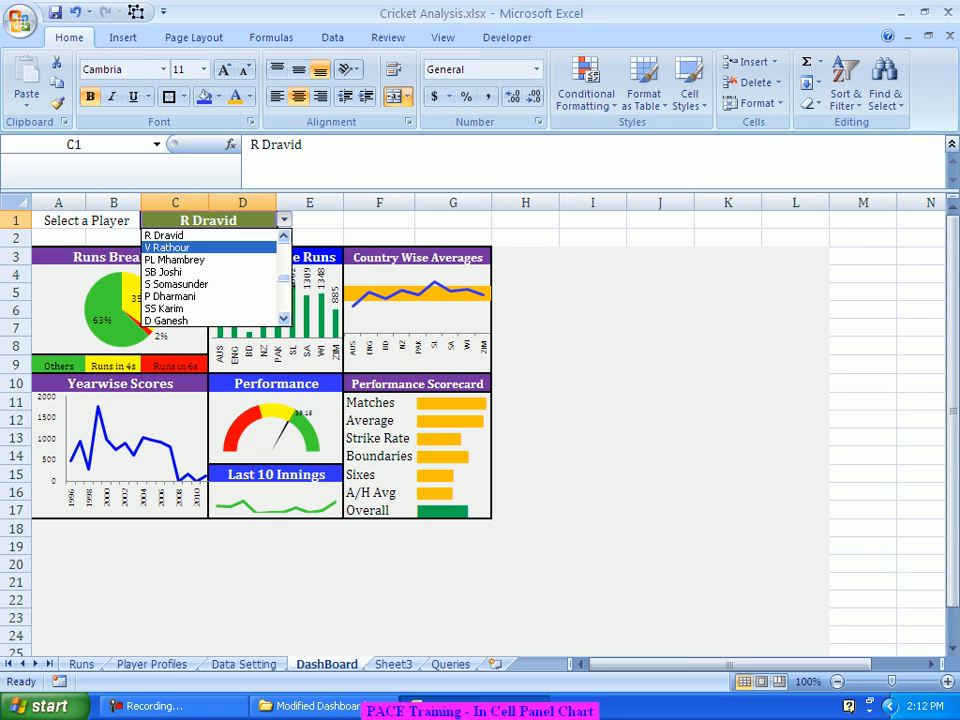
{"action": "scroll", "coordinate": [210, 278], "scroll_direction": "up", "scroll_amount": 4}
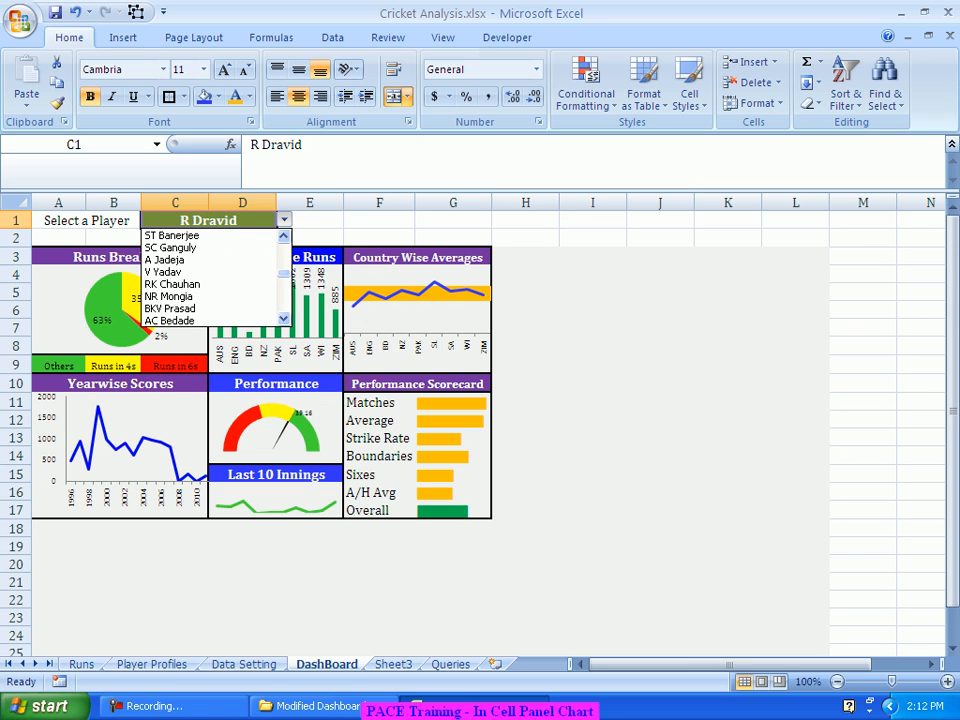
{"action": "left_click", "coordinate": [170, 247]}
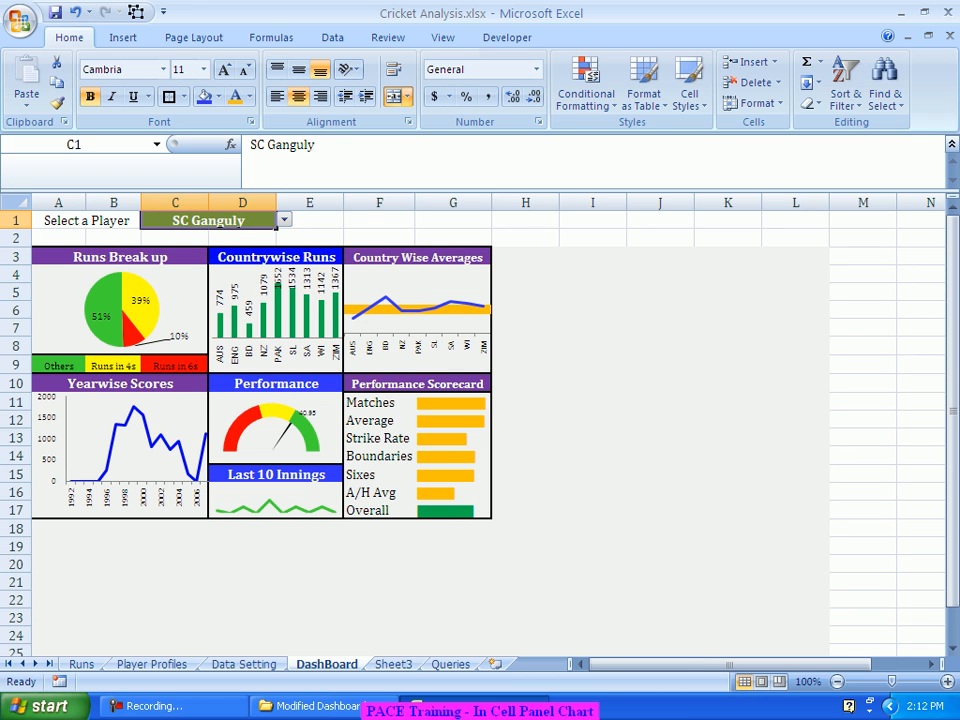
Test the scorecard with two more players in C1, A Jadeja and BKV Prasad
{"action": "left_click", "coordinate": [285, 220]}
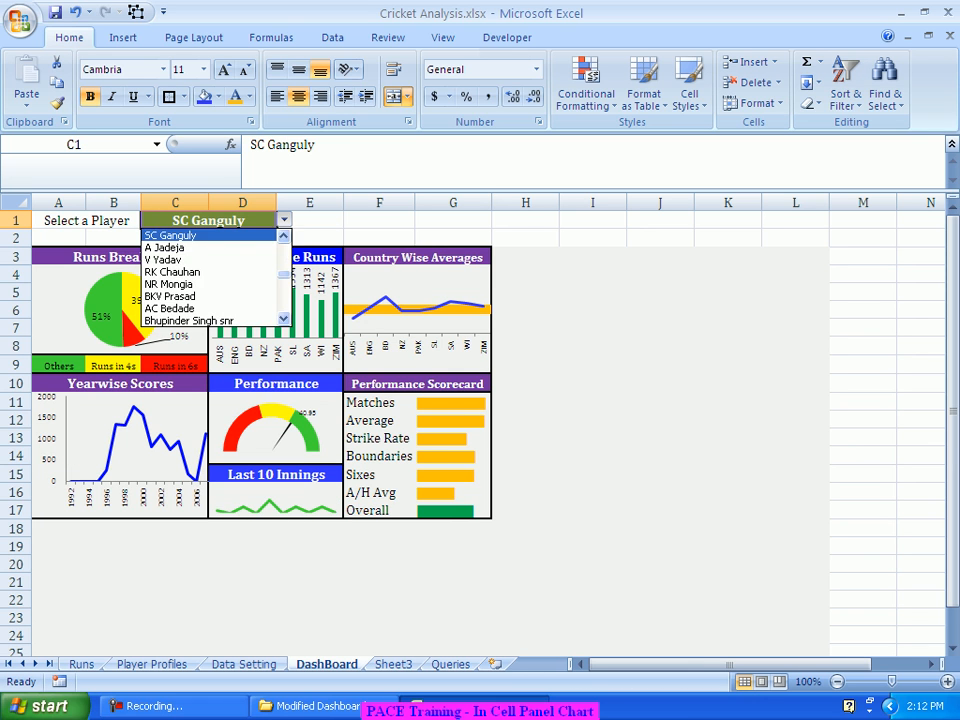
{"action": "left_click", "coordinate": [165, 247]}
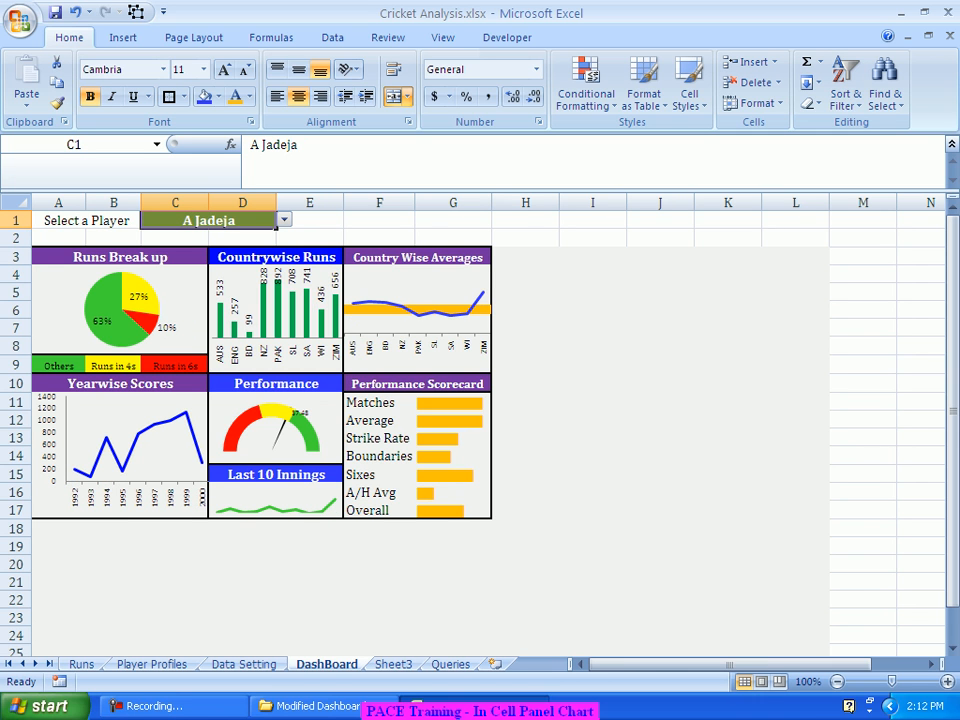
{"action": "left_click", "coordinate": [285, 220]}
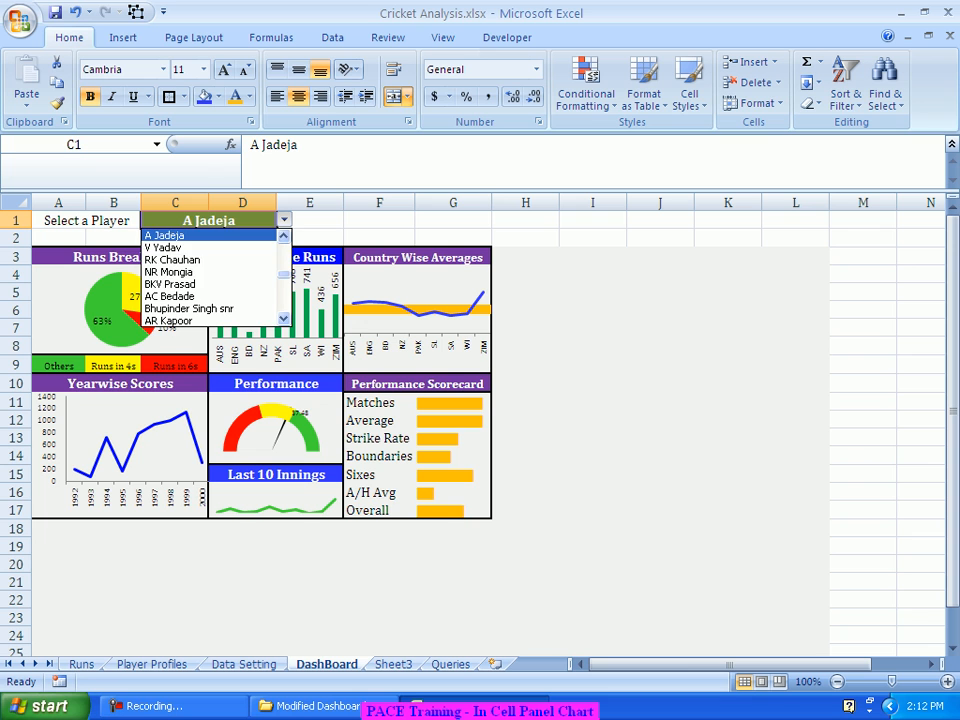
{"action": "left_click", "coordinate": [190, 284]}
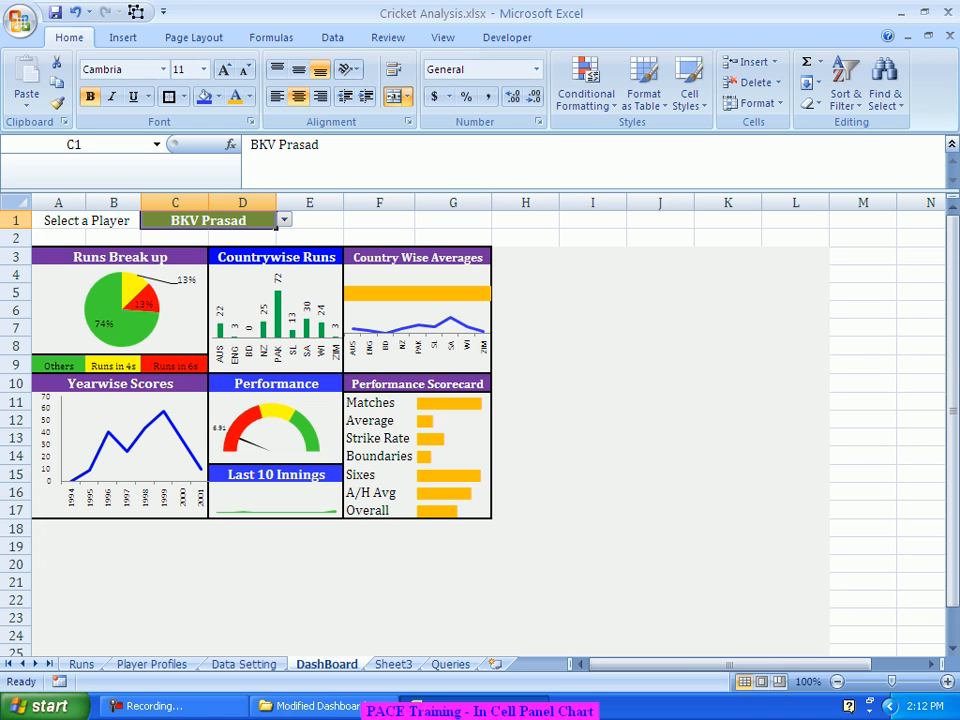
Change the selected player in C1 to AR Kapoor to test the Overall bar's color
{"action": "left_click", "coordinate": [285, 220]}
{"action": "key", "text": "Down"}
{"action": "key", "text": "Down"}
{"action": "key", "text": "Down"}
{"action": "key", "text": "Down"}
{"action": "key", "text": "Down"}
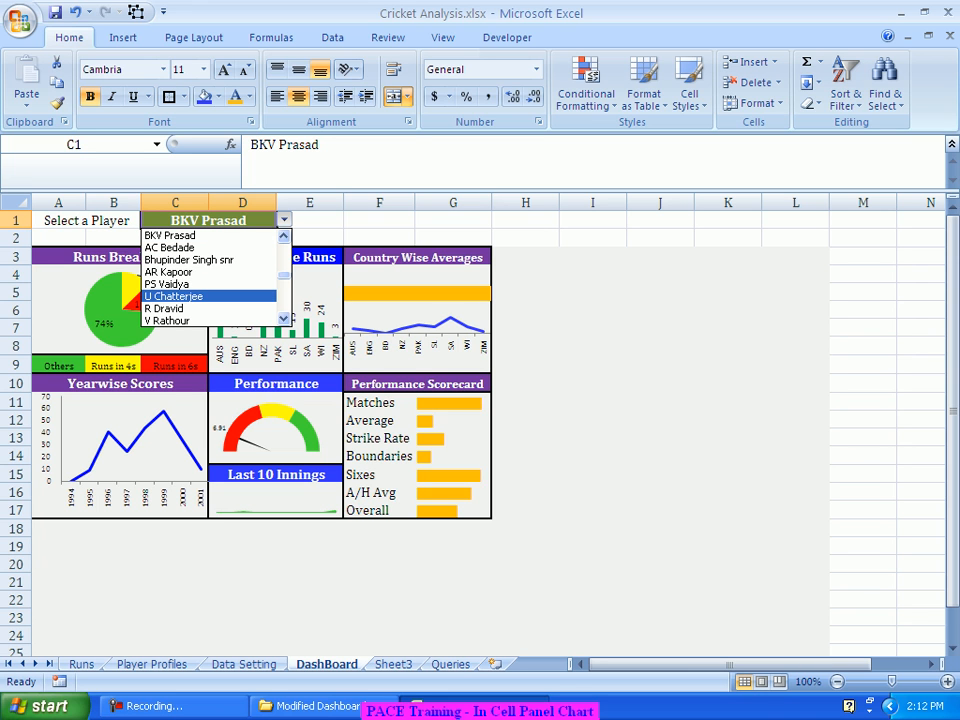
{"action": "key", "text": "Up"}
{"action": "key", "text": "Up"}
{"action": "key", "text": "Return"}
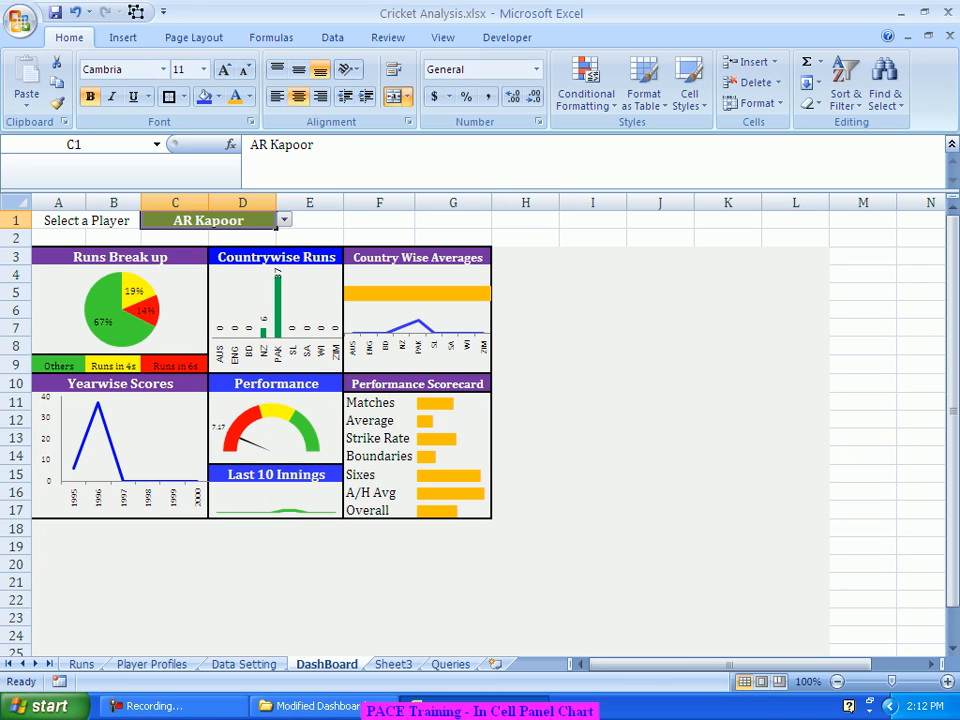
Pick CS Pandit from further up the player list in C1
{"action": "key", "text": "alt+Down"}
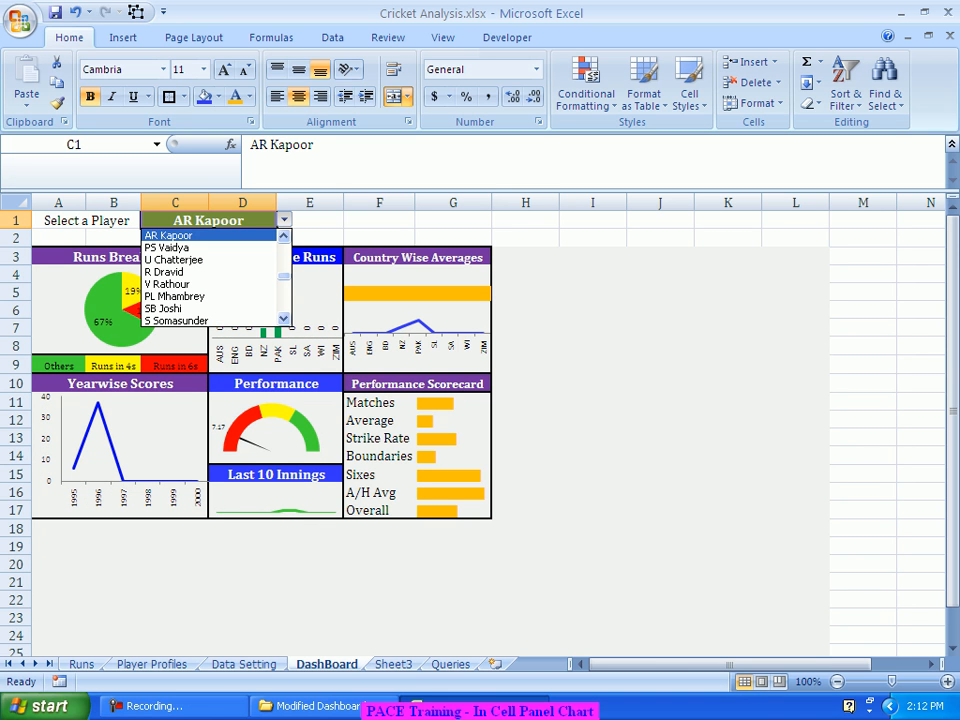
{"action": "left_click_drag", "start_coordinate": [284, 276], "coordinate": [284, 265]}
{"action": "key", "text": "Return"}
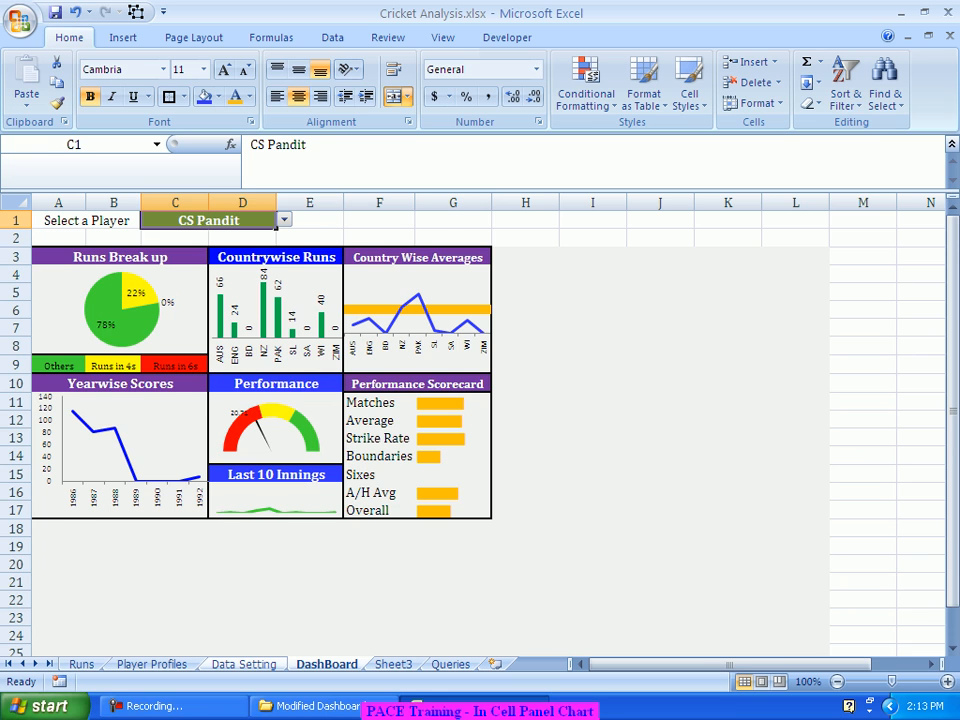
Check the Overall index in B114 of the Data Setting sheet against the DashBoard's Overall bar
{"action": "key", "text": "ctrl+Page_Up"}
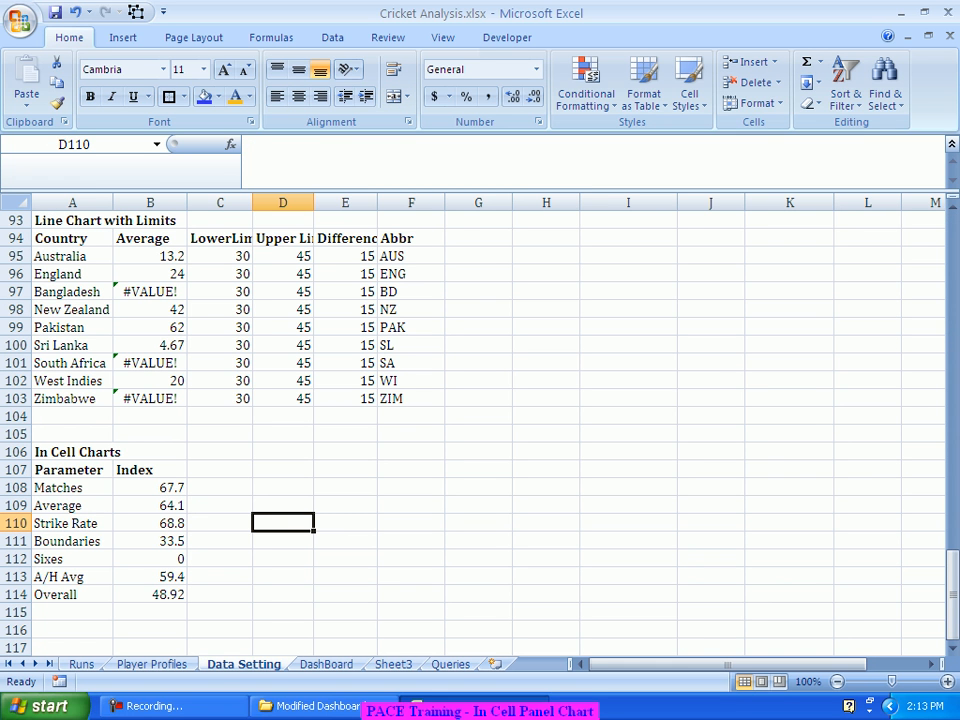
{"action": "left_click", "coordinate": [150, 595]}
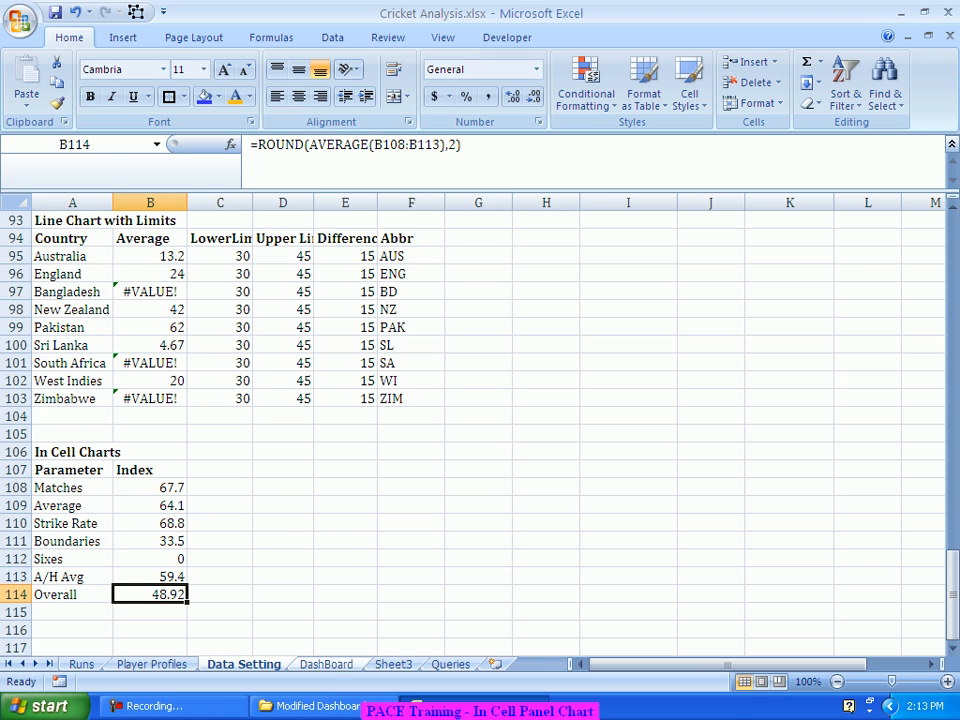
{"action": "key", "text": "ctrl+Page_Down"}
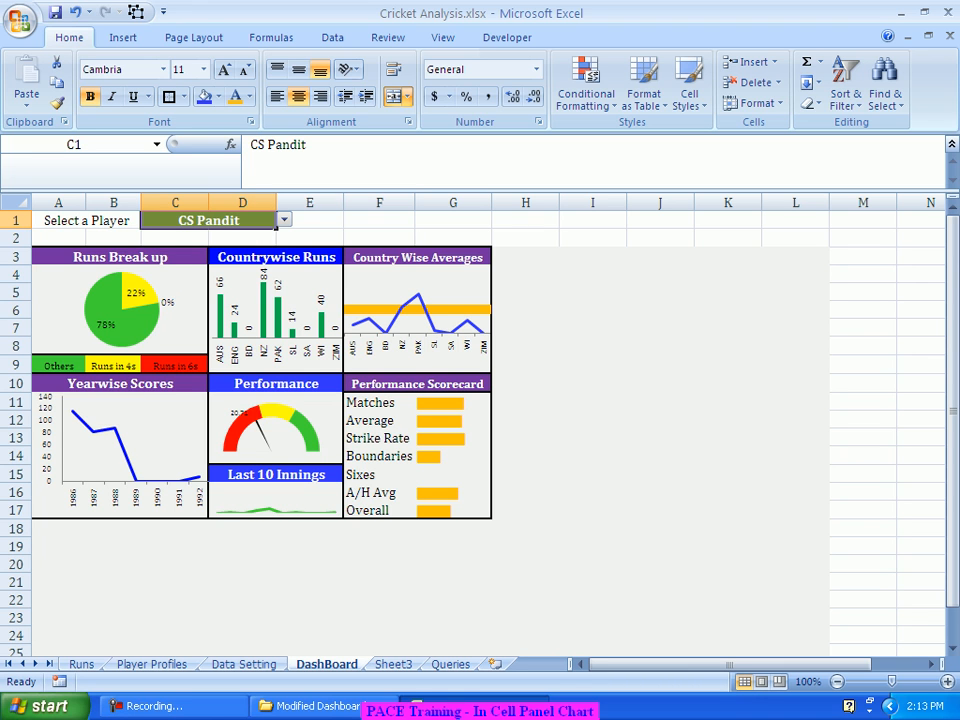
Change the selected player in C1 to R Lamba to test the Overall bar's color
{"action": "key", "text": "alt+Down"}
{"action": "key", "text": "Down"}
{"action": "key", "text": "Return"}
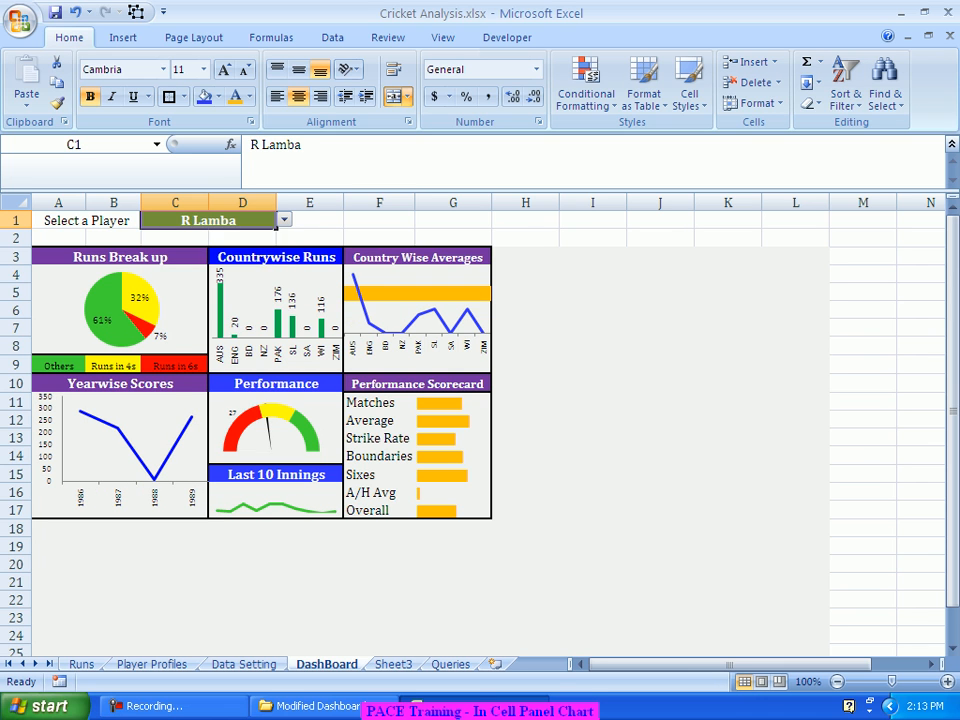
{"action": "key", "text": "alt+Down"}
{"action": "key", "text": "Down"}
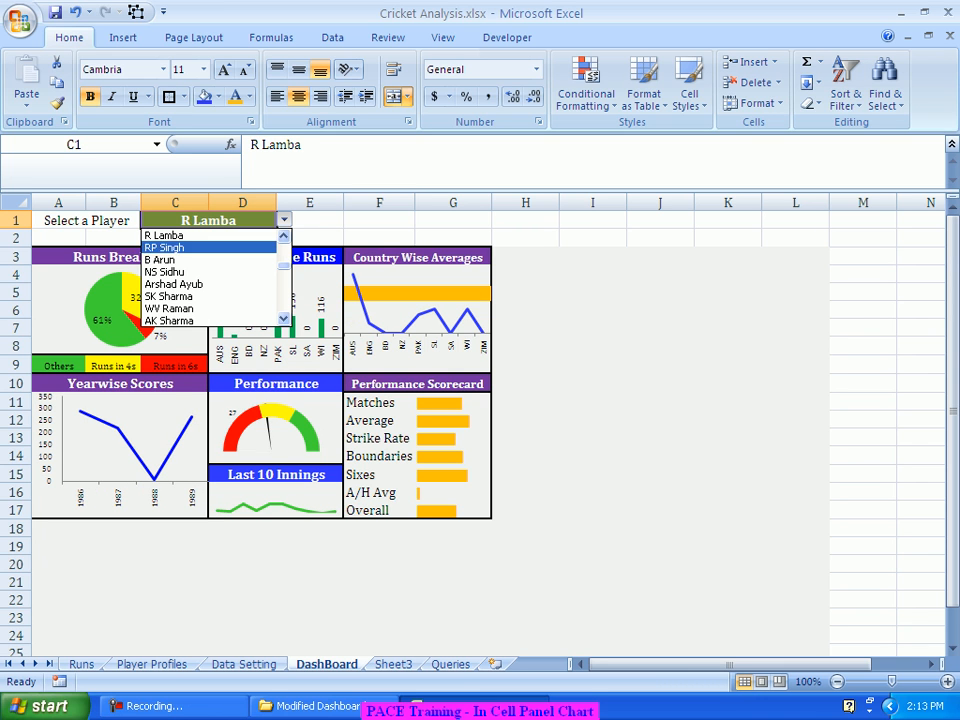
{"action": "key", "text": "Down"}
{"action": "key", "text": "Down"}
{"action": "key", "text": "Down"}
{"action": "key", "text": "Down"}
{"action": "key", "text": "Down"}
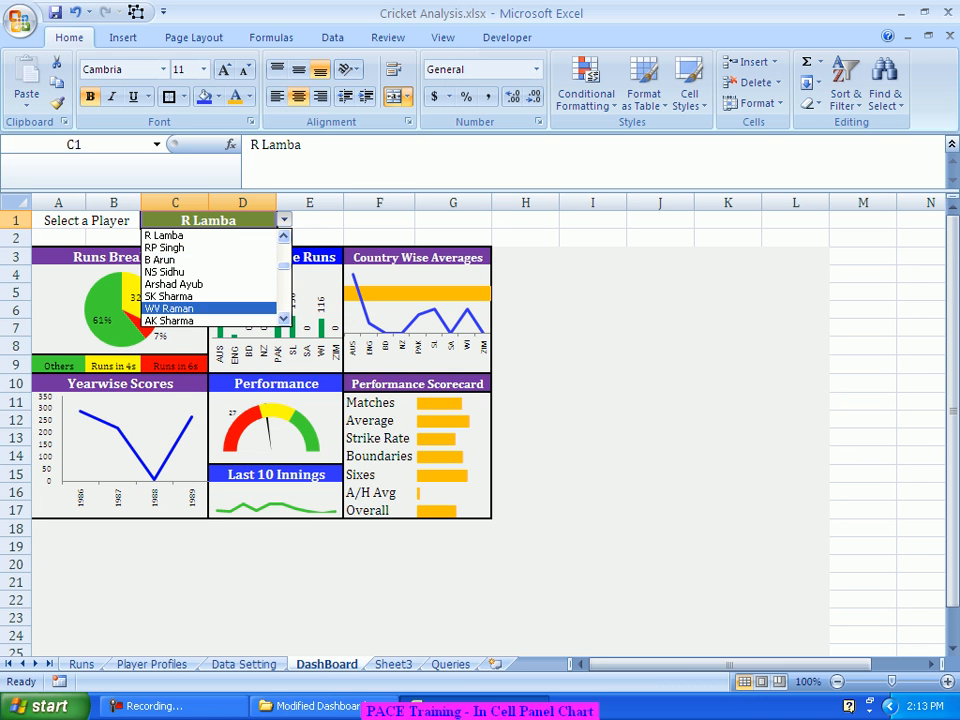
{"action": "key", "text": "Escape"}
Change the red conditional formatting rule on the Overall bar in G17 to the formula =$M$16<50
{"action": "left_click", "coordinate": [453, 510]}
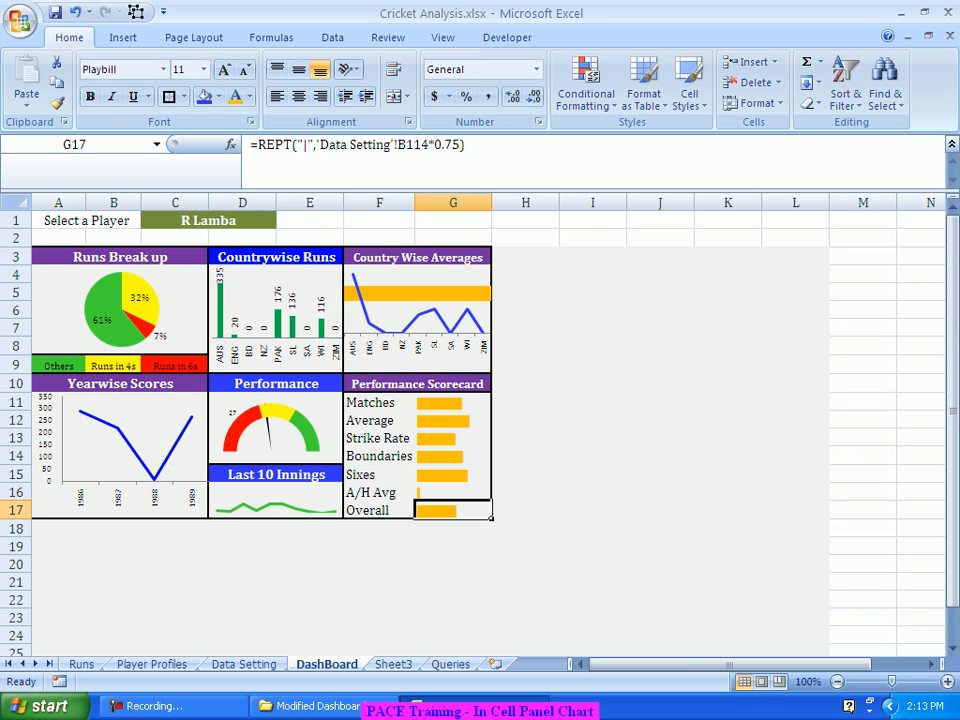
{"action": "left_click", "coordinate": [586, 88]}
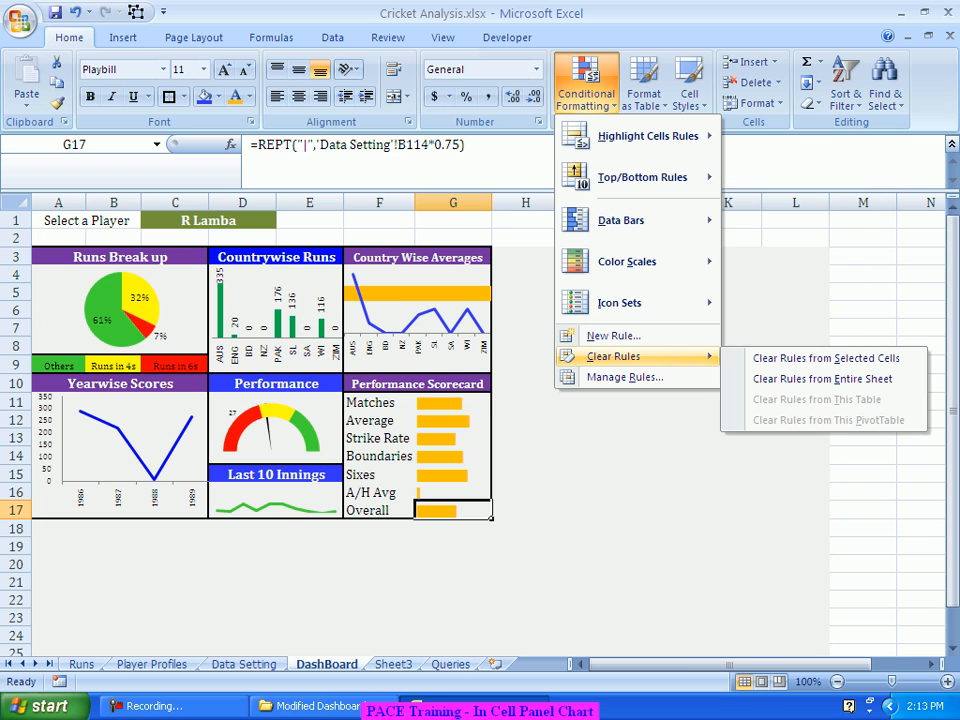
{"action": "left_click", "coordinate": [625, 377]}
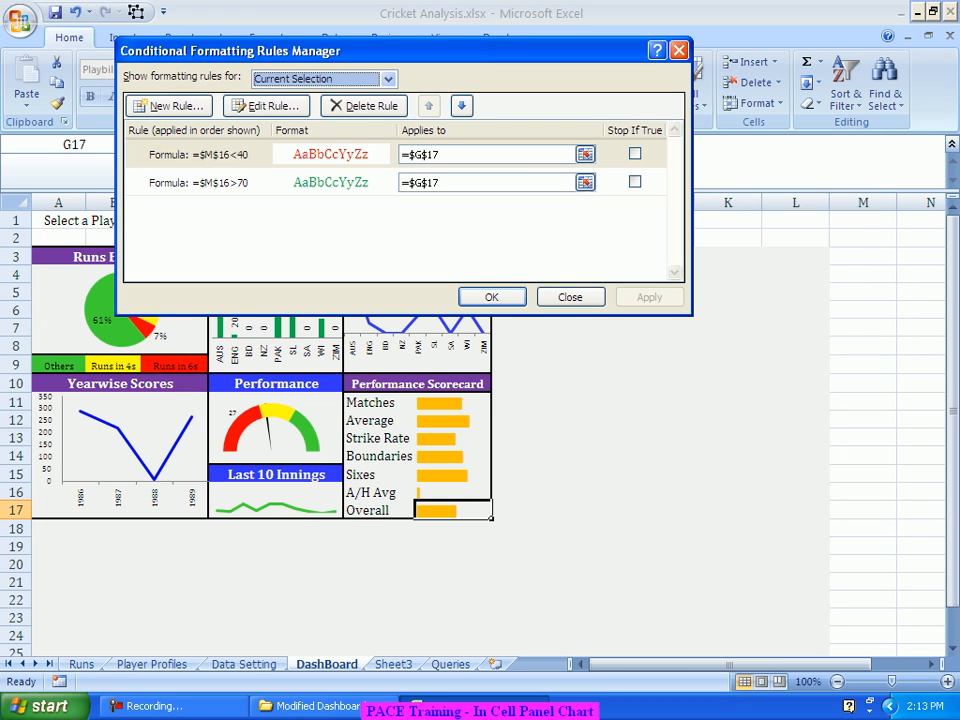
{"action": "double_click", "coordinate": [200, 154]}
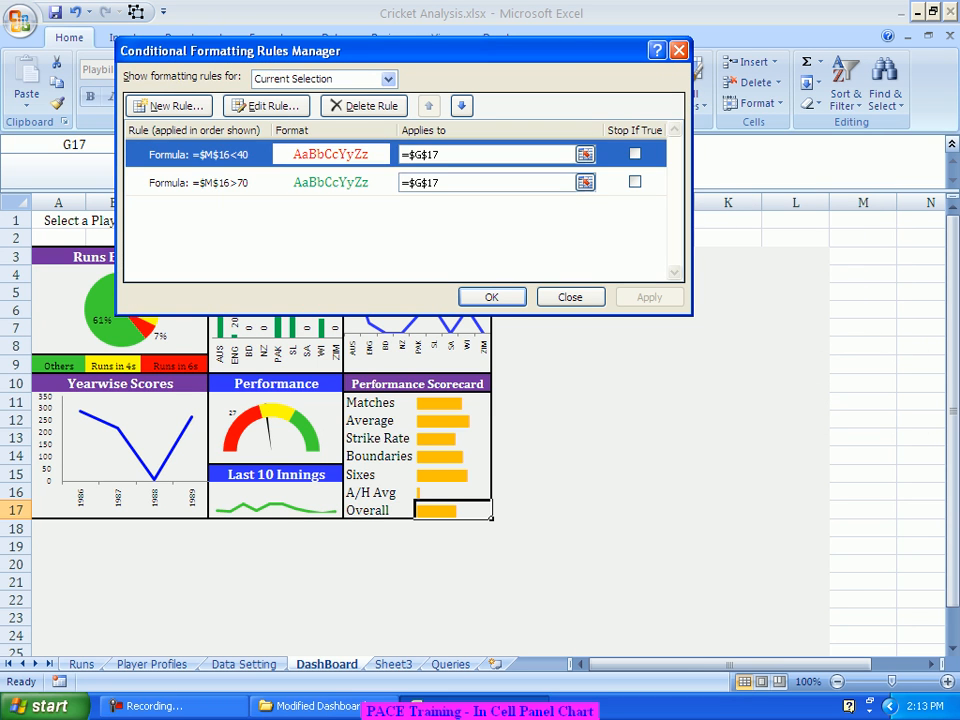
{"action": "left_click", "coordinate": [304, 232]}
{"action": "key", "text": "BackSpace"}
{"action": "key", "text": "BackSpace"}
{"action": "type", "text": "50"}
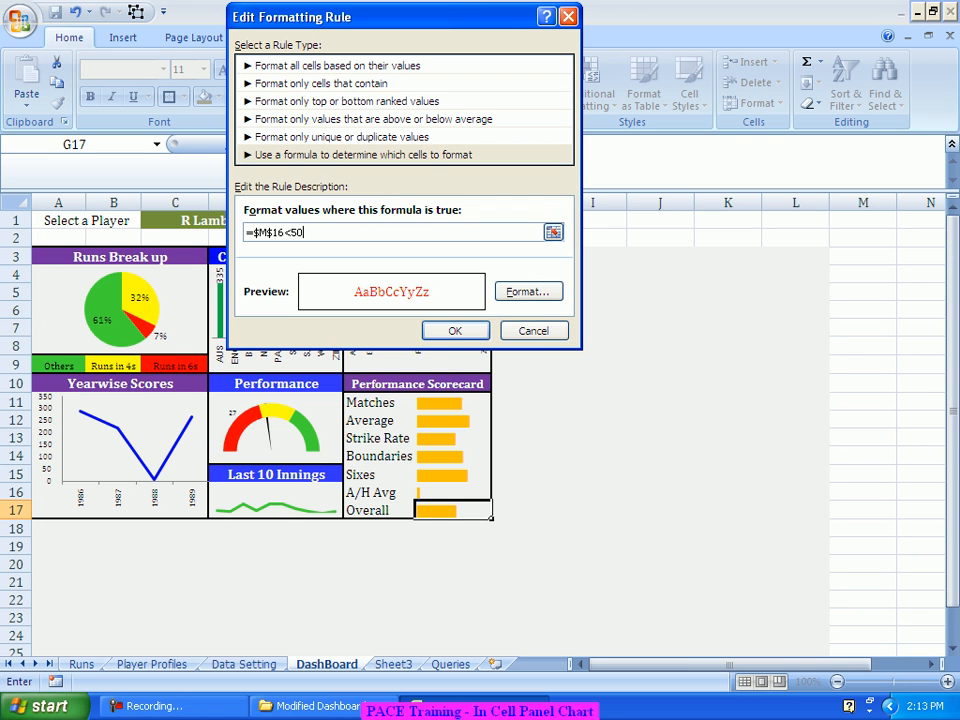
{"action": "key", "text": "Return"}
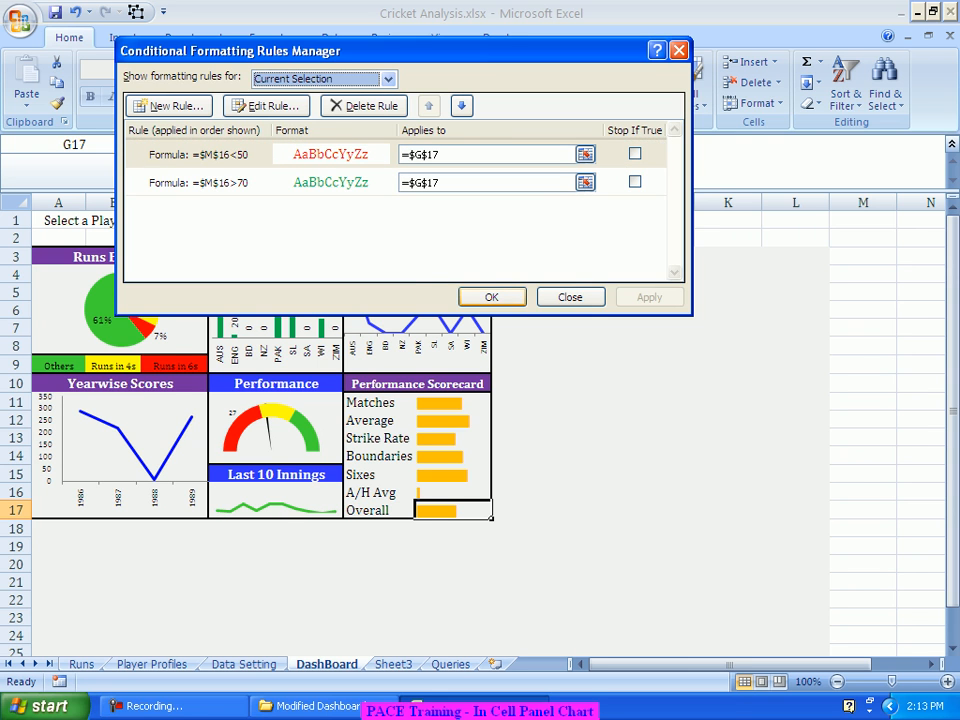
{"action": "key", "text": "Return"}
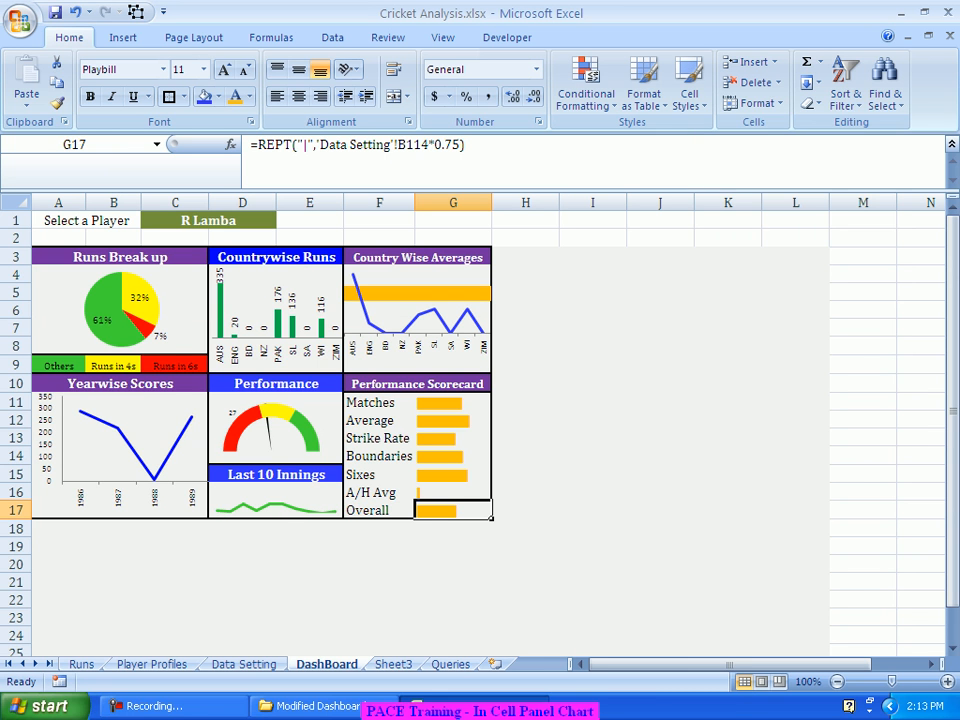
Select NS Sidhu as the player in C1 to test the edited rule
{"action": "left_click", "coordinate": [208, 220]}
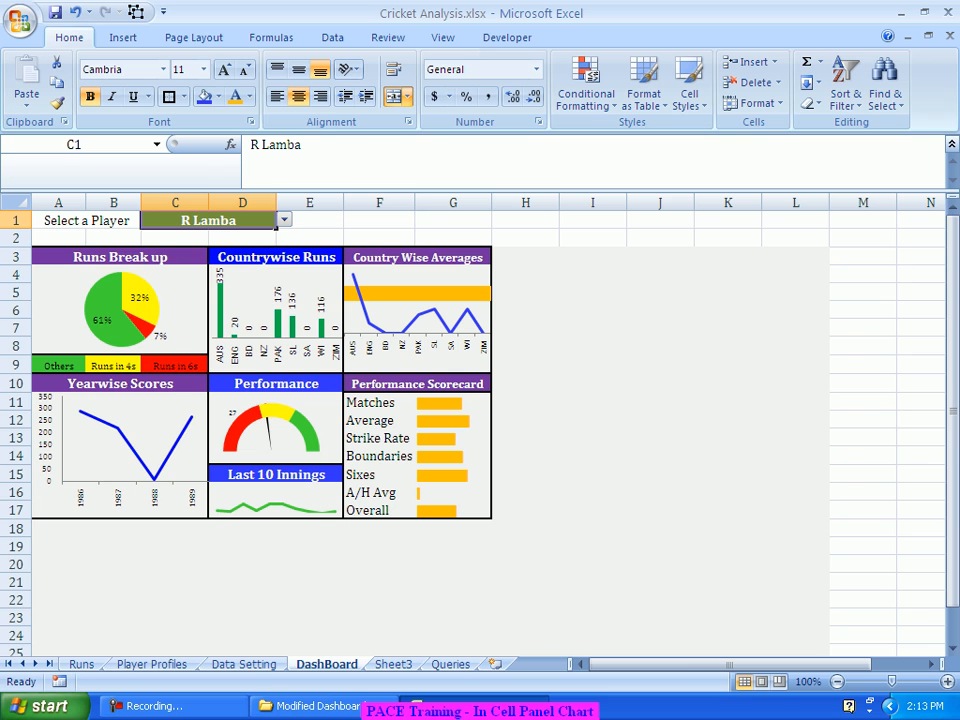
{"action": "key", "text": "alt+Down"}
{"action": "key", "text": "Down"}
{"action": "key", "text": "Down"}
{"action": "key", "text": "Down"}
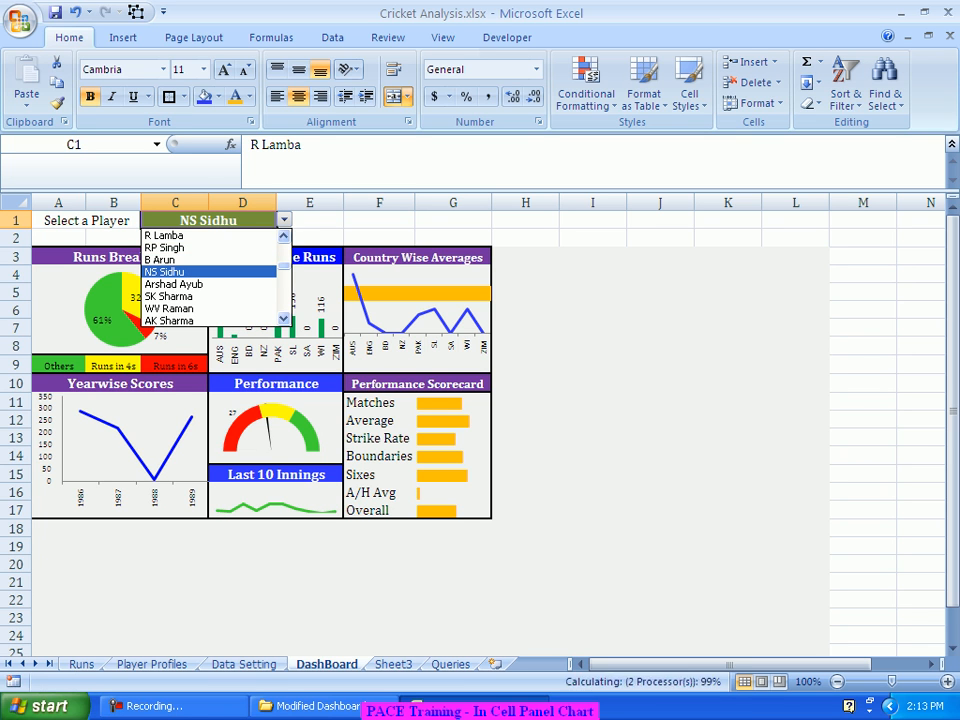
{"action": "key", "text": "Return"}
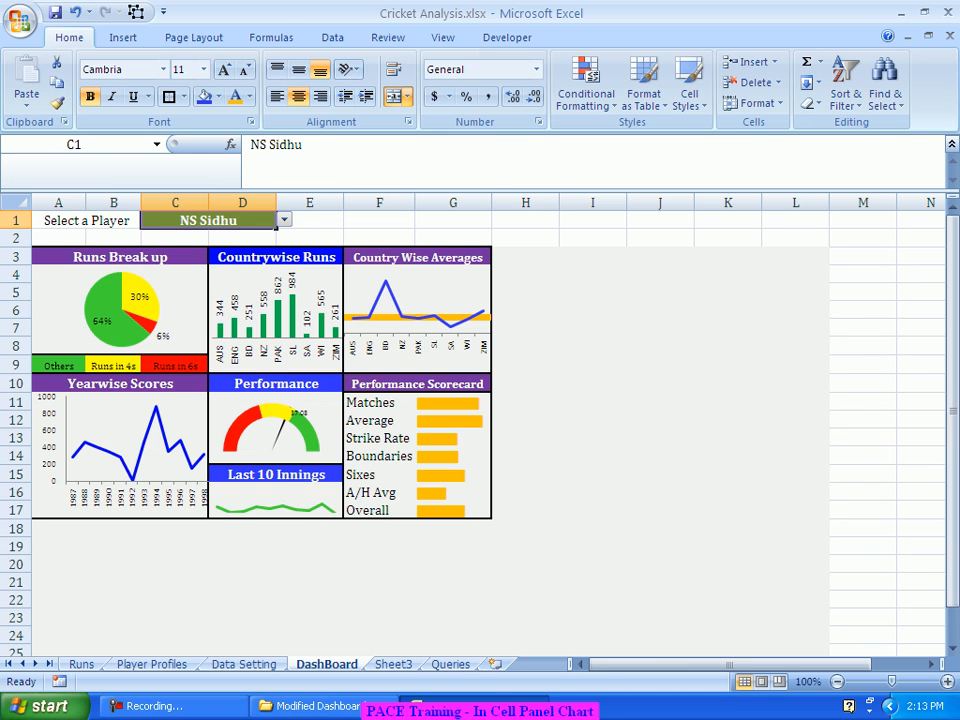
Switch the dashboard's player in C1 to WV Raman and test the scorecard again
{"action": "key", "text": "alt+Down"}
{"action": "key", "text": "Down"}
{"action": "key", "text": "Down"}
{"action": "key", "text": "Down"}
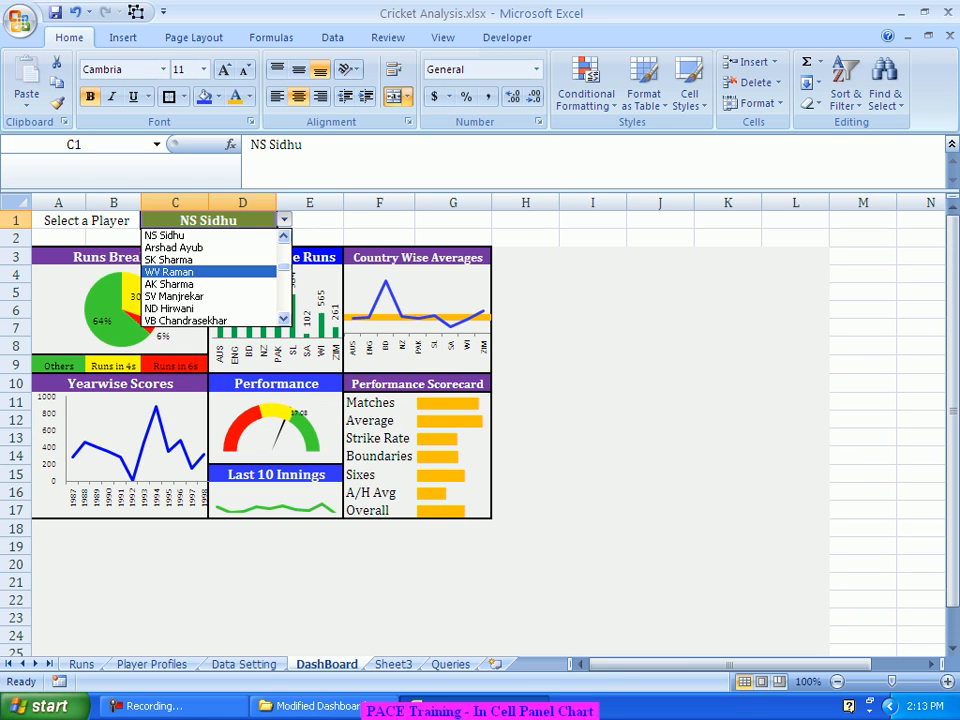
{"action": "key", "text": "Return"}
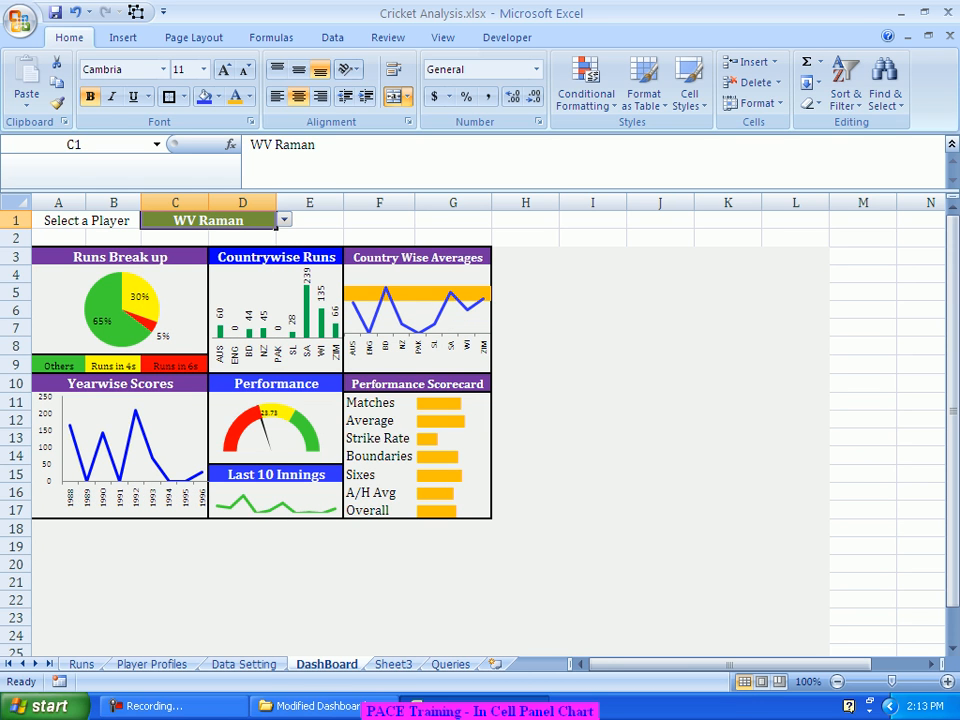
{"action": "key", "text": "alt+Down"}
{"action": "key", "text": "Down"}
{"action": "key", "text": "Down"}
{"action": "key", "text": "Down"}
{"action": "key", "text": "Down"}
{"action": "key", "text": "Down"}
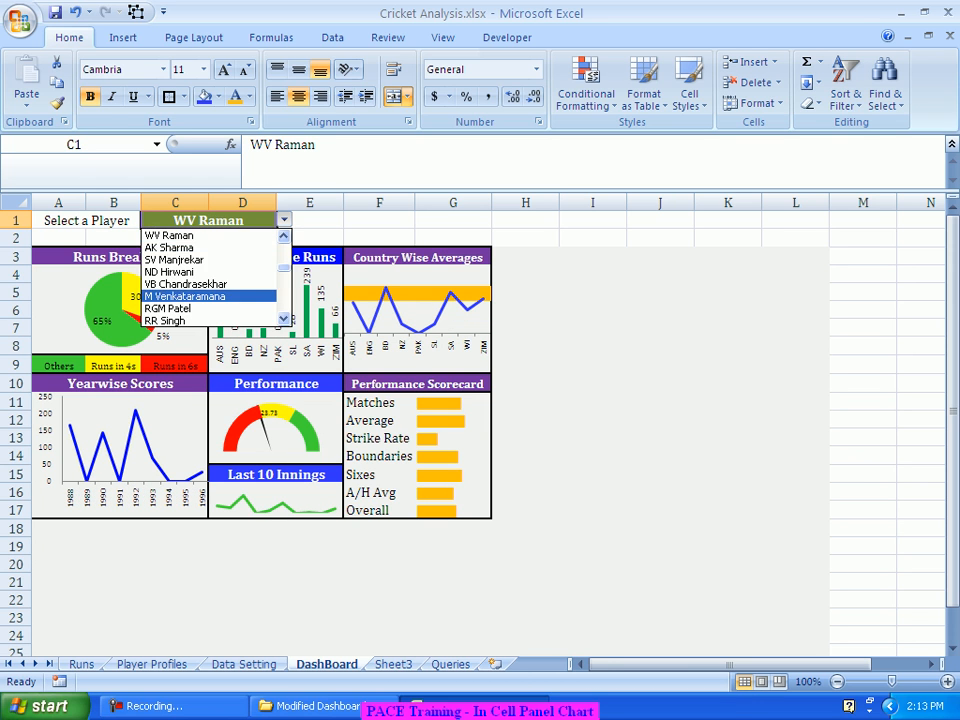
{"action": "key", "text": "Down"}
{"action": "key", "text": "Return"}
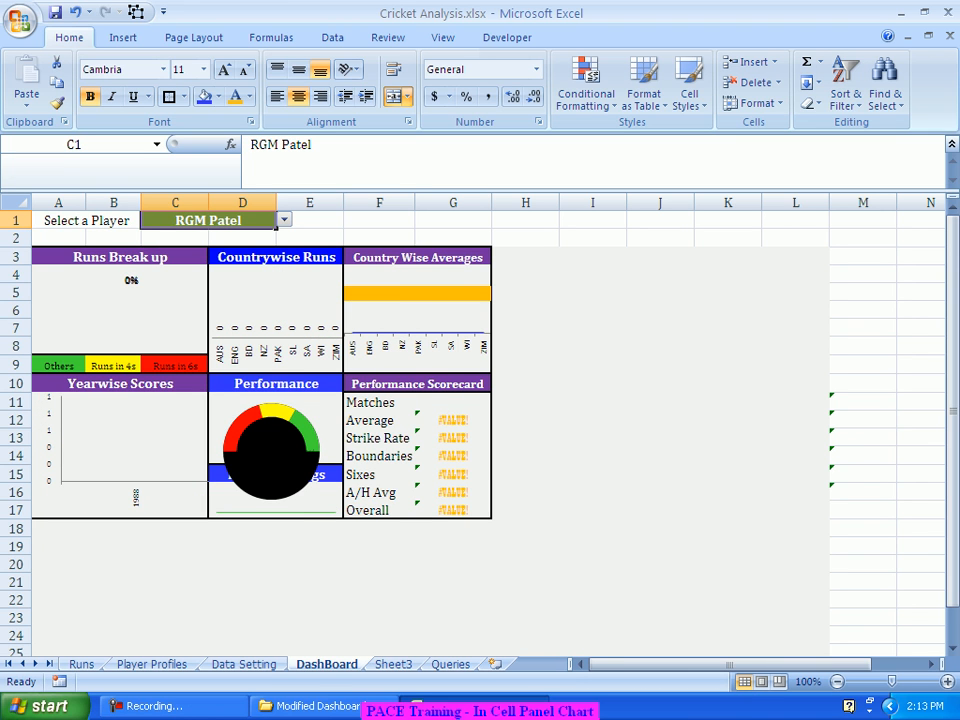
Change the selected player in C1 to AS Wassan to test the Overall bar's coloring
{"action": "key", "text": "alt+Down"}
{"action": "key", "text": "Down"}
{"action": "key", "text": "Down"}
{"action": "key", "text": "Down"}
{"action": "key", "text": "Down"}
{"action": "key", "text": "Down"}
{"action": "key", "text": "Return"}
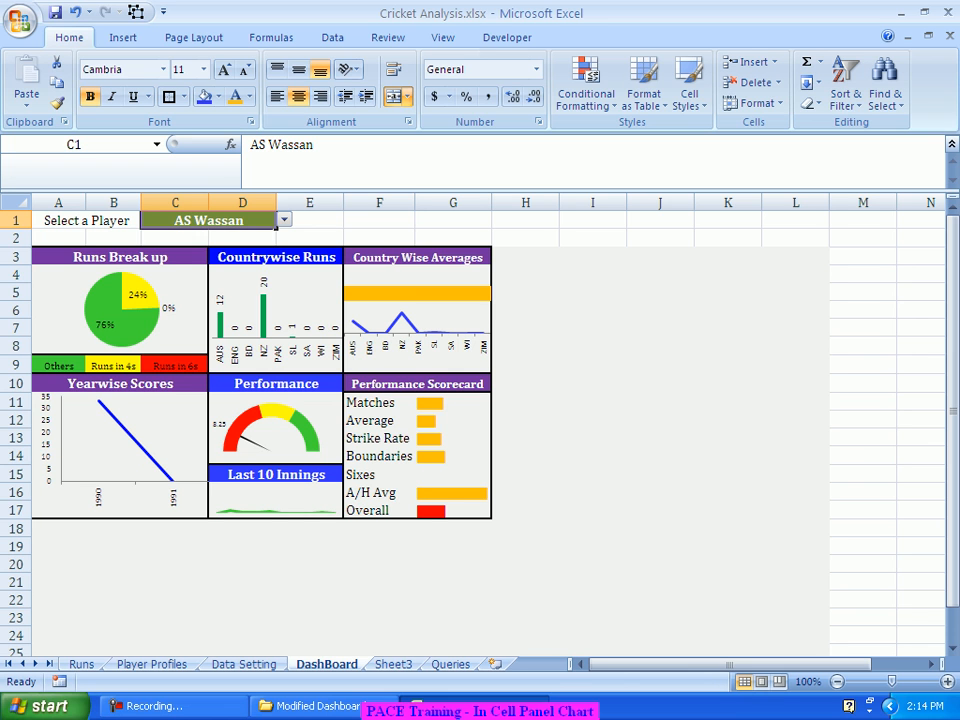
Pick VG Kambli from further down the player list in C1
{"action": "key", "text": "alt+Down"}
{"action": "key", "text": "Down"}
{"action": "key", "text": "Down"}
{"action": "key", "text": "Down"}
{"action": "key", "text": "Down"}
{"action": "key", "text": "Down"}
{"action": "key", "text": "Down"}
{"action": "key", "text": "Return"}
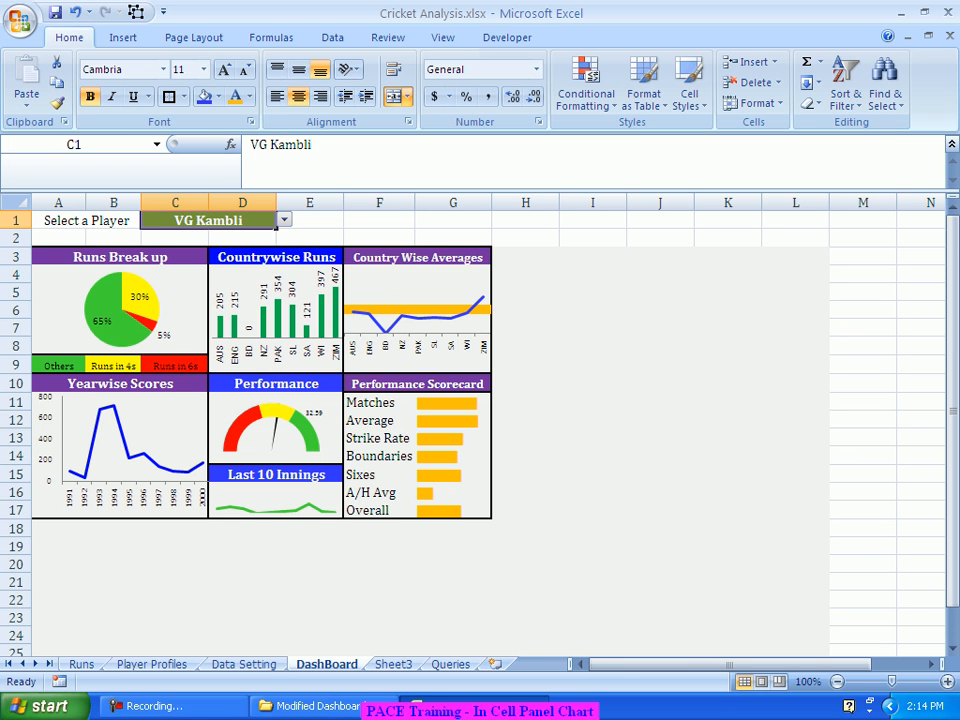
Set the selected player in C1 to SC Ganguly to test the Overall bar's color
{"action": "key", "text": "alt+Down"}
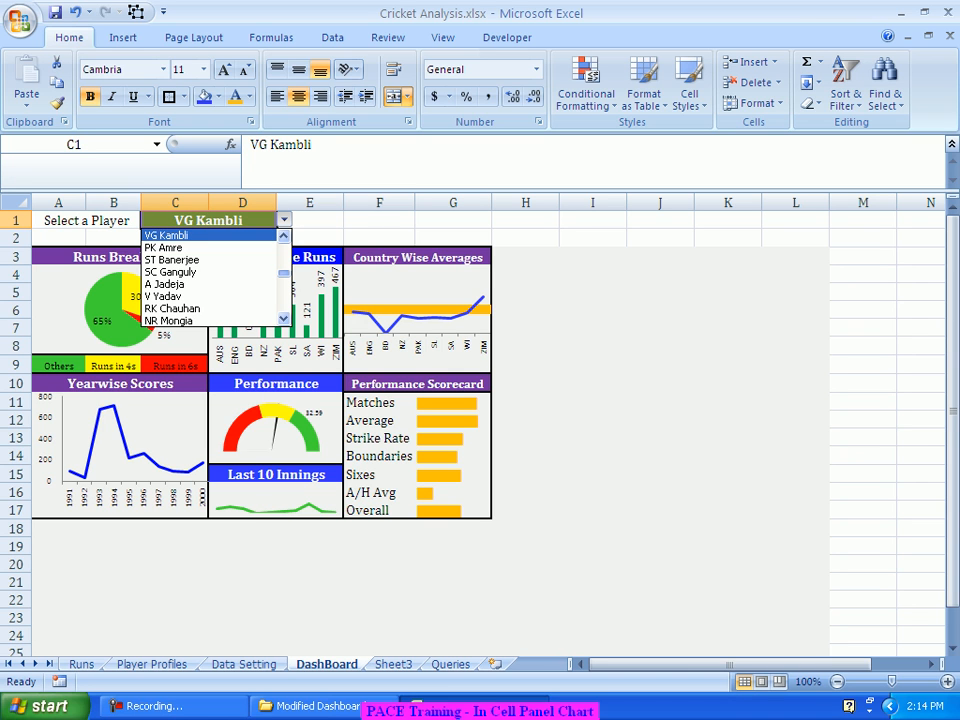
{"action": "key", "text": "Down"}
{"action": "key", "text": "Down"}
{"action": "key", "text": "Down"}
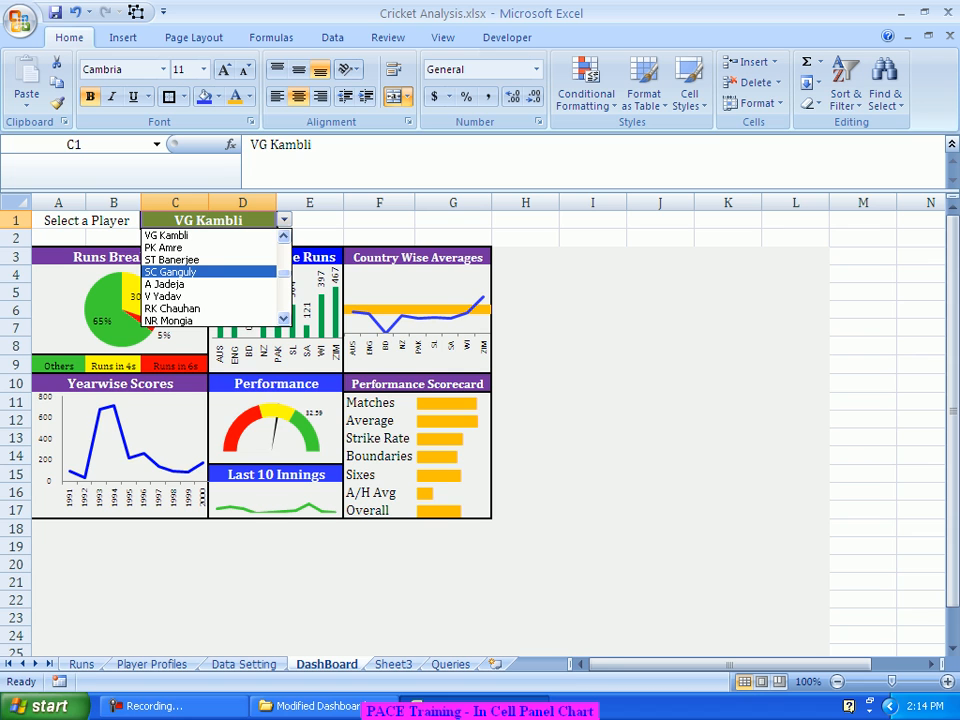
{"action": "key", "text": "Return"}
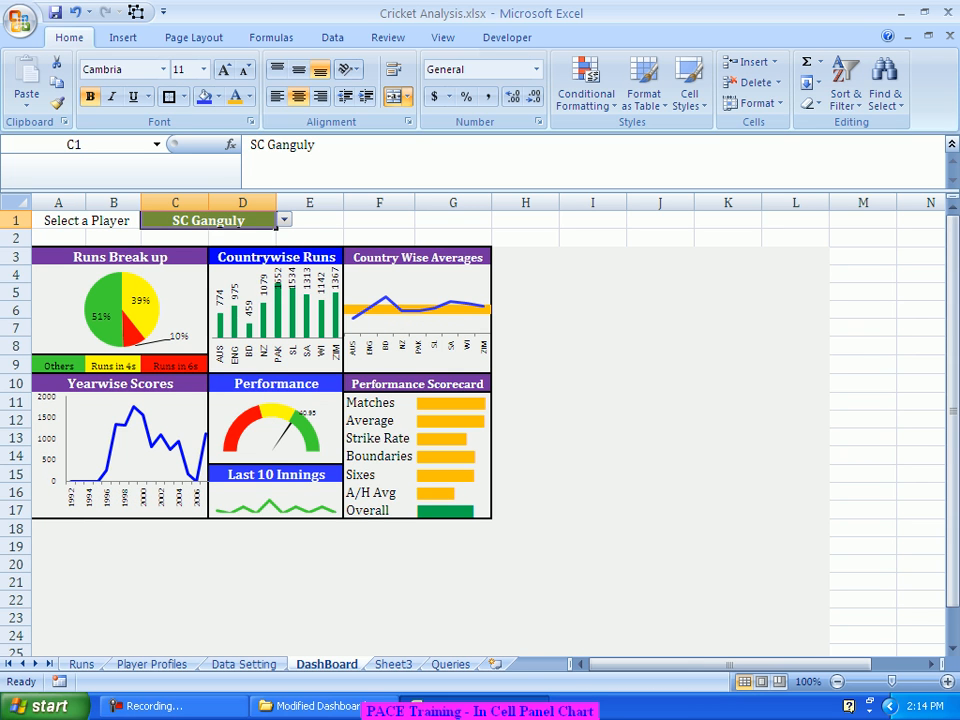
Check SC Ganguly's Overall index in the In Cell Charts table on the Data Setting sheet and return to the DashBoard
{"action": "key", "text": "alt+Down"}
{"action": "key", "text": "Escape"}
{"action": "key", "text": "ctrl+Page_Up"}
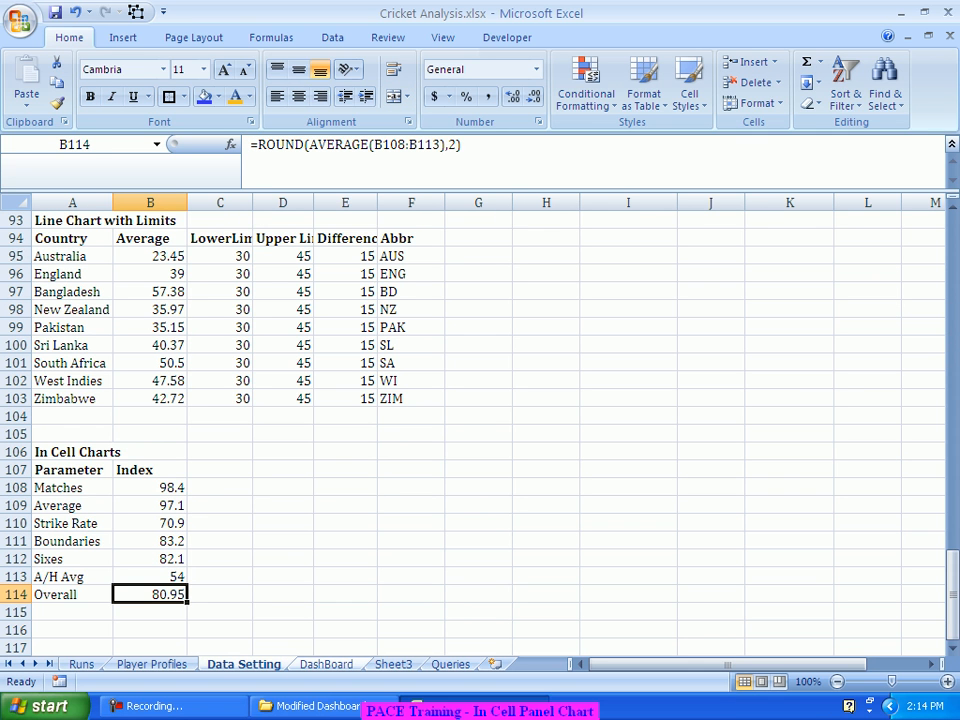
{"action": "key", "text": "ctrl+Page_Down"}
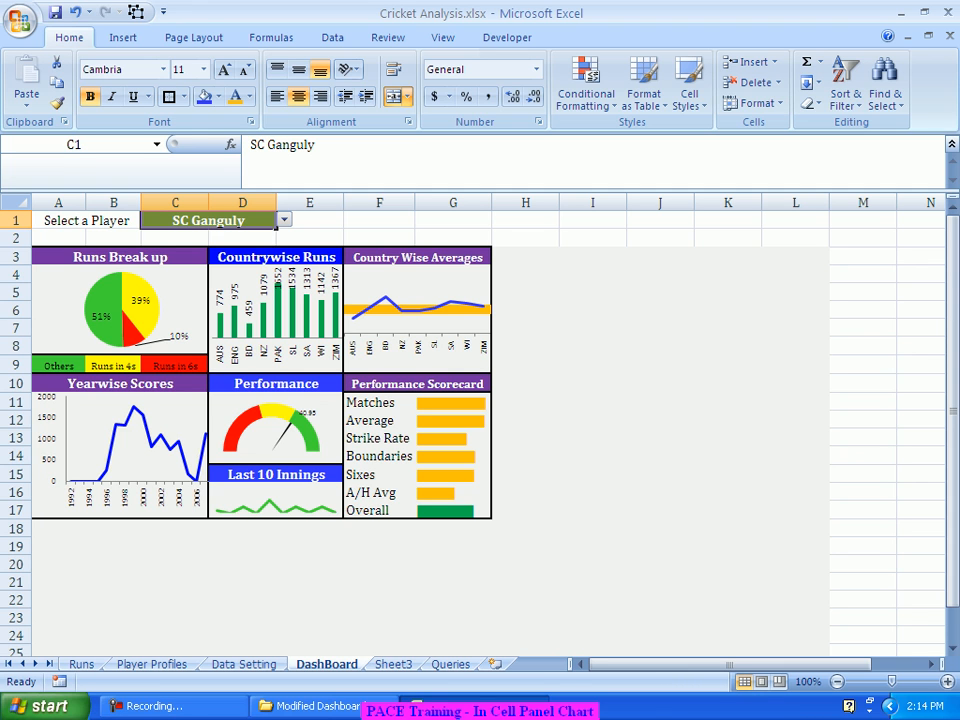
Enter SR Tendulkar as the player in C1 and check his Overall index on the Data Setting sheet
{"action": "type", "text": "SR Tendulkar"}
{"action": "key", "text": "Return"}
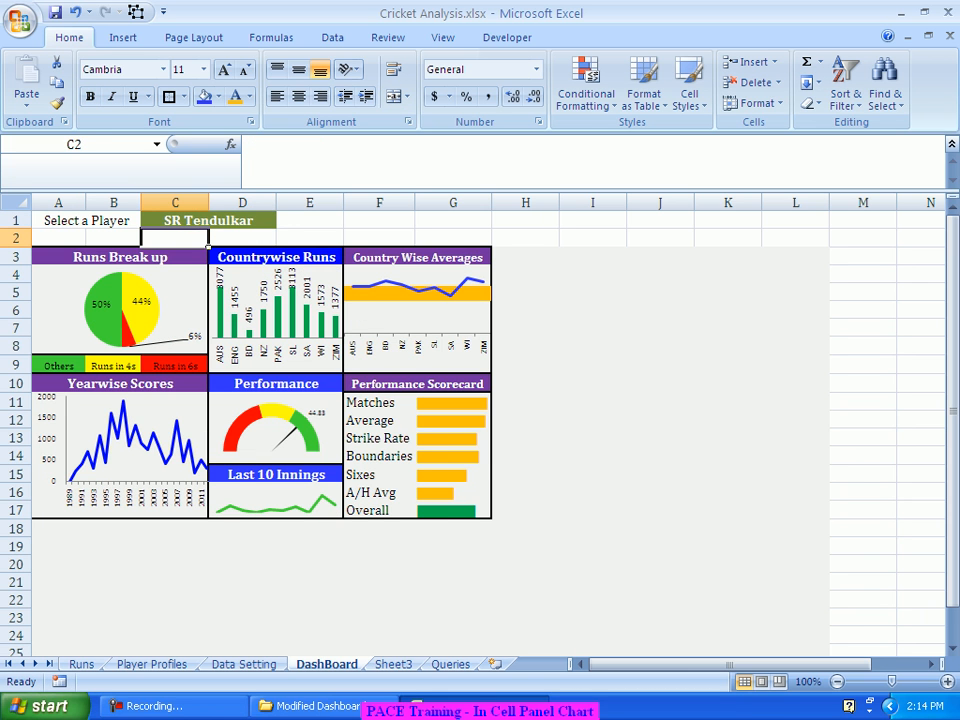
{"action": "key", "text": "ctrl+Page_Up"}
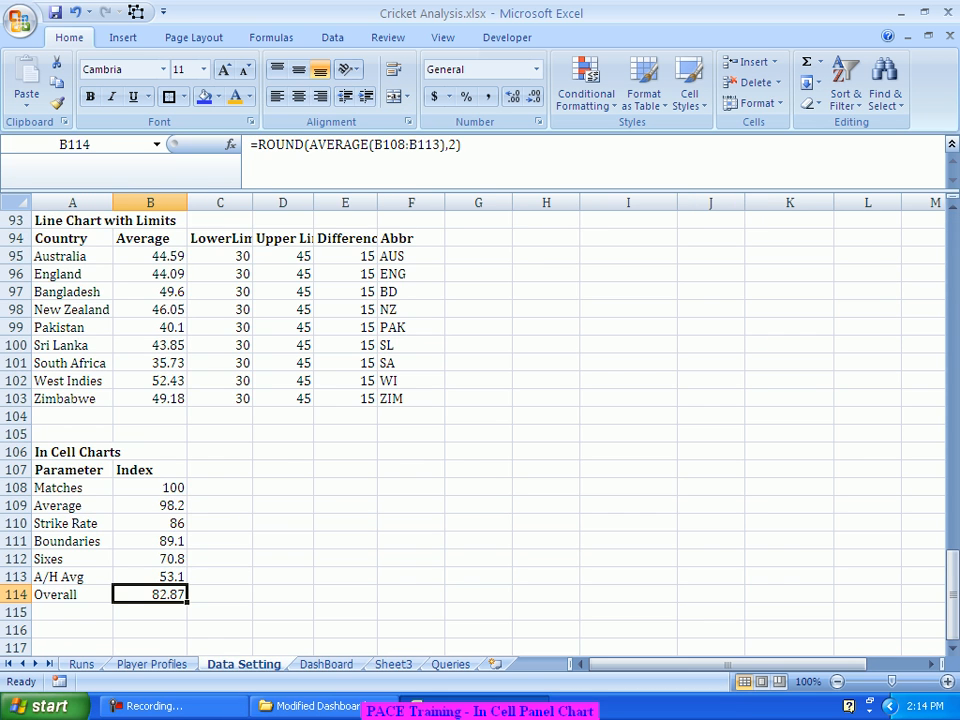
{"action": "key", "text": "ctrl+Page_Down"}
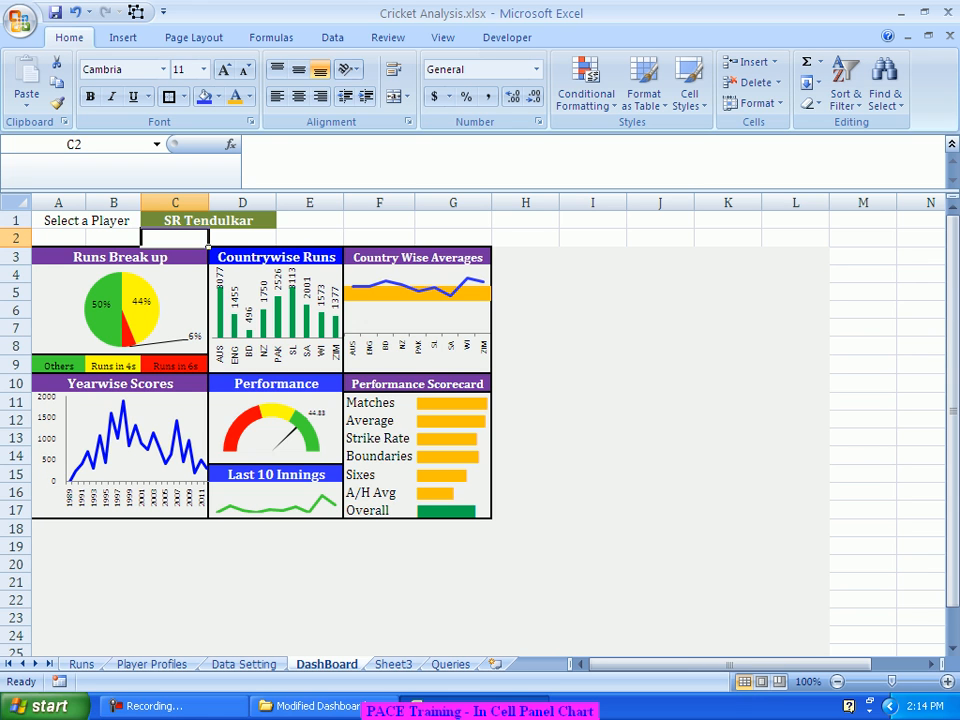
Enter V Kohli as the player in C1 and check his Overall index on the Data Setting sheet
{"action": "left_click", "coordinate": [208, 220]}
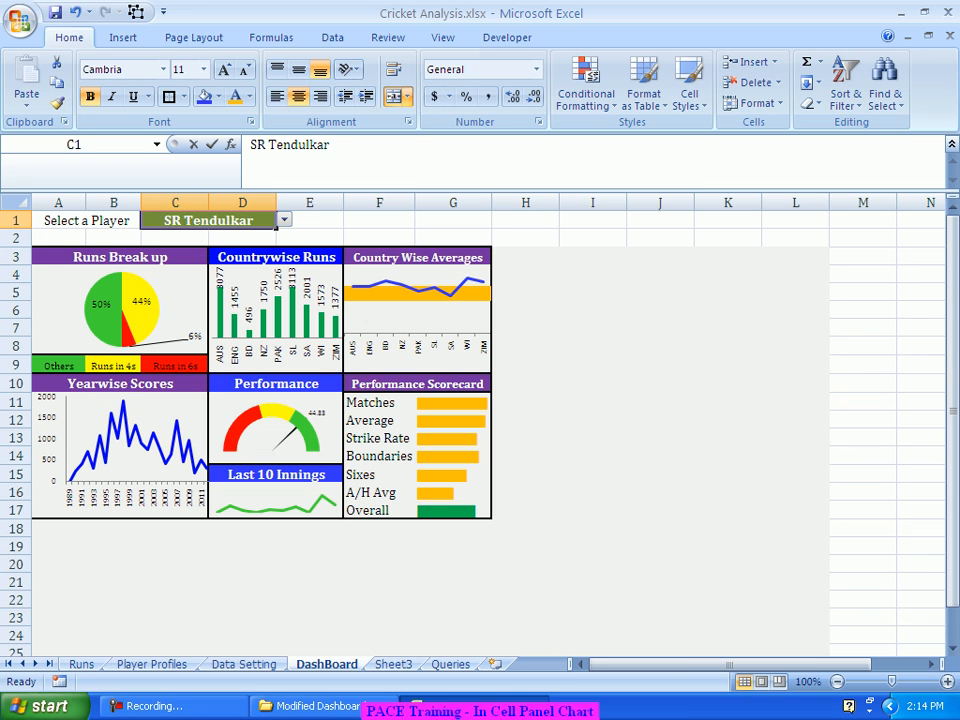
{"action": "type", "text": "V Kohli"}
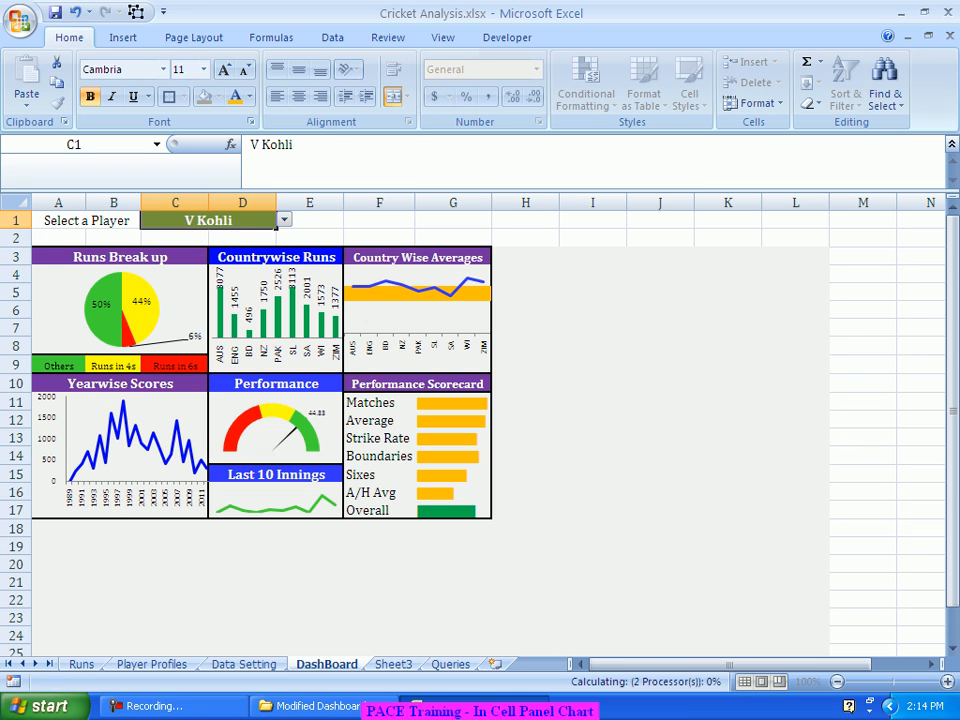
{"action": "key", "text": "Return"}
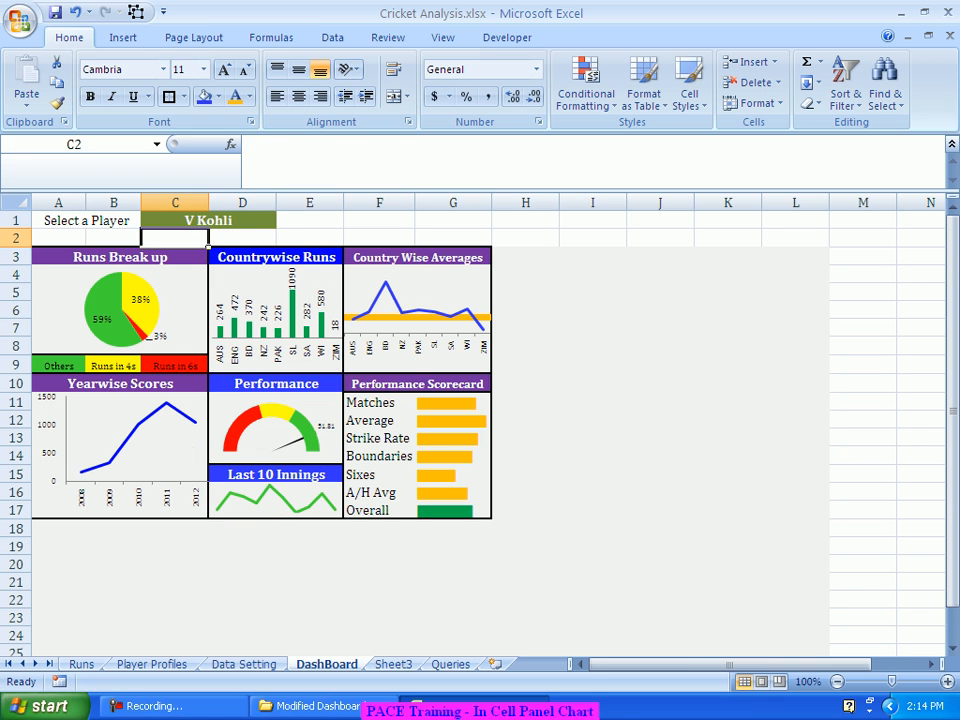
{"action": "left_click", "coordinate": [208, 220]}
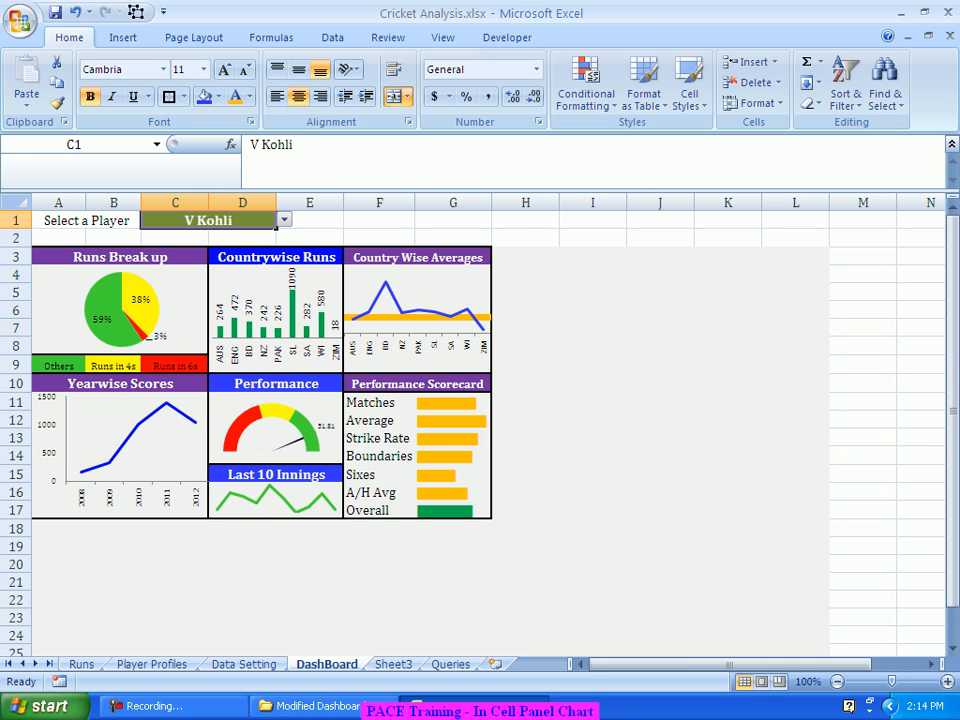
{"action": "key", "text": "ctrl+Page_Up"}
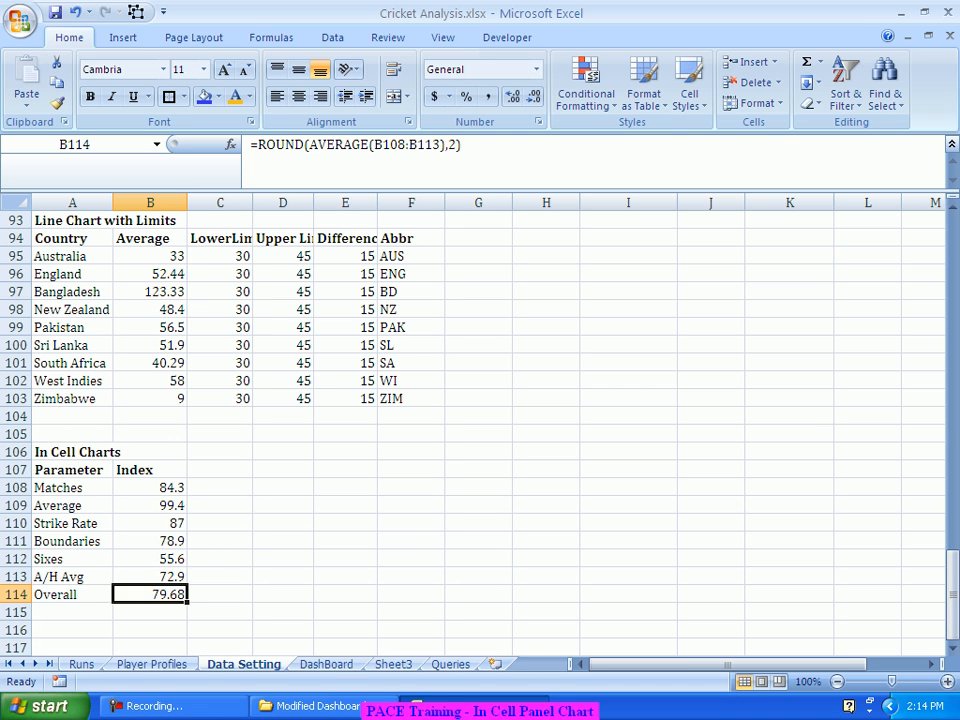
Enter V Sehwag as the player in C1 of the DashBoard and check his Overall index on the Data Setting sheet
{"action": "key", "text": "ctrl+Page_Down"}
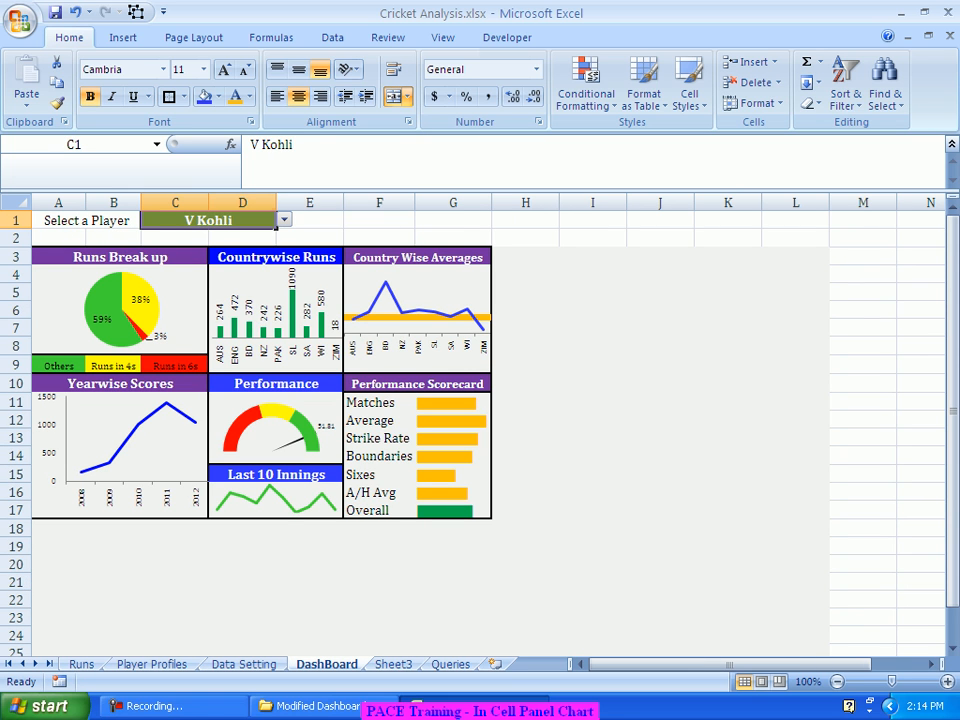
{"action": "type", "text": "V Sehwag"}
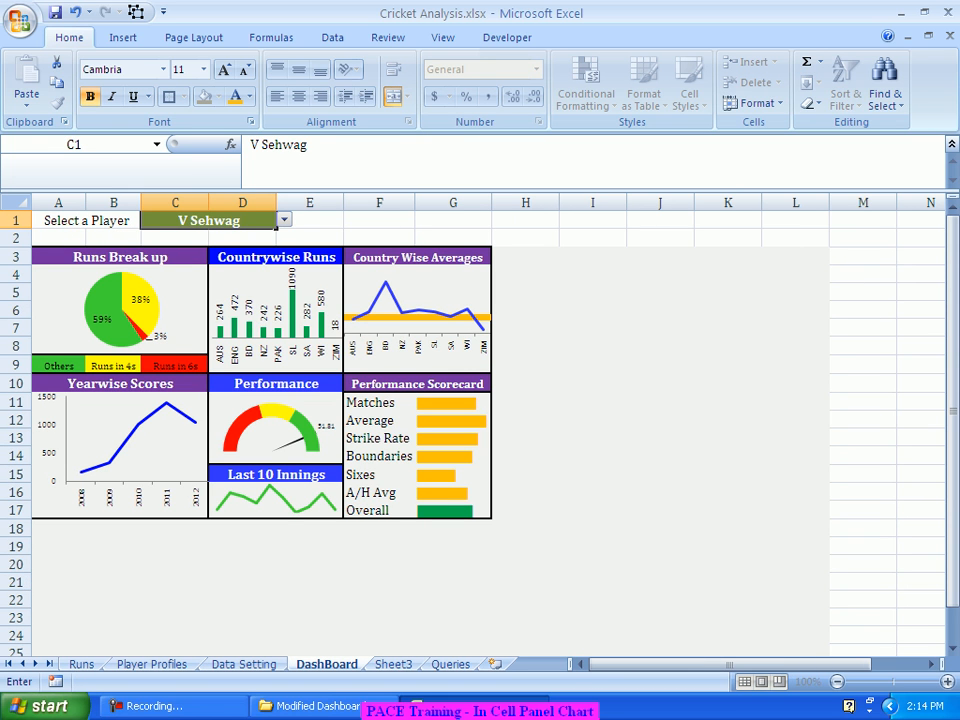
{"action": "key", "text": "Return"}
{"action": "key", "text": "Return"}
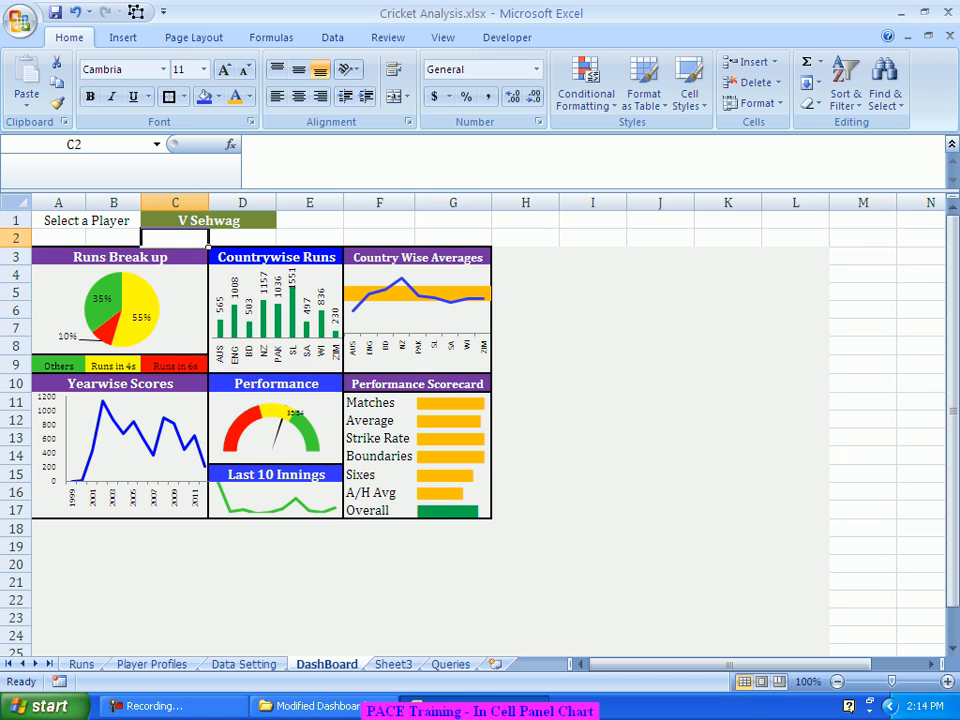
{"action": "left_click", "coordinate": [244, 664]}
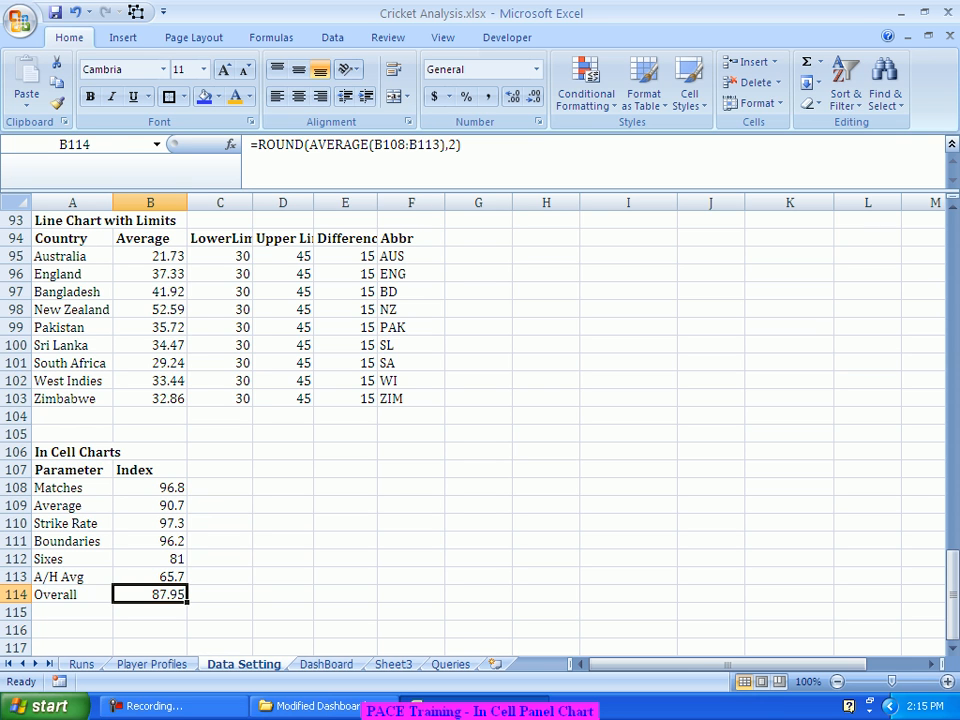
Return to the DashBoard to view the scorecard, and open Sheet3 to show the contact details
{"action": "left_click", "coordinate": [326, 664]}
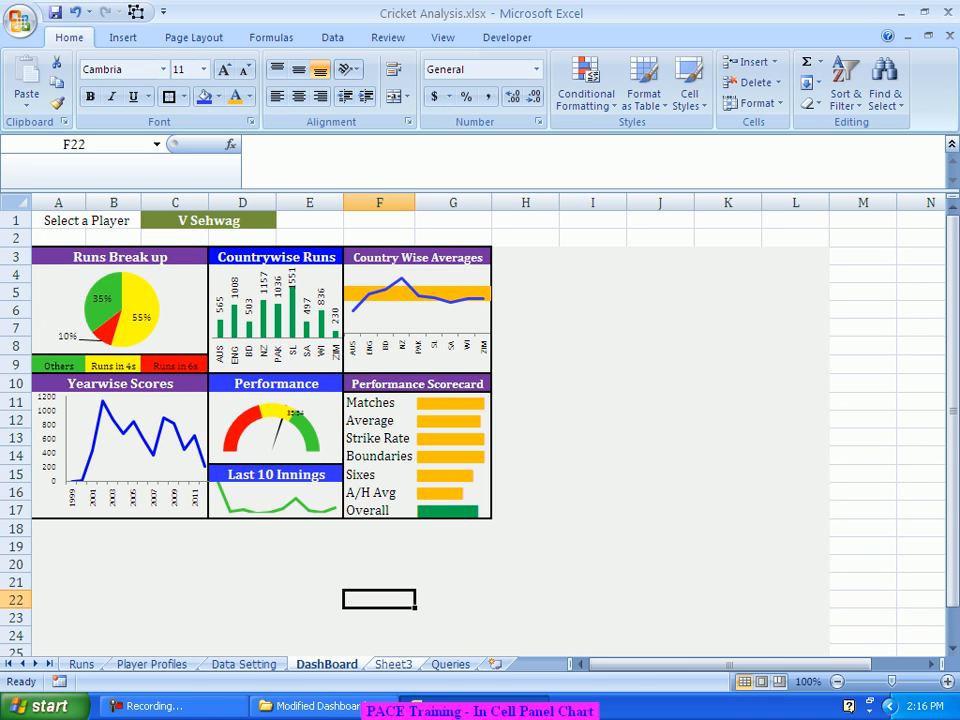
{"action": "key", "text": "ctrl+Page_Down"}
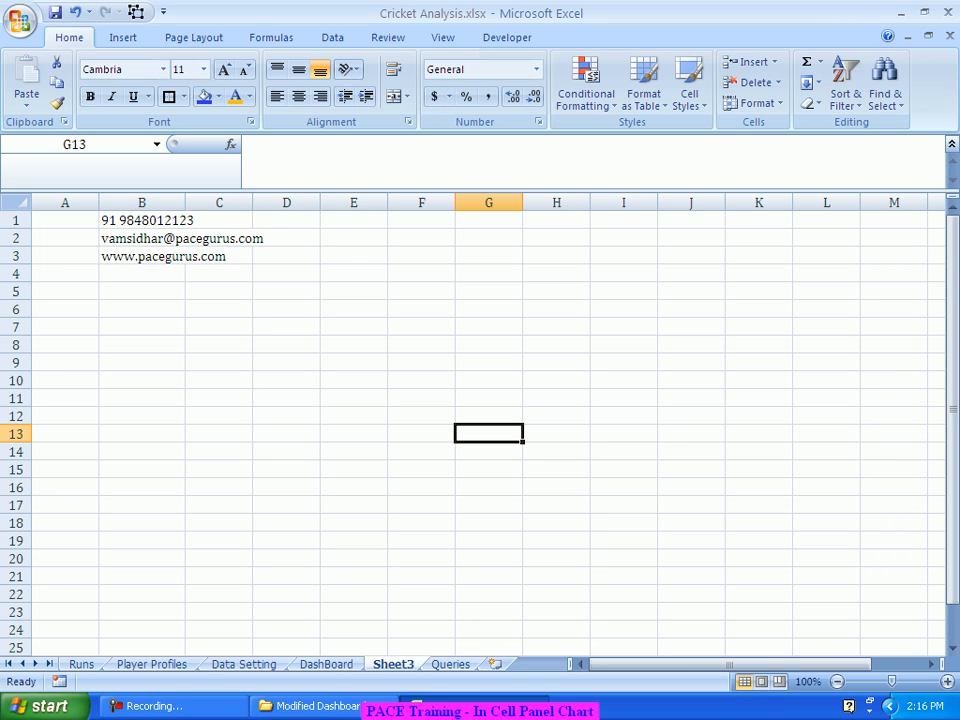